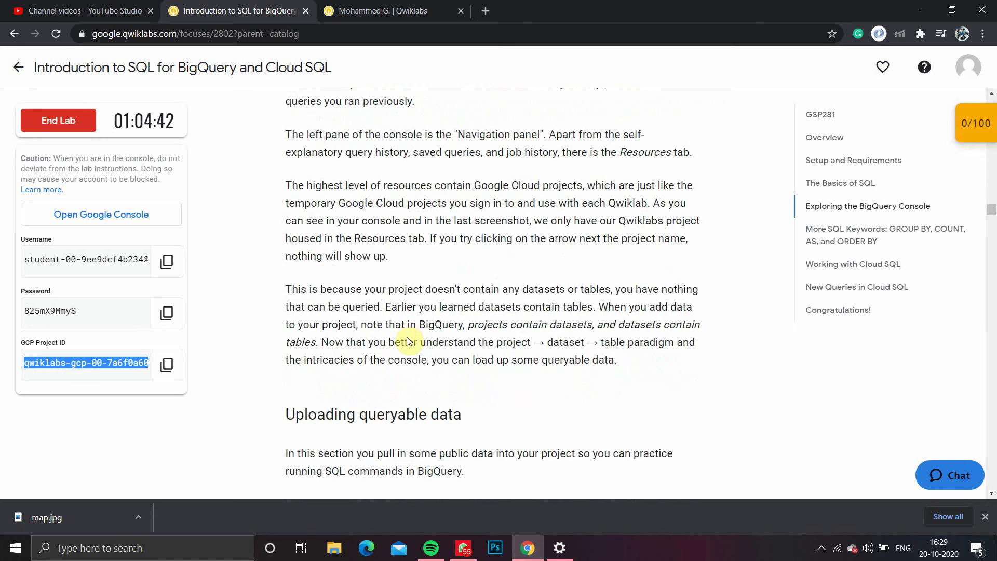
Open the Google Console sign-in page from the lab and submit the username from the lab credentials.
scroll(406, 336, down, 3)
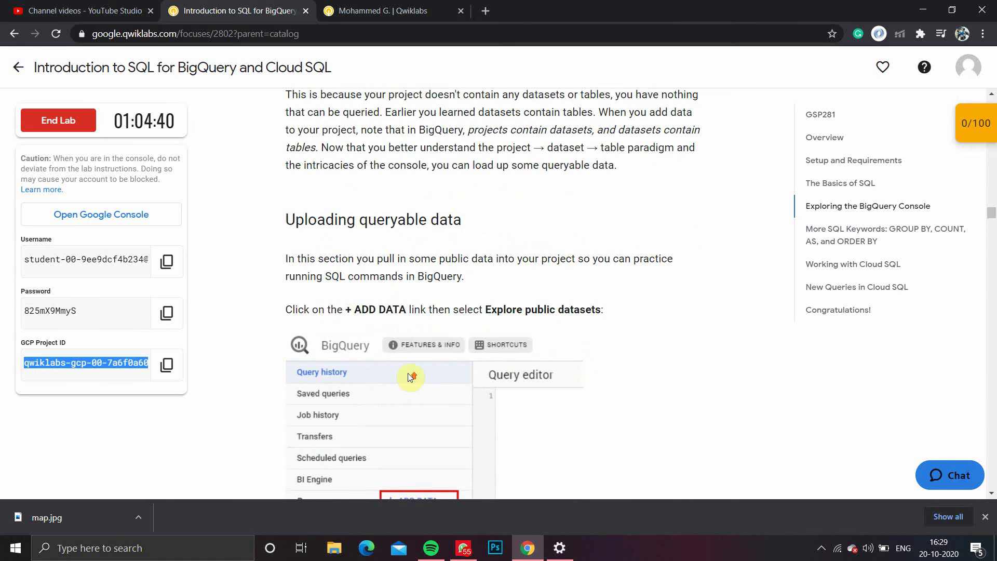
scroll(407, 373, up, 1)
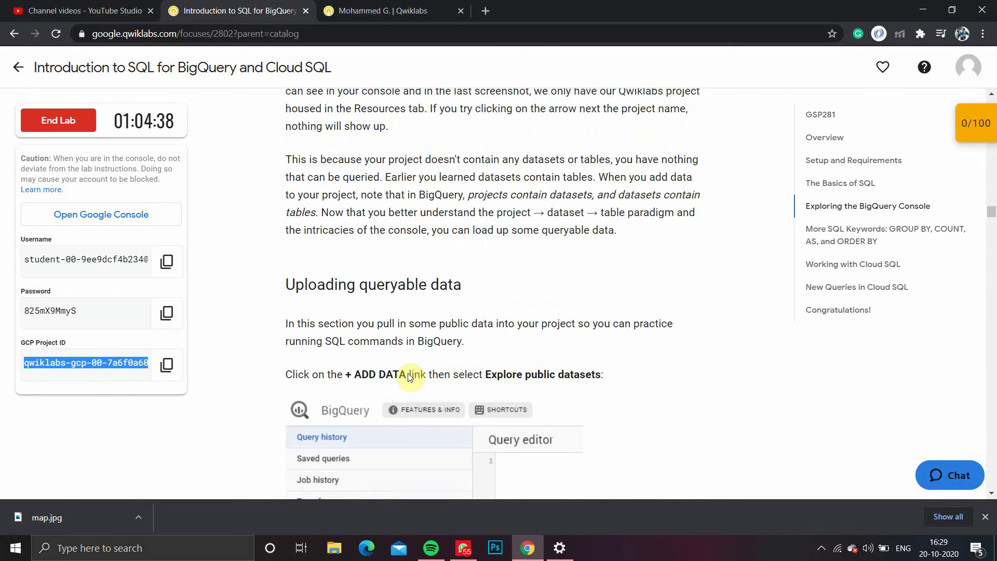
scroll(410, 377, up, 3)
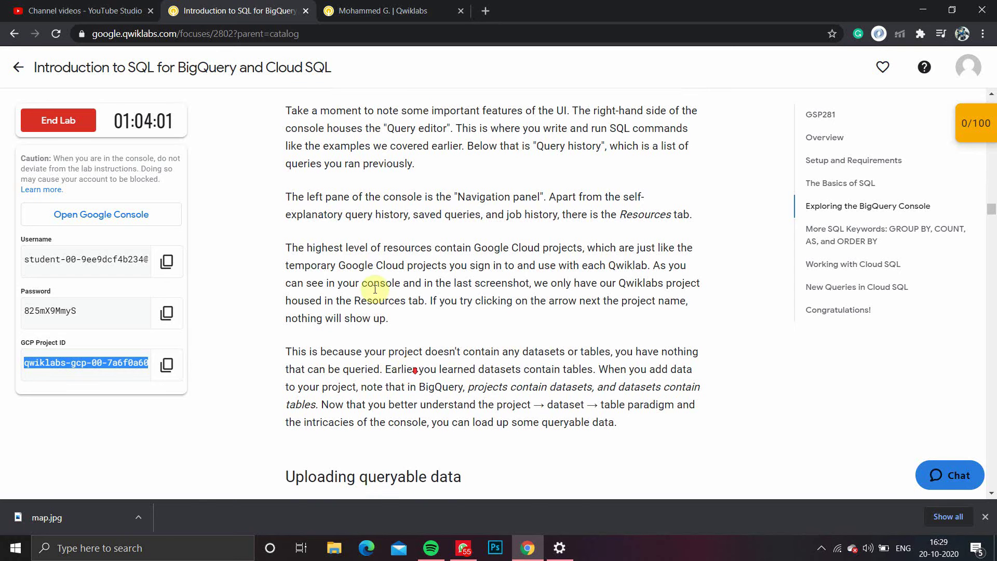
scroll(379, 291, down, 6)
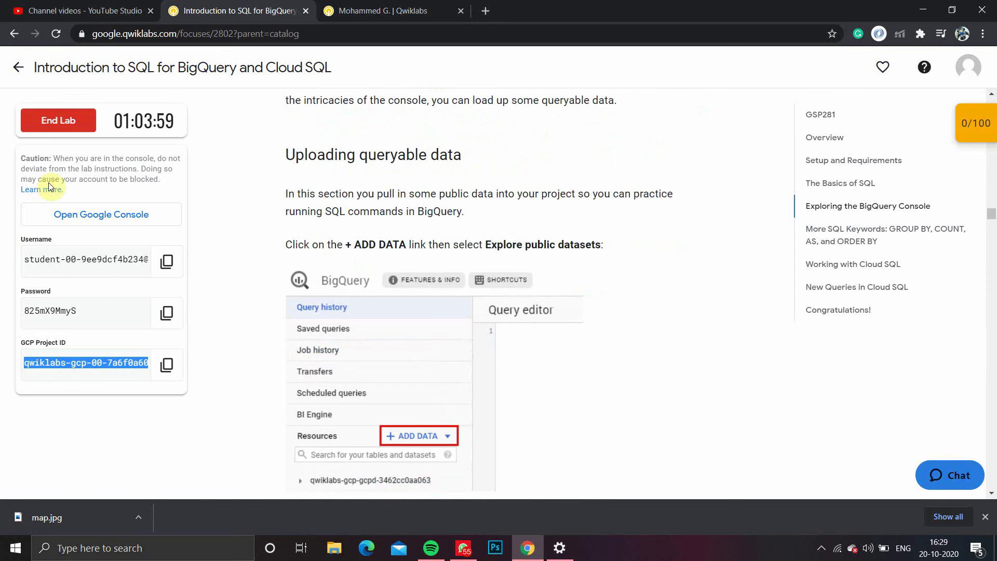
click(60, 214)
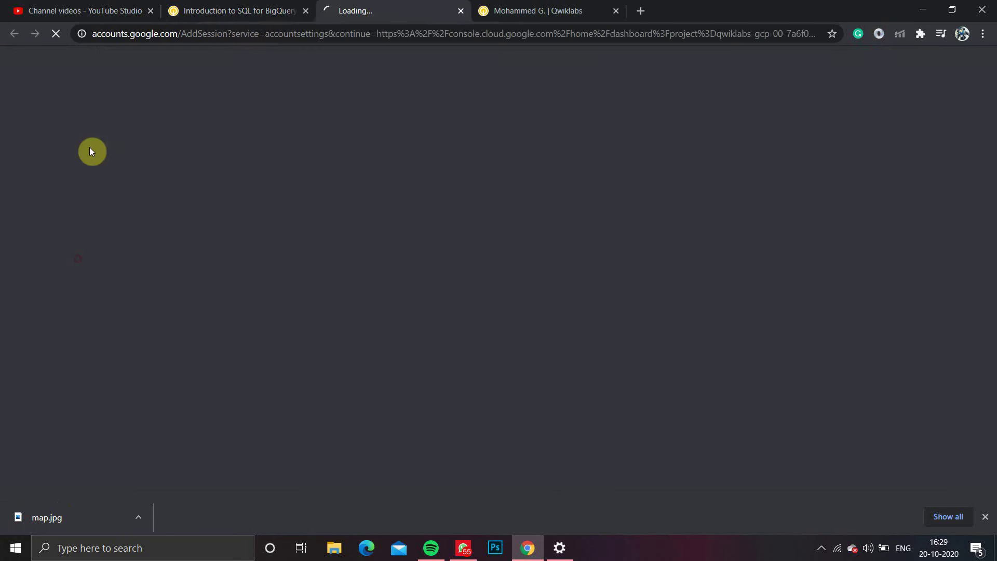
click(224, 7)
click(167, 261)
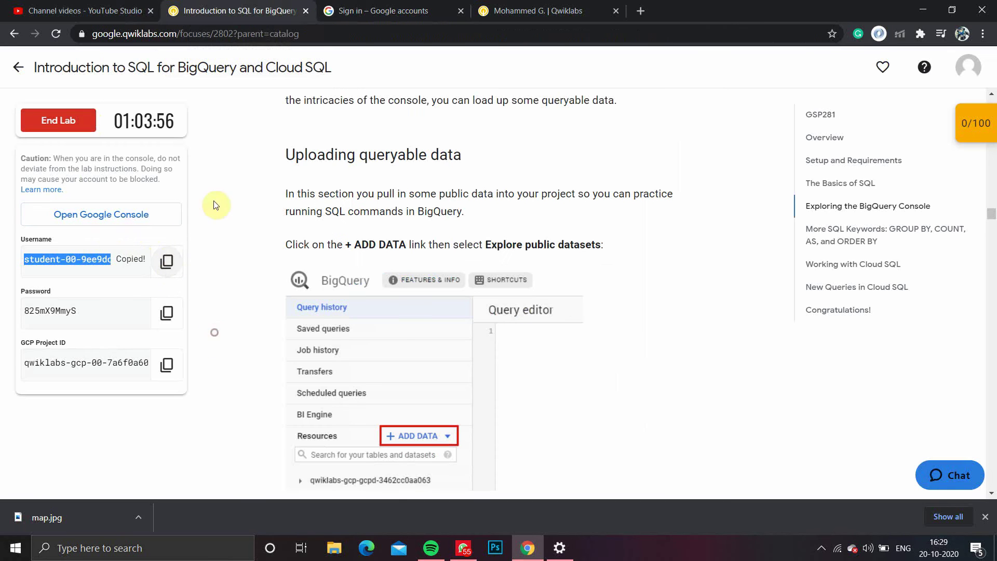
click(395, 10)
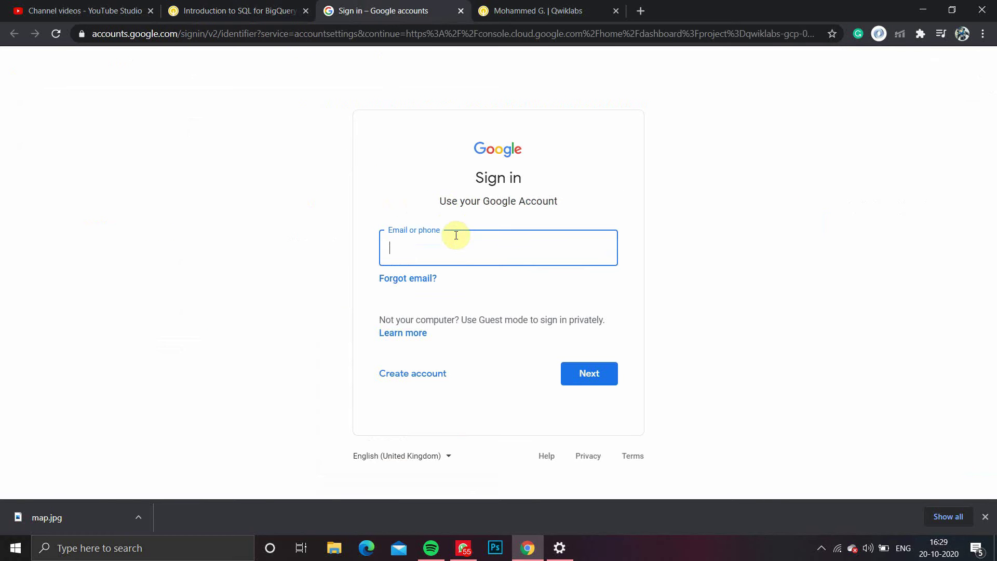
key(ctrl+v)
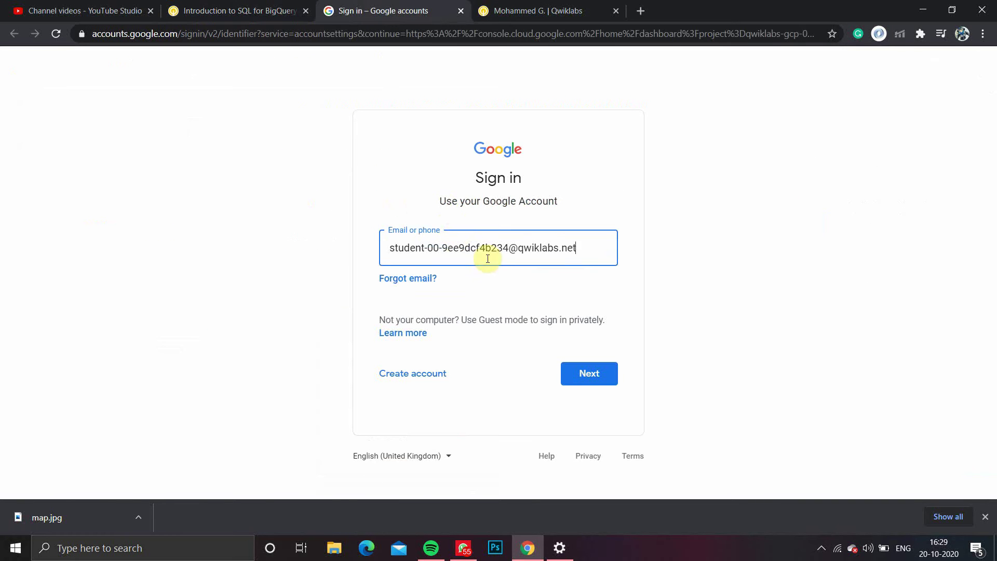
click(588, 370)
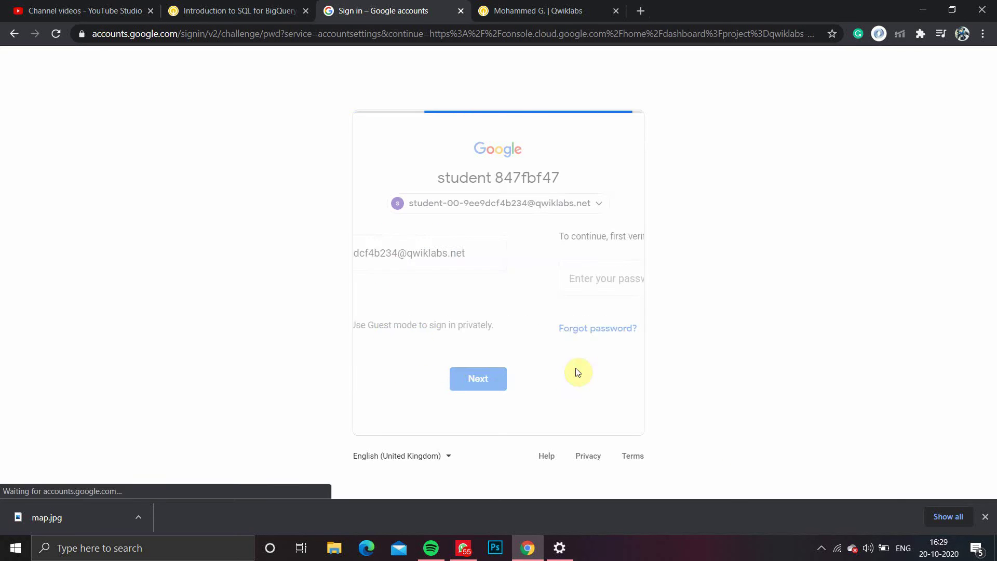
Copy the account password from the lab credentials and submit it to sign in to the Google Cloud console.
click(225, 12)
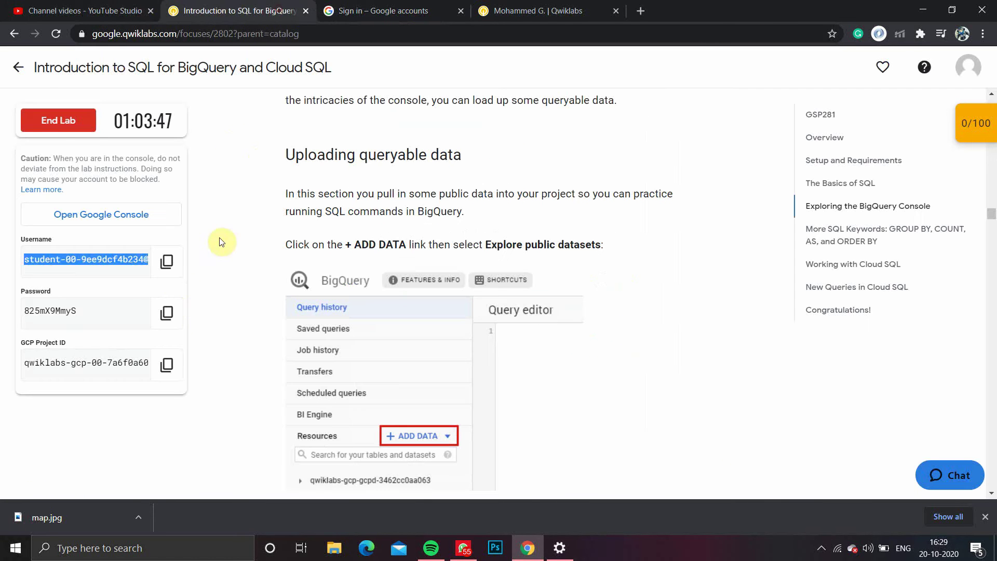
click(166, 312)
click(381, 5)
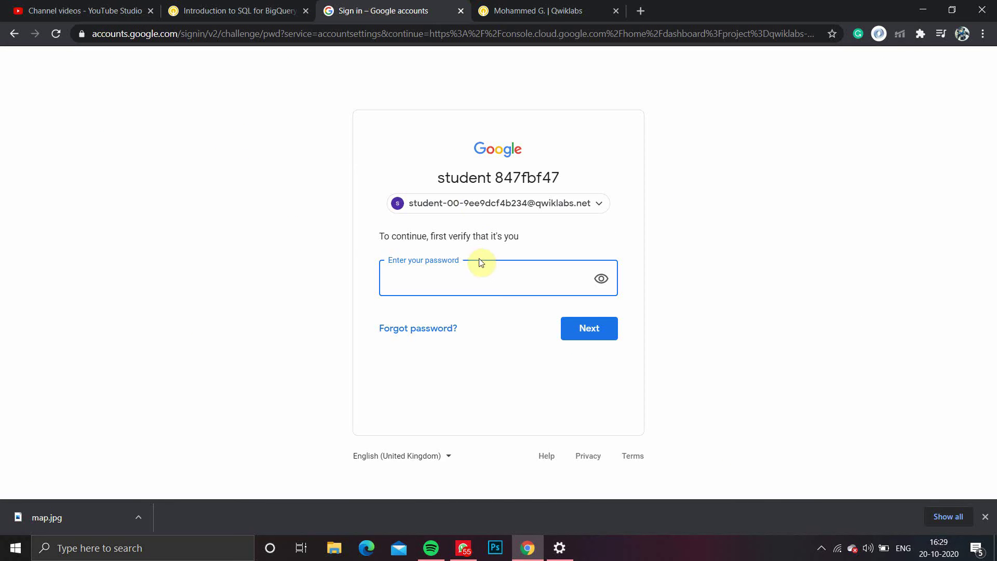
key(ctrl+v)
click(589, 328)
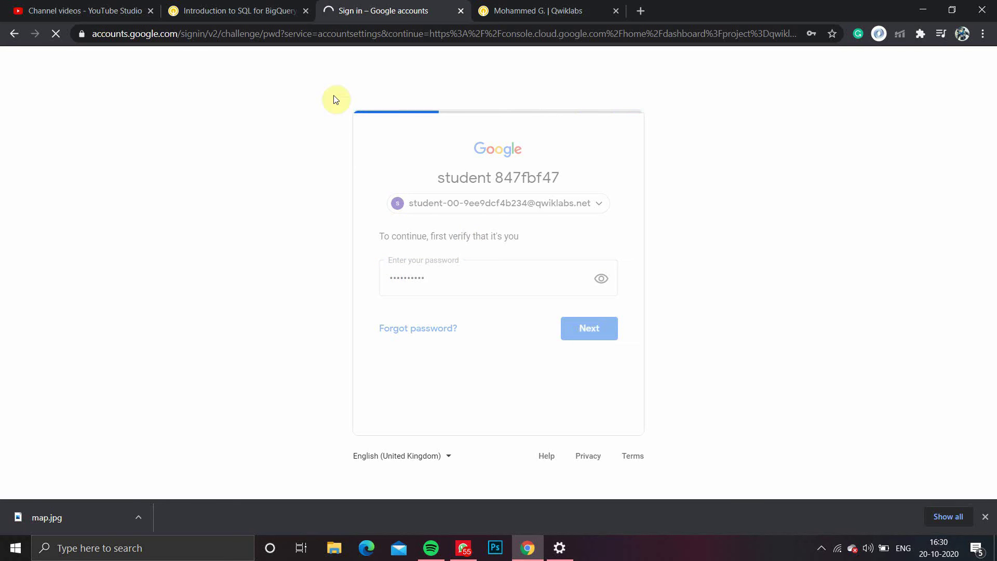
Review the lab instructions on opening the BigQuery console and uploading queryable data.
click(243, 11)
scroll(445, 283, down, 3)
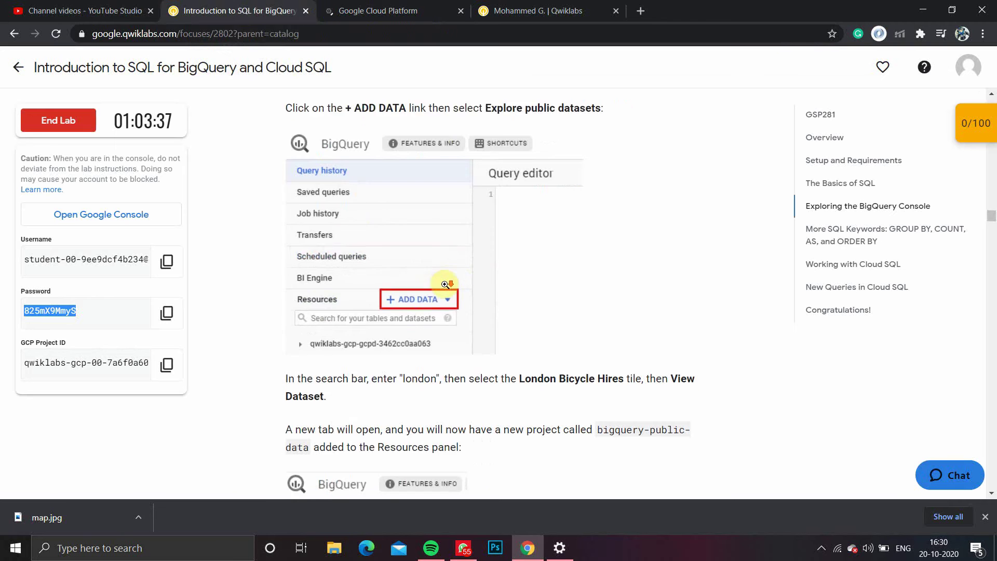
scroll(445, 284, up, 5)
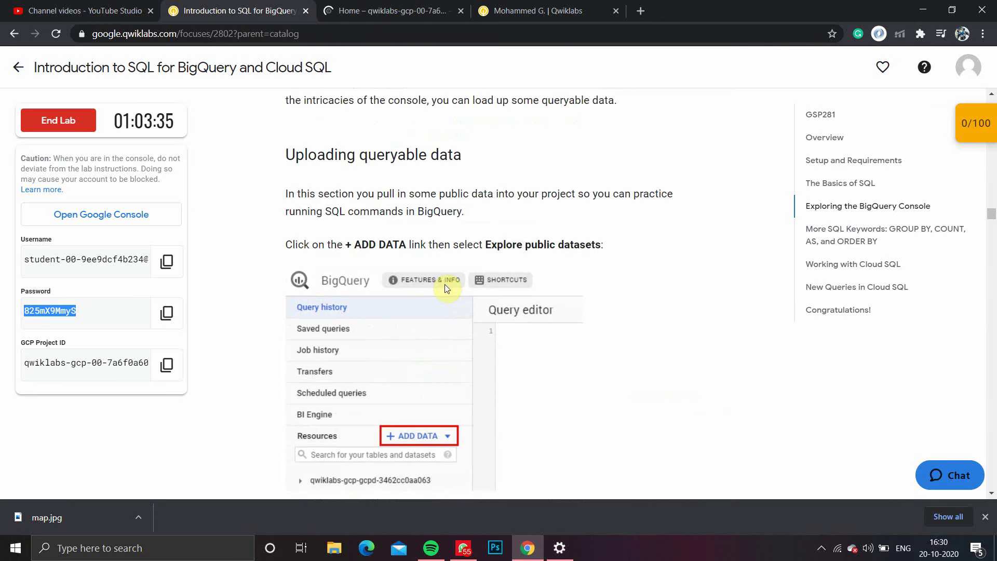
scroll(445, 283, up, 2)
scroll(451, 283, down, 3)
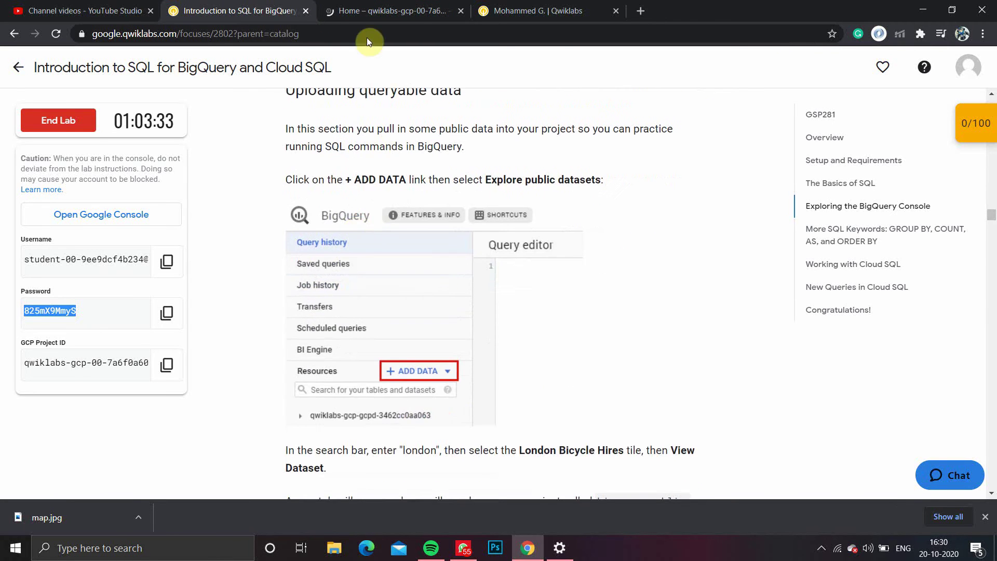
scroll(361, 289, up, 1)
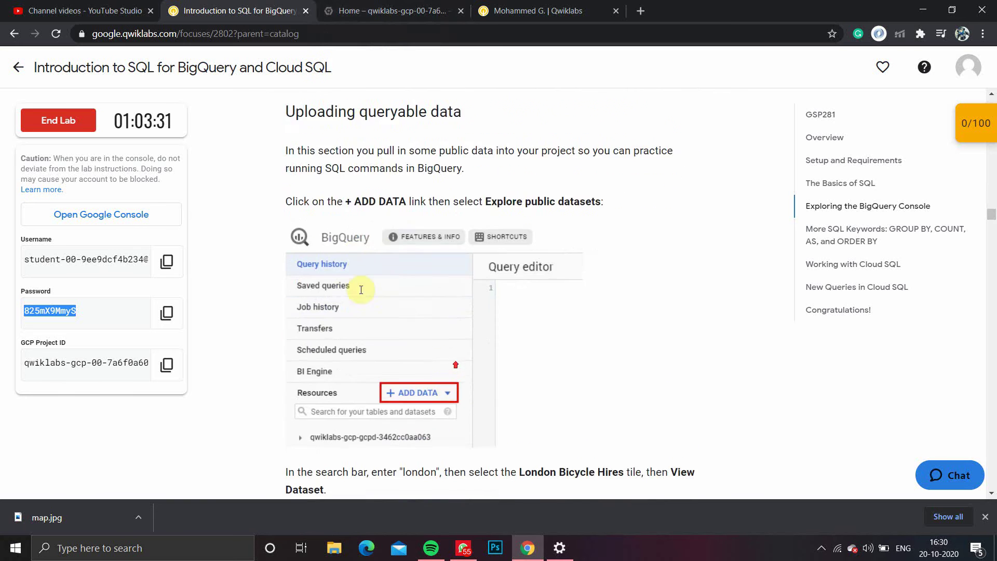
scroll(361, 290, up, 10)
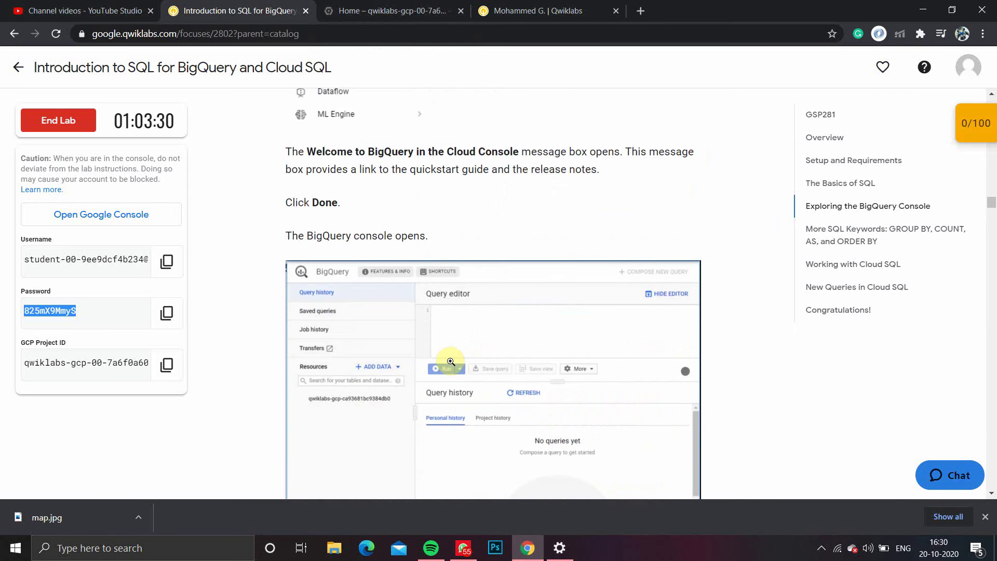
scroll(451, 362, up, 10)
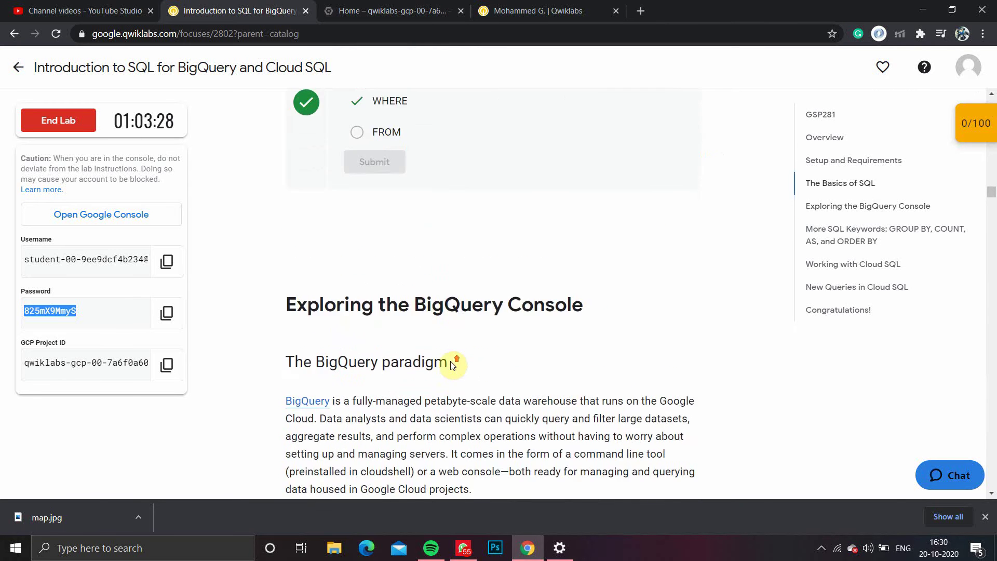
scroll(451, 361, down, 10)
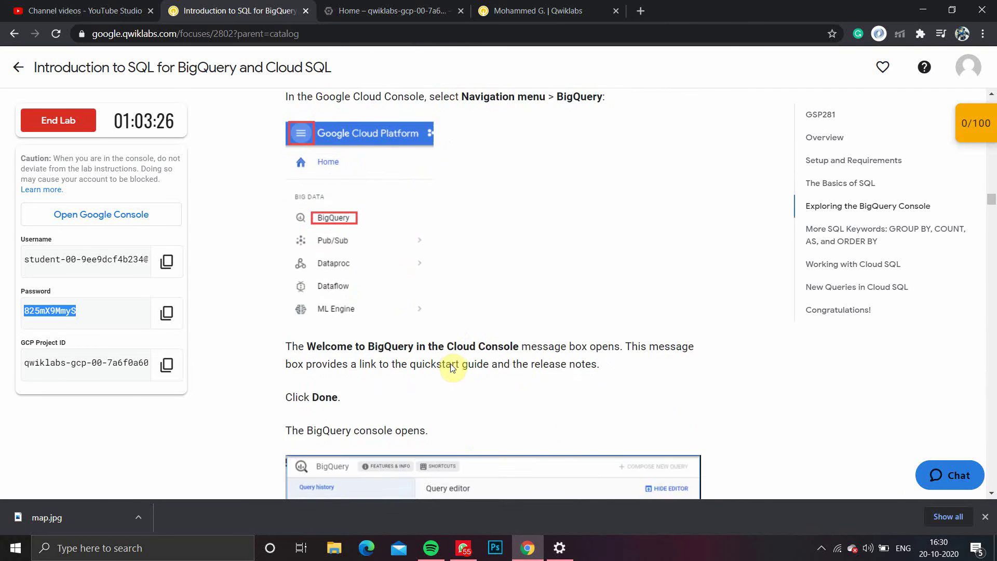
scroll(452, 366, down, 6)
Open BigQuery for the lab project in the Google Cloud console.
click(363, 11)
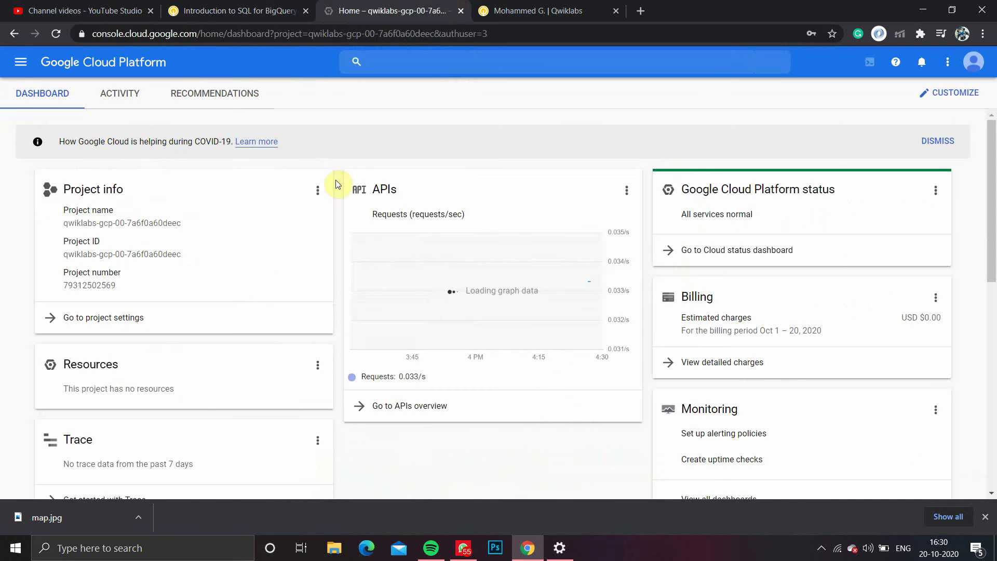
click(20, 62)
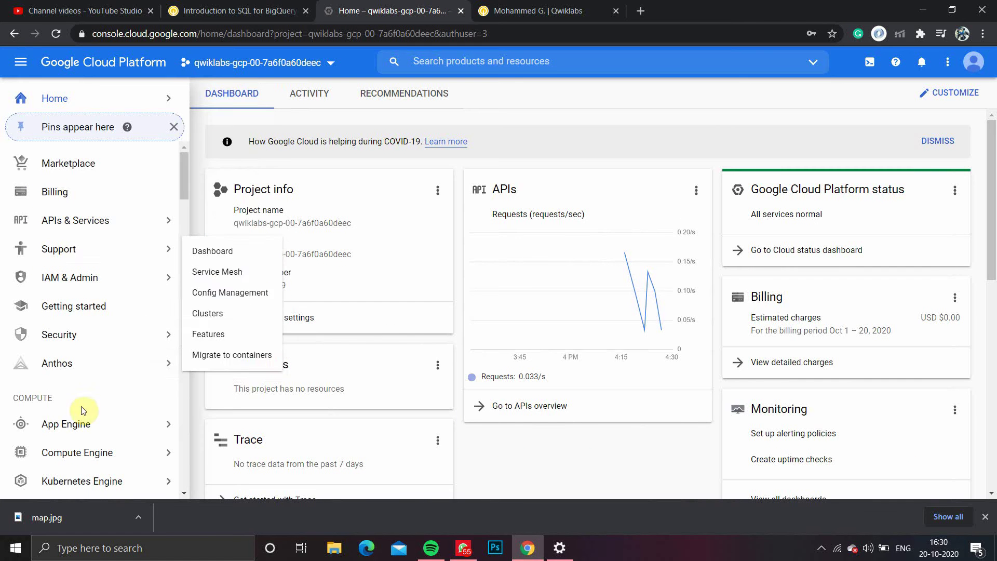
scroll(81, 411, down, 12)
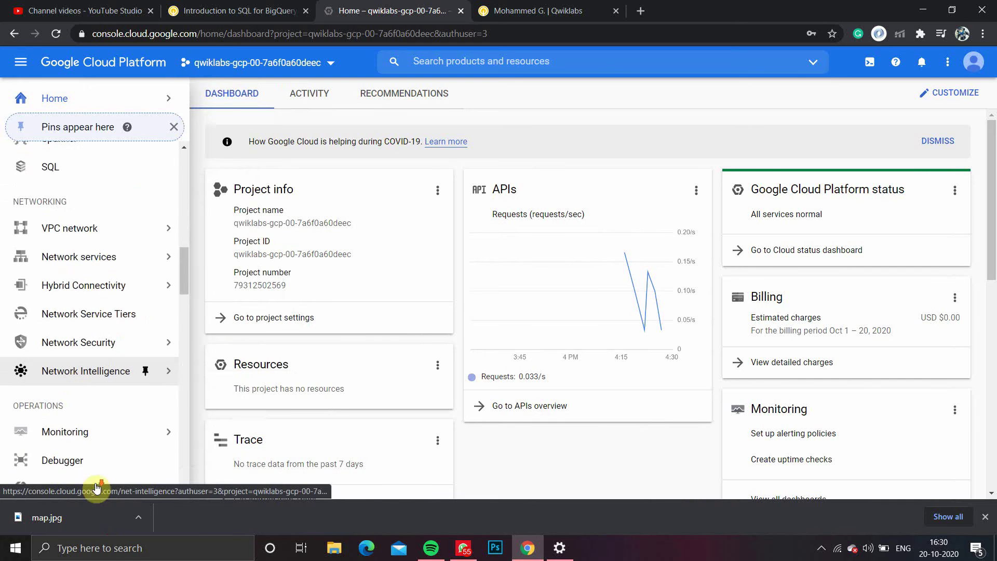
scroll(94, 456, down, 12)
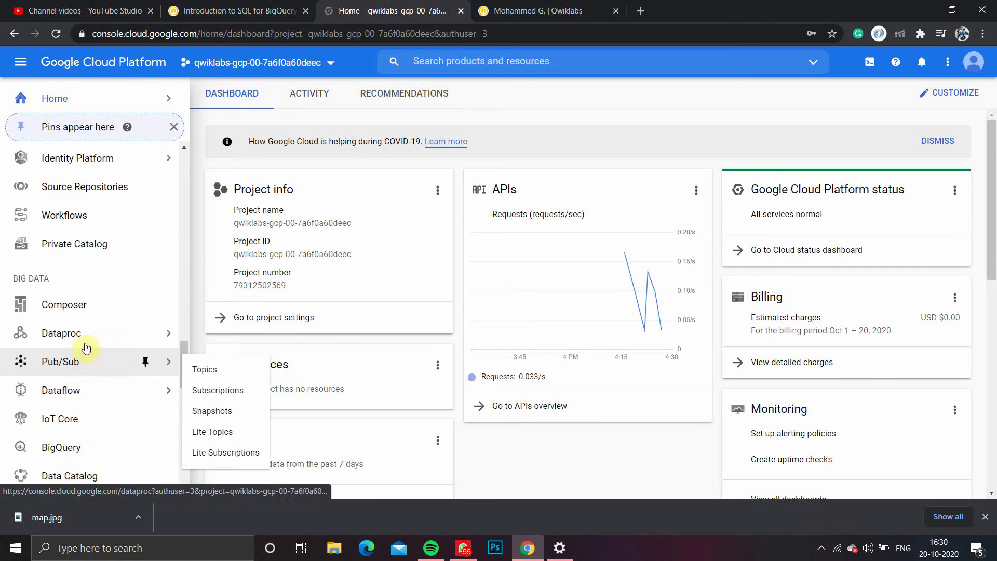
scroll(78, 410, down, 3)
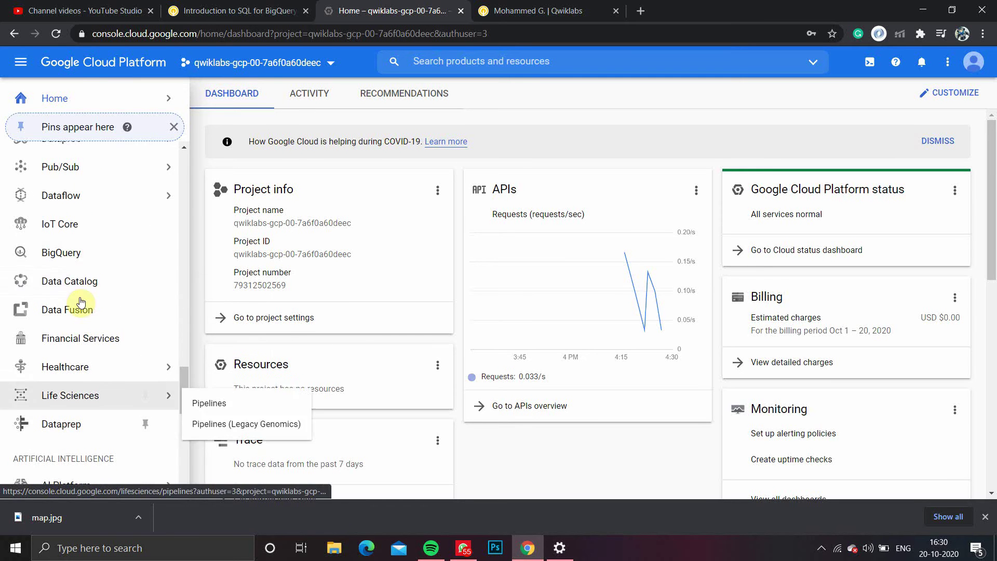
click(85, 254)
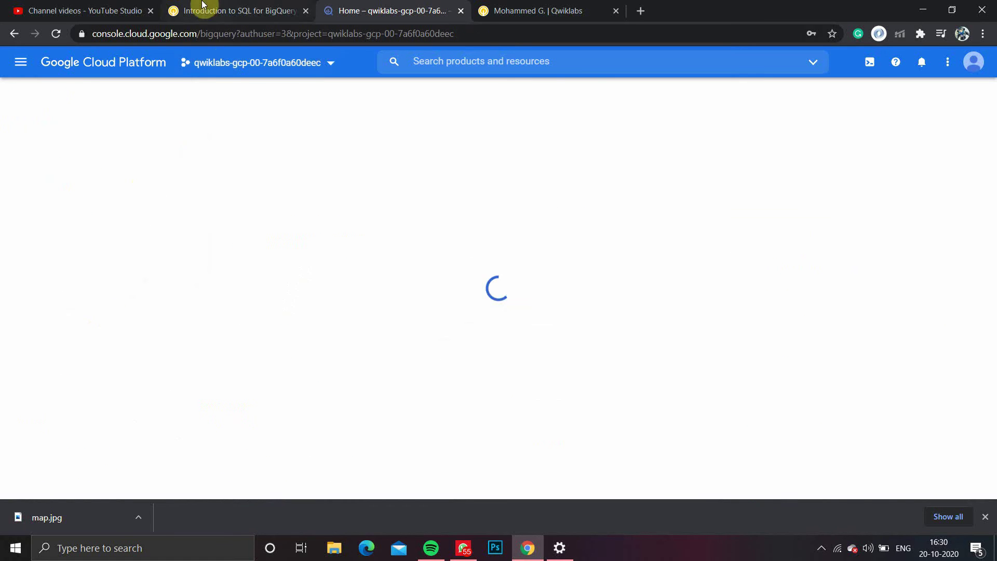
Consult the lab's Uploading queryable data section and open the public datasets browser from BigQuery's add-data options.
click(203, 5)
scroll(523, 322, down, 4)
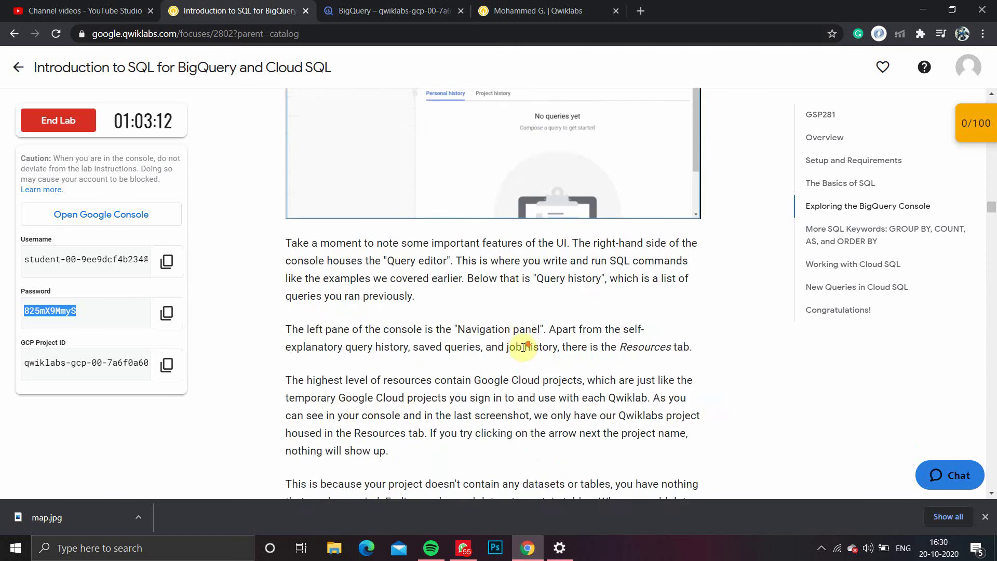
scroll(524, 347, down, 8)
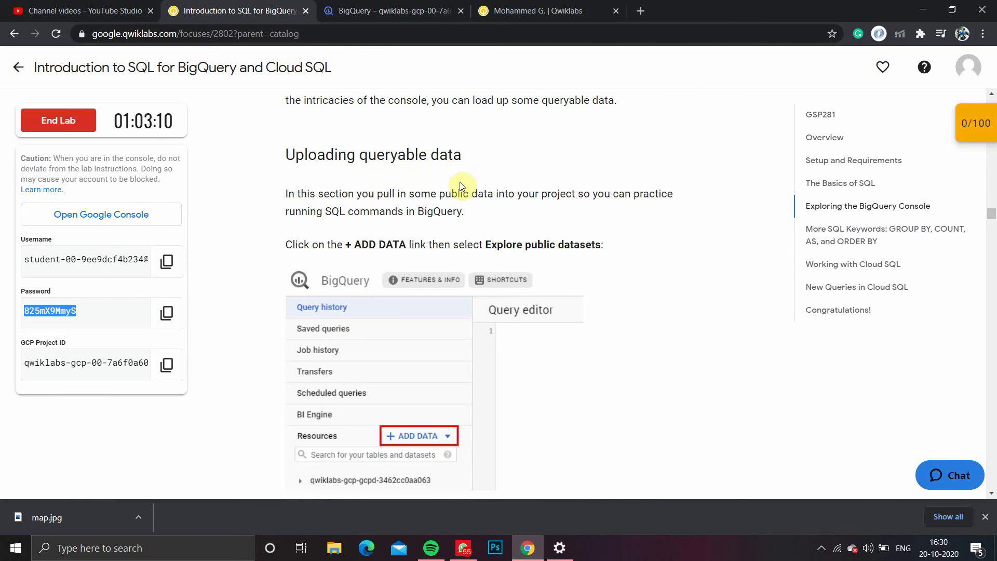
scroll(350, 257, down, 2)
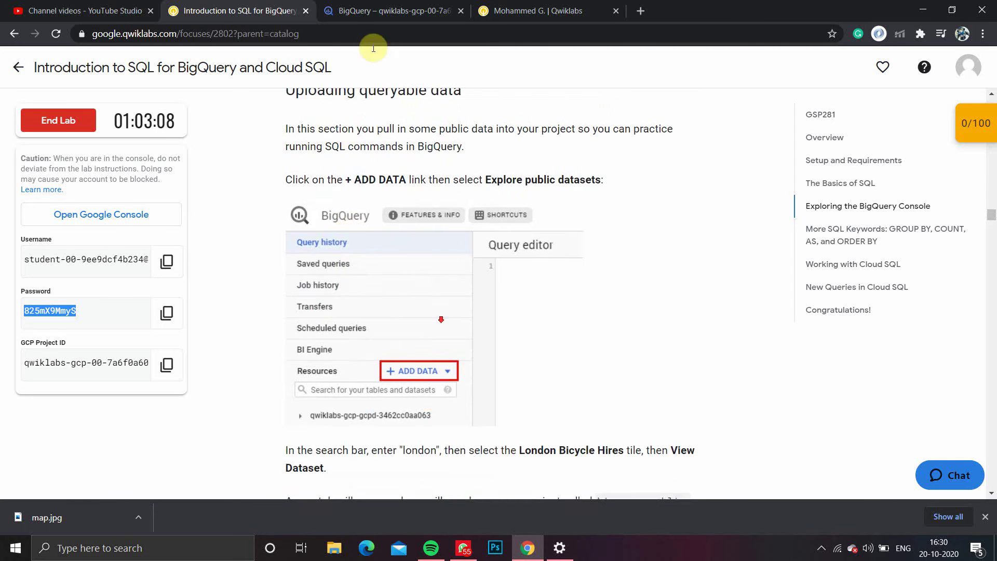
click(378, 11)
click(154, 274)
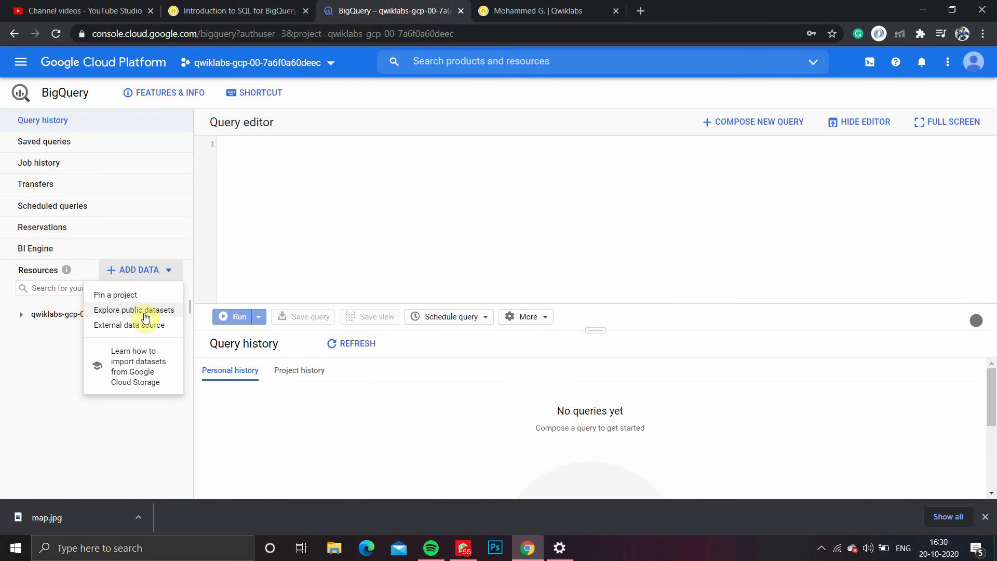
click(146, 318)
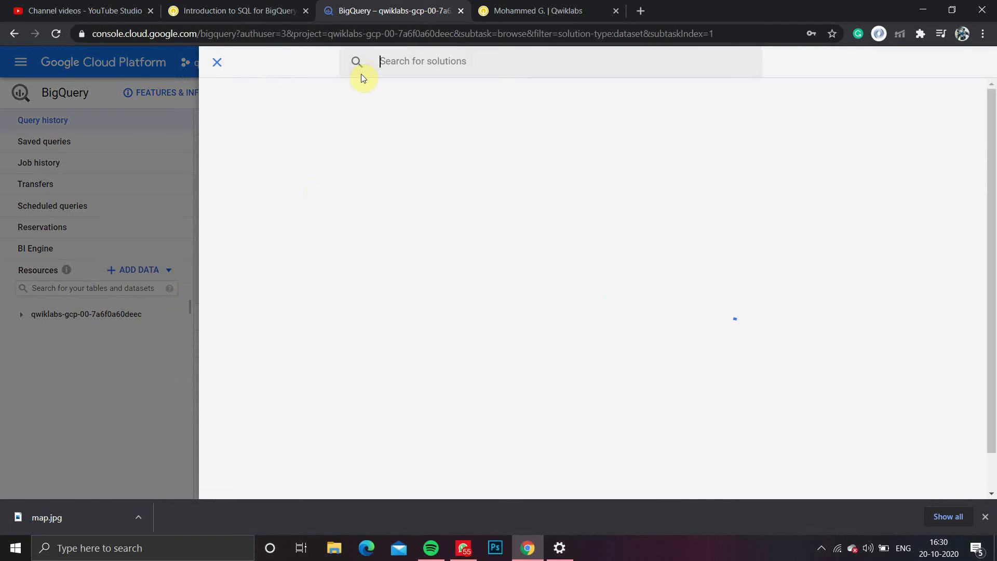
Check the lab's dataset search term and search the Marketplace datasets for "london".
click(270, 10)
scroll(452, 354, down, 3)
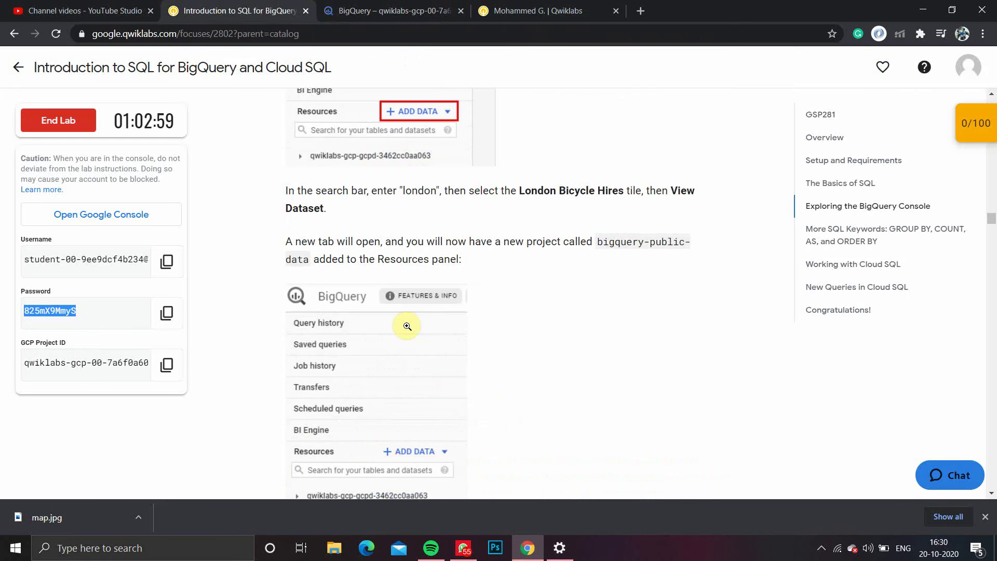
click(363, 5)
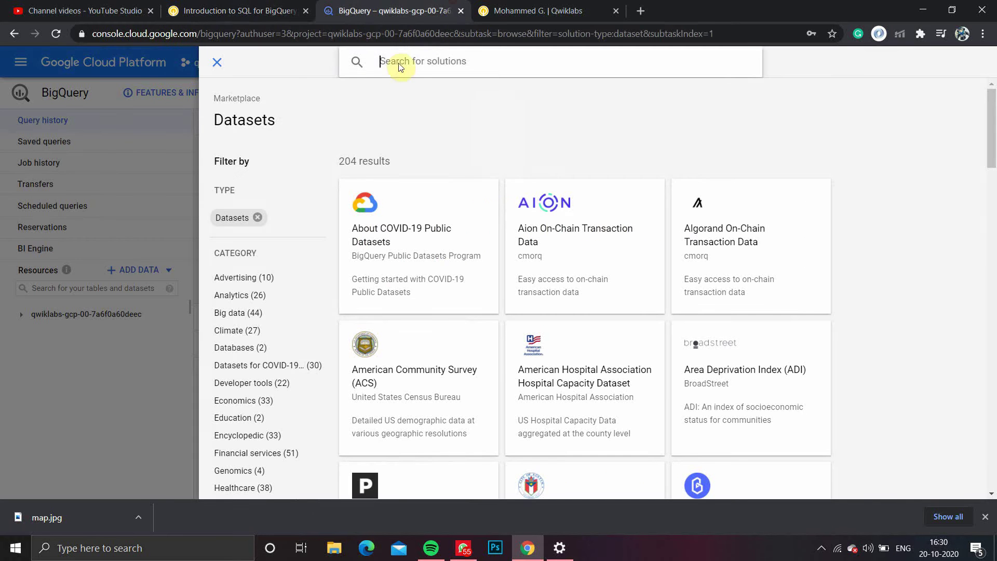
click(492, 68)
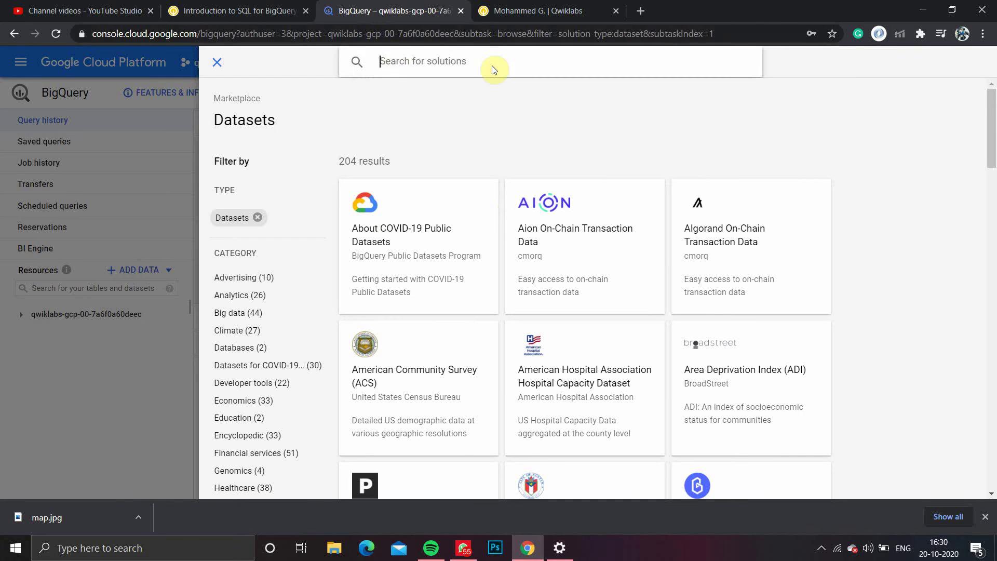
text(londi)
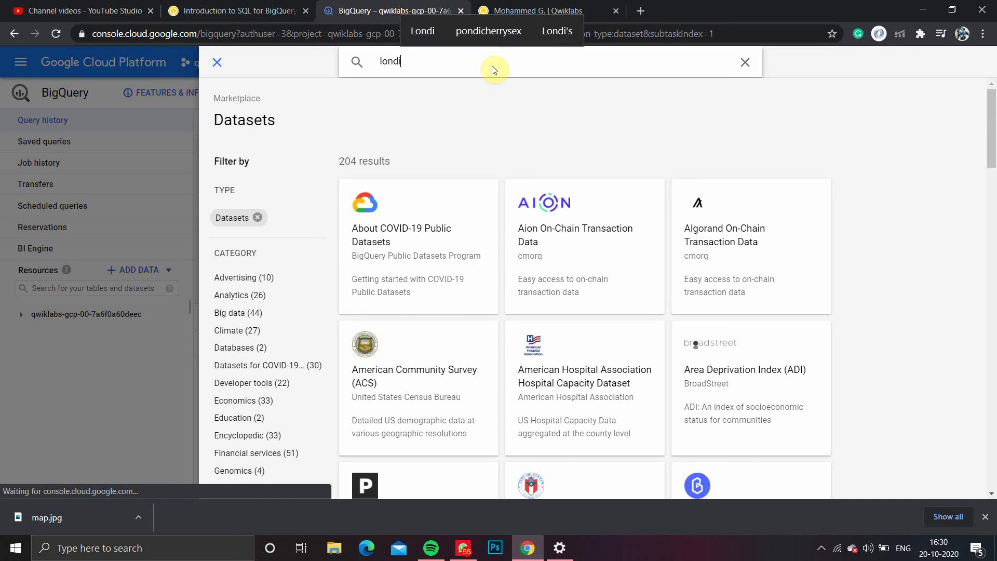
key(BackSpace)
text(on)
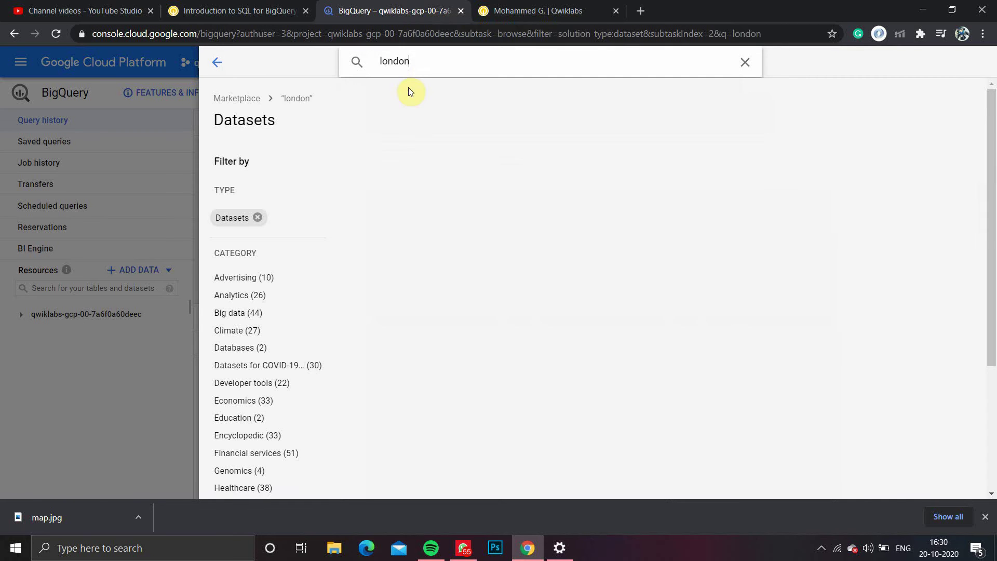
Open the London Bicycle Hires listing, check it against the lab instructions, and view its dataset in BigQuery.
click(611, 340)
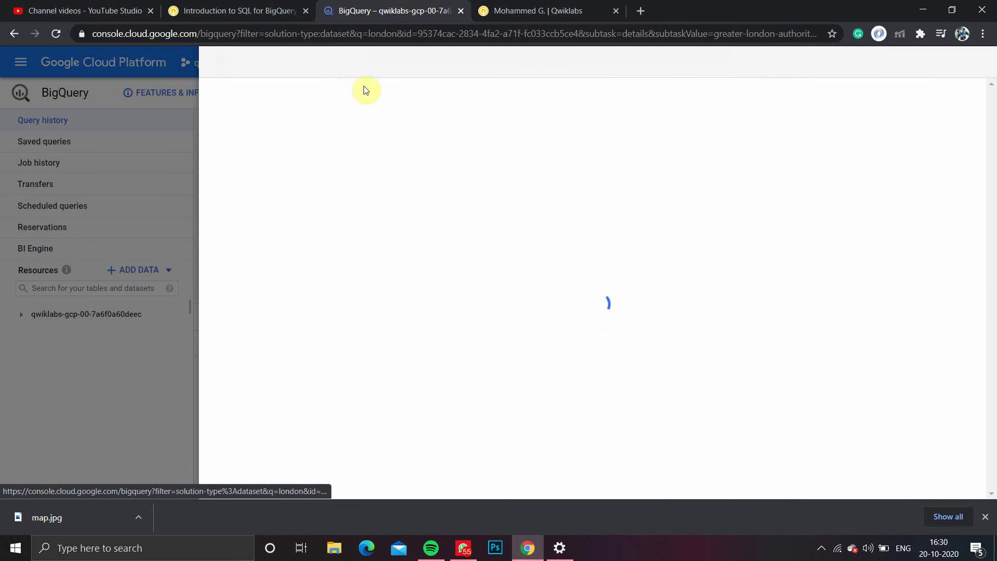
click(267, 10)
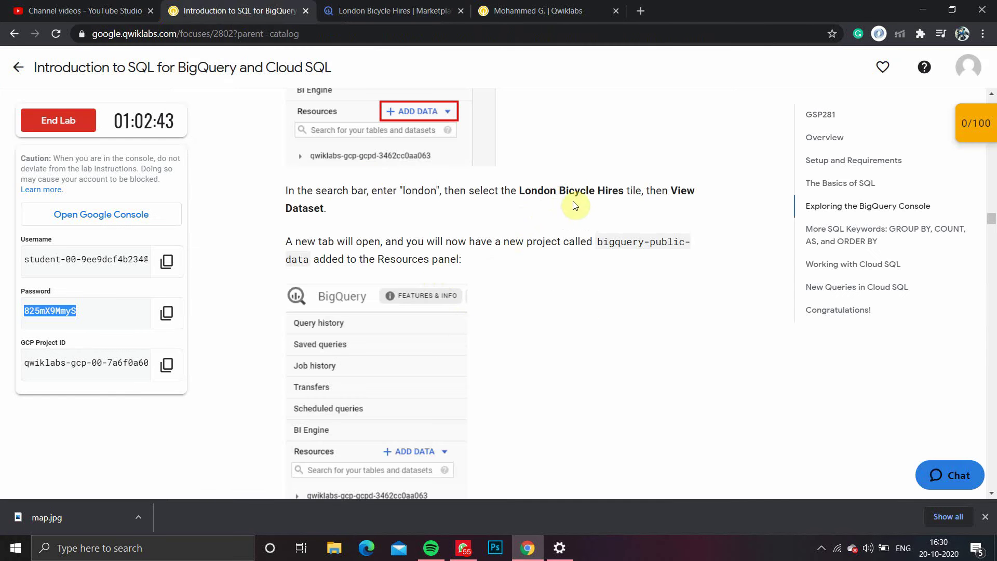
click(364, 11)
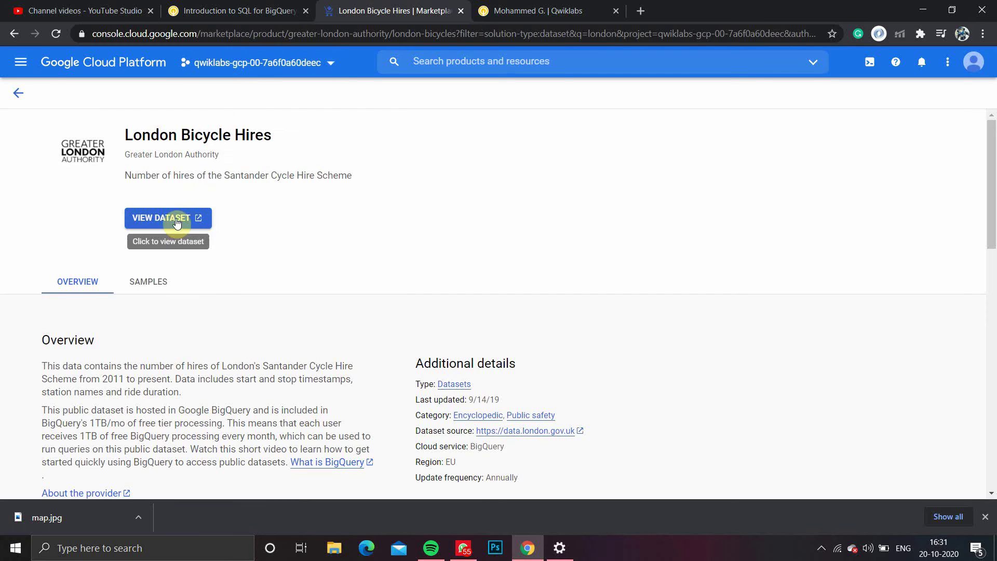
click(177, 223)
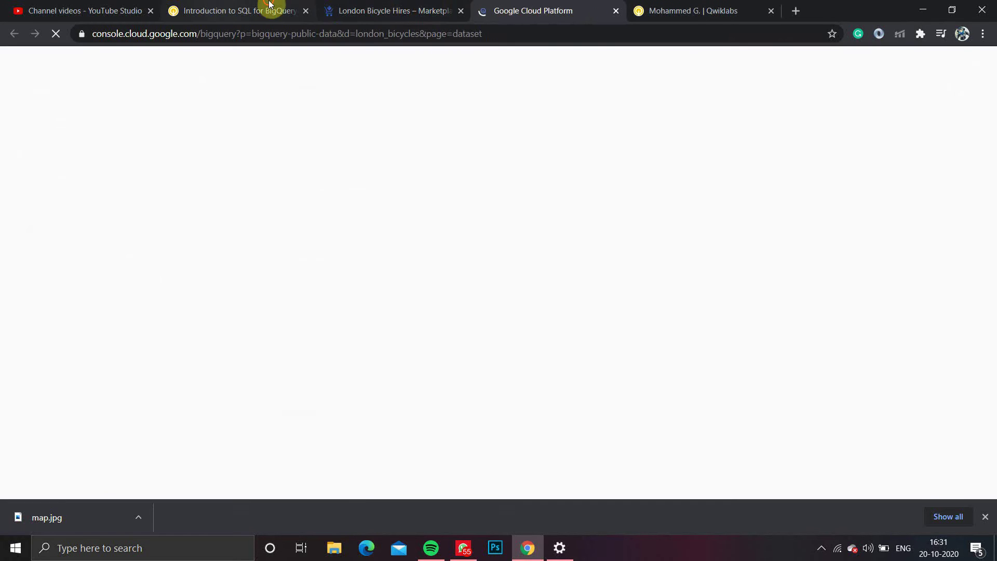
Leave the Marketplace listing and dataset browser, and select the lab project among BigQuery's resources.
click(269, 6)
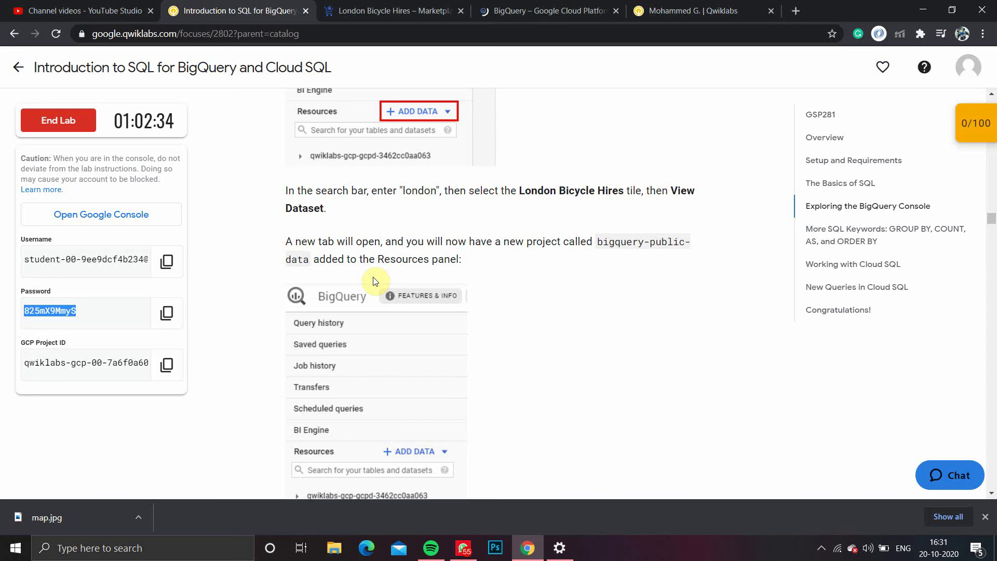
click(349, 11)
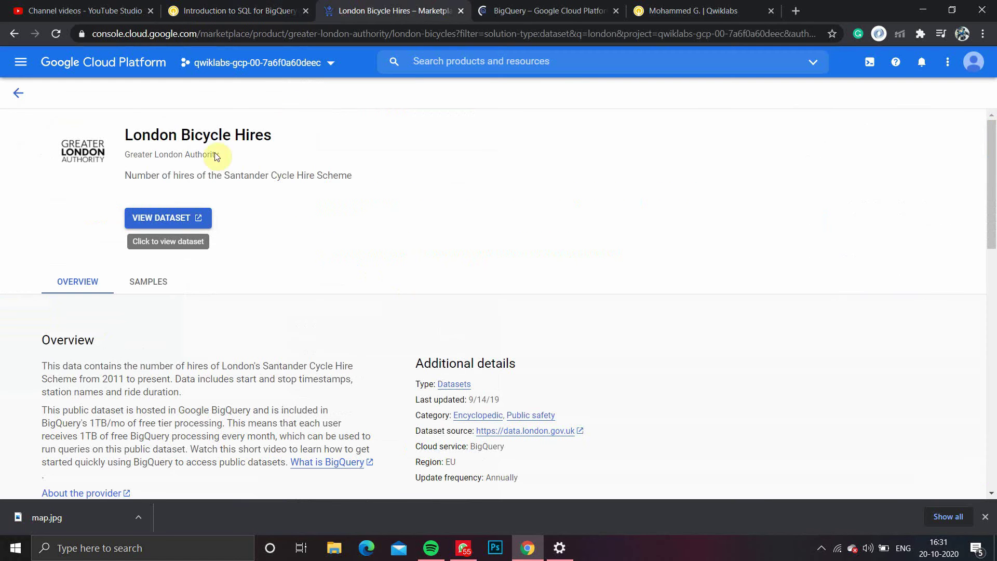
click(18, 92)
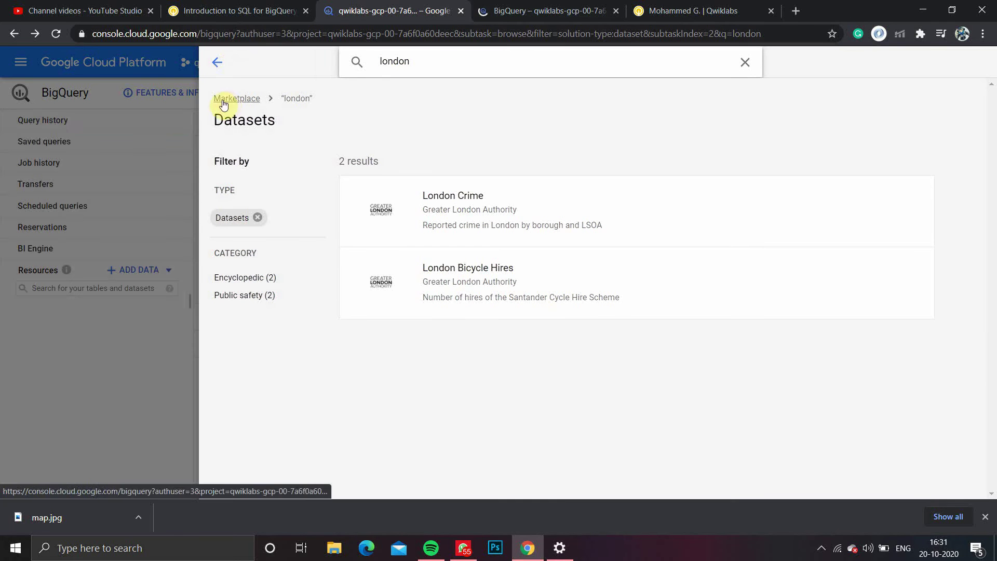
click(214, 67)
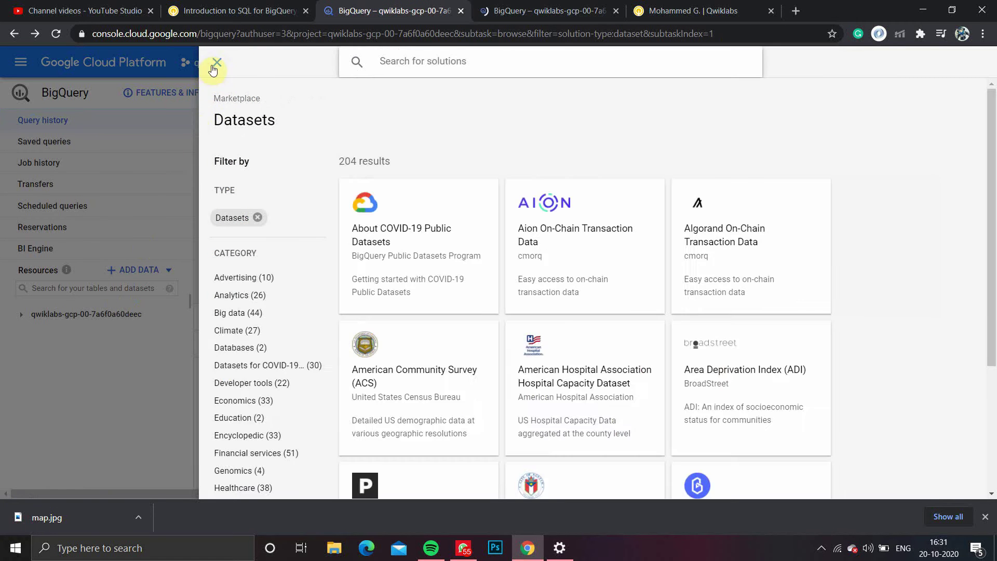
click(217, 62)
click(79, 314)
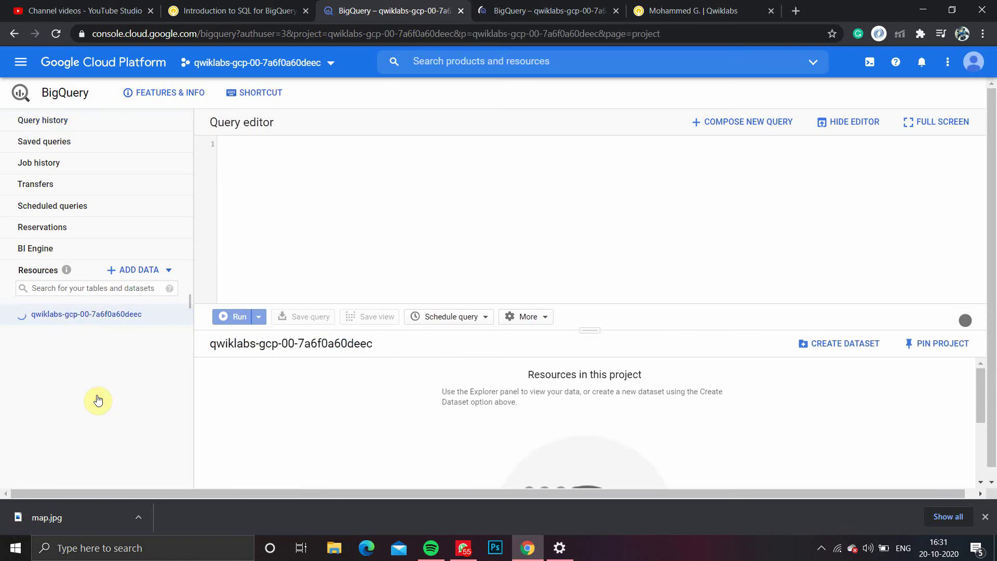
click(80, 318)
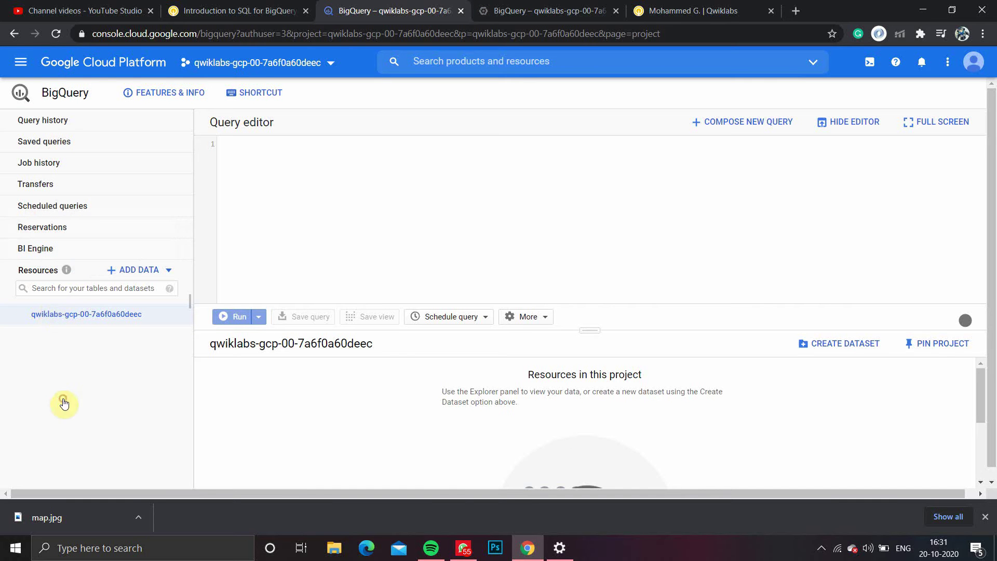
Inspect the lab project's resource details and reload its BigQuery page.
scroll(408, 403, down, 3)
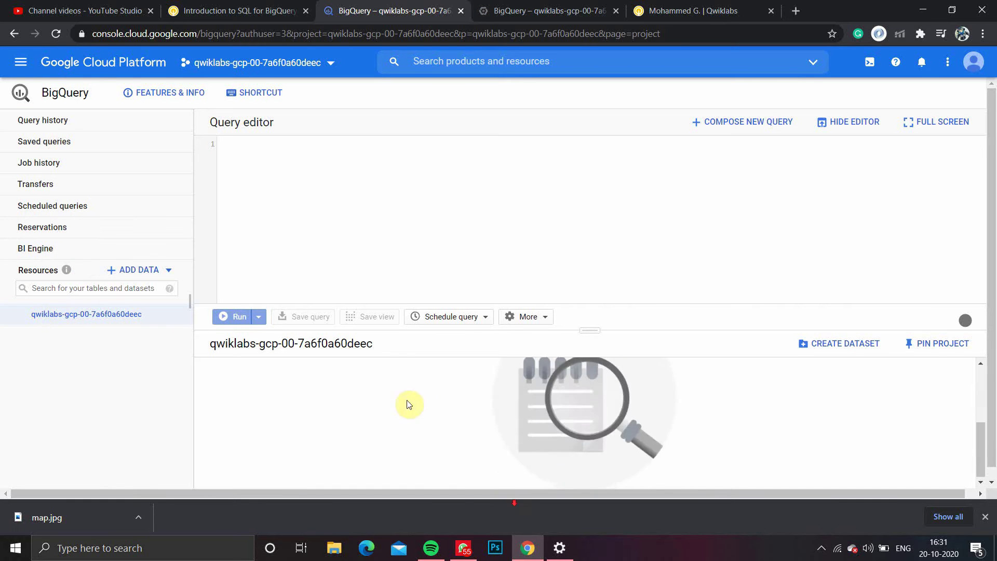
scroll(408, 404, up, 3)
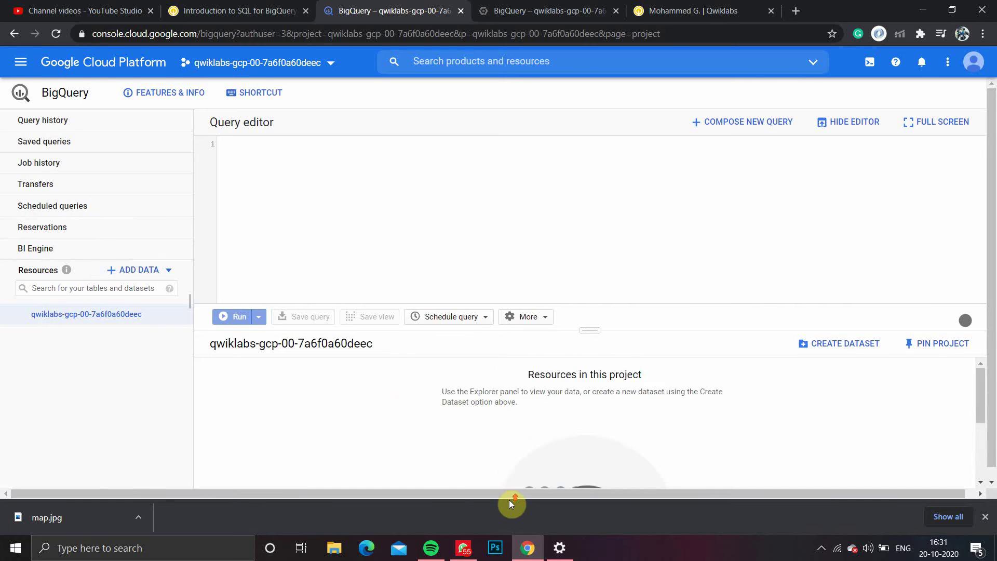
double_click(576, 375)
drag(721, 469, 722, 469)
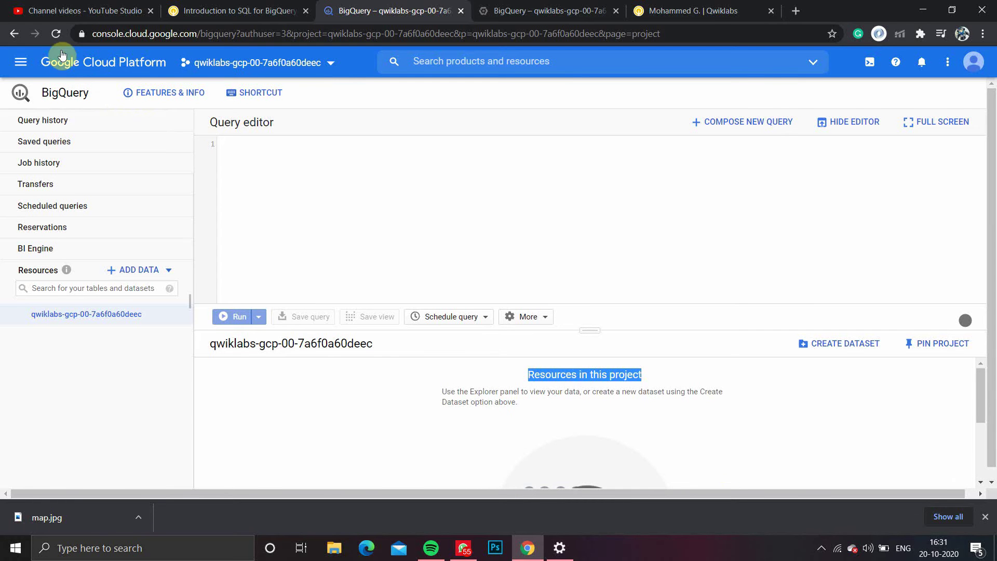
click(56, 35)
Browse the datasets under bigquery-public-data in the BigQuery tab opened from the London Bicycle Hires listing.
click(499, 11)
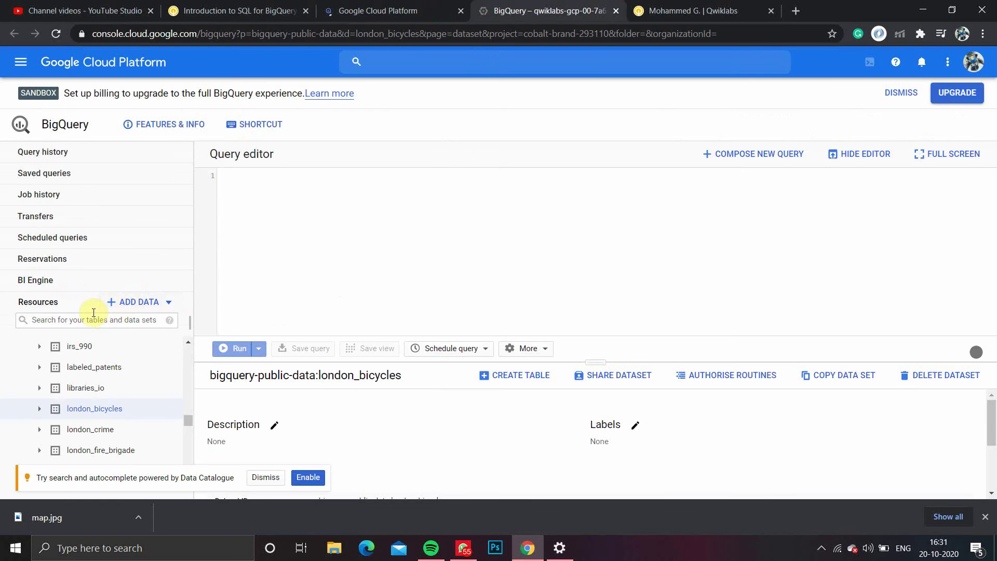
scroll(111, 373, down, 10)
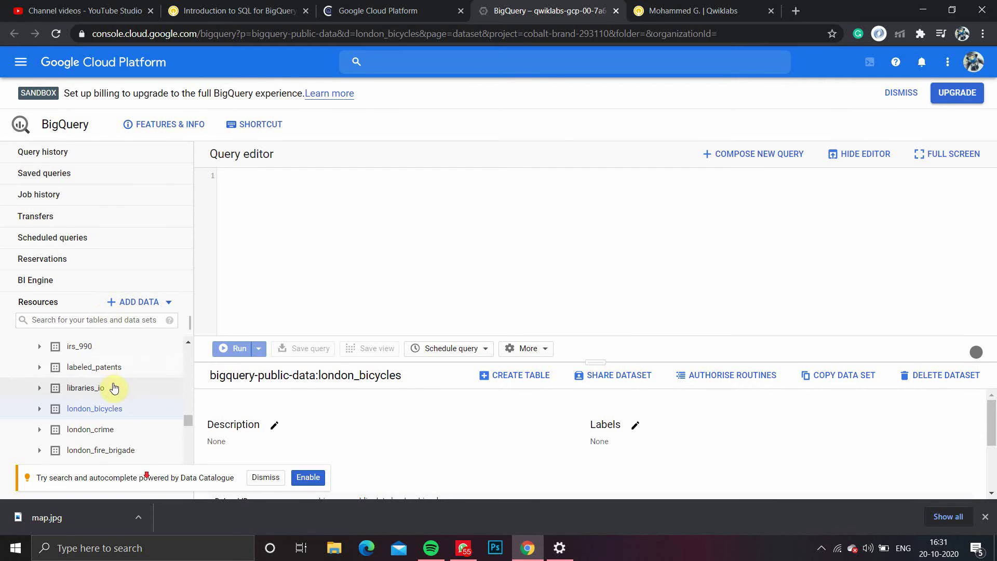
scroll(111, 373, down, 15)
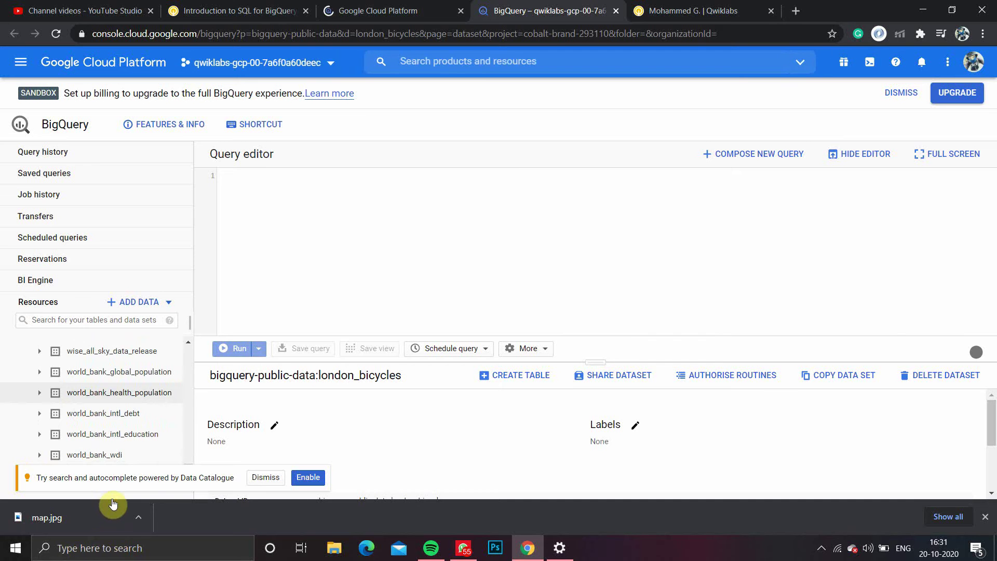
scroll(111, 503, up, 15)
scroll(88, 378, up, 15)
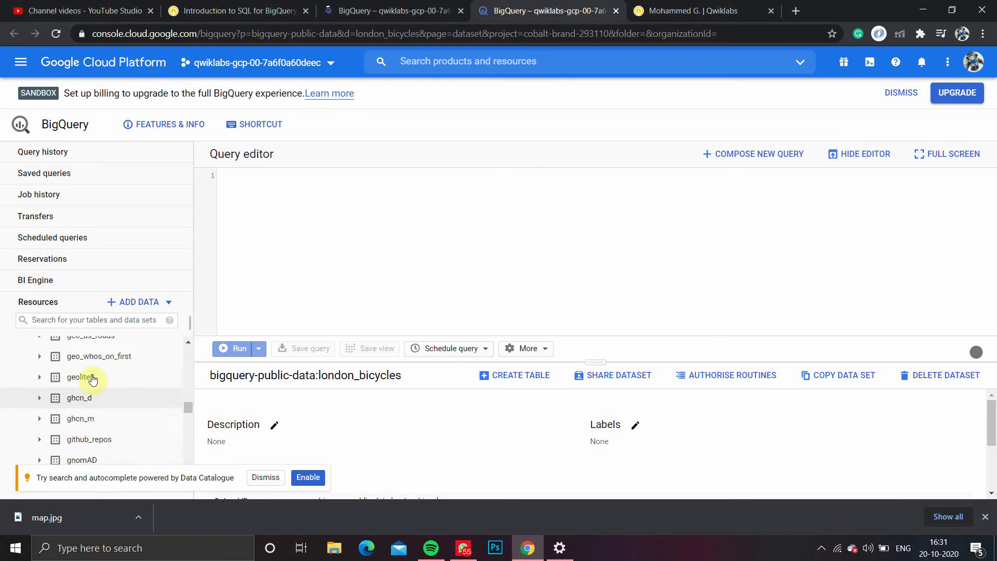
scroll(115, 472, up, 10)
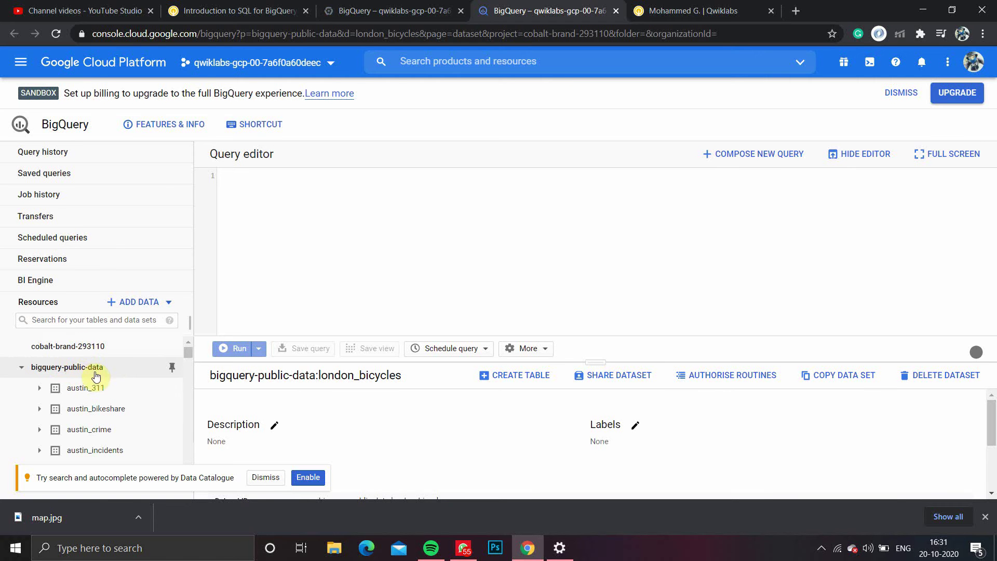
Read the lab's instructions on the bigquery-public-data project and cycle_hire table, comparing them with both BigQuery tabs.
click(231, 11)
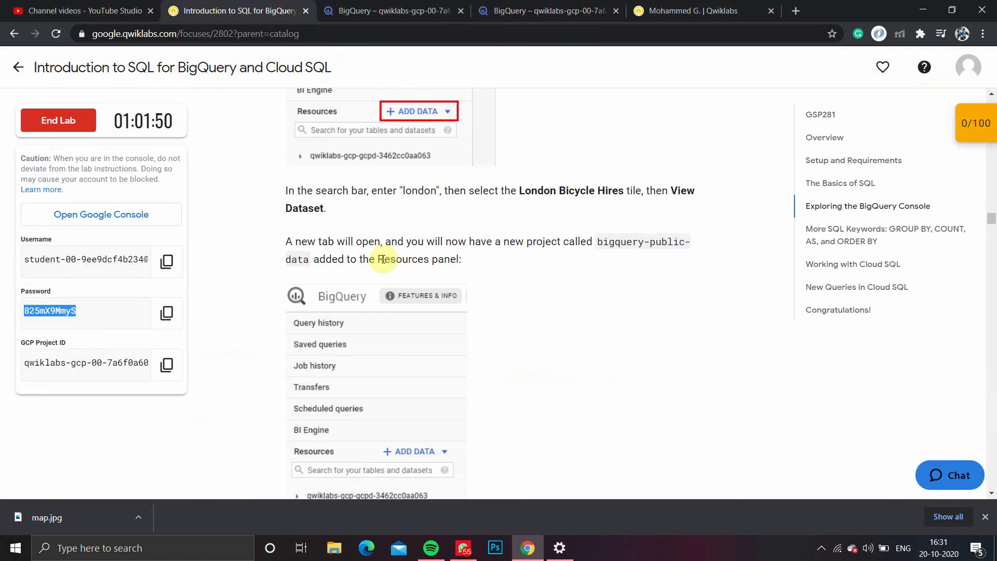
scroll(382, 258, down, 3)
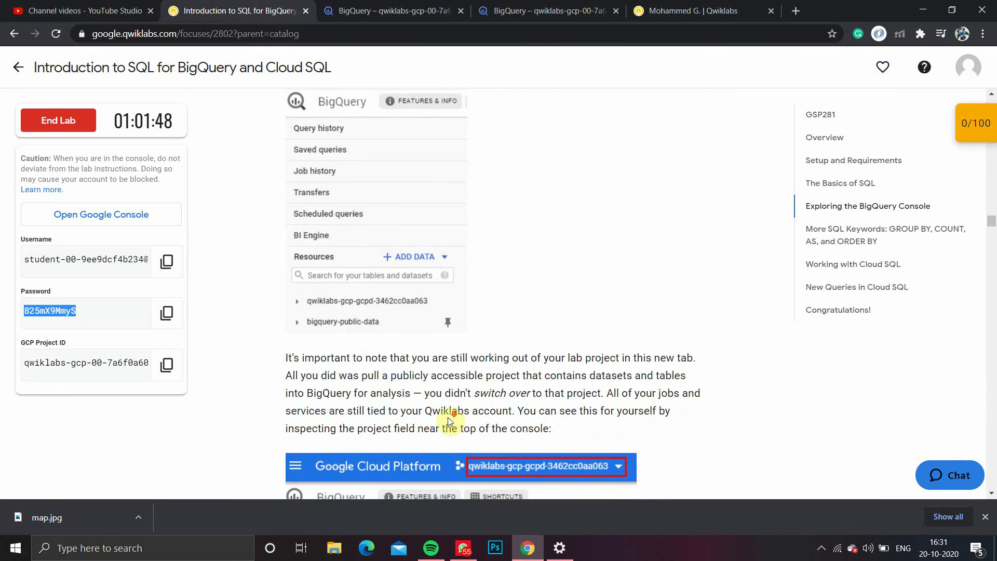
scroll(450, 419, down, 1)
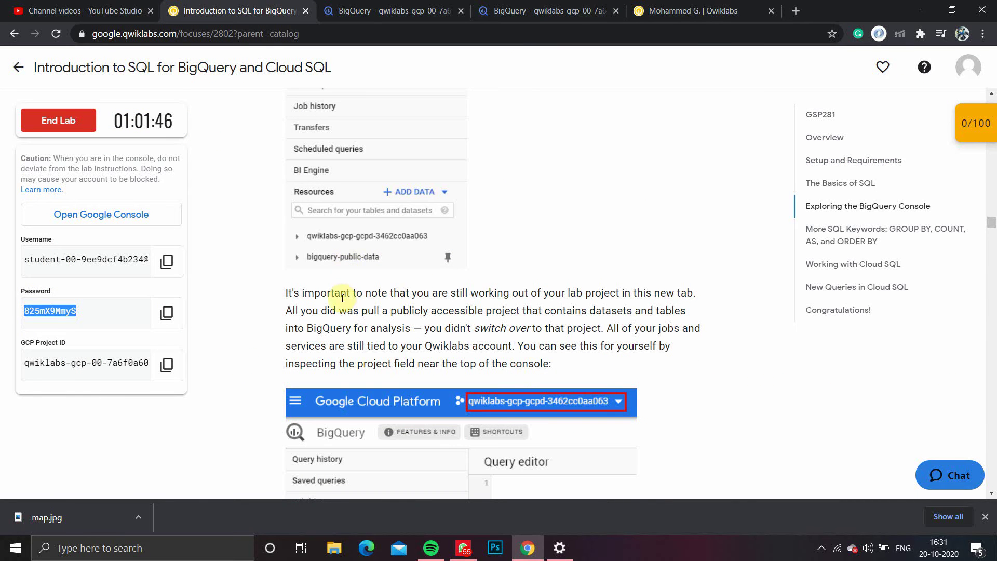
click(395, 11)
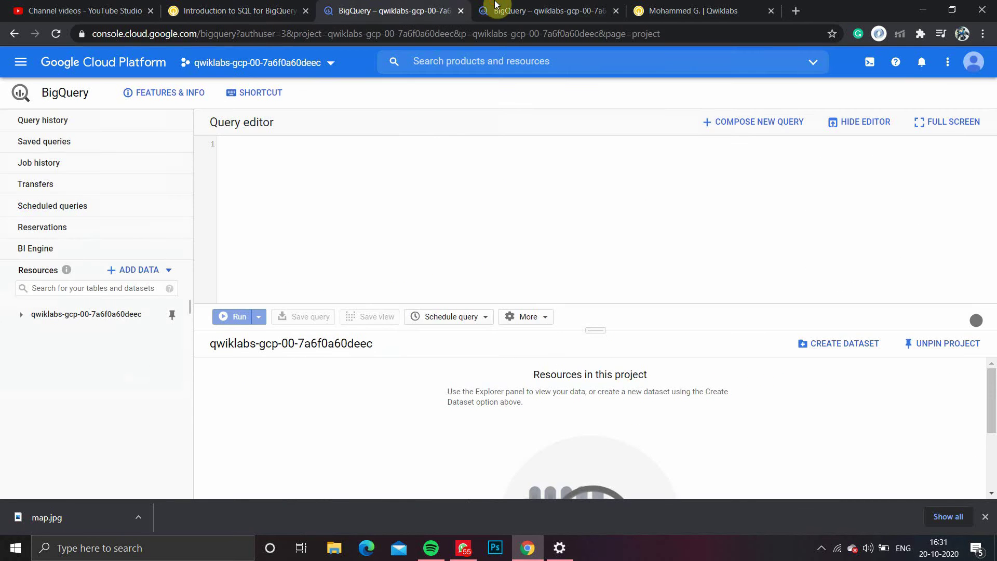
click(525, 10)
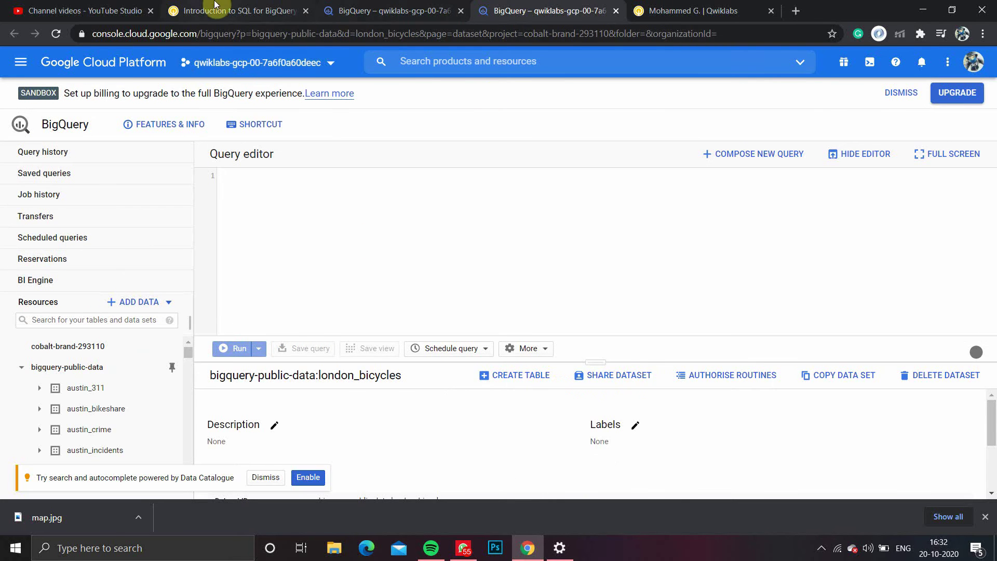
click(244, 10)
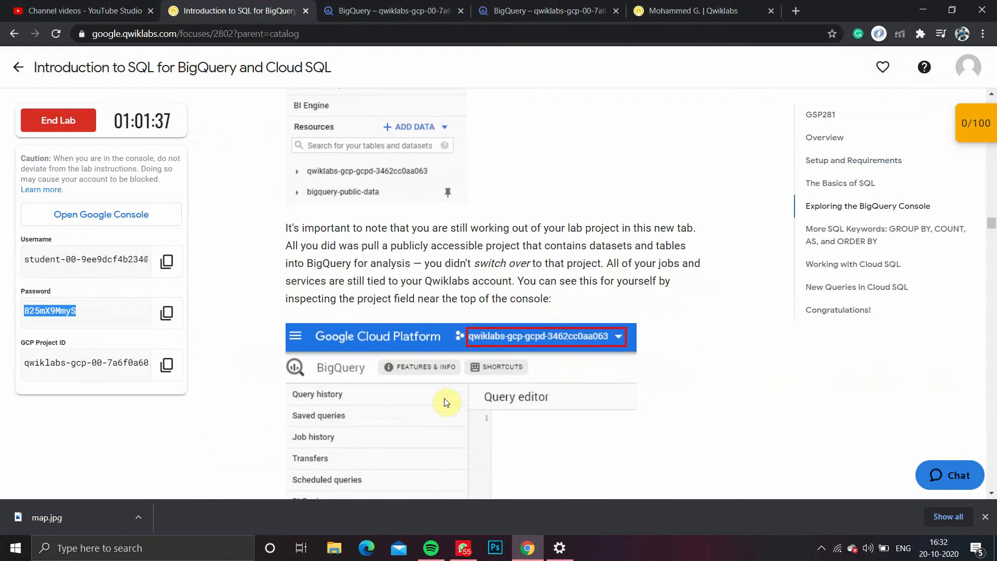
scroll(445, 403, down, 4)
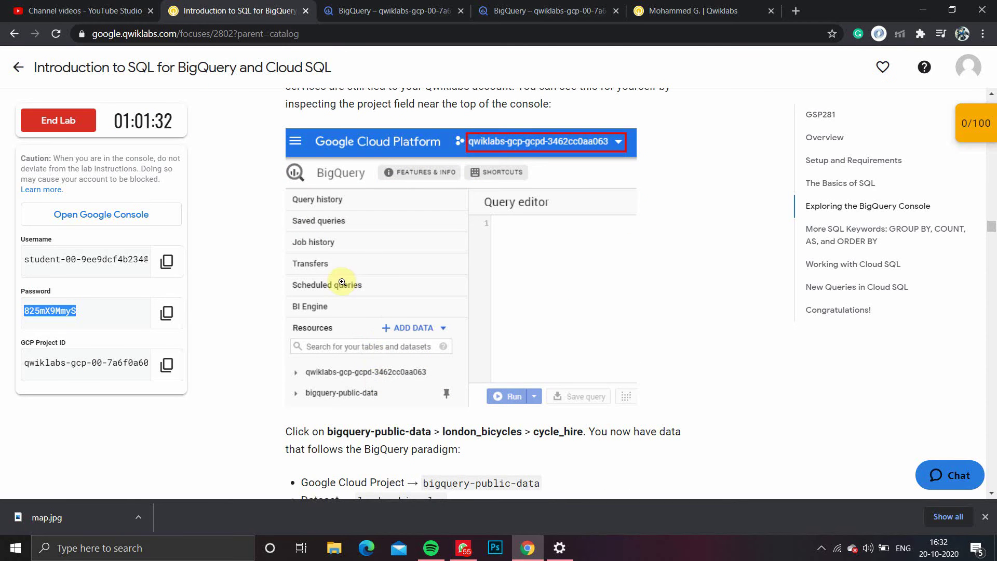
scroll(341, 284, down, 1)
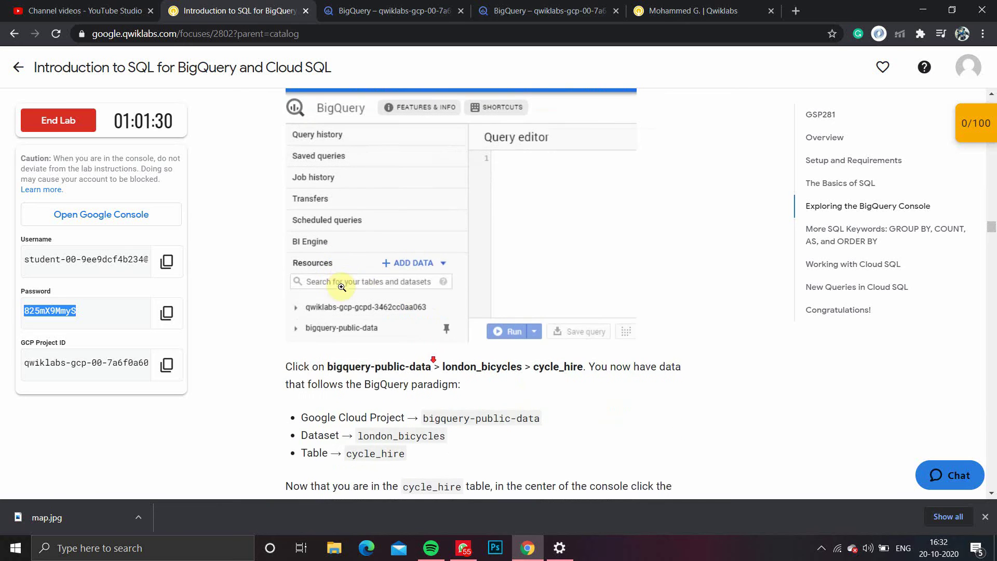
scroll(341, 286, up, 1)
scroll(344, 285, down, 4)
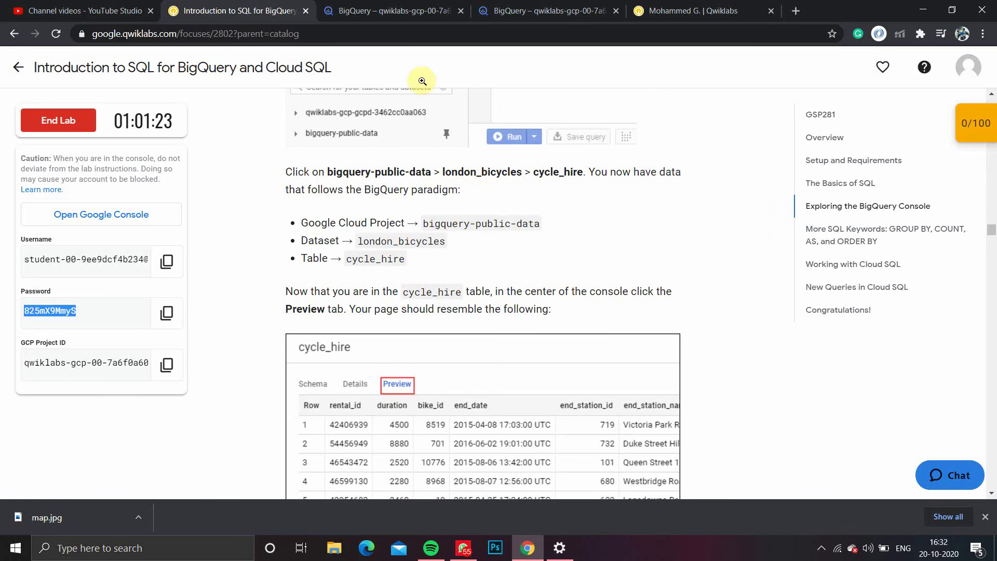
Find and expand the london_bicycles dataset under bigquery-public-data and open its cycle_hire table.
click(394, 11)
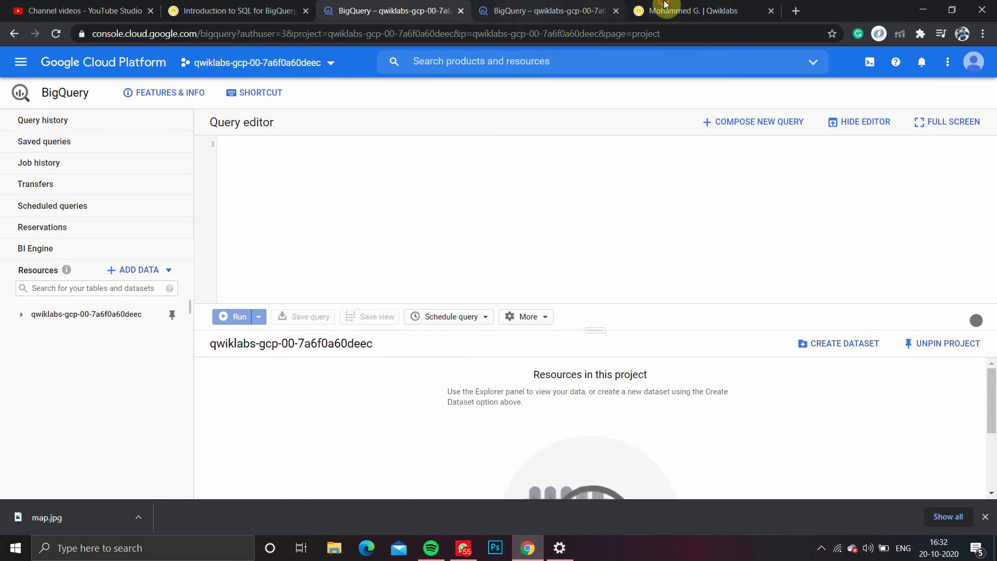
click(545, 11)
scroll(89, 426, down, 20)
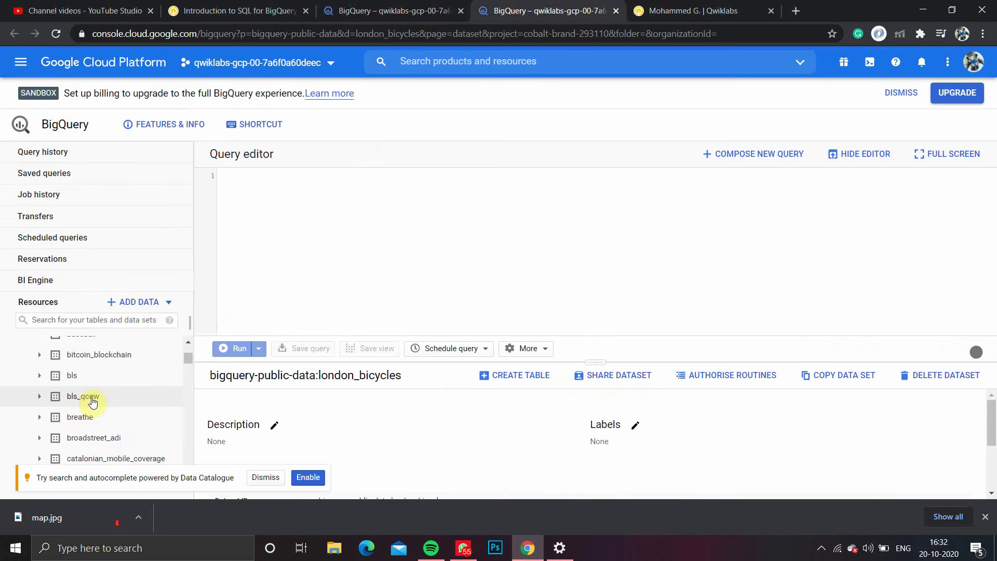
scroll(94, 374, down, 20)
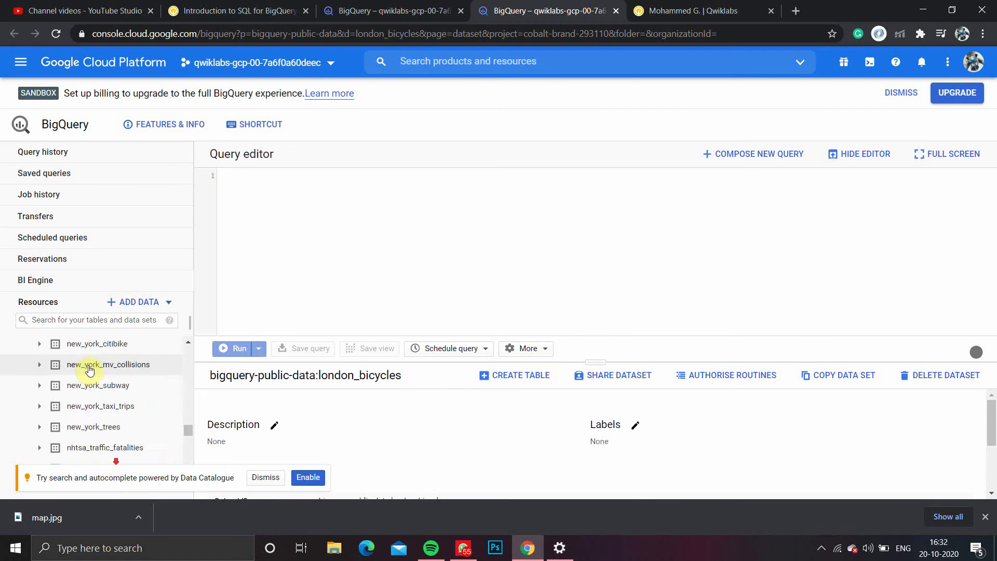
scroll(111, 445, up, 20)
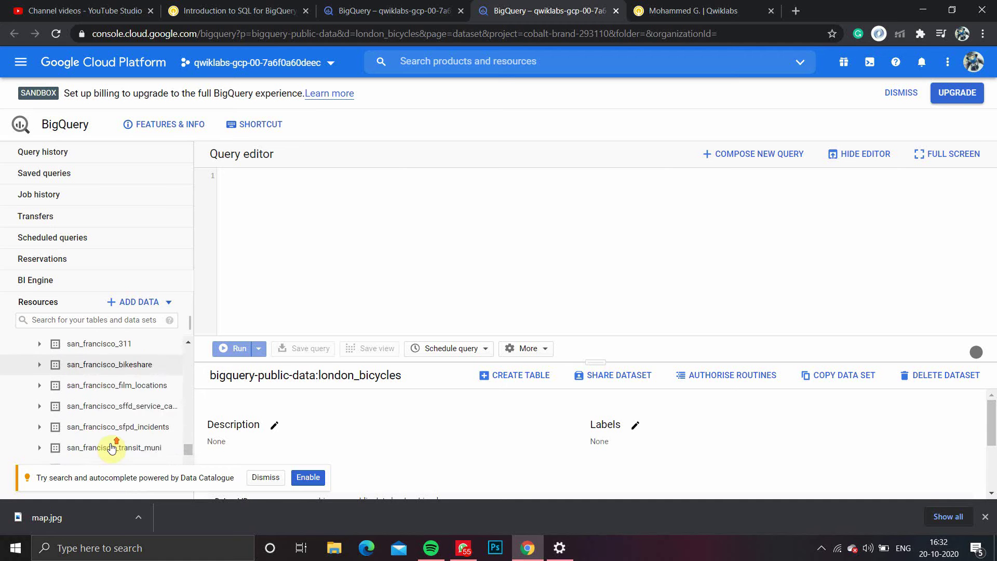
scroll(111, 446, up, 3)
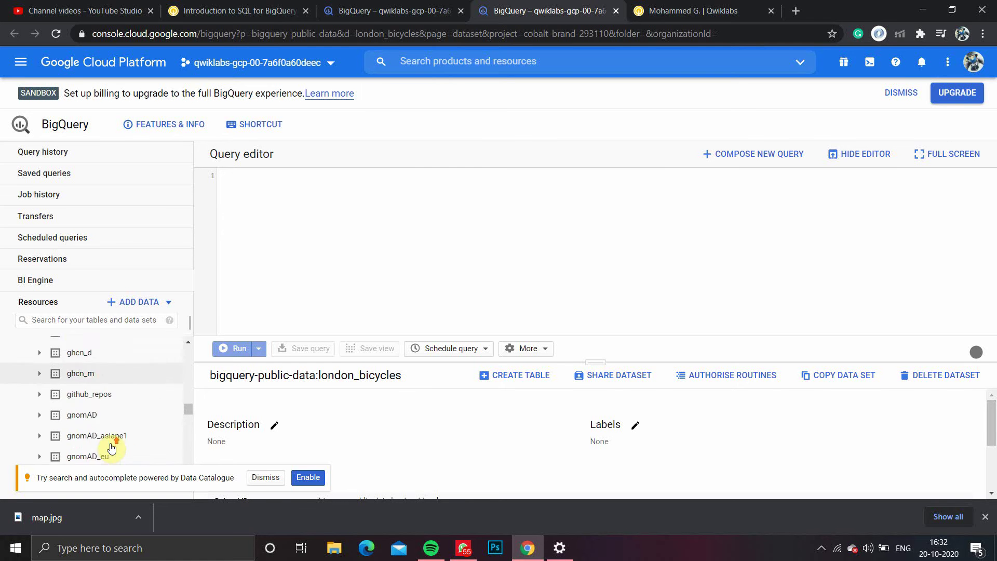
scroll(111, 444, down, 15)
scroll(110, 441, up, 3)
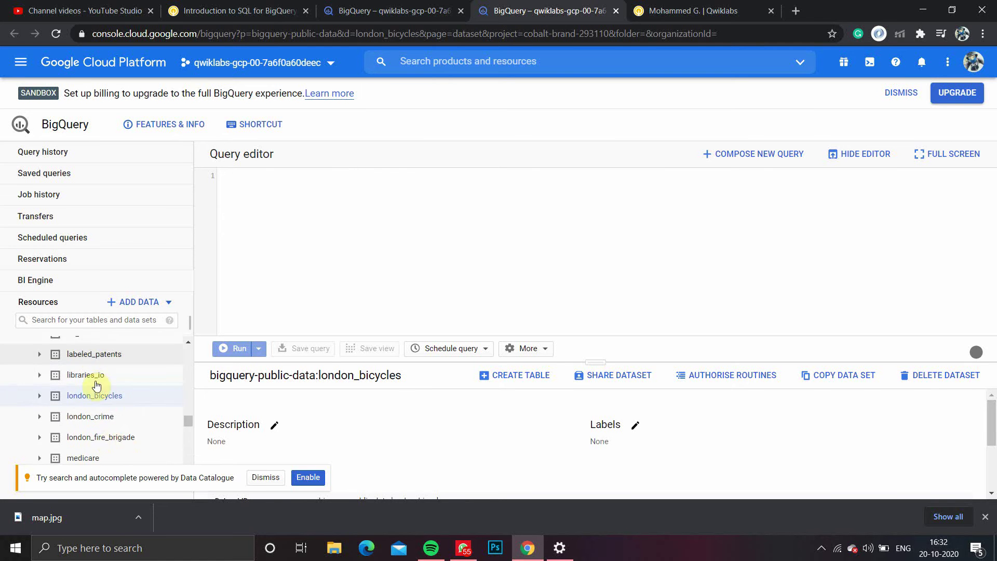
click(106, 397)
scroll(105, 392, down, 1)
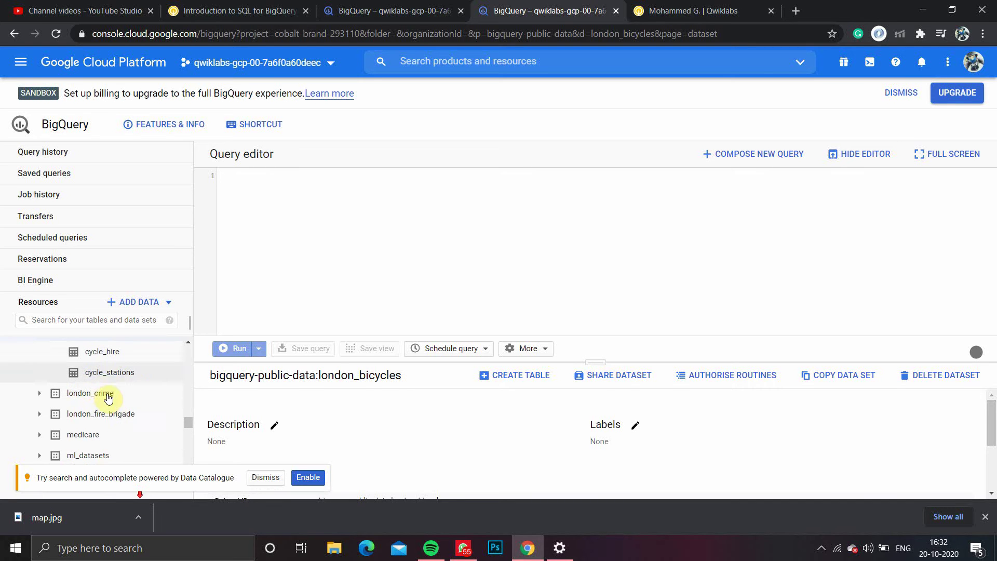
click(109, 353)
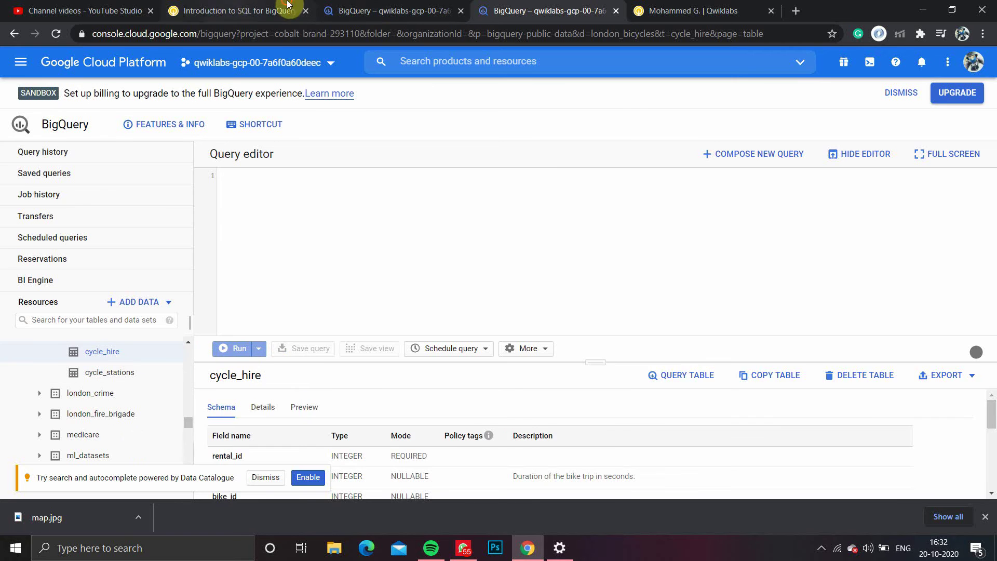
Check the lab's Preview instruction, preview the rows of the cycle_hire table, and enlarge the preview area to browse them.
click(236, 10)
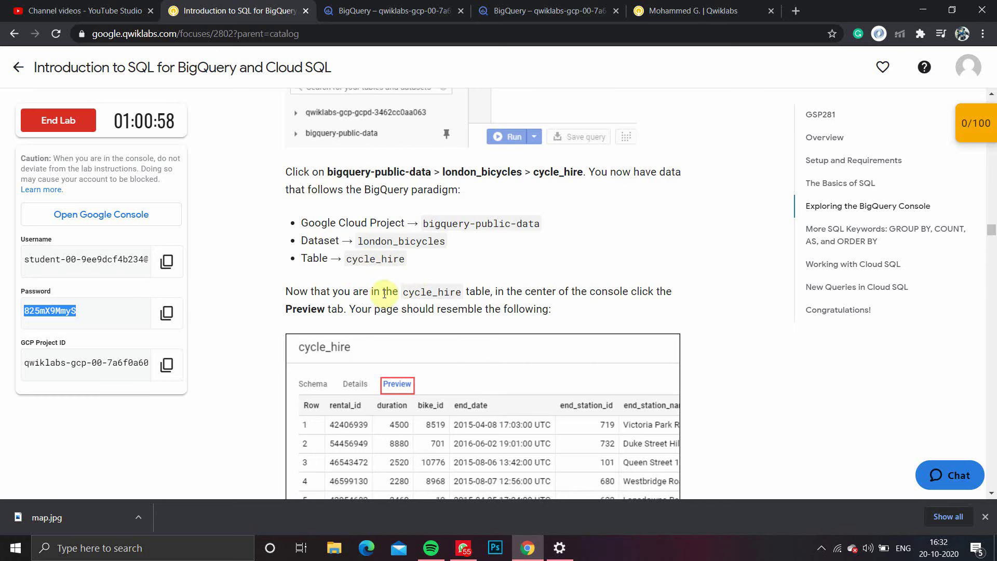
scroll(379, 285, down, 2)
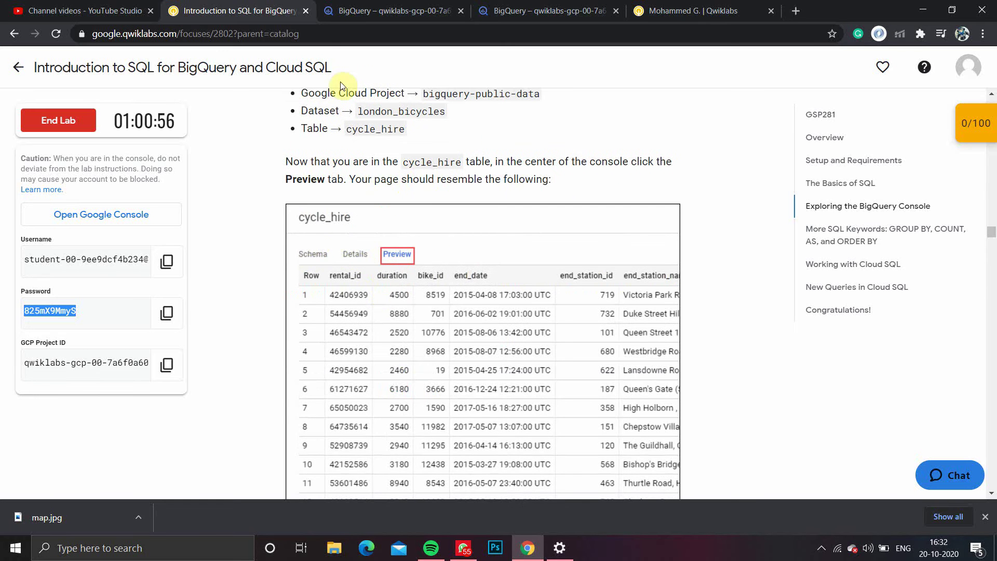
click(389, 11)
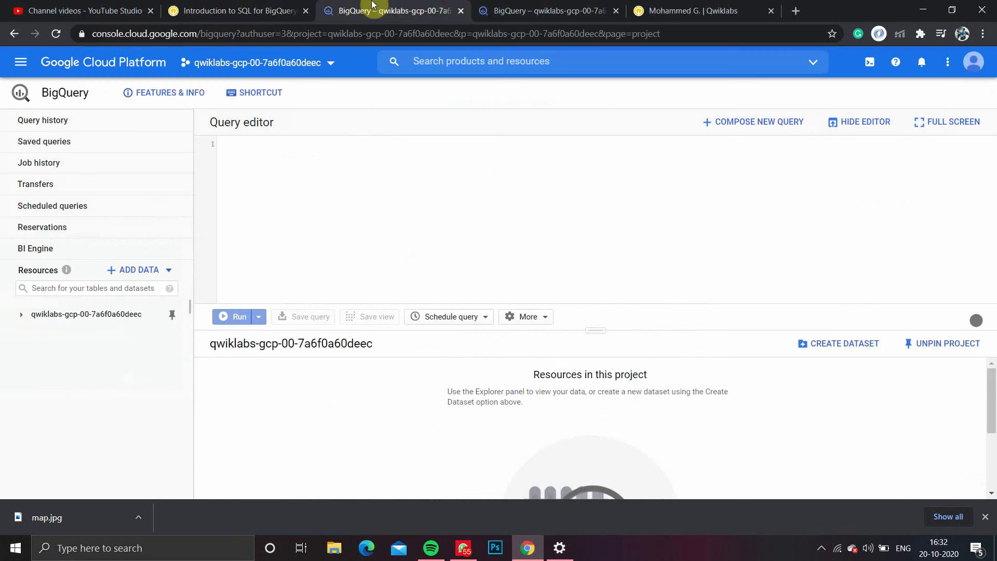
click(546, 10)
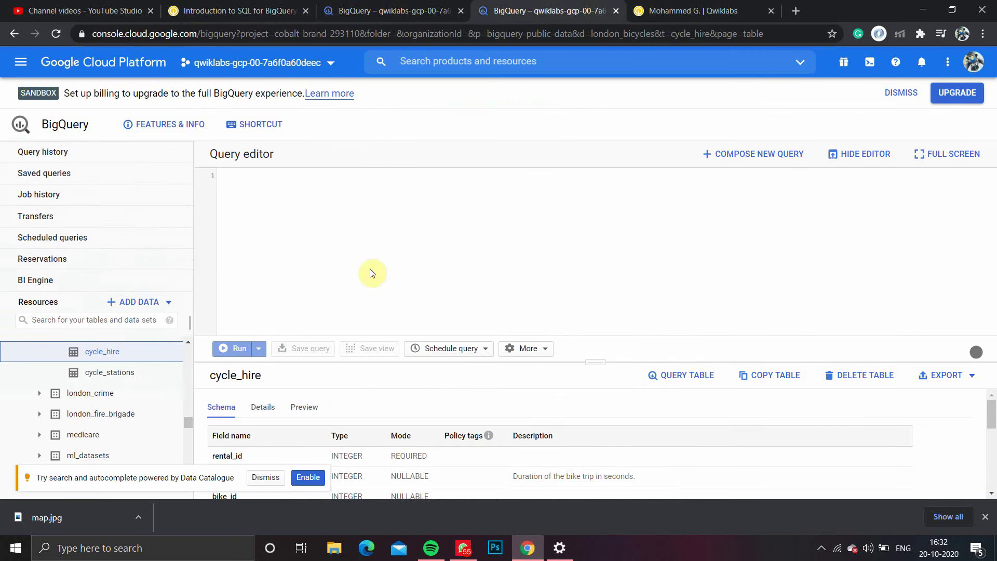
click(304, 407)
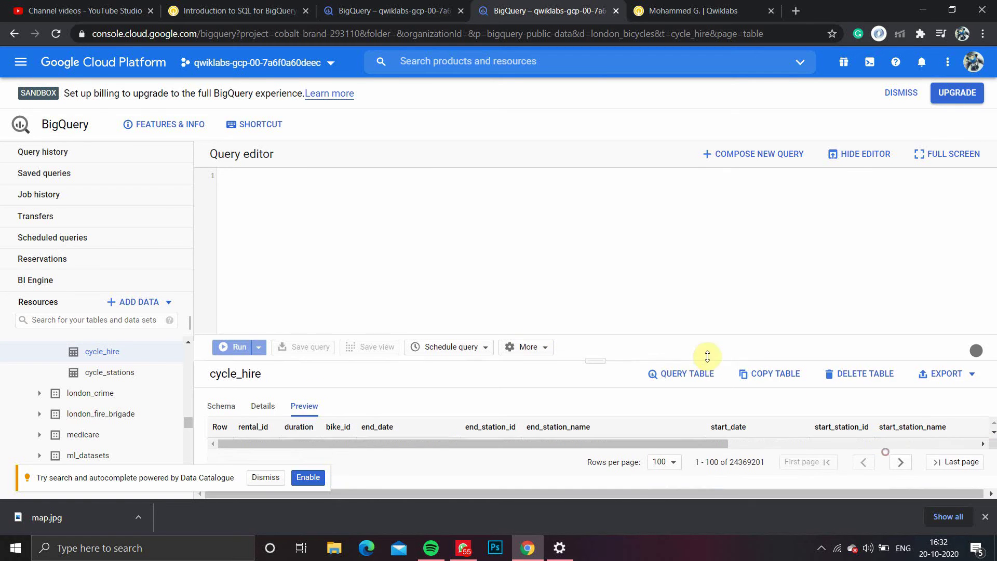
drag(709, 358, 715, 220)
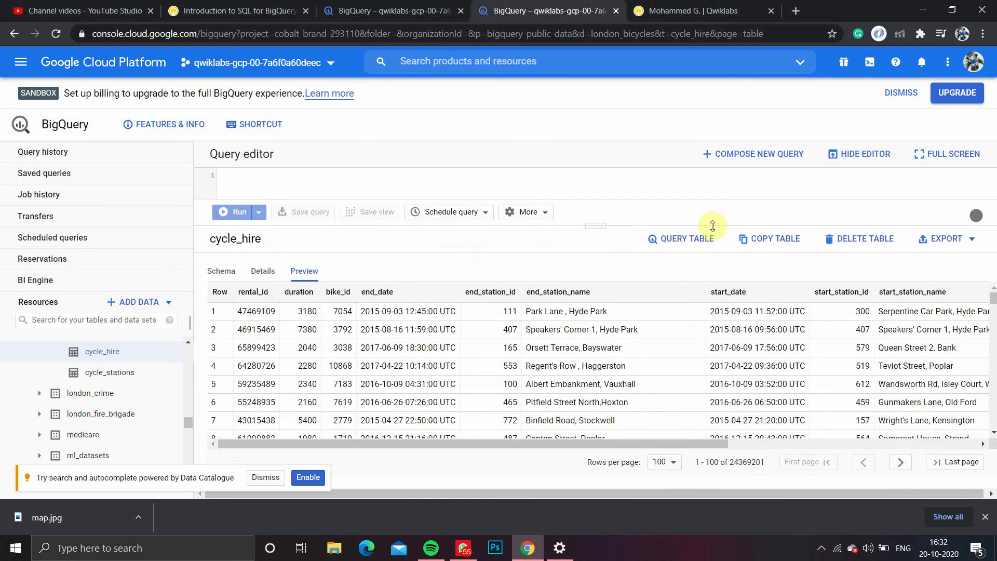
scroll(408, 368, down, 3)
scroll(408, 373, up, 3)
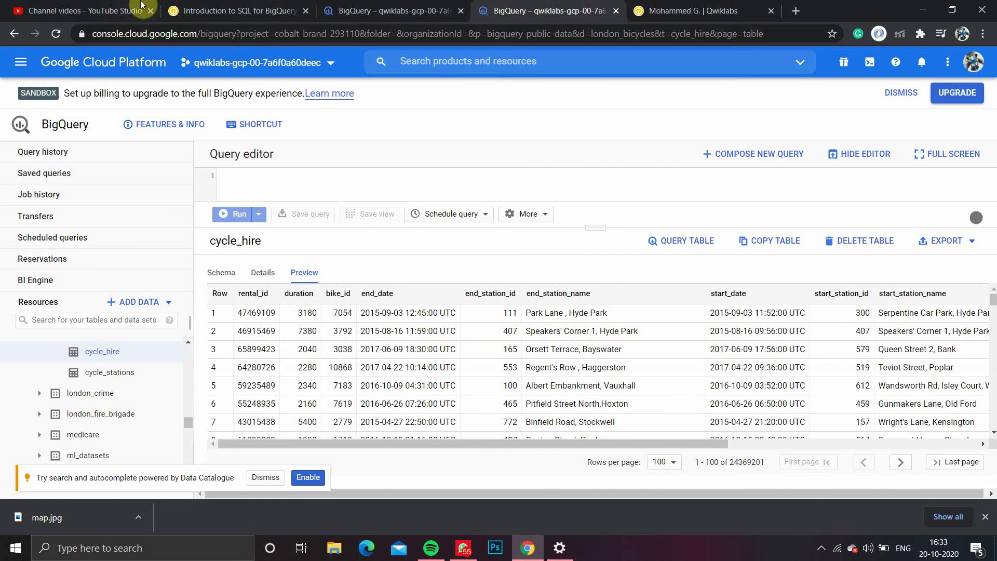
Copy the lab's query that selects end_station_name from bigquery-public-data.london_bicycles.cycle_hire.
click(231, 6)
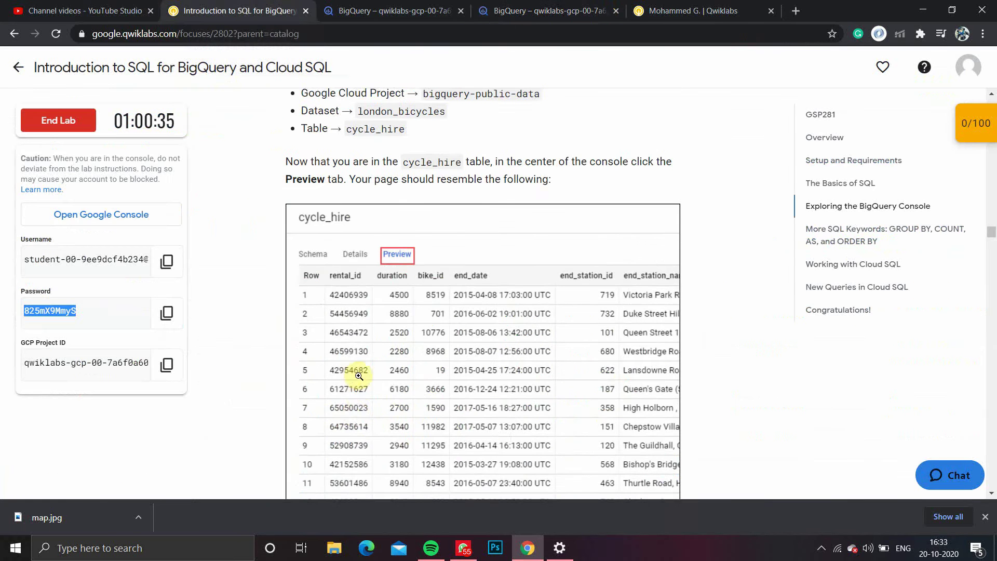
scroll(363, 370, down, 6)
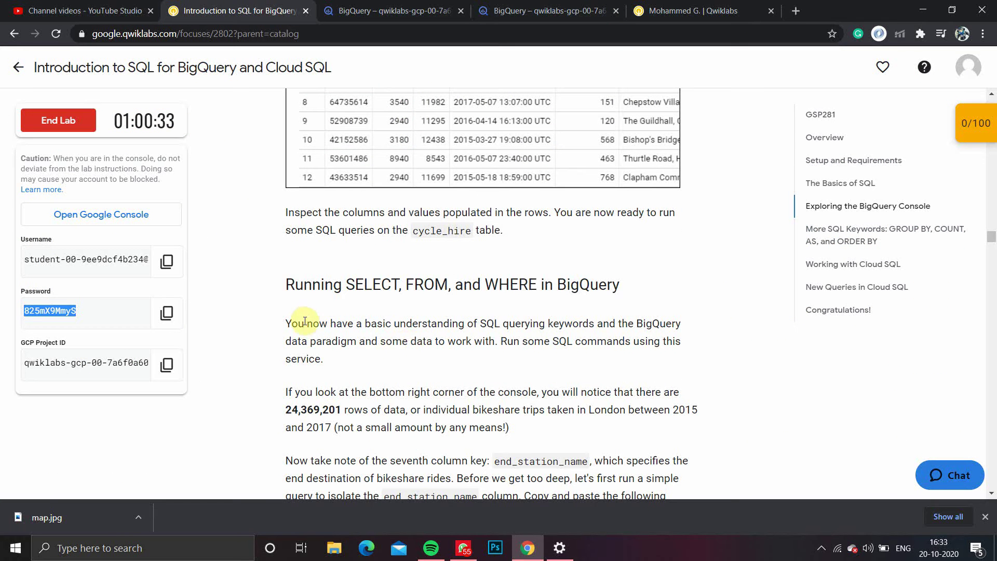
scroll(323, 326, down, 4)
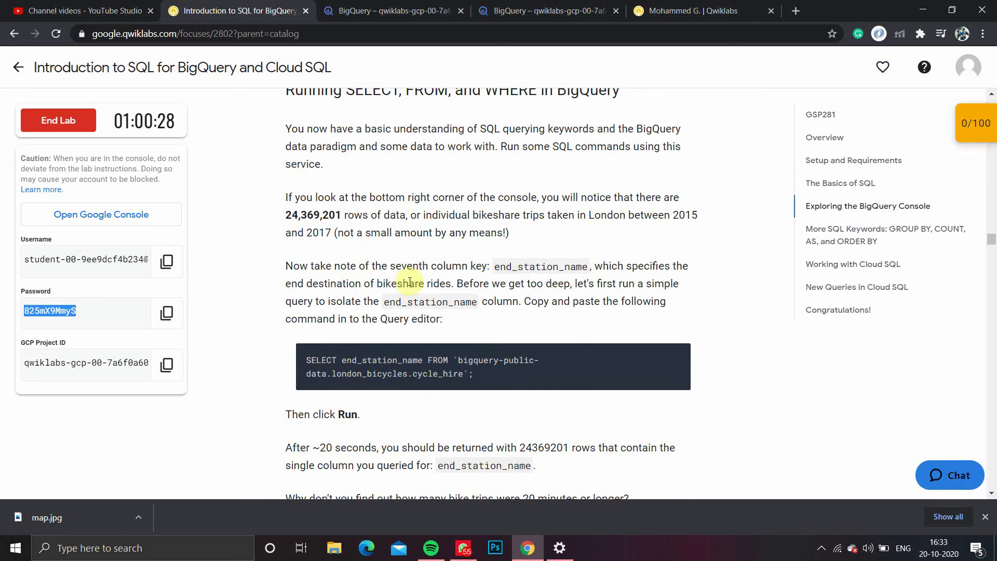
mouse_move(643, 368)
click(678, 355)
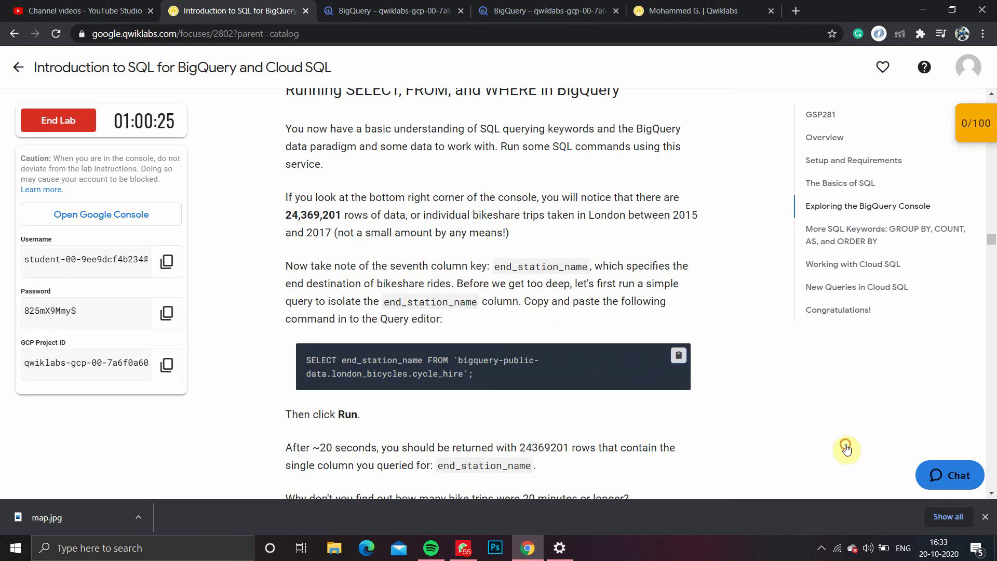
scroll(577, 463, down, 2)
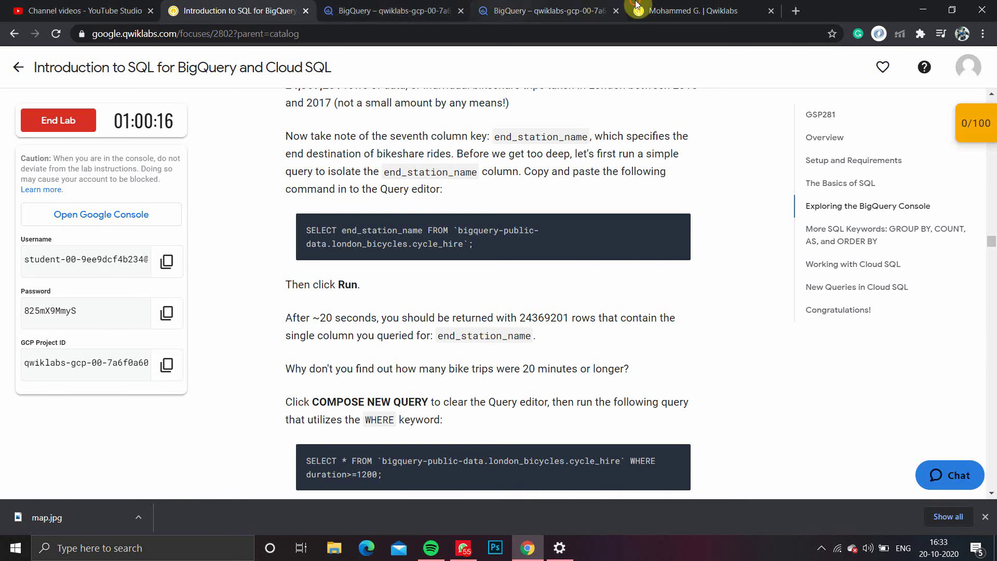
Run the query SELECT end_station_name FROM `bigquery-public-data.london_bicycles.cycle_hire`; in the BigQuery tab holding the cycle_hire table.
click(519, 10)
click(260, 201)
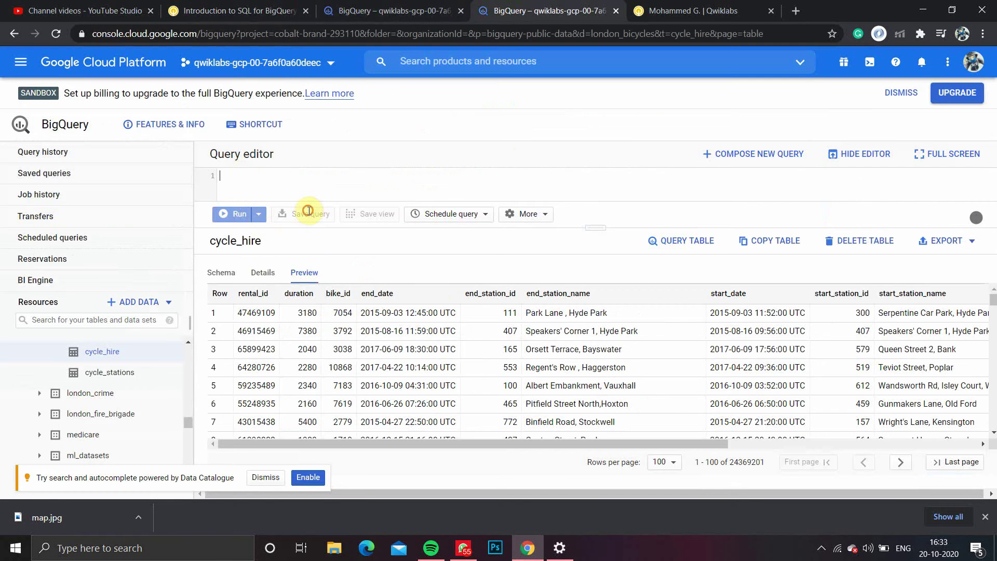
key(ctrl+v)
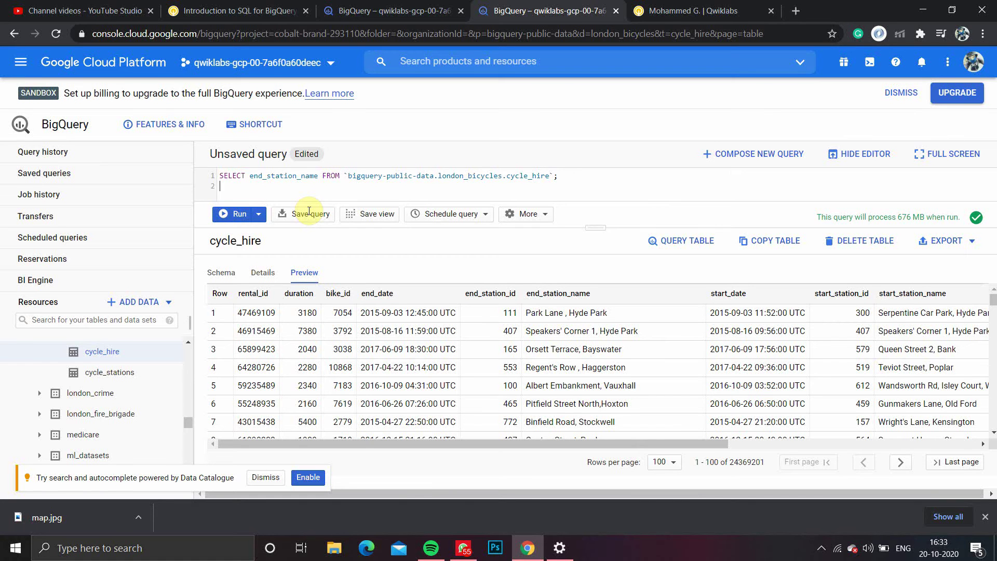
click(223, 215)
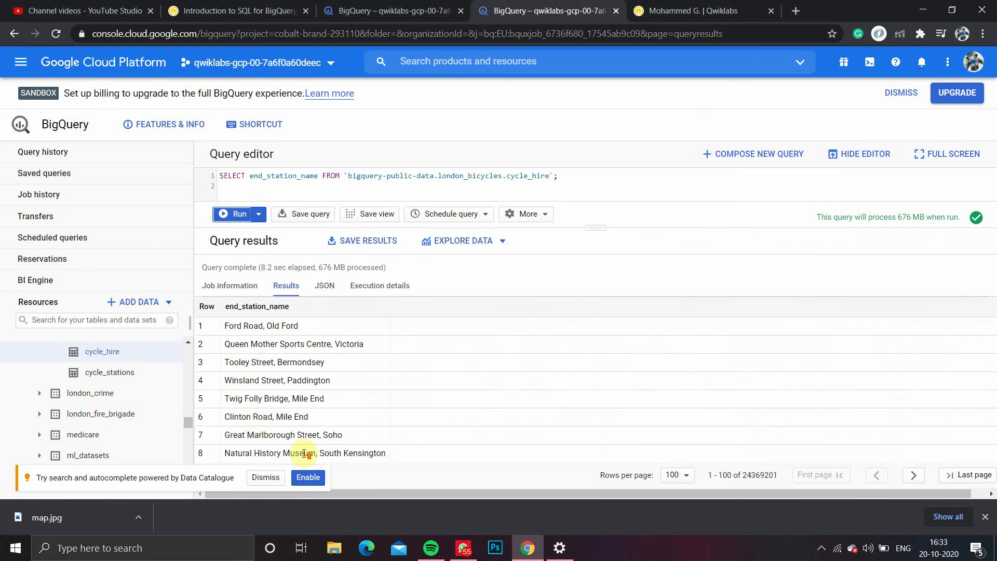
Look through the end_station_name query results and check the total row count.
scroll(305, 453, down, 20)
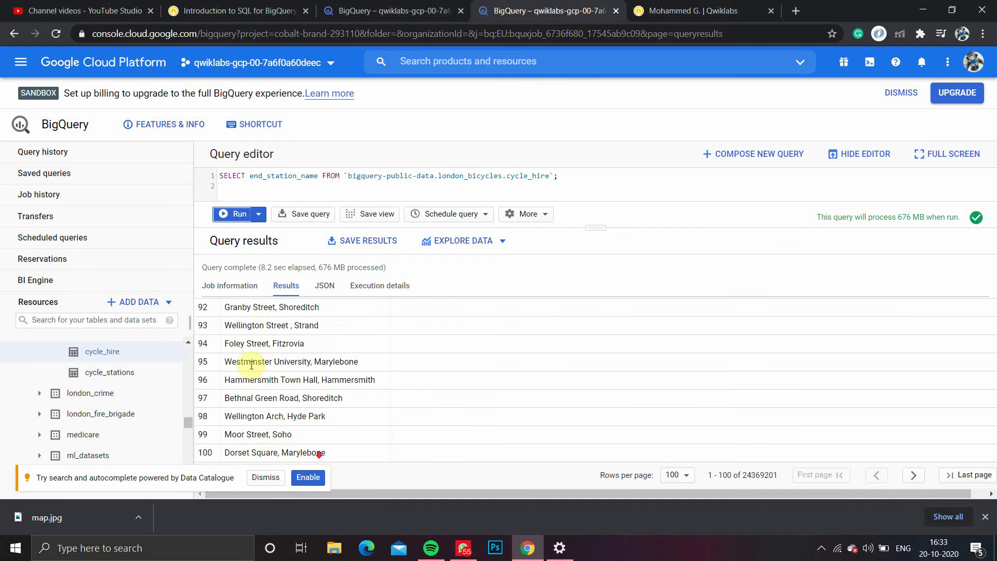
scroll(360, 481, up, 15)
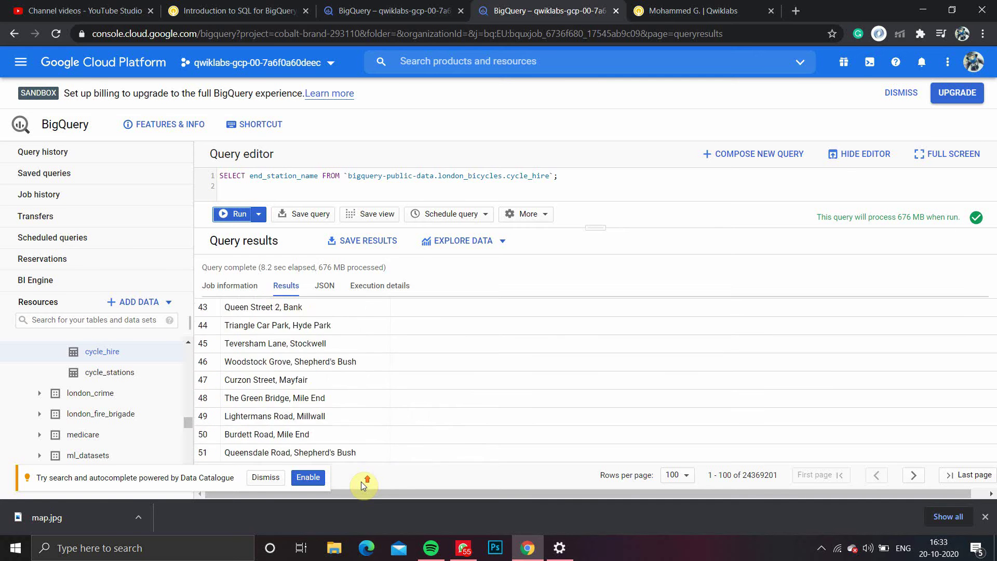
scroll(360, 481, up, 12)
drag(777, 475, 745, 474)
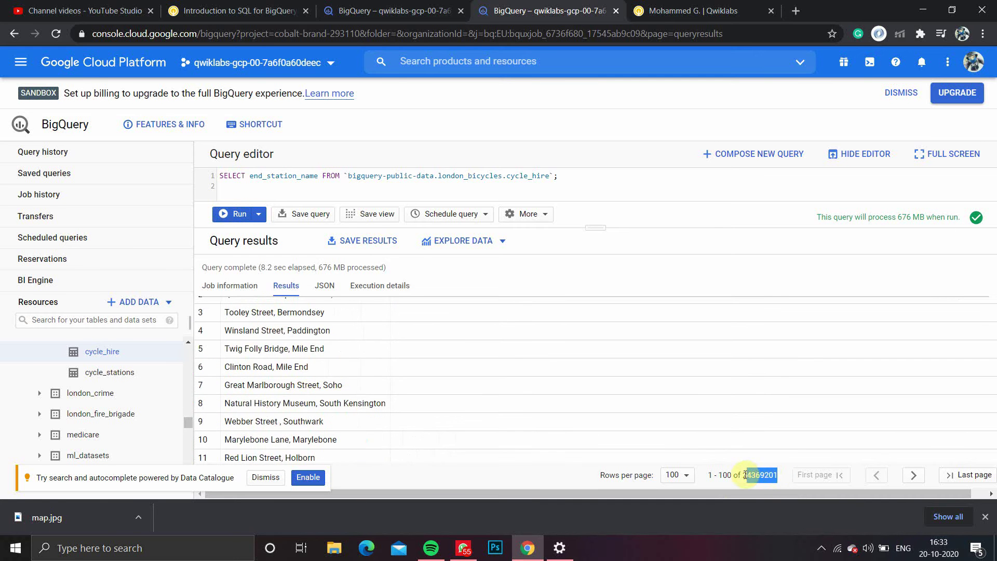
Copy the lab's WHERE query for cycle_hire trips with duration>=1200 and read its explanation.
click(210, 10)
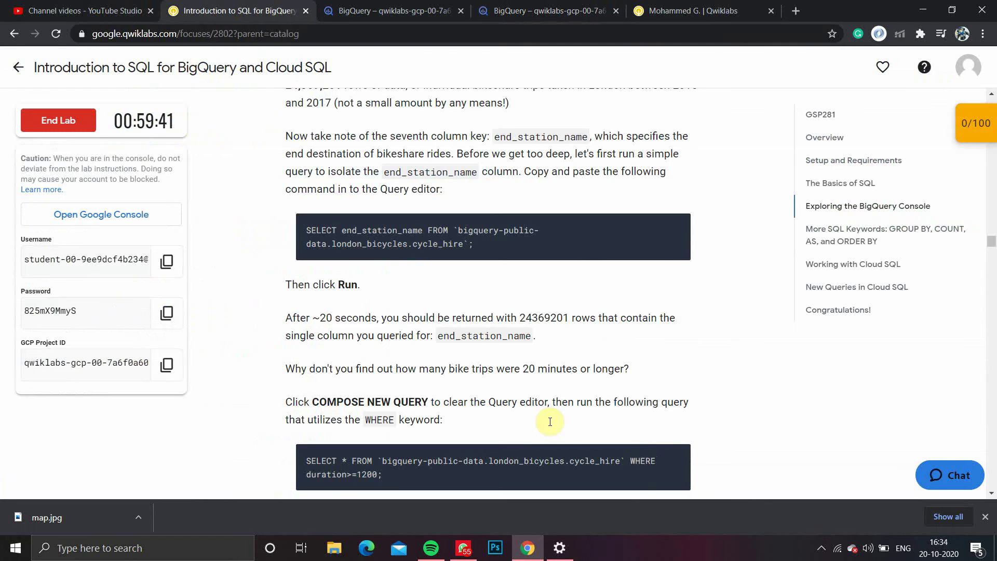
scroll(464, 413, down, 1)
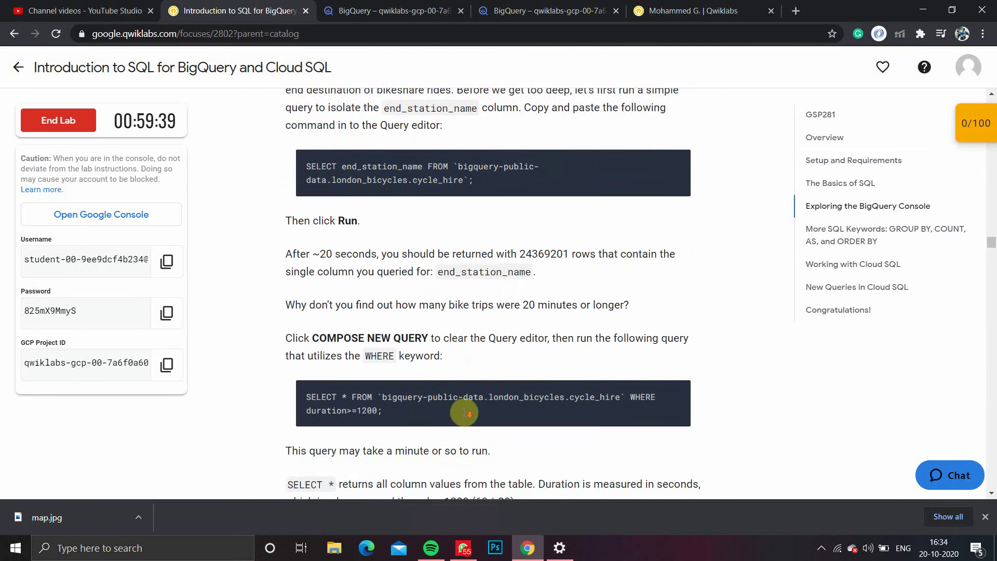
scroll(463, 413, down, 2)
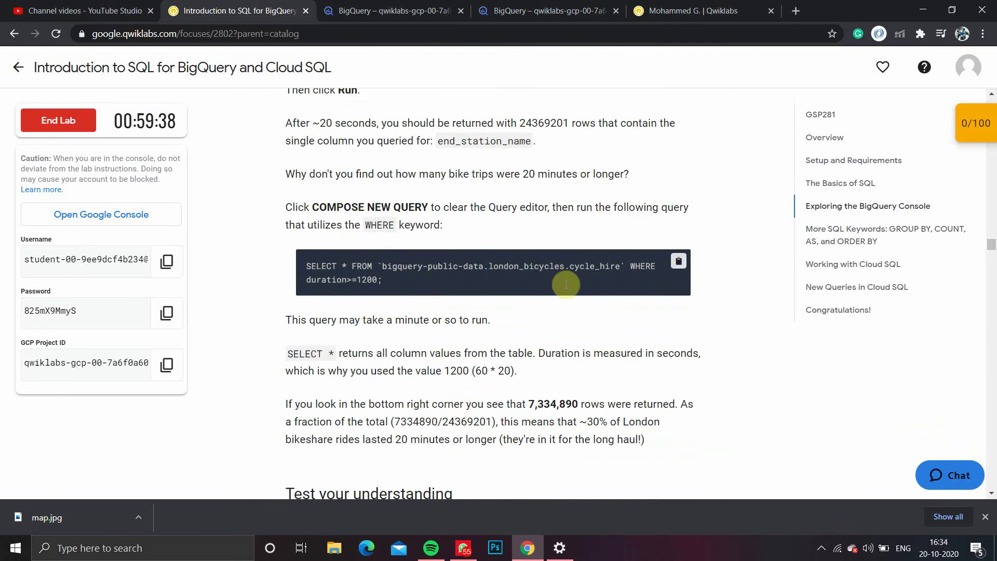
click(677, 263)
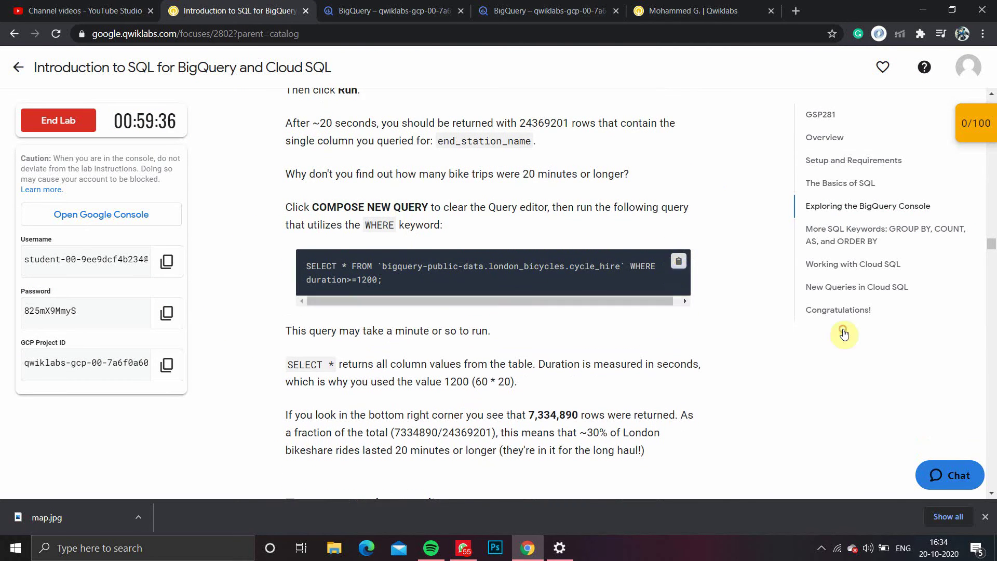
scroll(452, 270, down, 3)
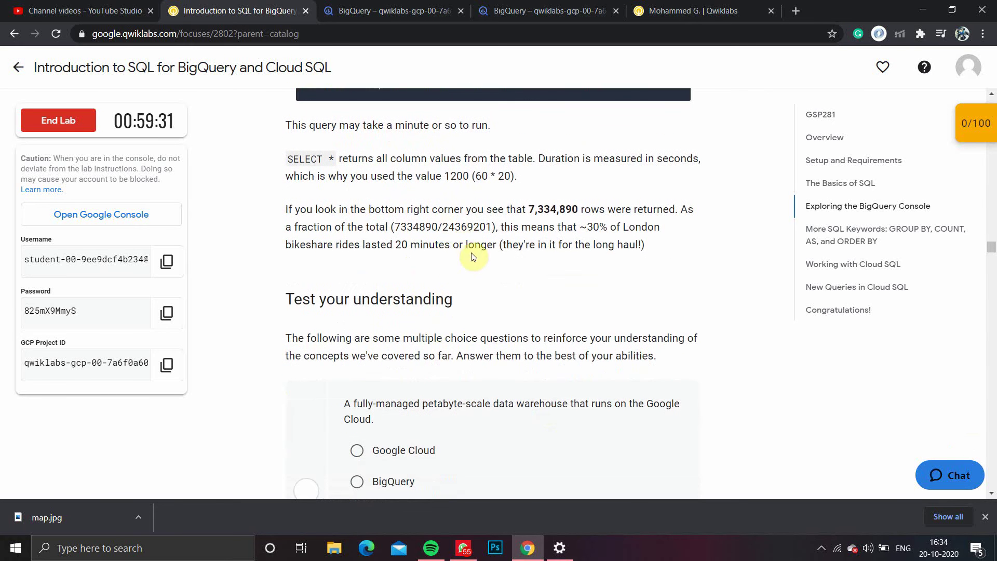
Replace the editor's query with SELECT * FROM `bigquery-public-data.london_bicycles.cycle_hire` WHERE duration>=1200; and run it.
click(545, 10)
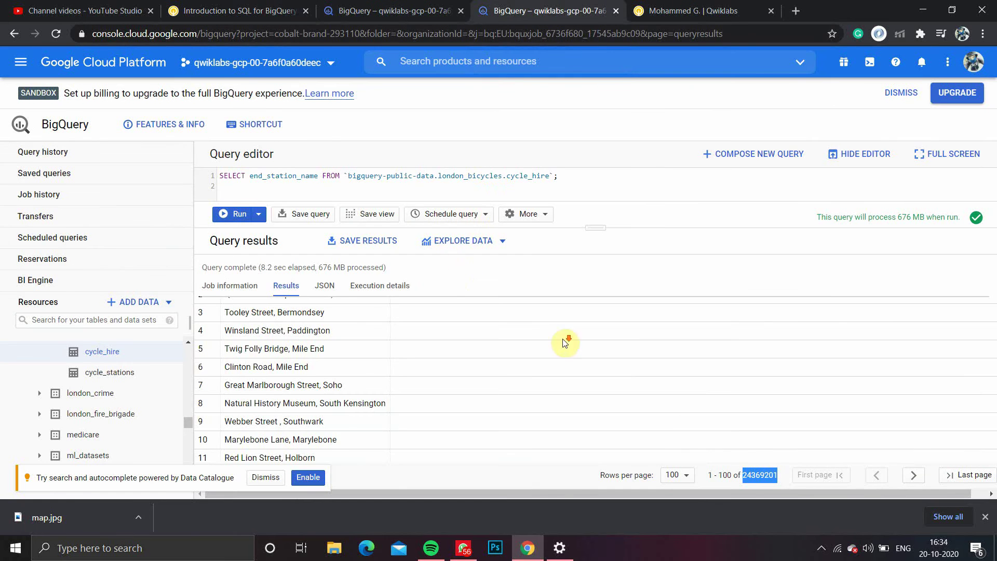
scroll(318, 381, down, 10)
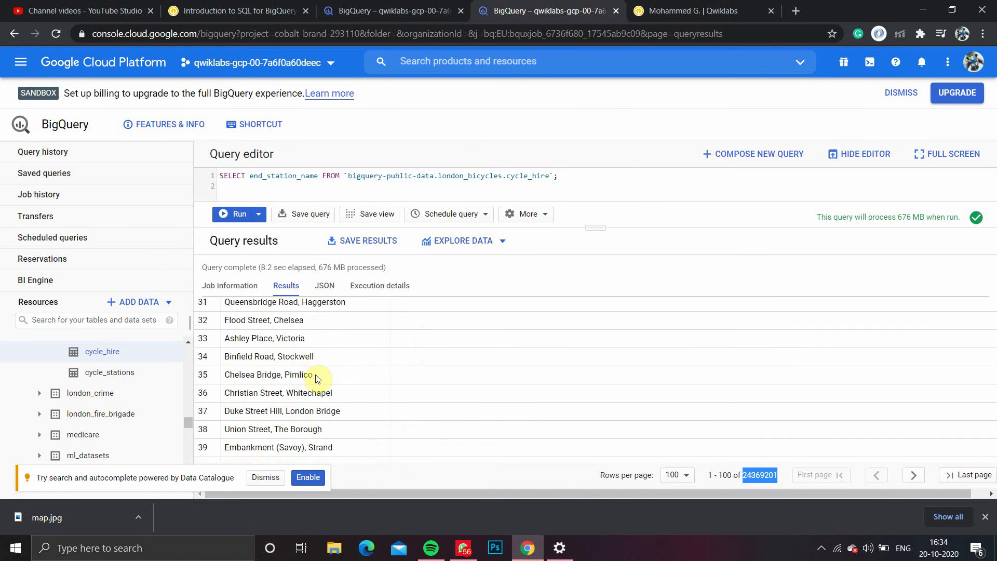
scroll(319, 381, down, 6)
drag(567, 175, 218, 177)
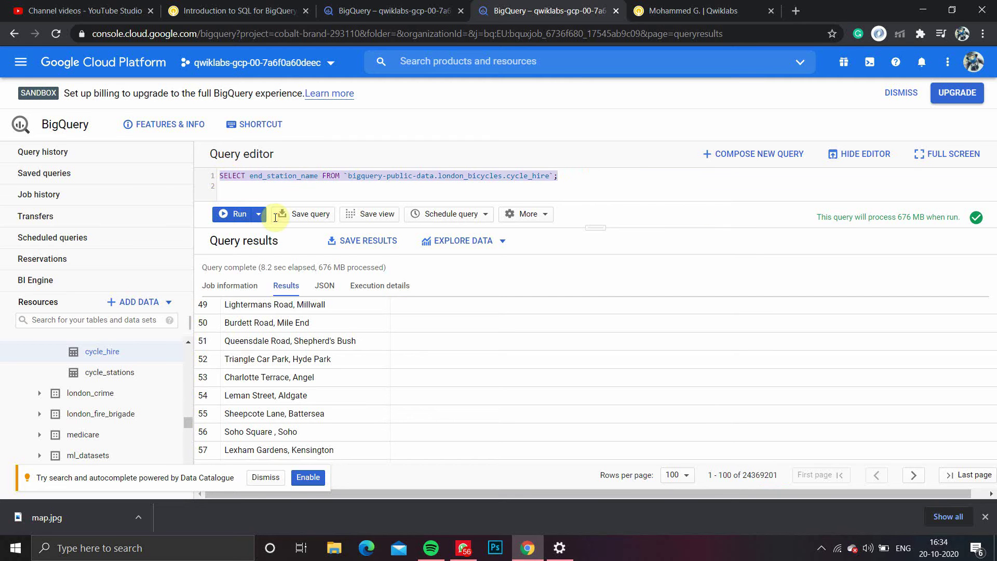
key(ctrl+v)
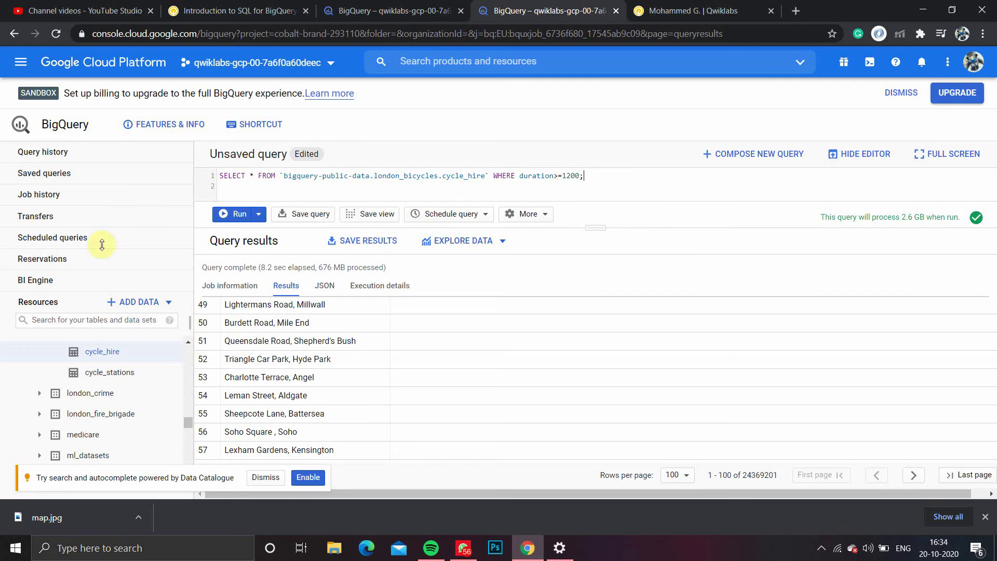
click(230, 218)
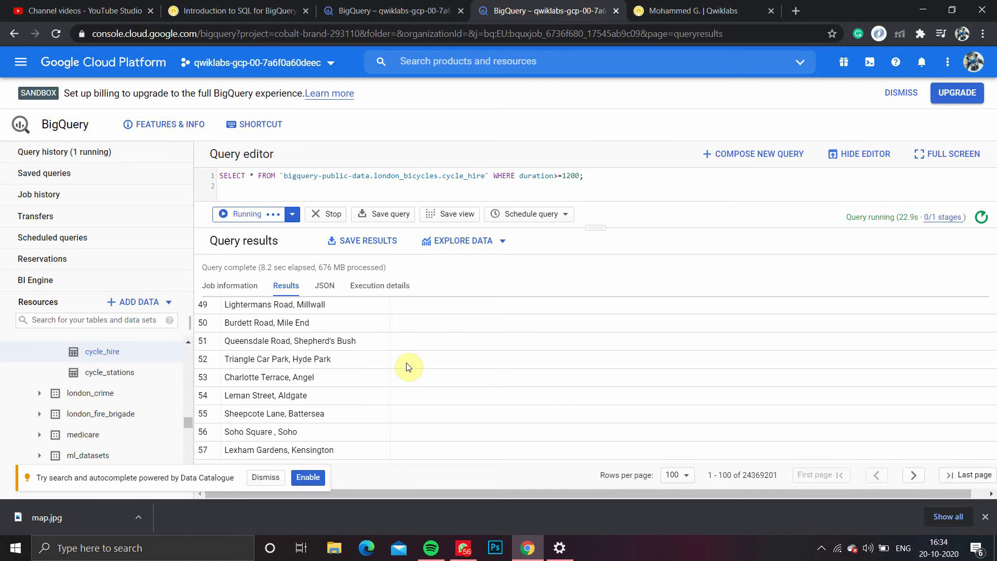
scroll(407, 368, down, 2)
scroll(510, 460, down, 9)
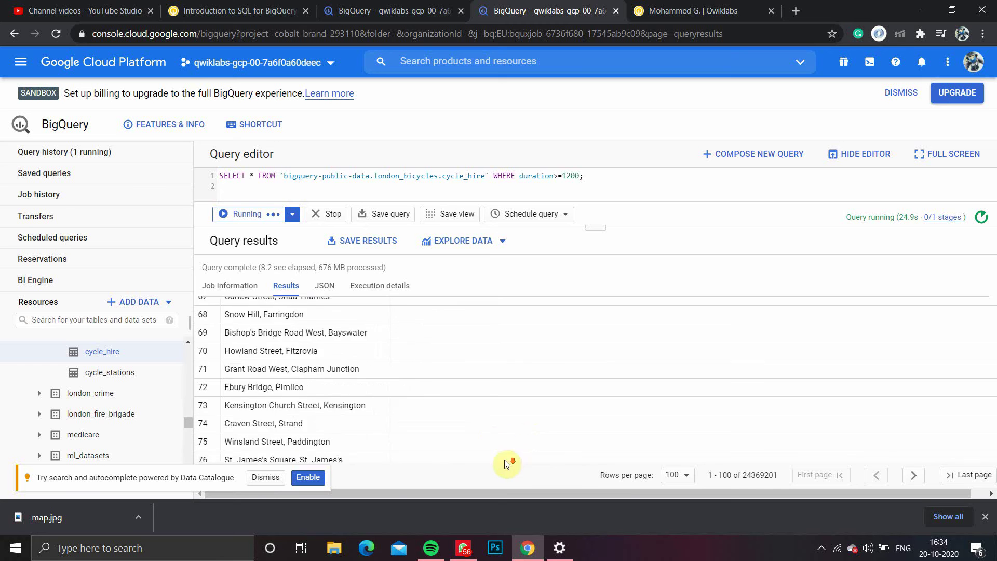
scroll(505, 464, up, 3)
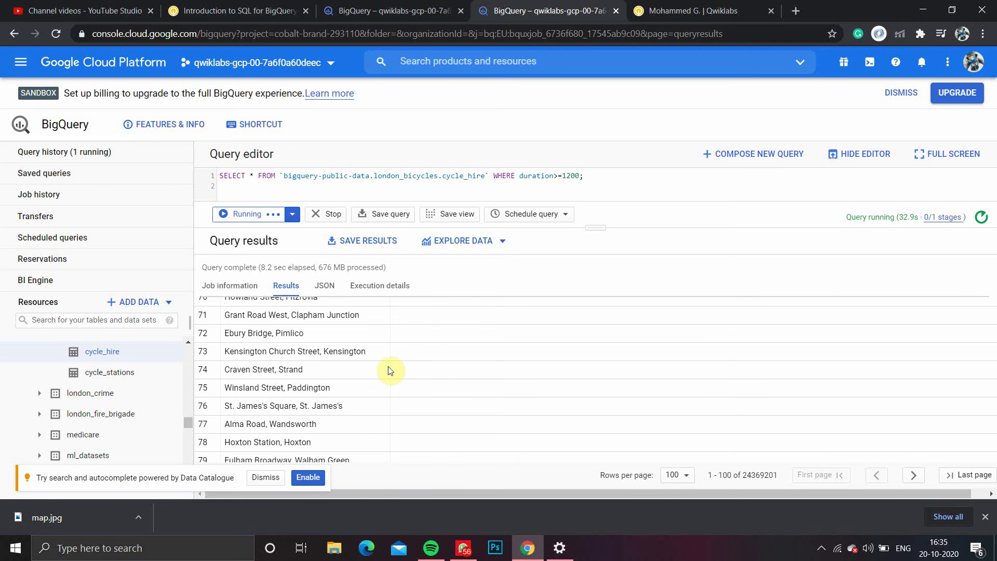
Try Google Cloud as the answer to the lab's petabyte-scale data warehouse question.
click(232, 14)
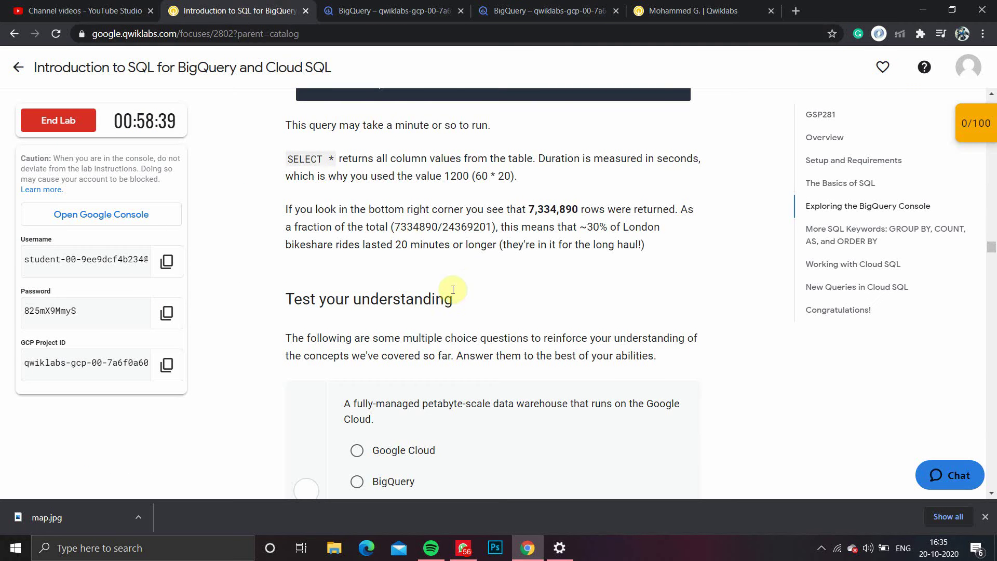
scroll(415, 307, down, 2)
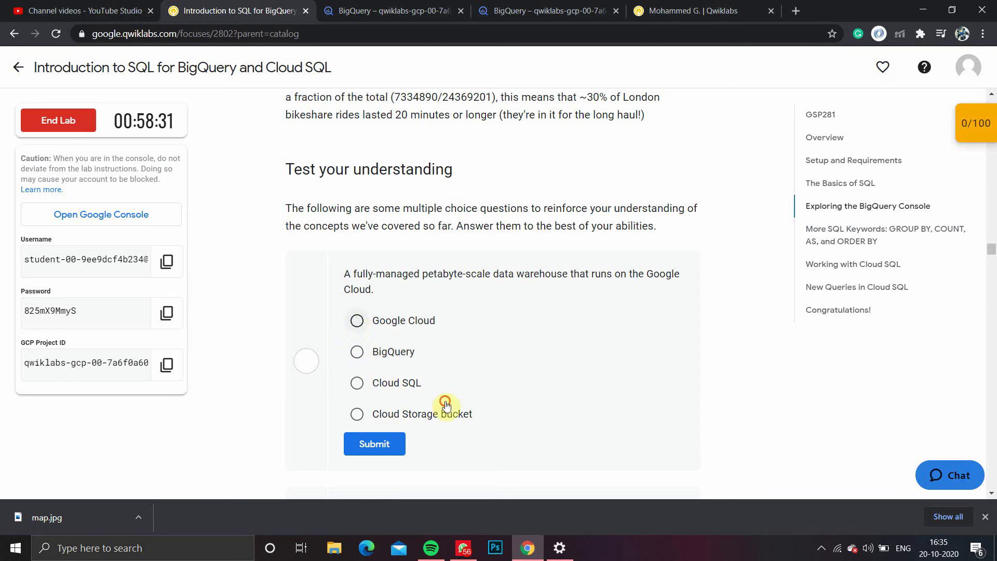
click(359, 323)
click(379, 445)
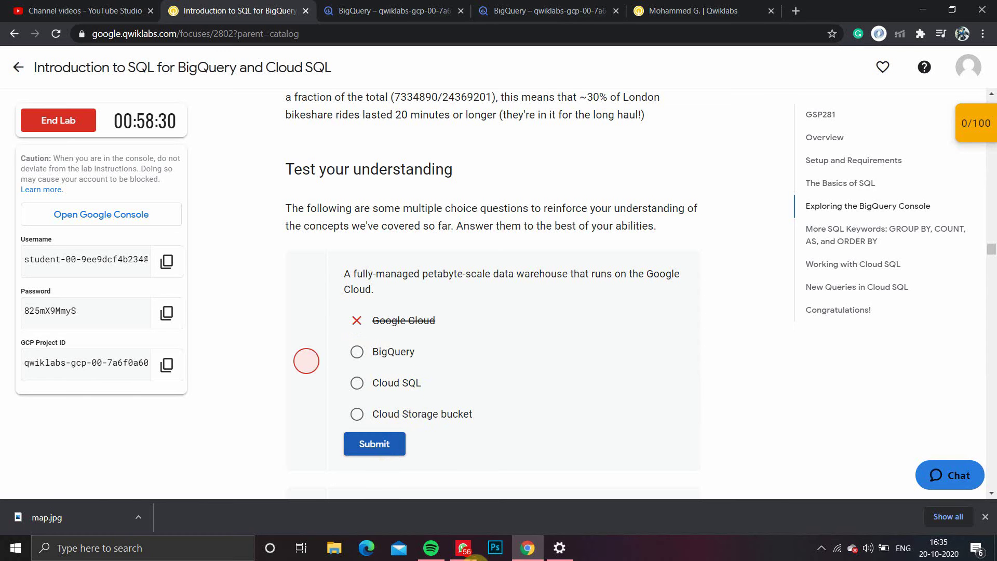
click(448, 450)
Submit BigQuery as the answer to the question on the fully-managed petabyte-scale data warehouse.
click(363, 352)
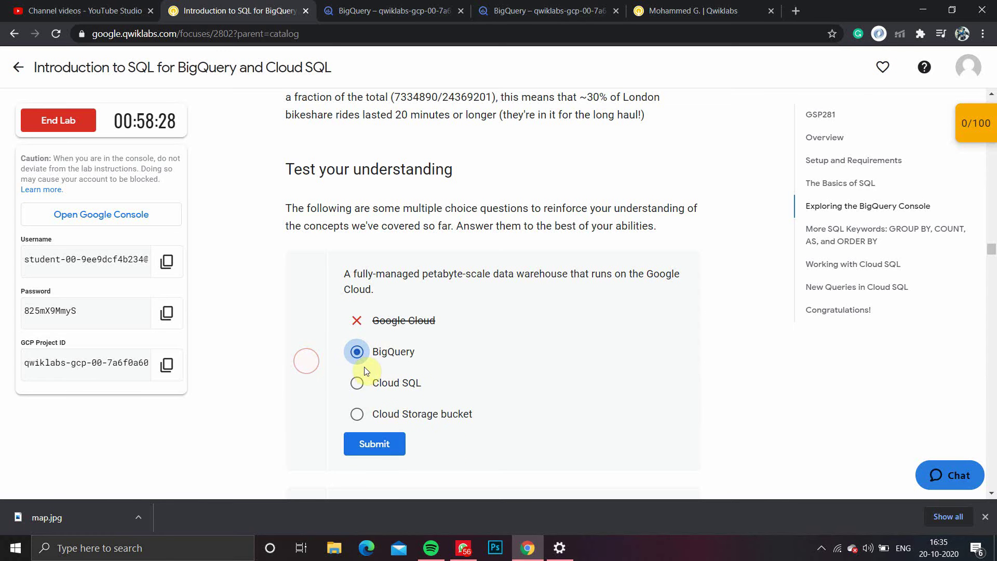
click(371, 442)
scroll(427, 402, down, 4)
scroll(427, 396, up, 5)
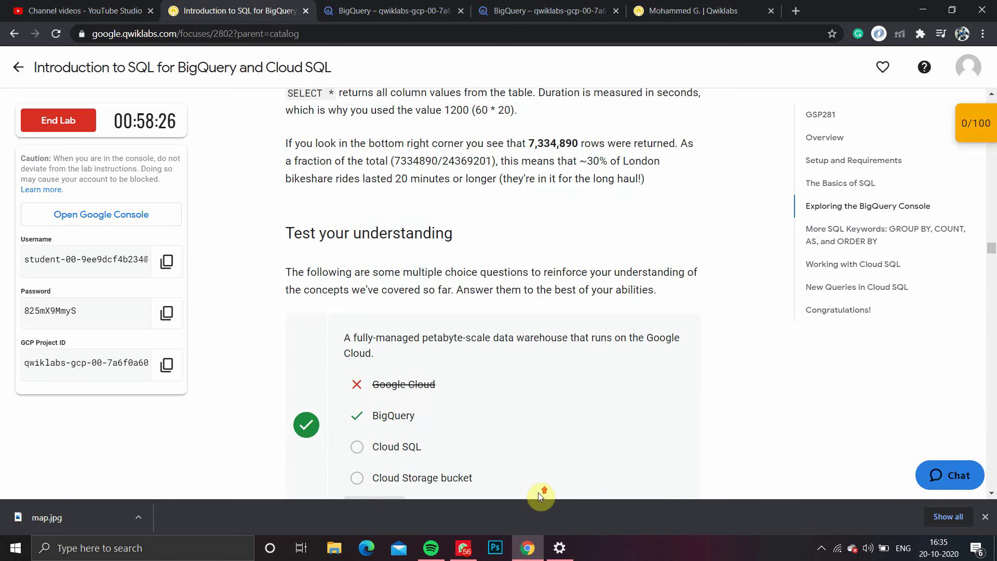
Answer True to the quiz question on whether projects contain datasets and datasets contain tables, and submit it.
scroll(538, 492, down, 6)
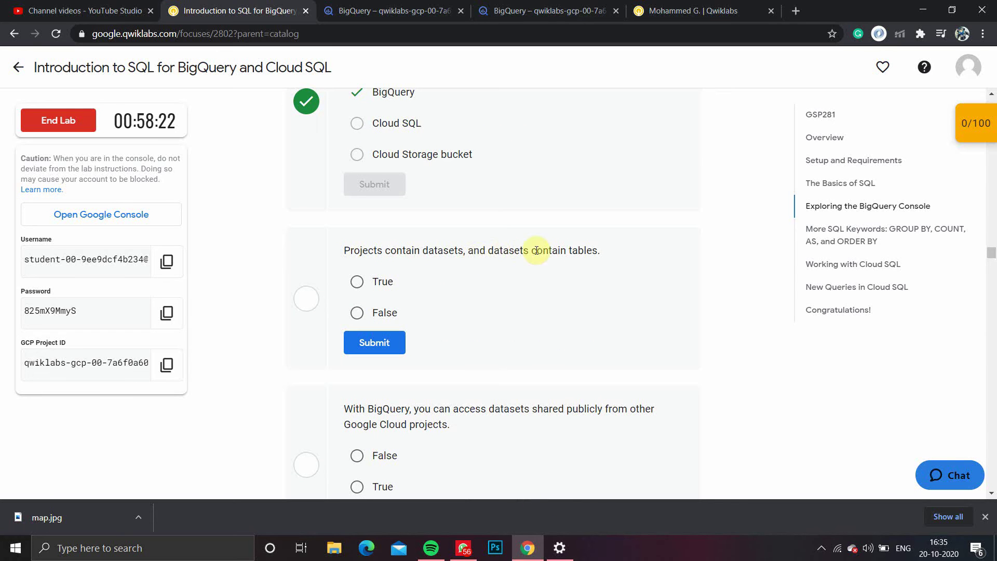
click(357, 284)
click(395, 343)
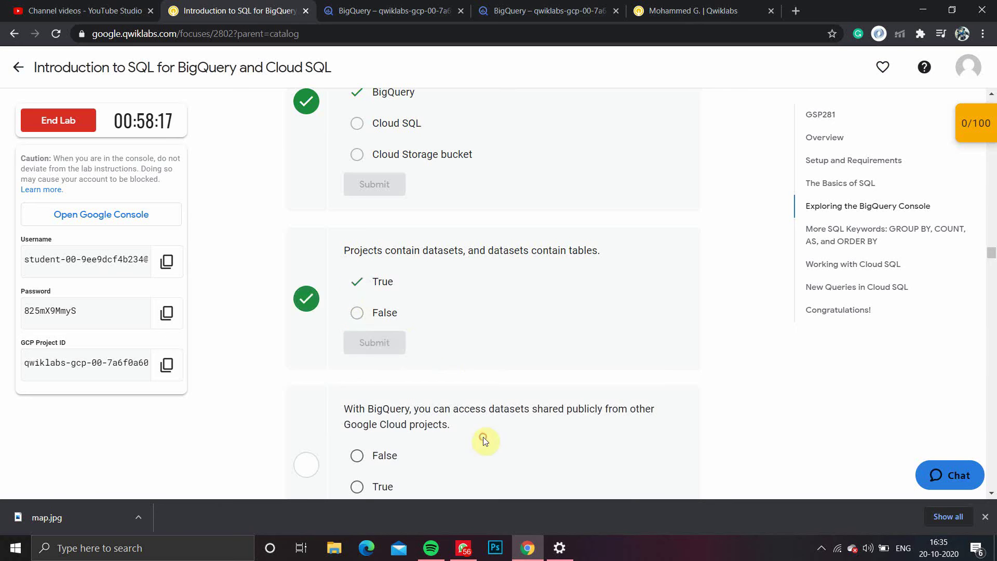
Submit True for the question on accessing datasets shared publicly from other Google Cloud projects with BigQuery.
scroll(483, 437, down, 4)
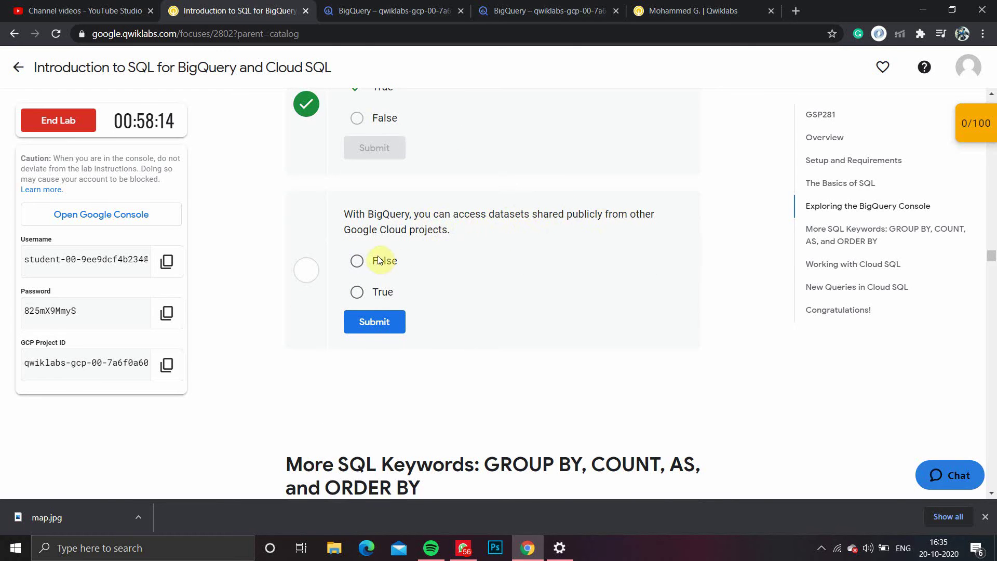
click(357, 293)
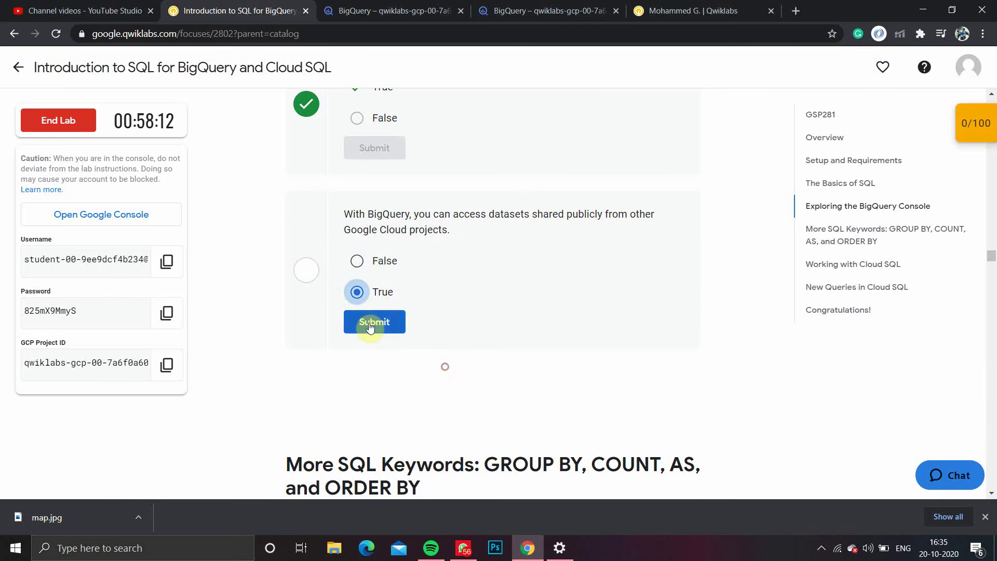
click(372, 323)
Examine the rows returned by the duration>=1200 query on cycle_hire in BigQuery, from first to last on the page.
scroll(491, 385, down, 3)
scroll(492, 387, down, 2)
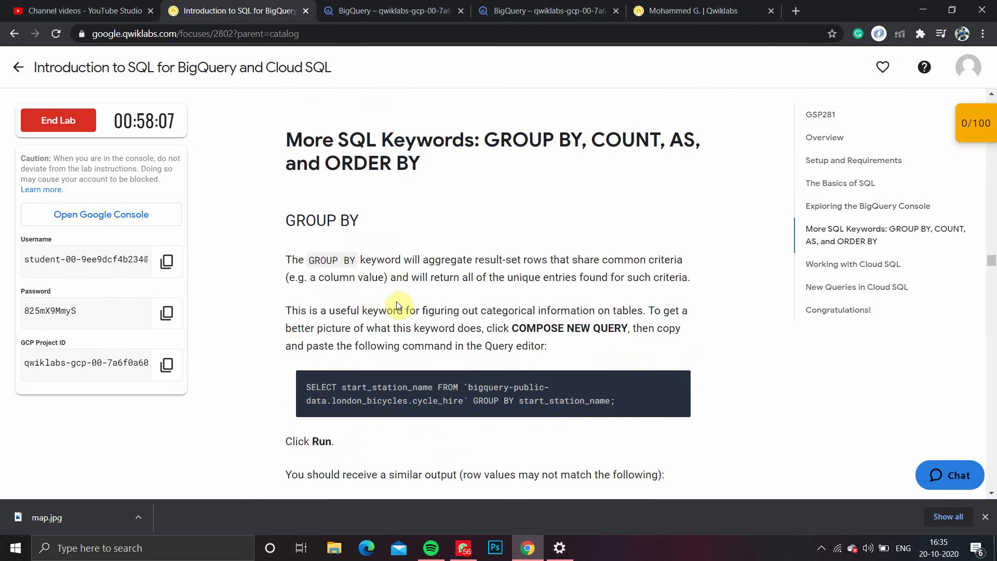
click(545, 11)
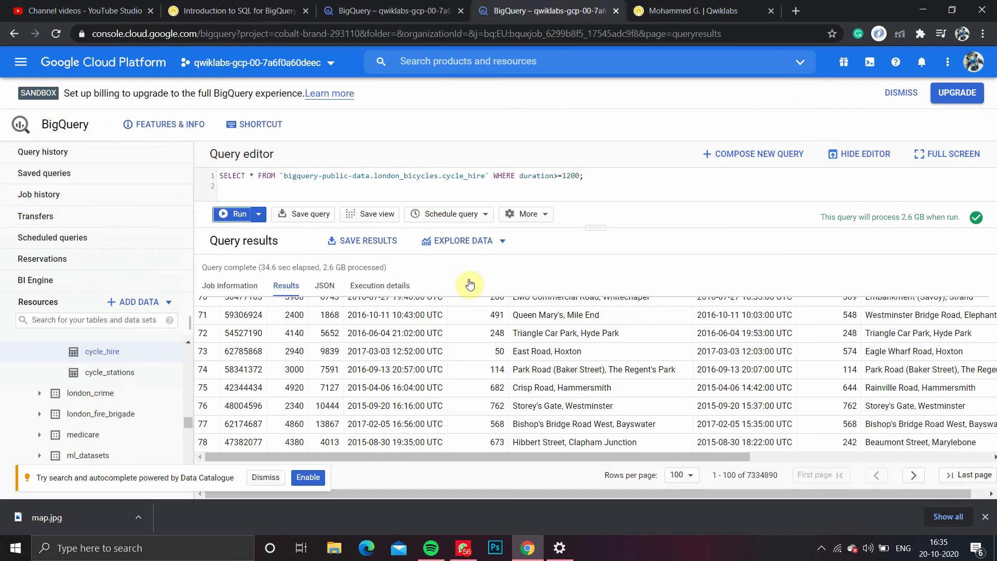
scroll(440, 391, up, 4)
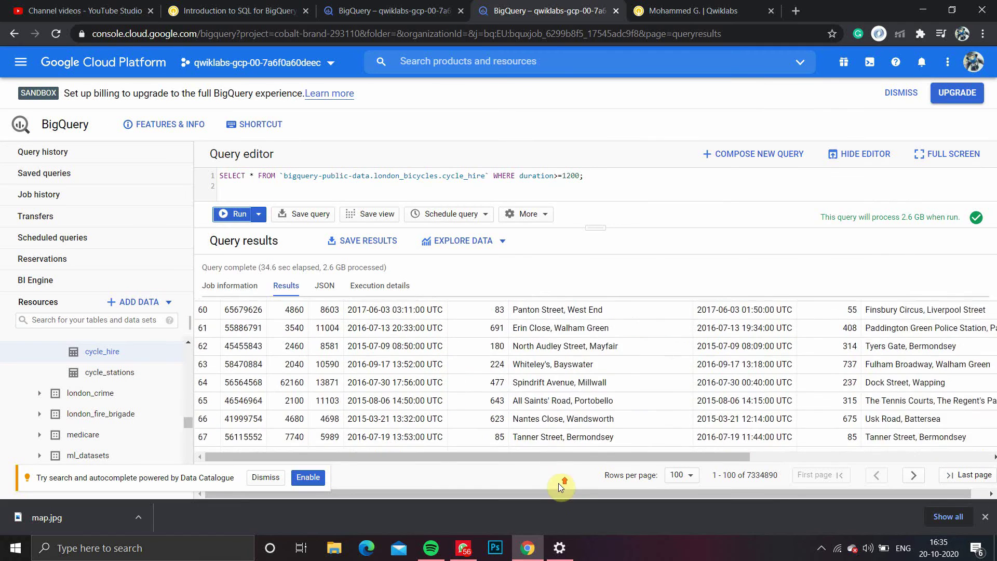
scroll(559, 483, up, 10)
scroll(562, 485, up, 1)
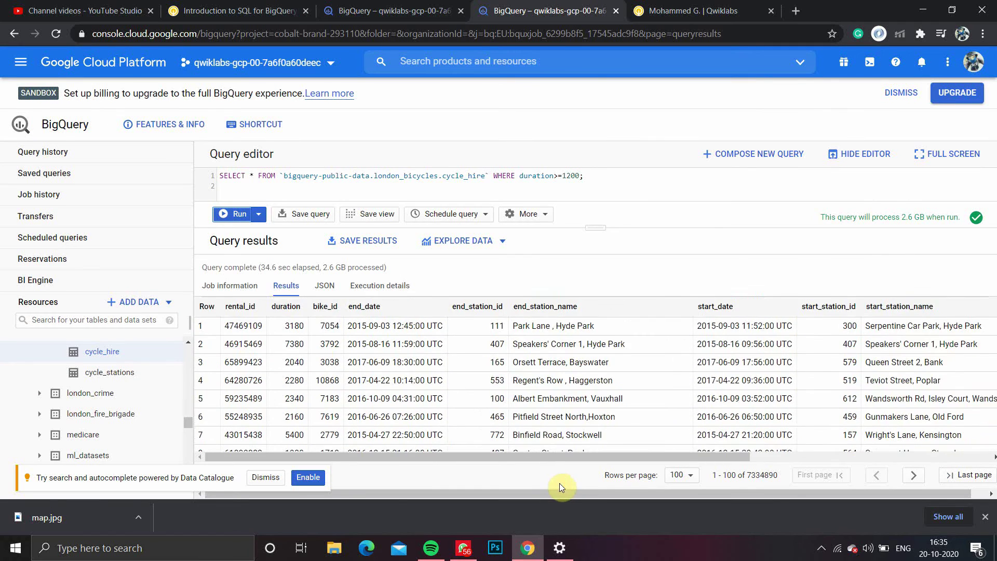
scroll(561, 485, down, 20)
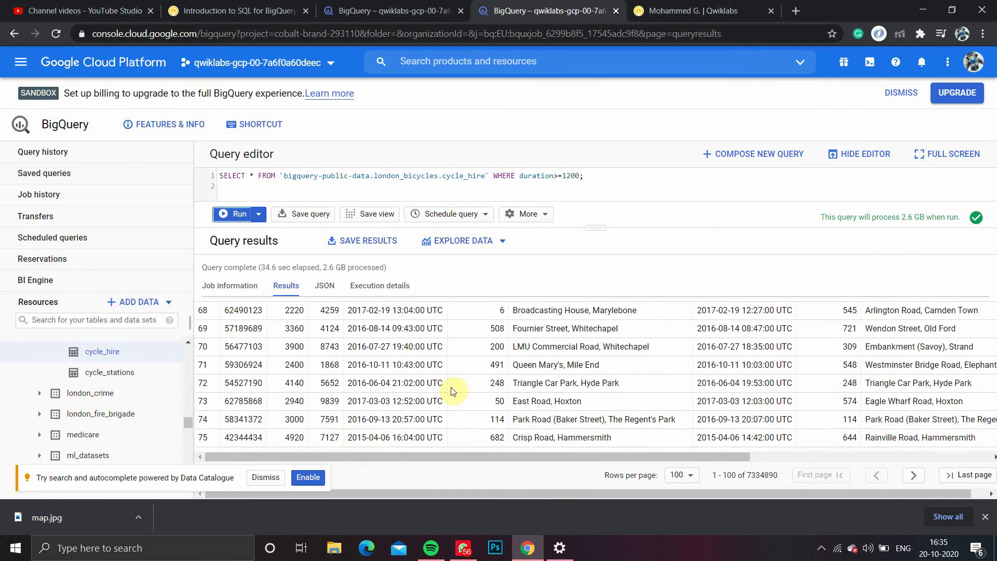
scroll(566, 486, down, 2)
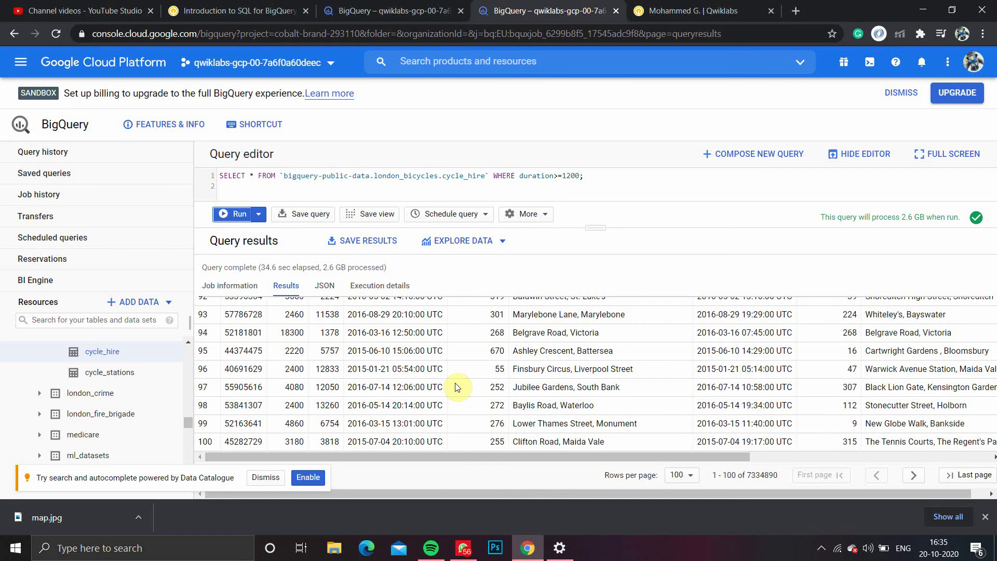
scroll(569, 480, up, 20)
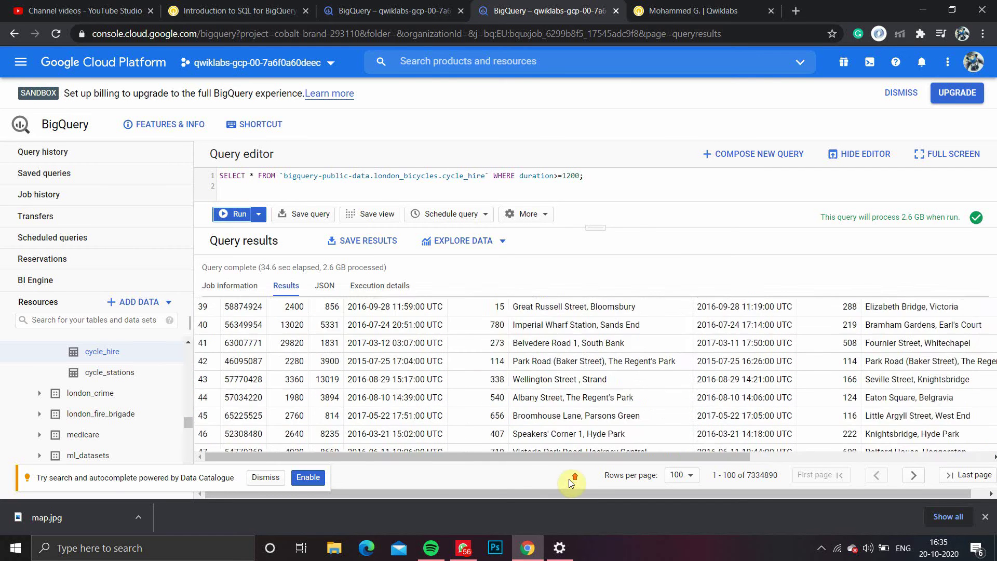
scroll(571, 483, up, 7)
Return to the lab's GROUP BY section and copy its query that groups cycle_hire by start_station_name.
click(240, 11)
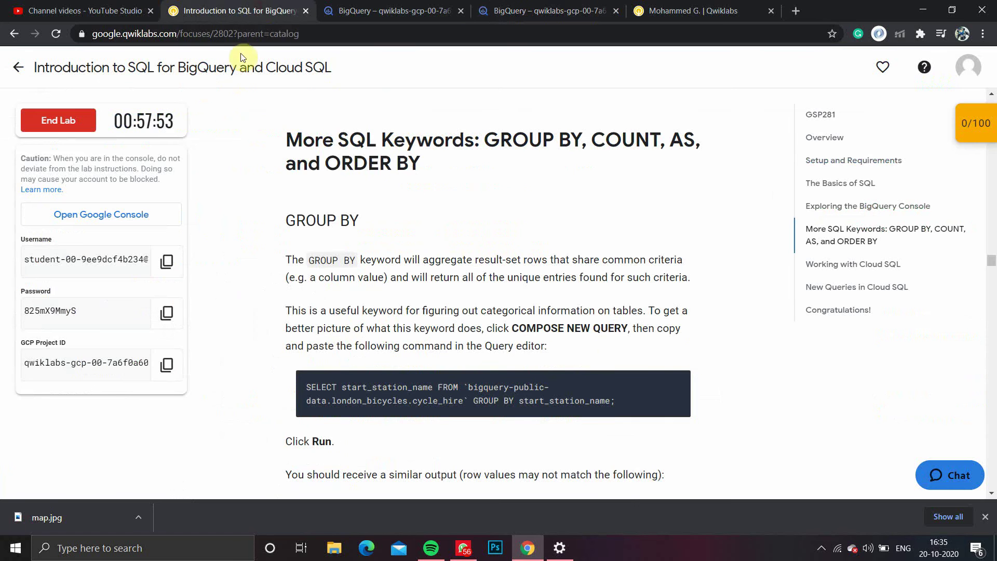
scroll(605, 290, up, 1)
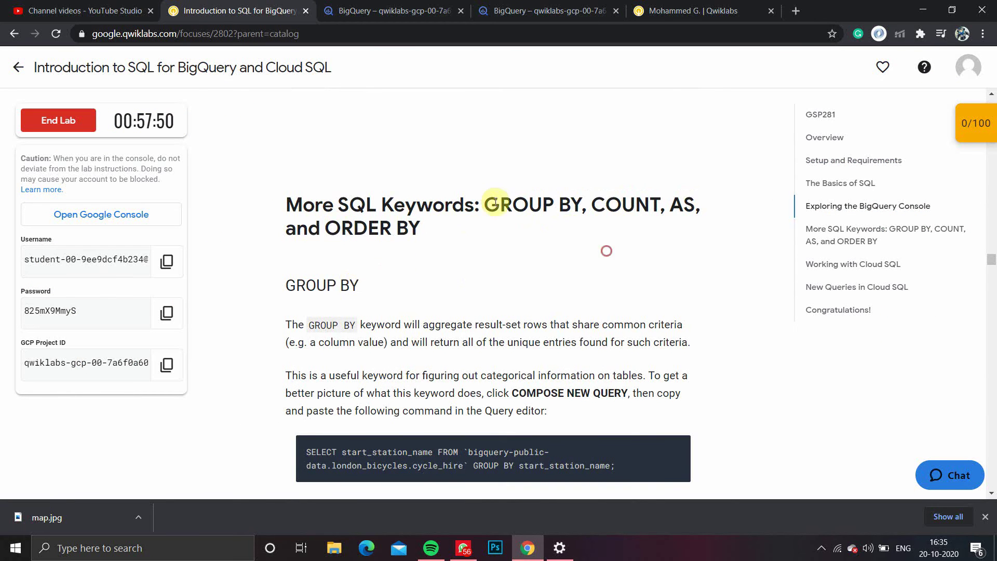
drag(495, 202, 583, 289)
scroll(552, 263, down, 3)
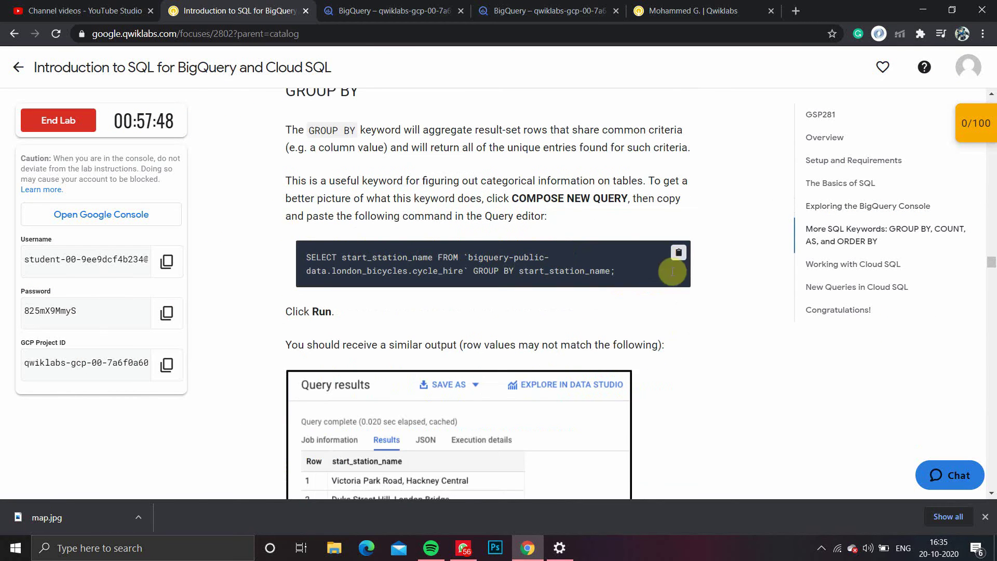
scroll(577, 340, down, 2)
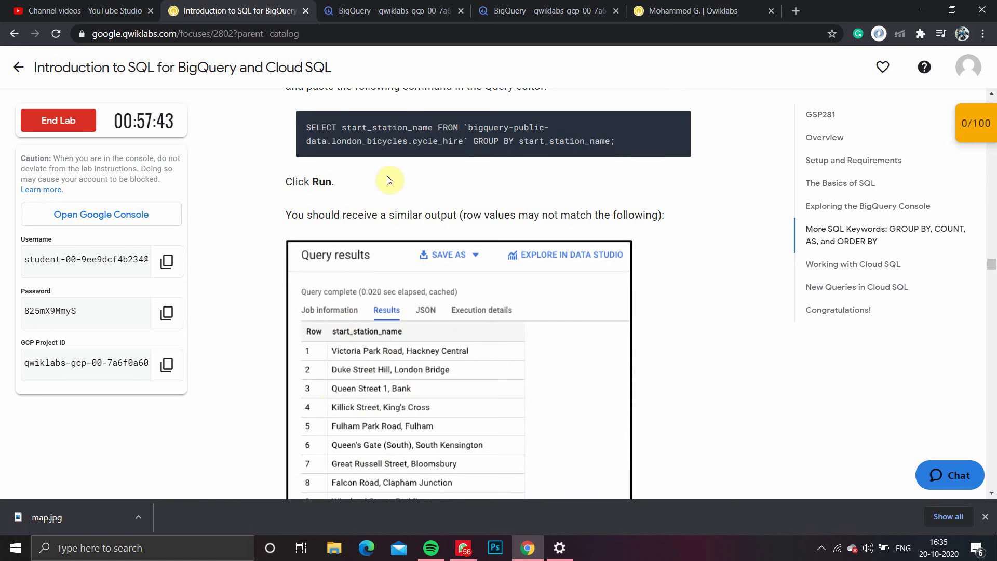
Replace the BigQuery editor's query with SELECT start_station_name FROM `bigquery-public-data.london_bicycles.cycle_hire` GROUP BY start_station_name; and run it.
click(436, 10)
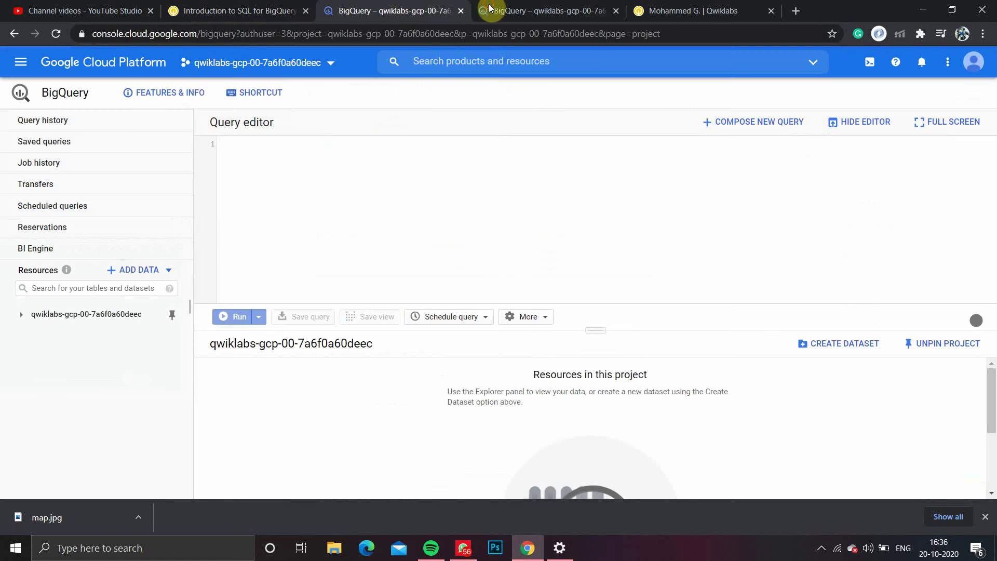
click(516, 10)
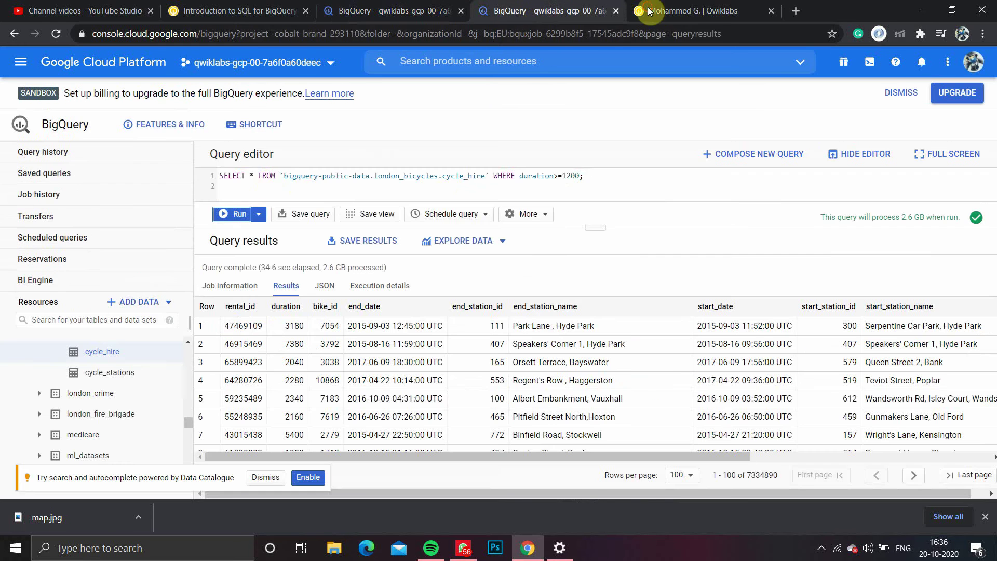
key(ctrl+a)
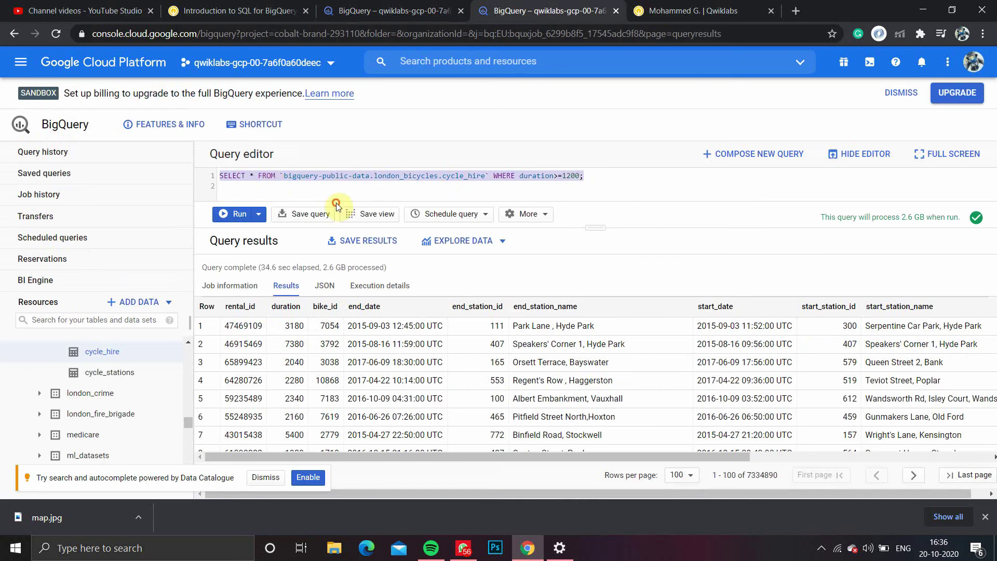
text(SELECT start_station_name FROM `bigquery-public-data.london_bicycles.cycle_hire` GROUP BY start_station_name;)
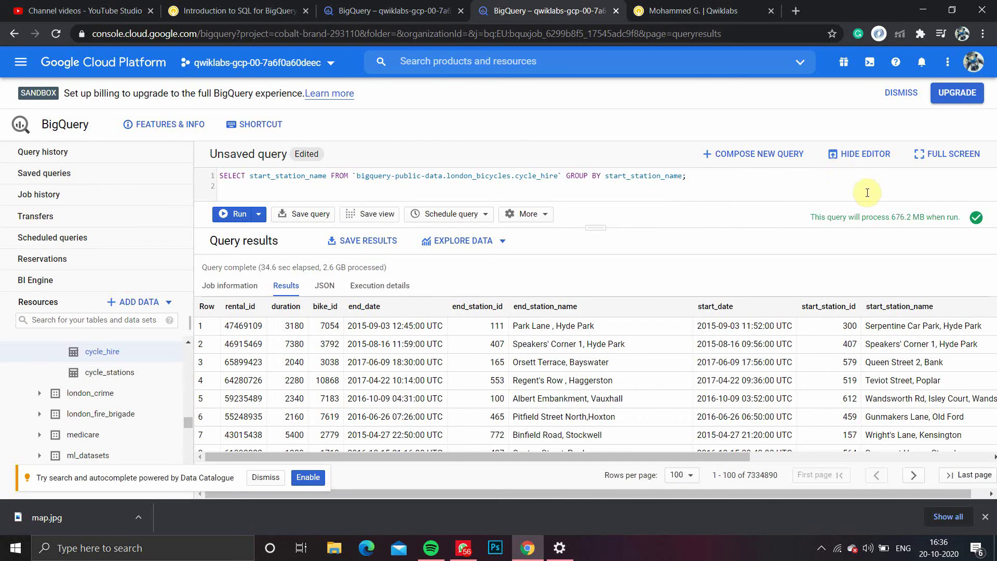
click(232, 216)
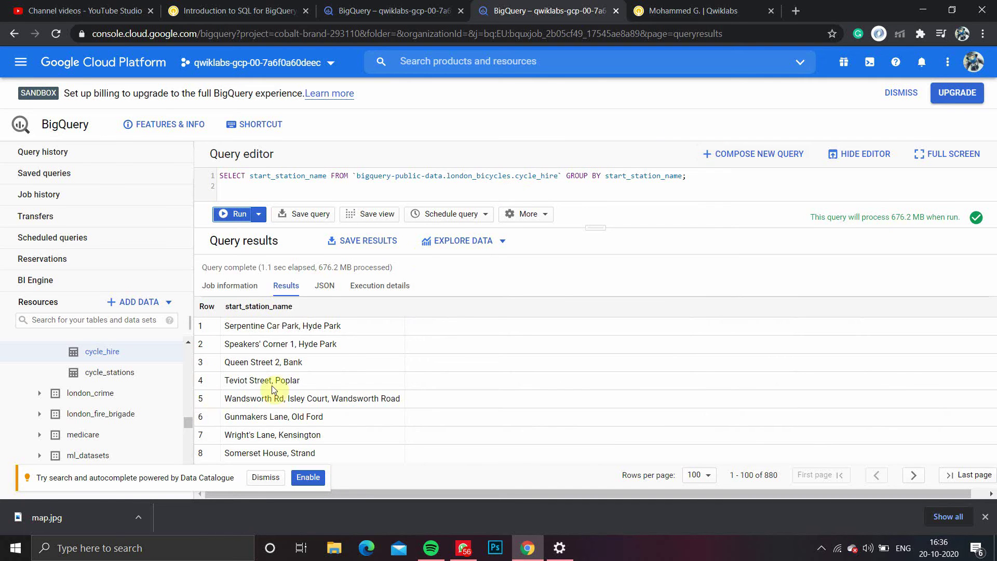
Read on in the lab to the COUNT section and copy its query counting rides per start_station_name.
click(261, 4)
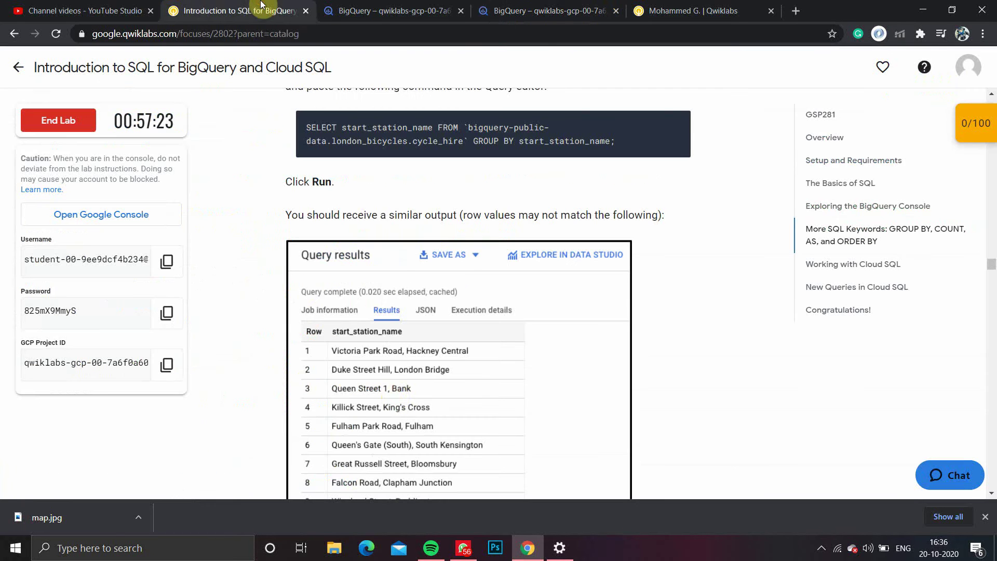
scroll(405, 420, up, 1)
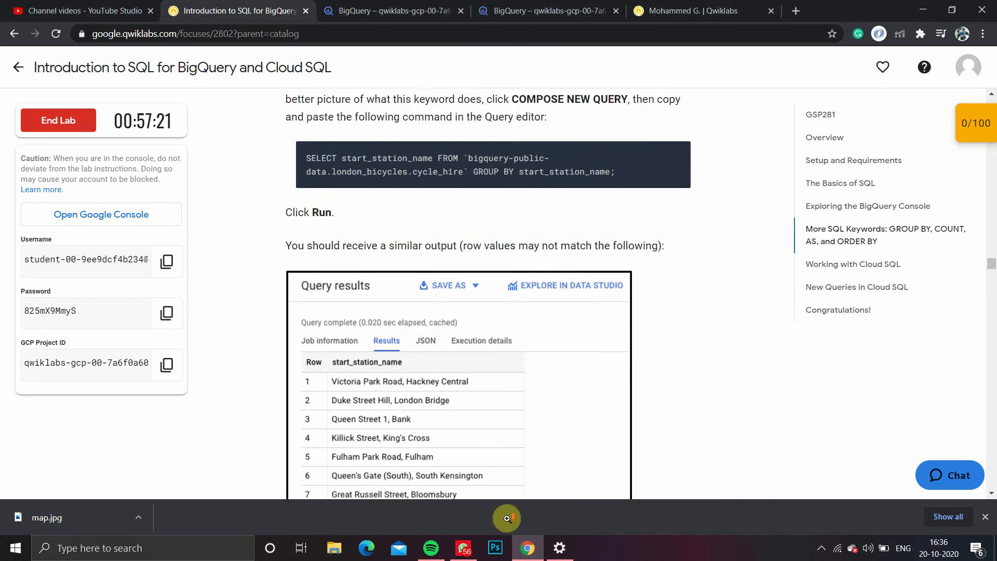
scroll(516, 493, up, 8)
scroll(517, 493, down, 15)
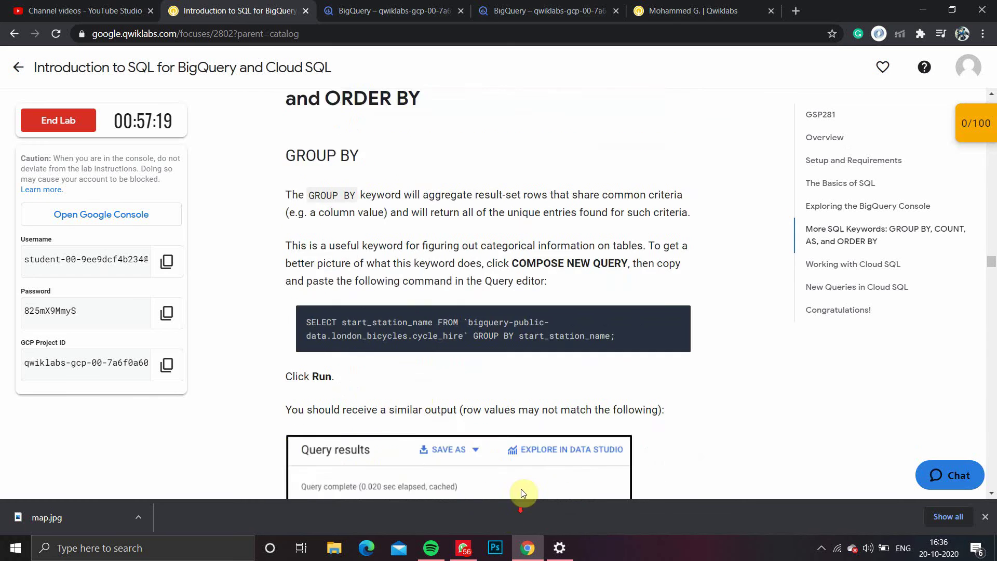
scroll(522, 484, down, 5)
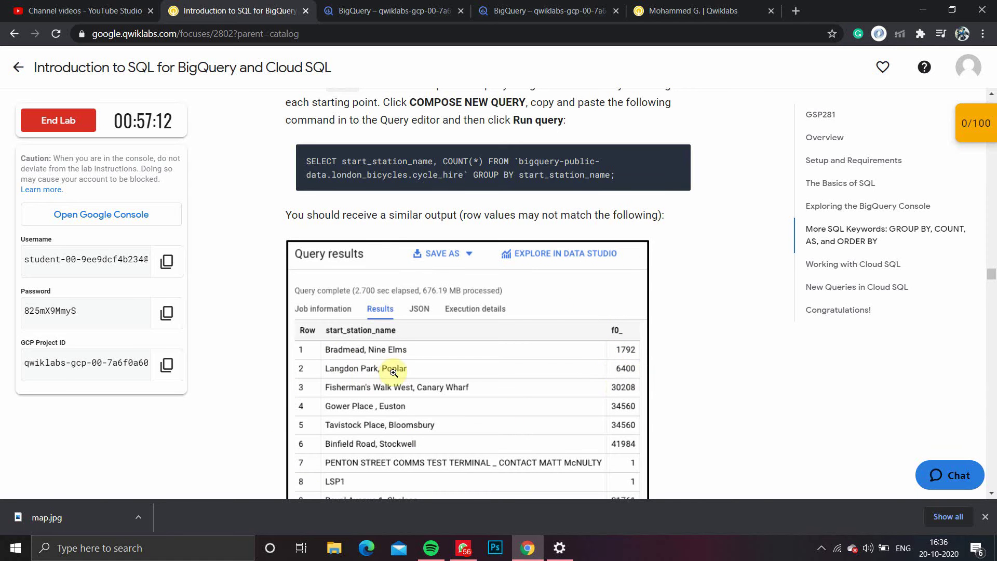
Run SELECT start_station_name, COUNT(*) FROM `bigquery-public-data.london_bicycles.cycle_hire` GROUP BY start_station_name; in BigQuery and look through the station counts.
click(495, 11)
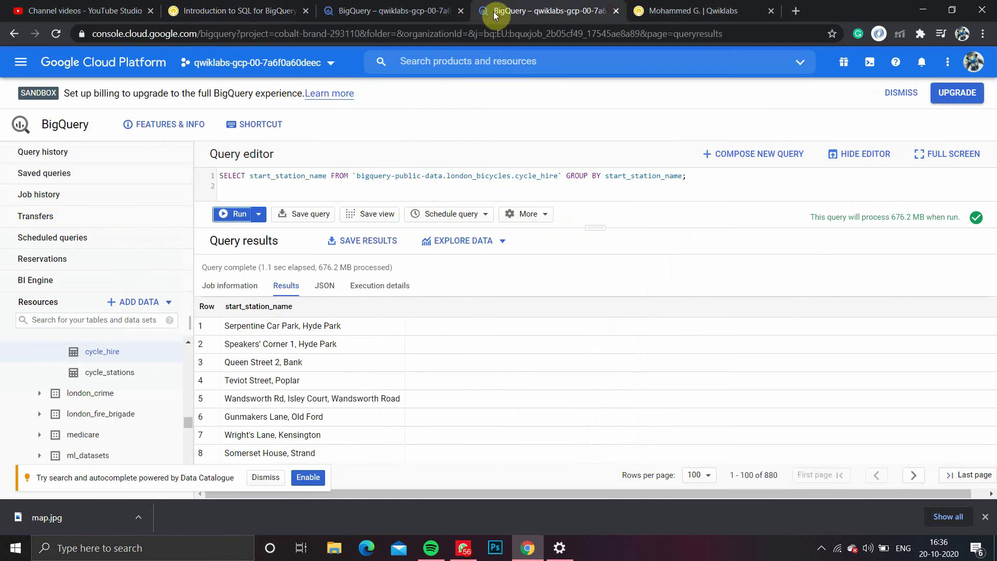
key(ctrl+a)
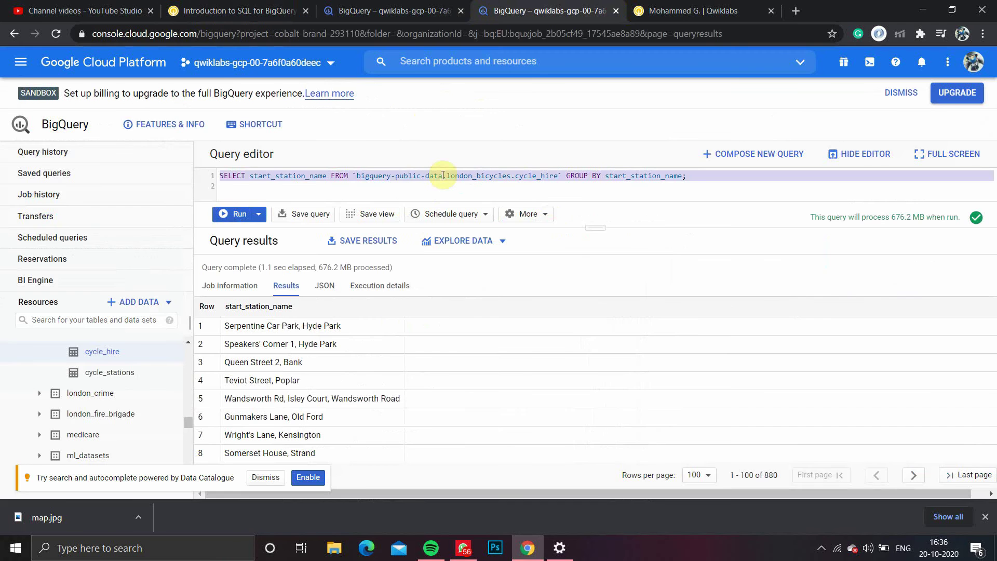
text(SELECT start_station_name, COUNT(*) FROM `bigquery-public-data.london_bicycles.cycle_hire` GROUP BY start_station_name;)
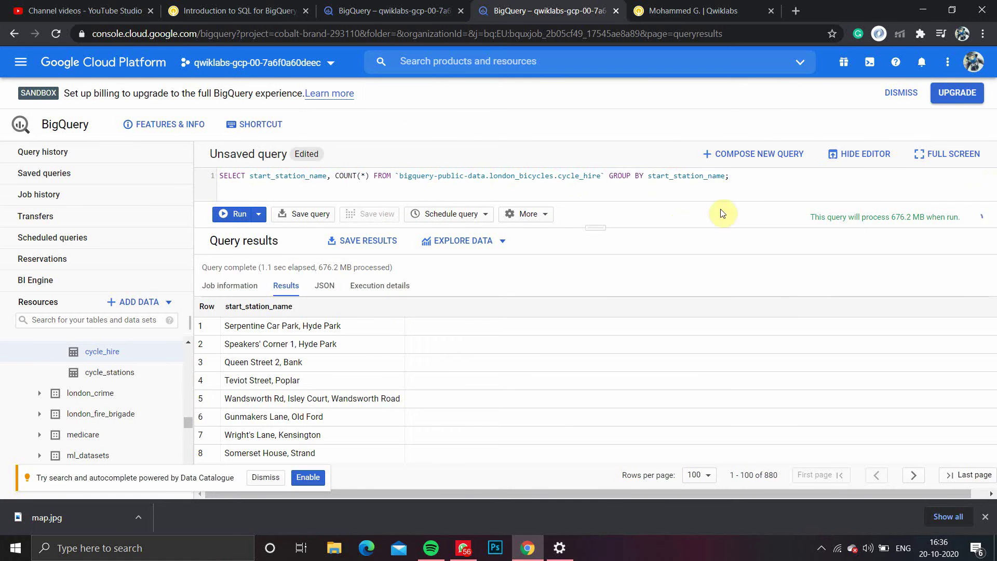
click(235, 214)
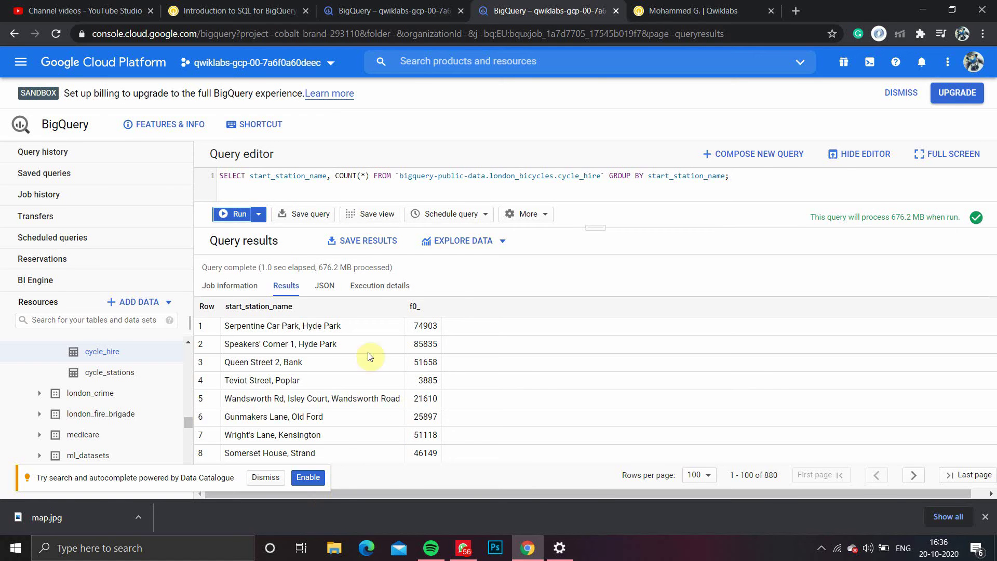
scroll(370, 356, down, 8)
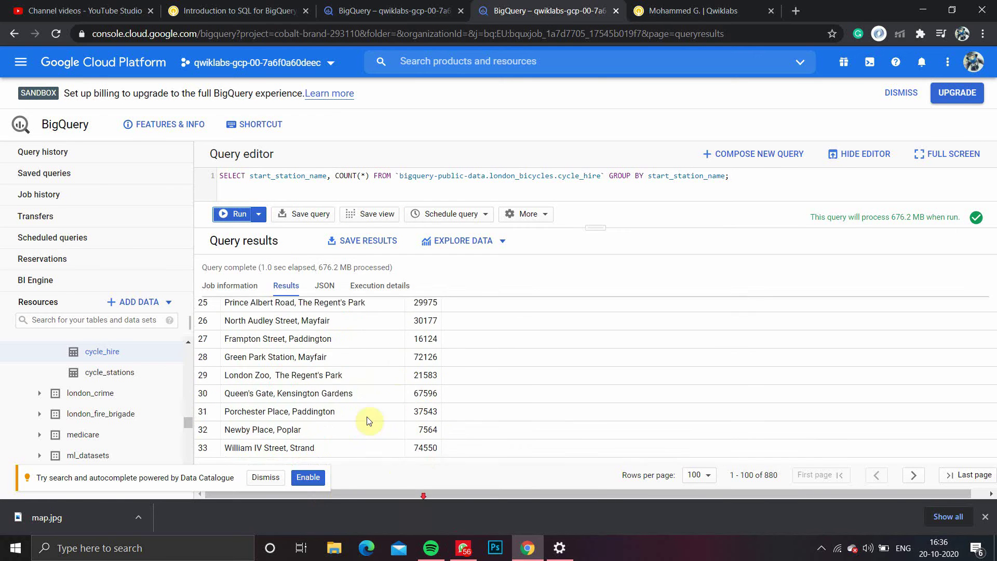
scroll(367, 420, down, 6)
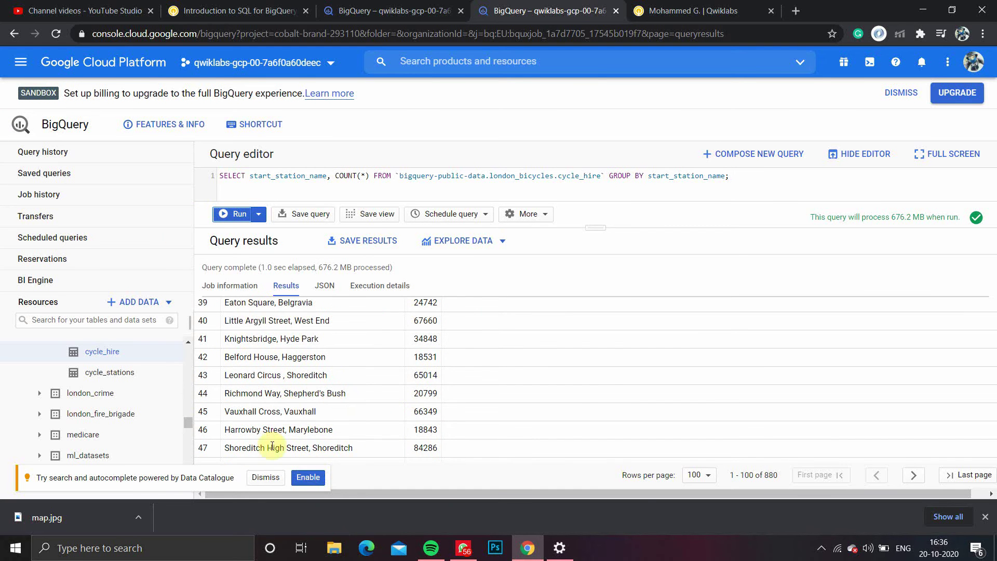
Copy the lab's query that aliases COUNT(*) AS num_starts and return with it to the BigQuery query editor.
click(208, 10)
scroll(504, 403, down, 5)
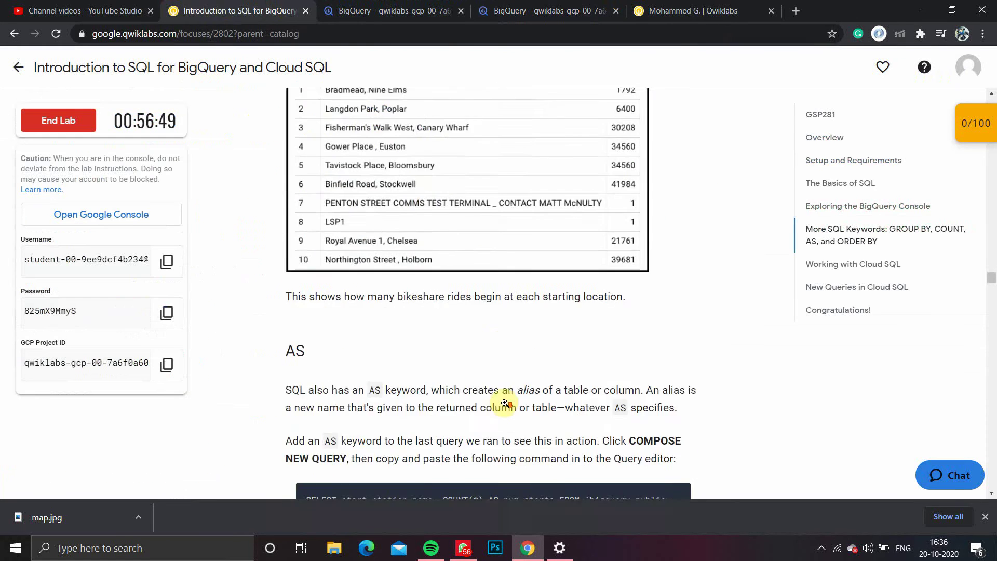
scroll(504, 403, down, 4)
click(678, 300)
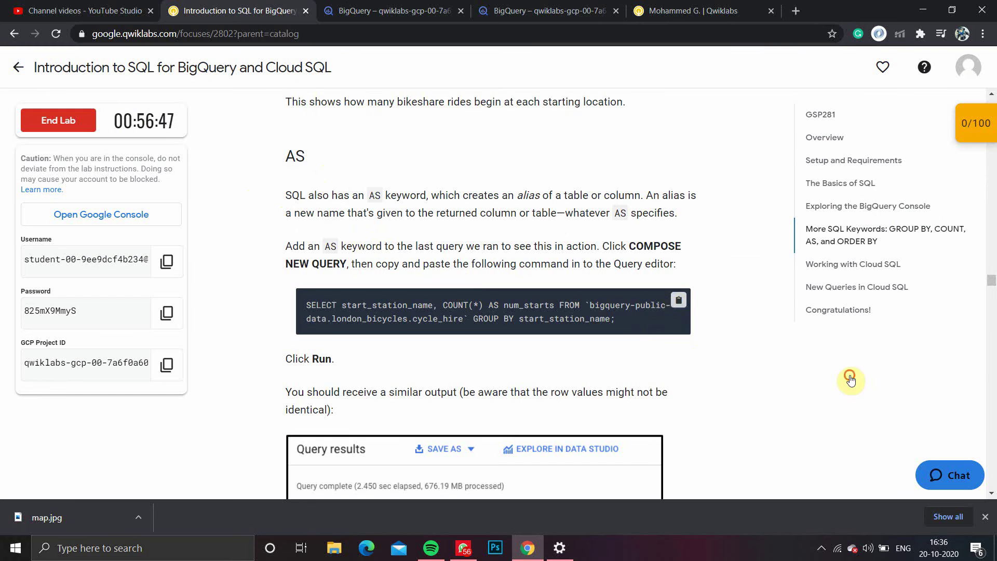
scroll(308, 217, down, 5)
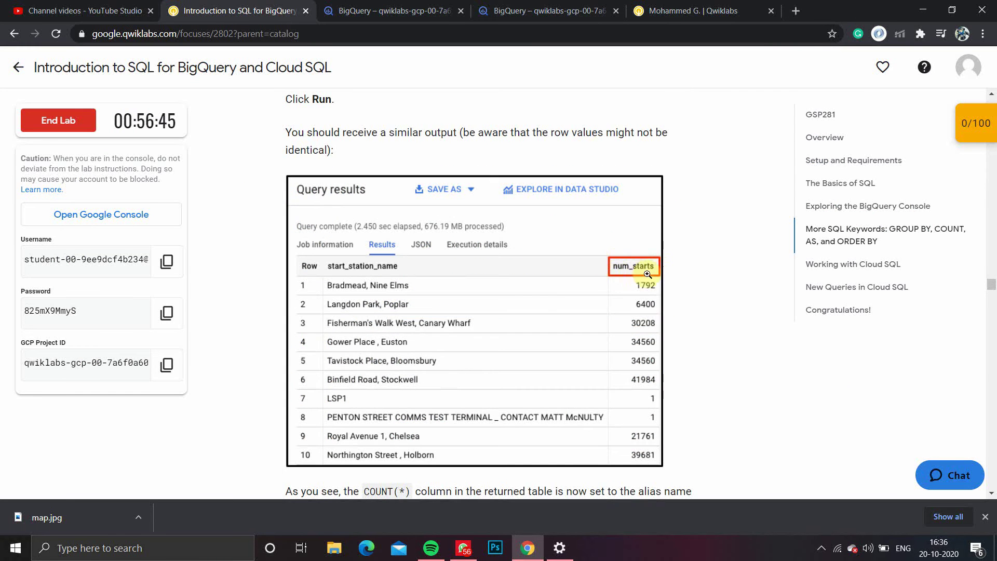
scroll(540, 294, up, 15)
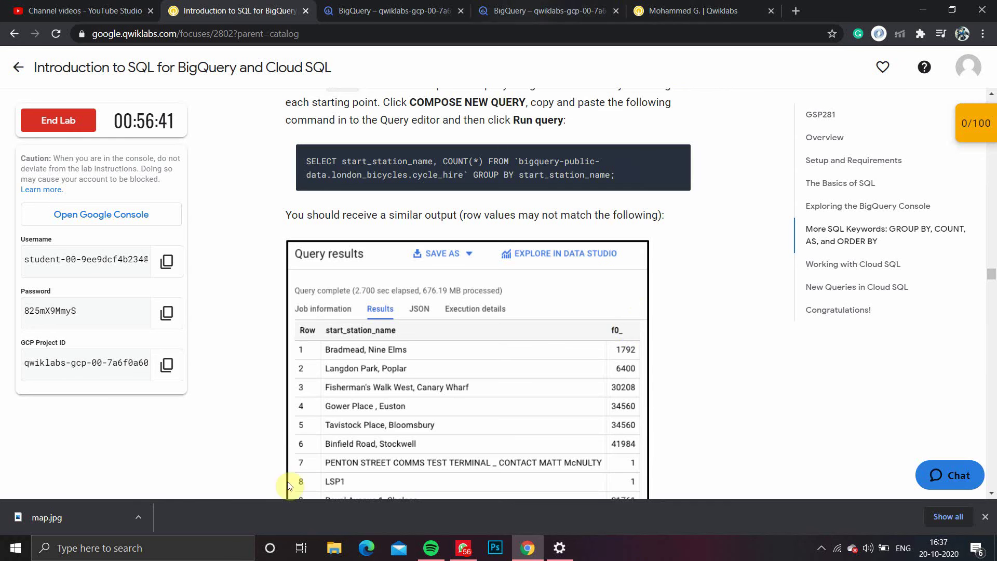
click(525, 11)
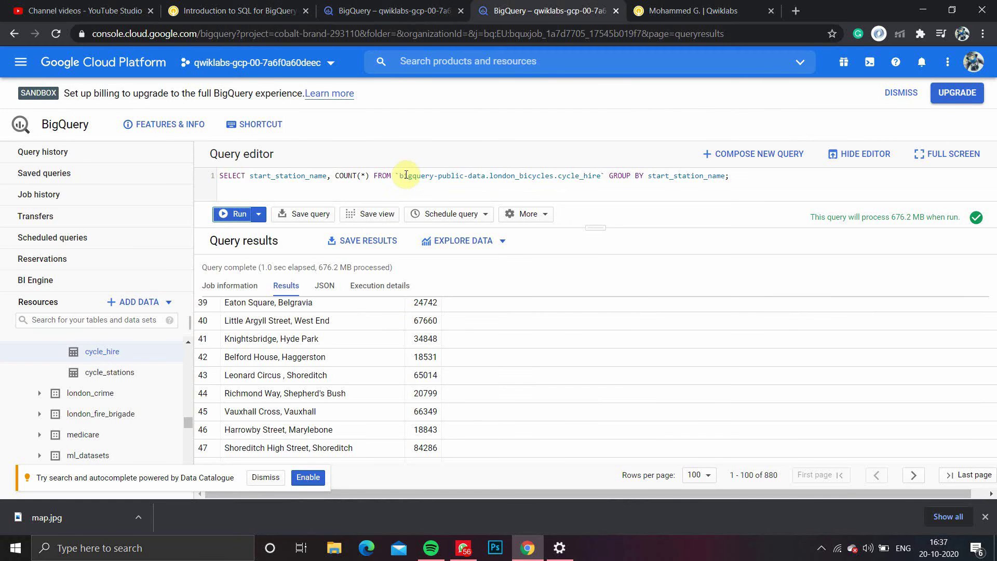
Run SELECT start_station_name, COUNT(*) AS num_starts FROM `bigquery-public-data.london_bicycles.cycle_hire` GROUP BY start_station_name; in place of the current query and look through the results.
click(373, 176)
text(AS num_starts)
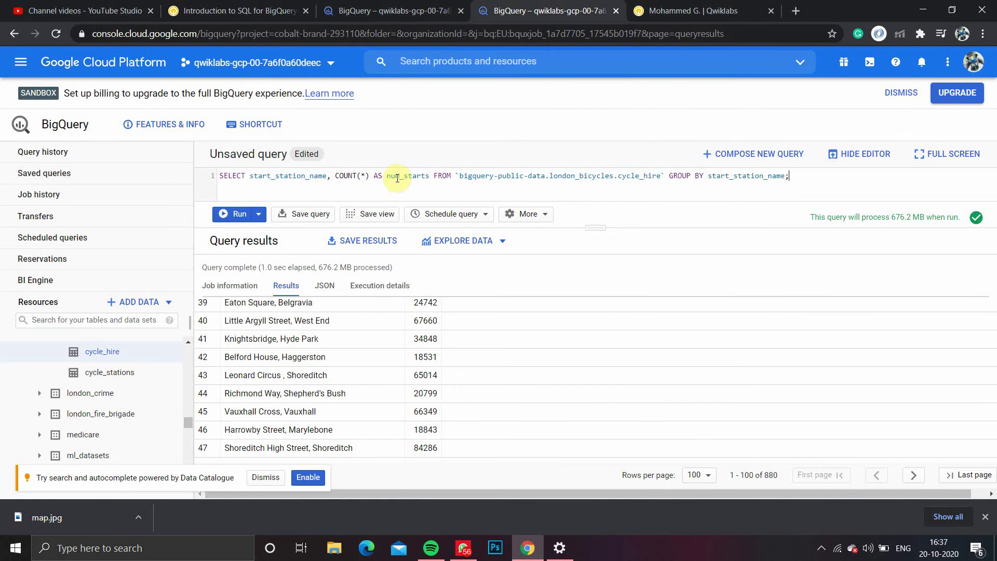
click(224, 213)
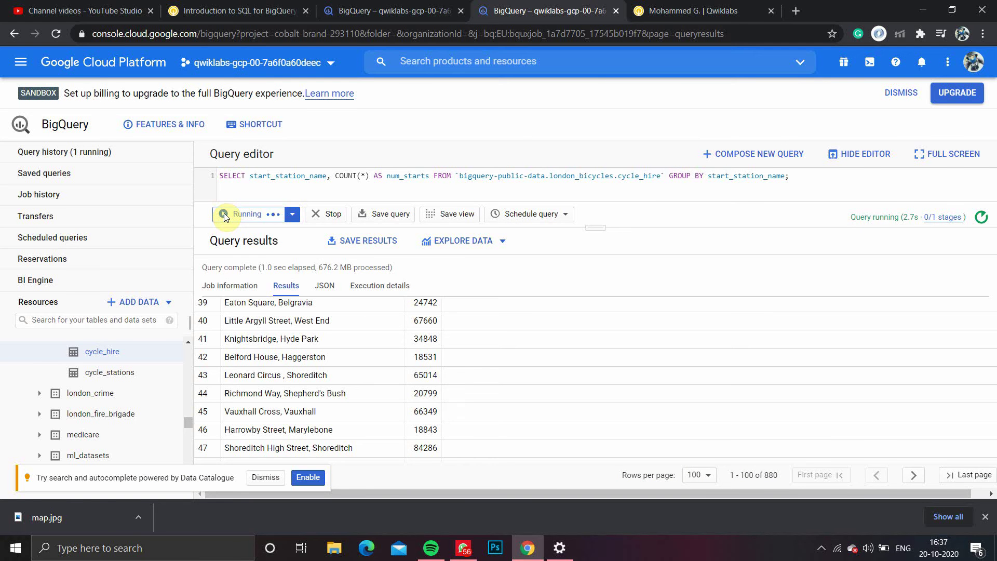
scroll(356, 433, up, 6)
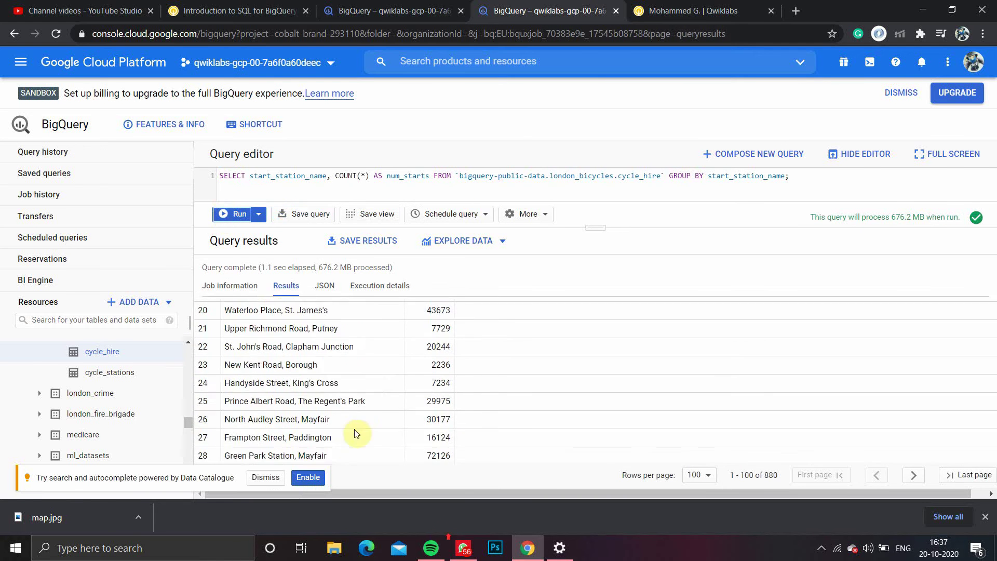
scroll(356, 433, up, 6)
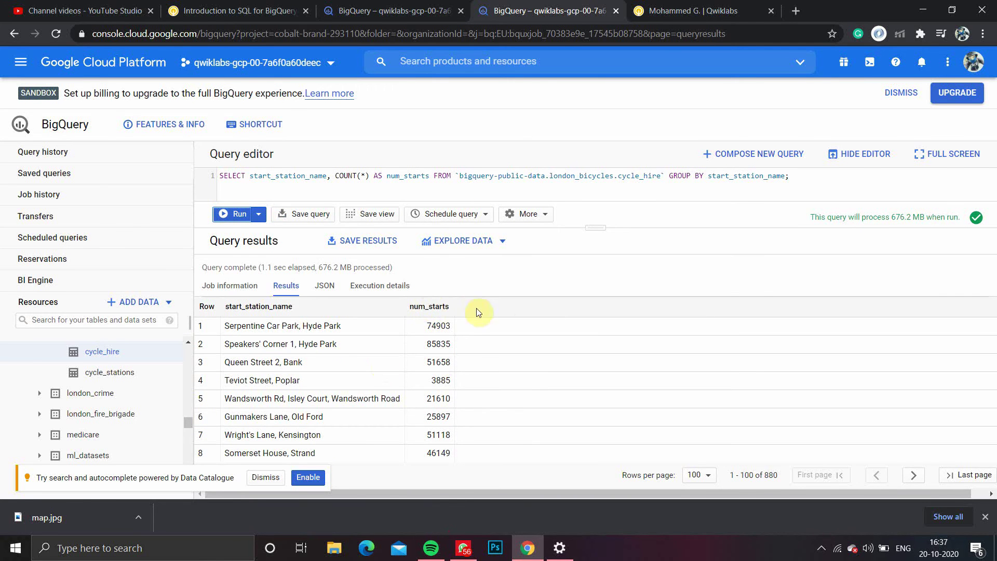
Read on in the Qwiklabs lab to the ORDER BY section and copy its query ordering station counts by start_station_name.
click(248, 10)
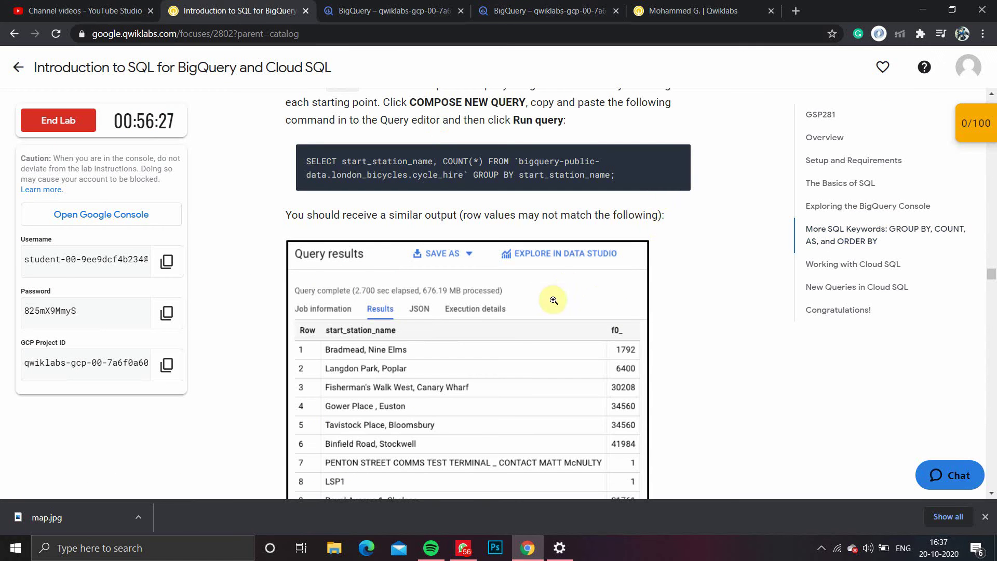
scroll(762, 407, down, 8)
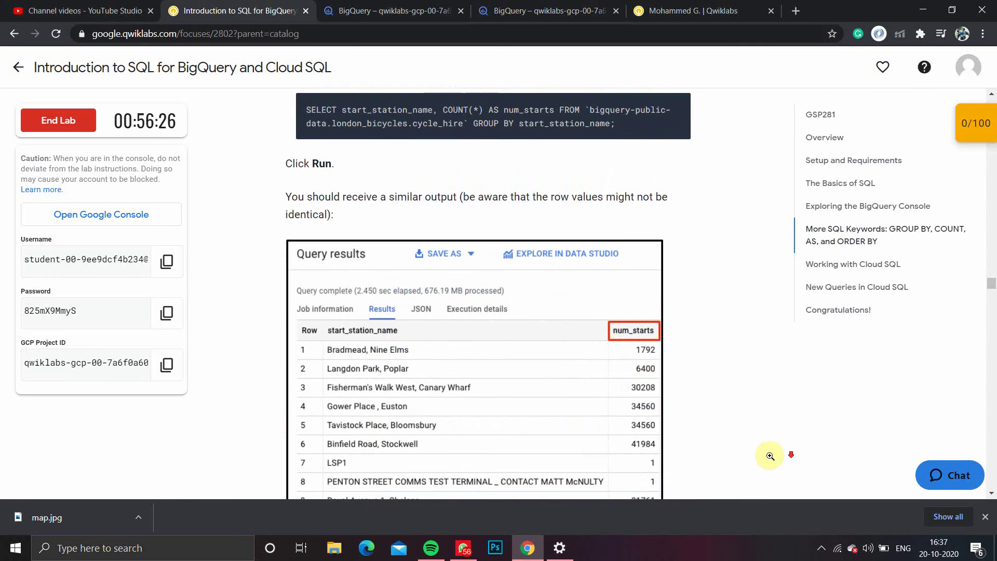
scroll(770, 455, down, 18)
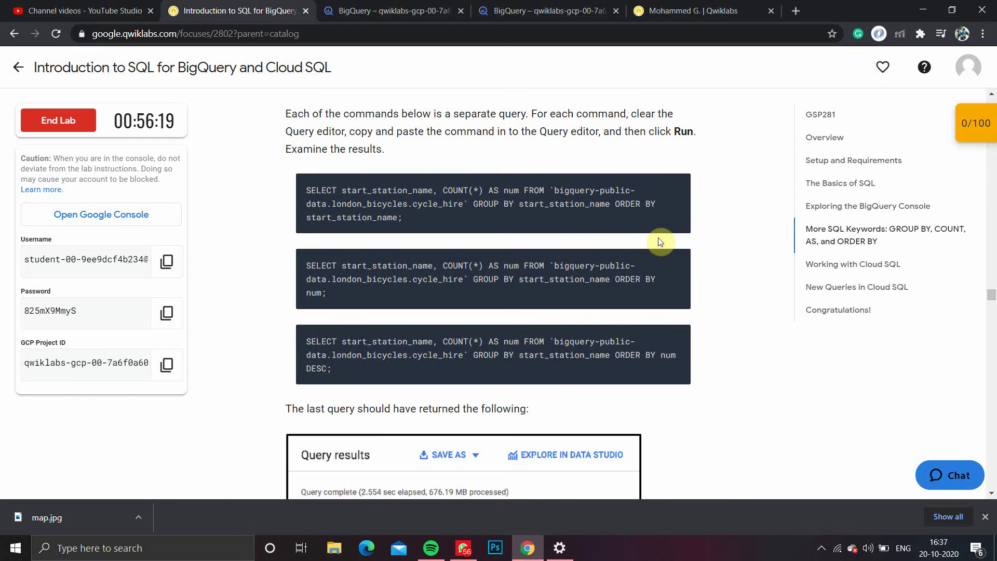
mouse_move(686, 208)
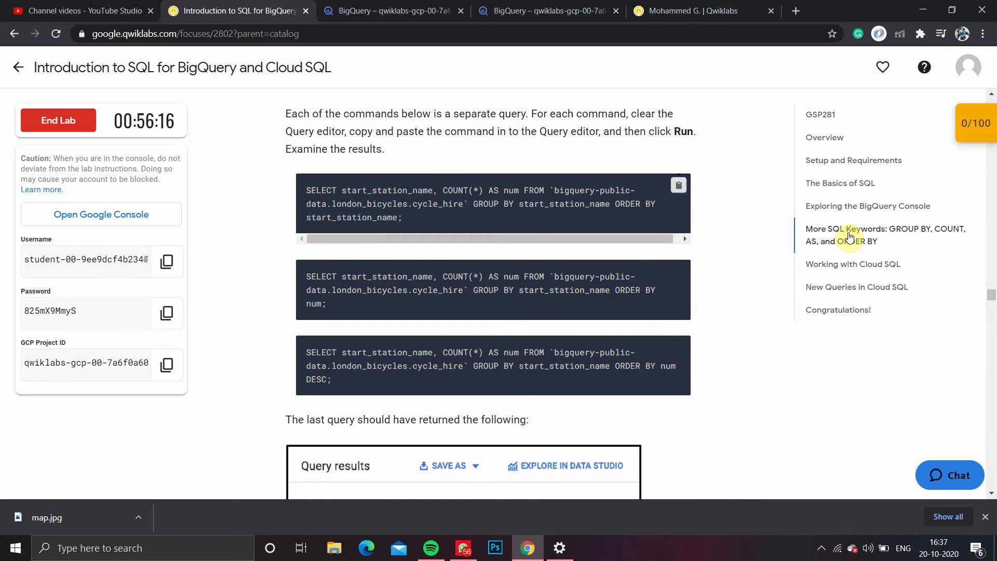
Run SELECT start_station_name, COUNT(*) AS num FROM `bigquery-public-data.london_bicycles.cycle_hire` GROUP BY start_station_name ORDER BY start_station_name; in BigQuery and look through the results.
click(524, 10)
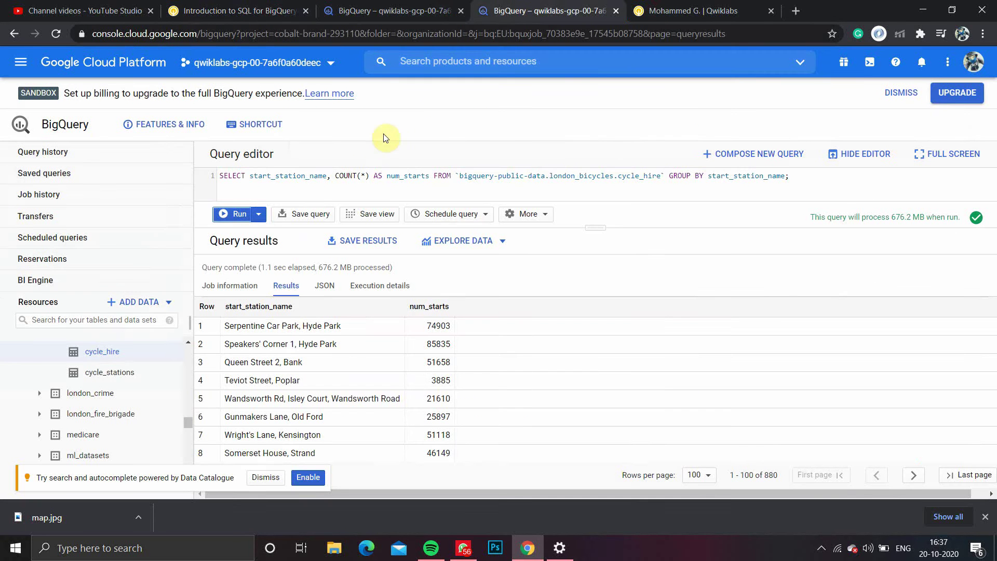
click(373, 176)
key(ctrl+a)
key(ctrl+v)
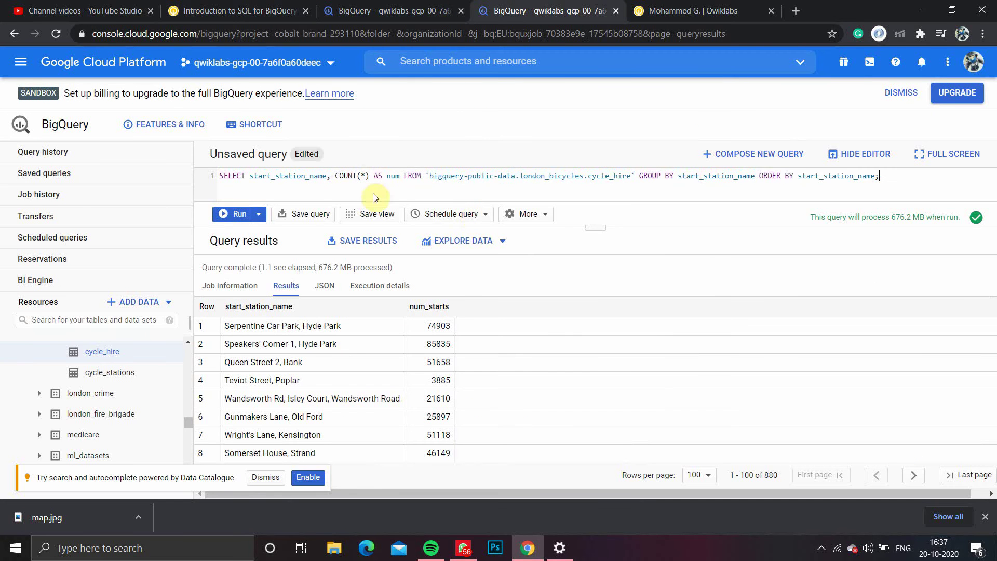
click(233, 214)
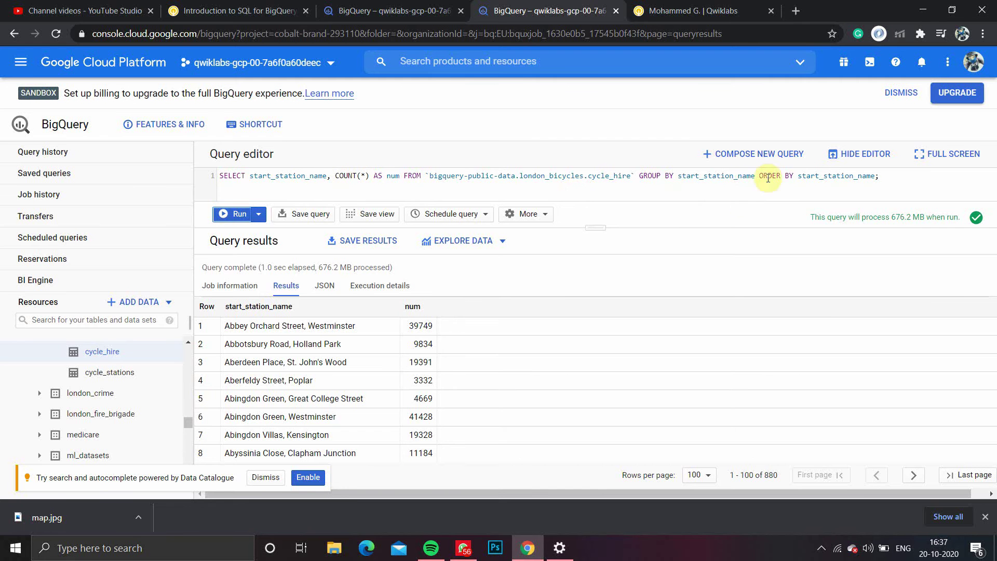
scroll(217, 419, down, 15)
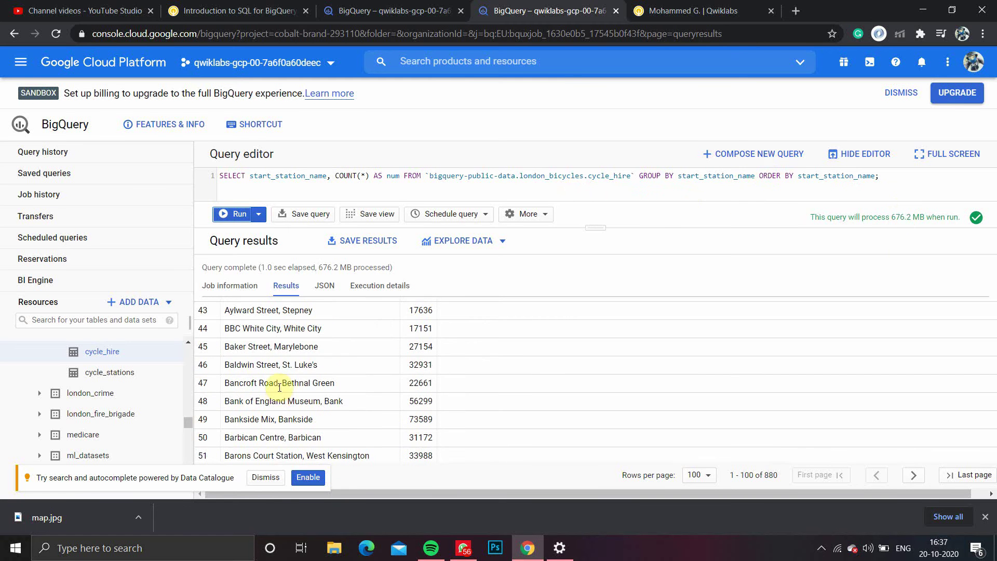
Go back to the lab, copy the second query, which orders by num, and view the expected output.
click(239, 11)
scroll(337, 191, down, 1)
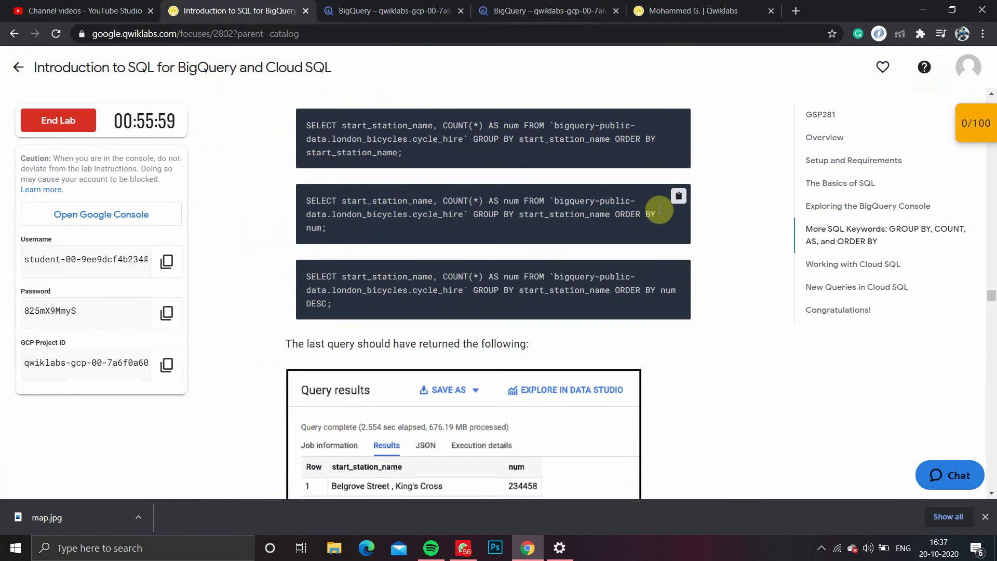
scroll(565, 326, down, 3)
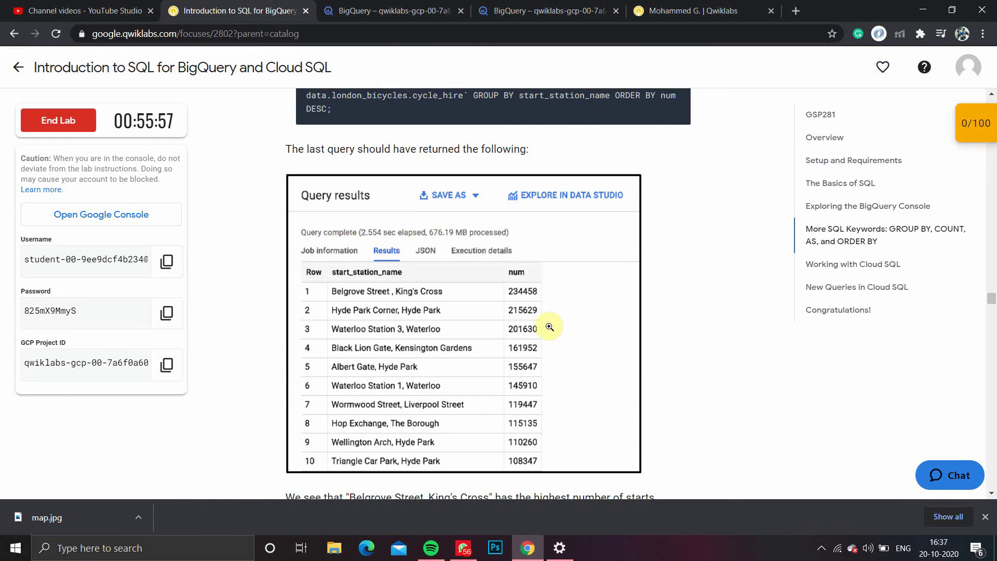
Run SELECT start_station_name, COUNT(*) AS num FROM `bigquery-public-data.london_bicycles.cycle_hire` GROUP BY start_station_name ORDER BY num; in BigQuery and look at the first results.
click(450, 19)
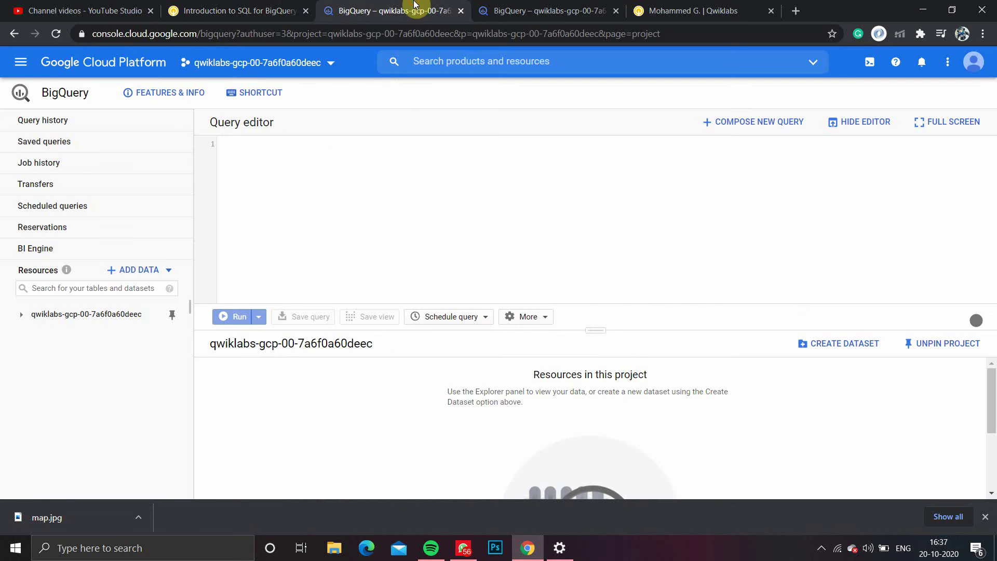
click(617, 18)
key(ctrl+a)
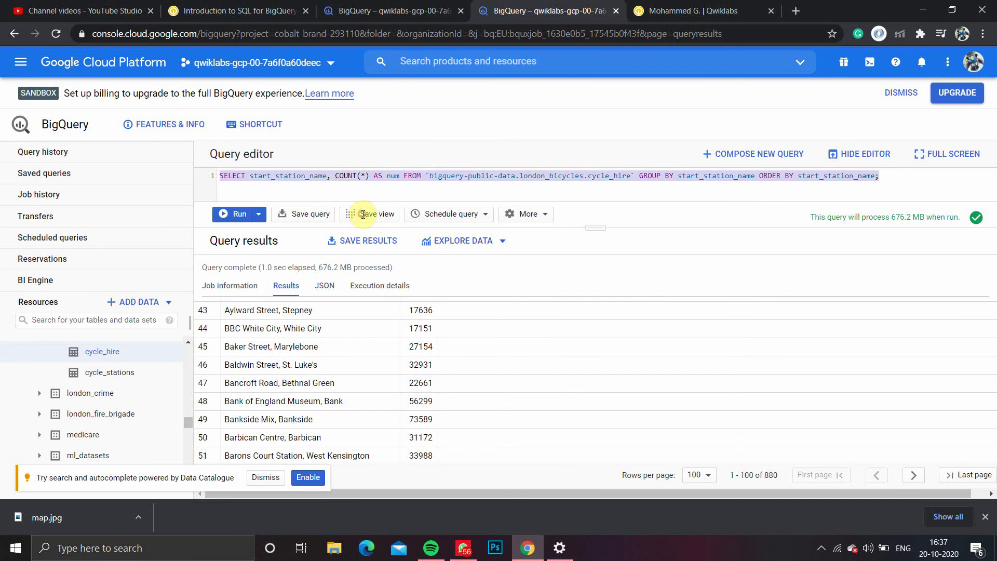
key(ctrl+v)
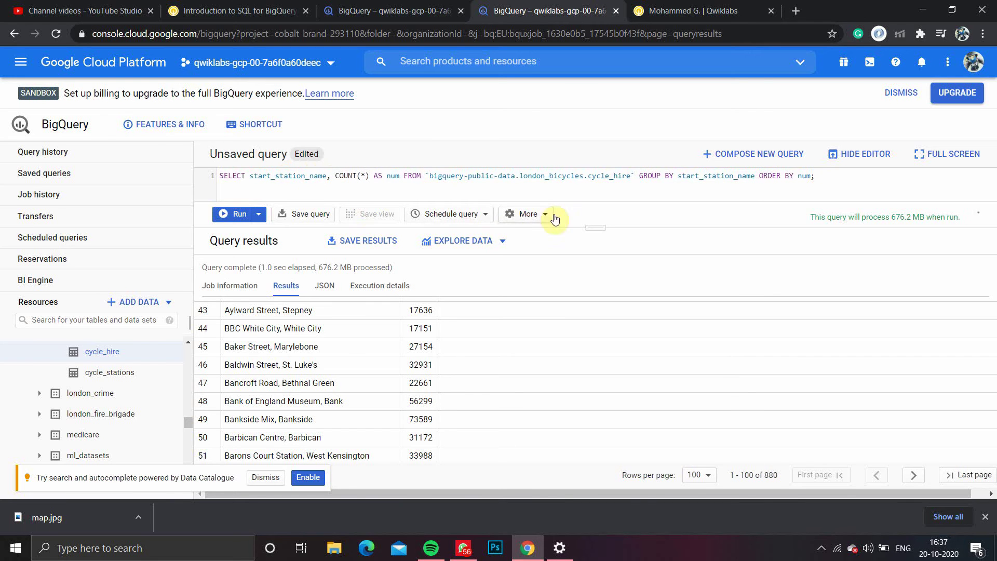
click(234, 214)
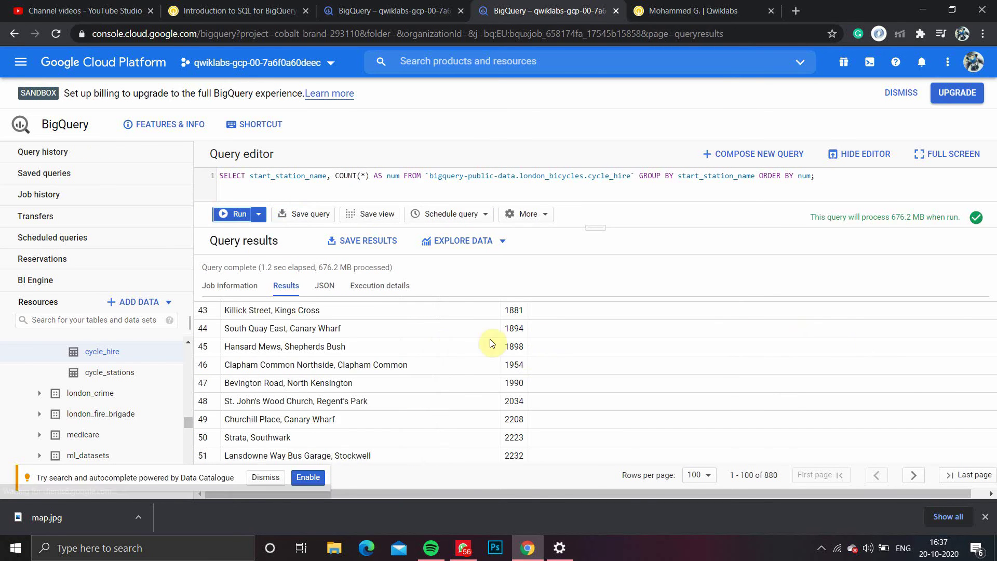
scroll(616, 439, up, 10)
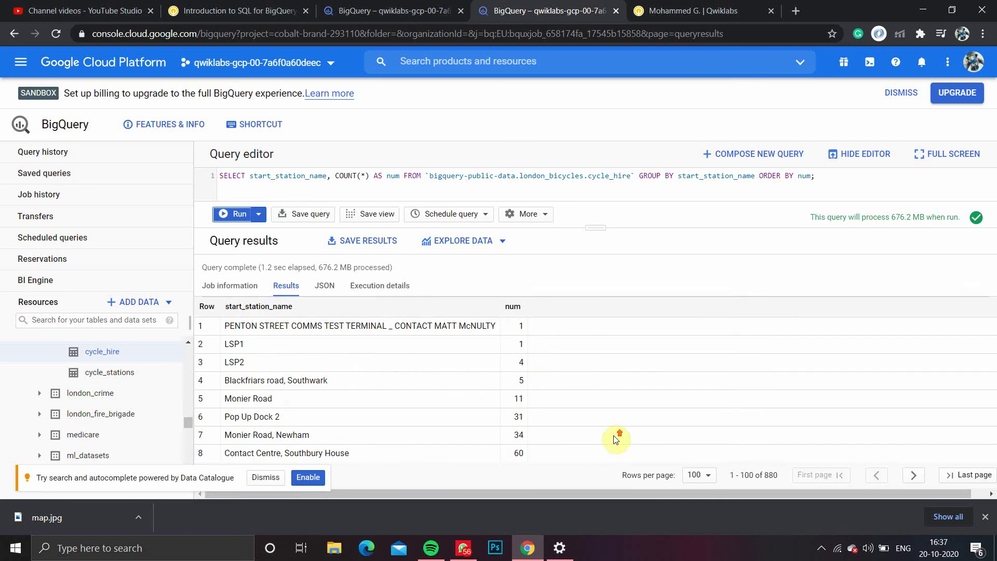
Return to the lab and copy the third query, which orders the station counts by num DESC.
click(455, 4)
click(284, 7)
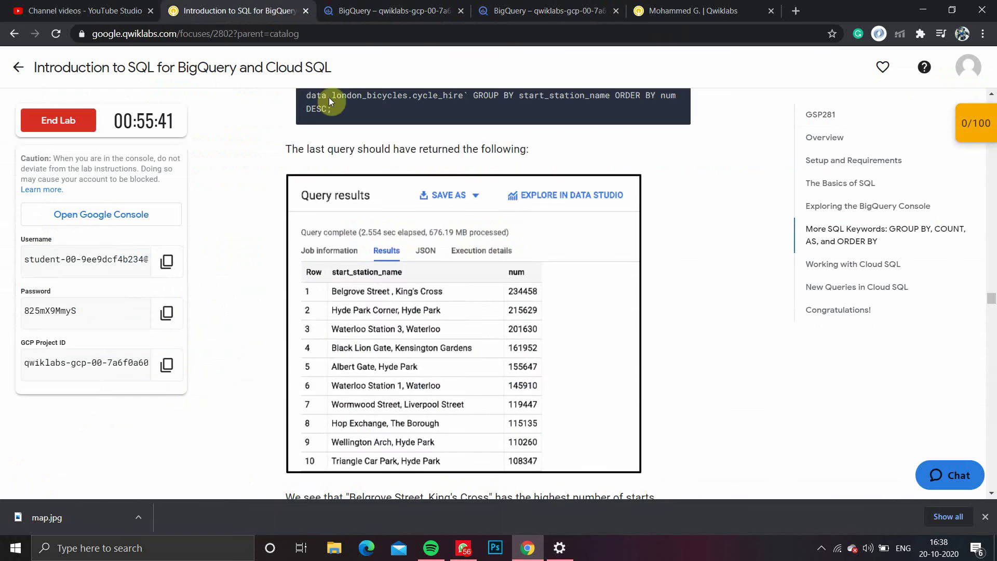
scroll(630, 462, down, 8)
scroll(411, 318, up, 11)
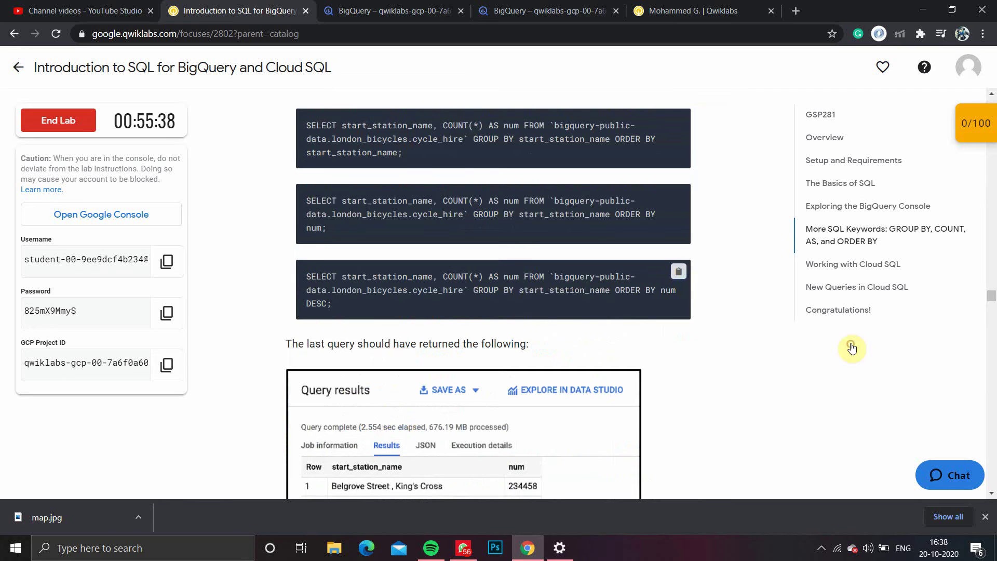
Replace the BigQuery query with SELECT start_station_name, COUNT(*) AS num FROM `bigquery-public-data.london_bicycles.cycle_hire` GROUP BY start_station_name ORDER BY num DESC; and run it.
click(576, 11)
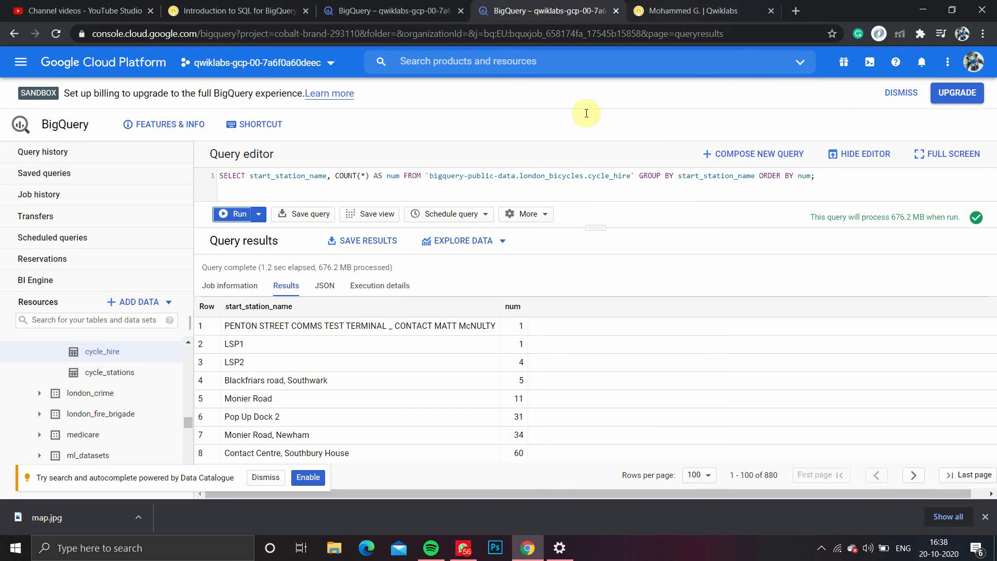
key(ctrl+a)
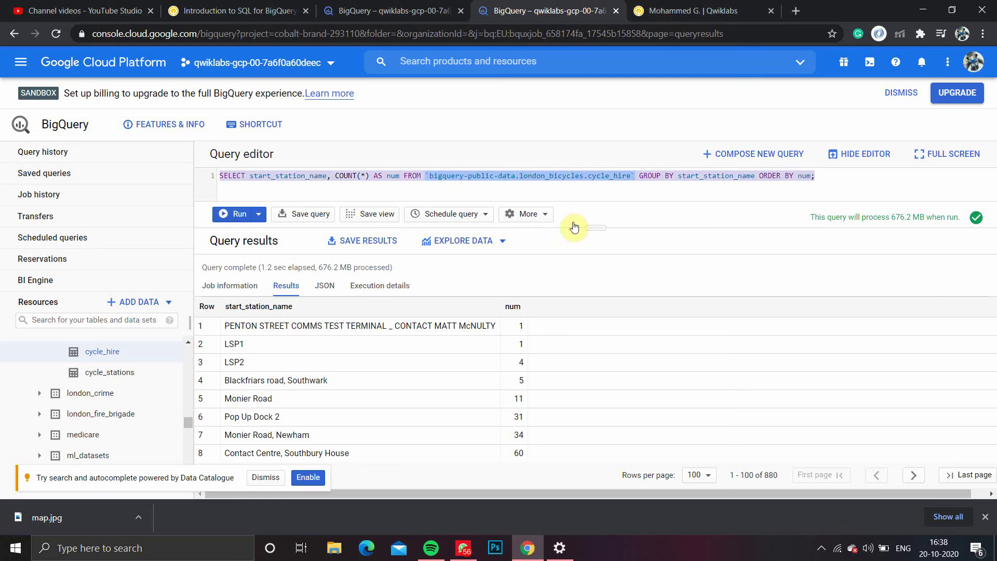
key(ctrl+v)
click(242, 215)
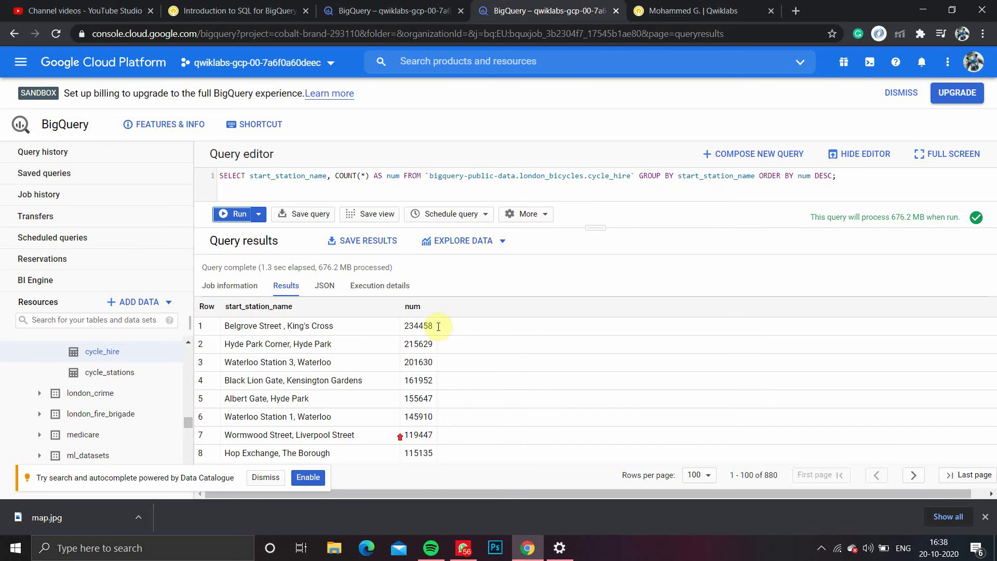
Compare the ORDER BY num DESC results in BigQuery with the lab's expected output for the last query.
click(236, 10)
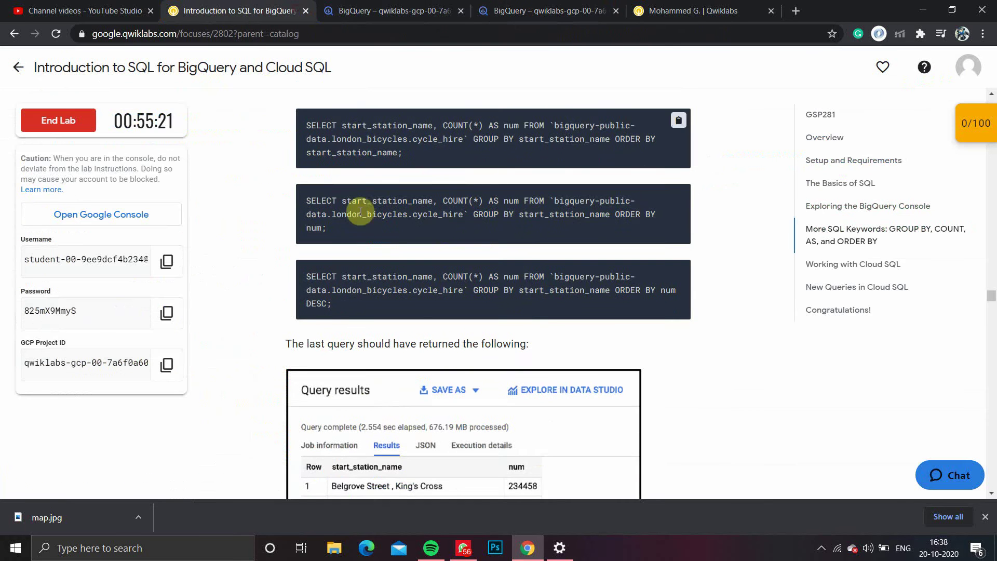
scroll(430, 338, down, 4)
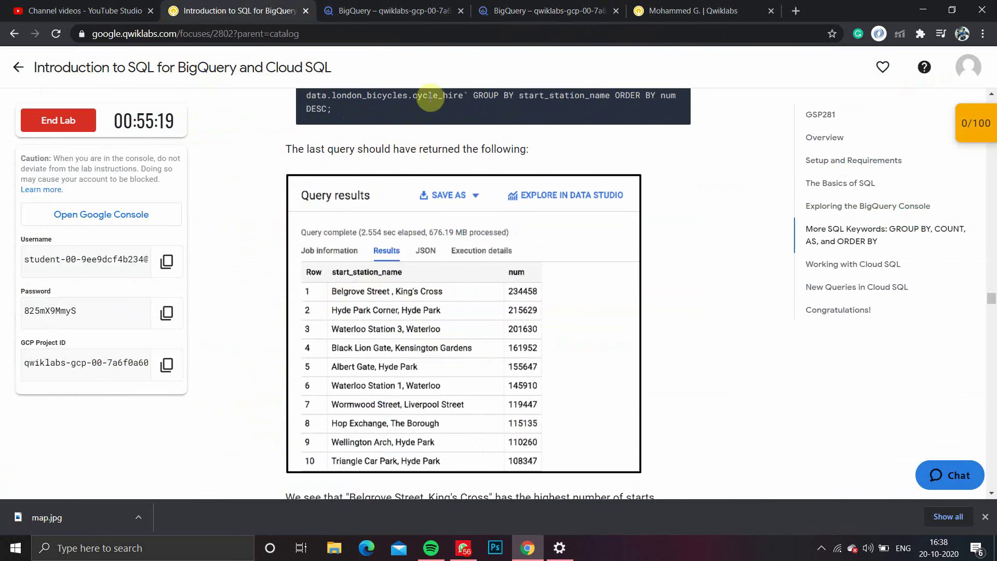
click(365, 10)
click(545, 10)
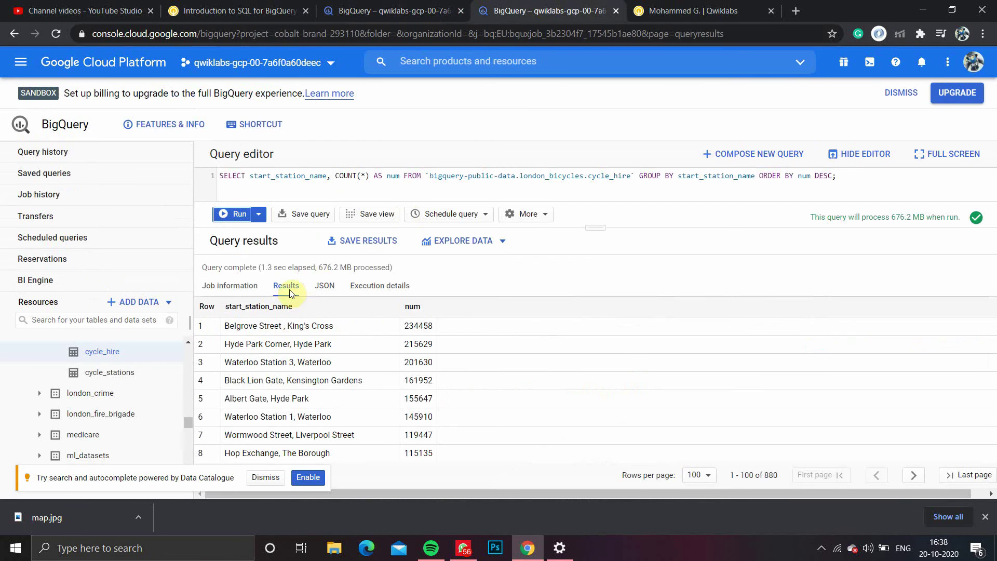
click(239, 10)
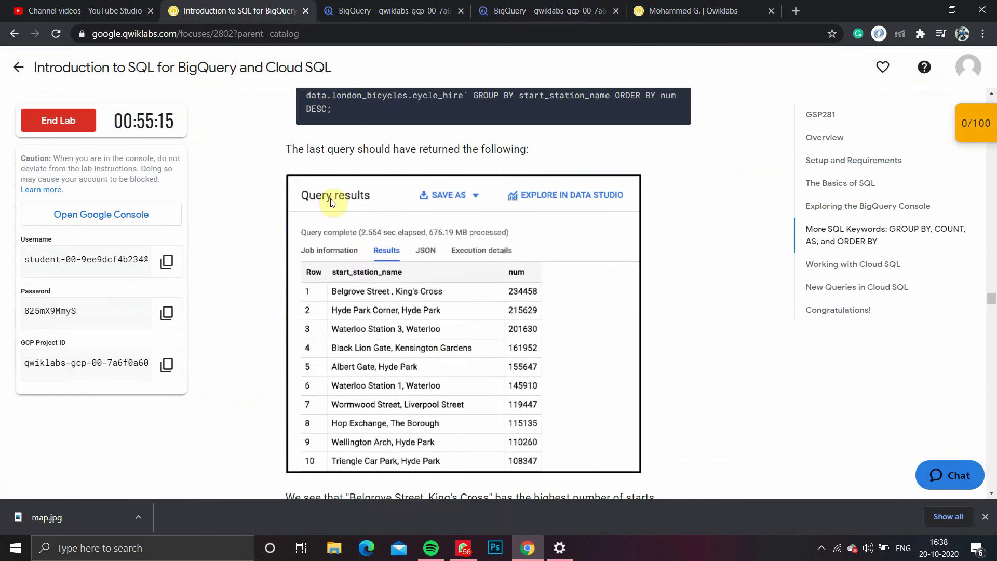
Submit GROUP BY as the lab quiz answer for the keyword that aggregates rows sharing common criteria.
scroll(540, 388, down, 1)
scroll(540, 388, down, 5)
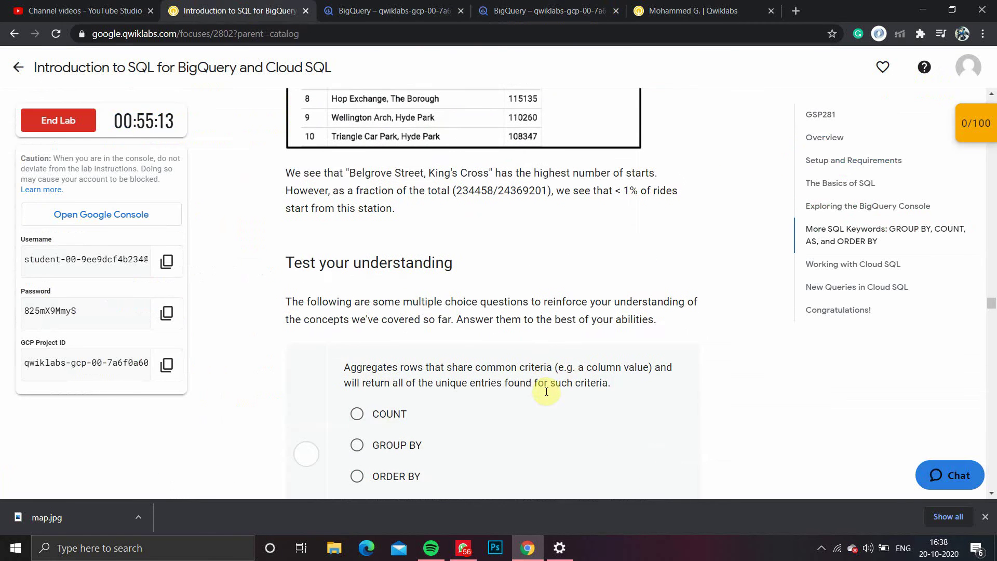
scroll(431, 321, down, 1)
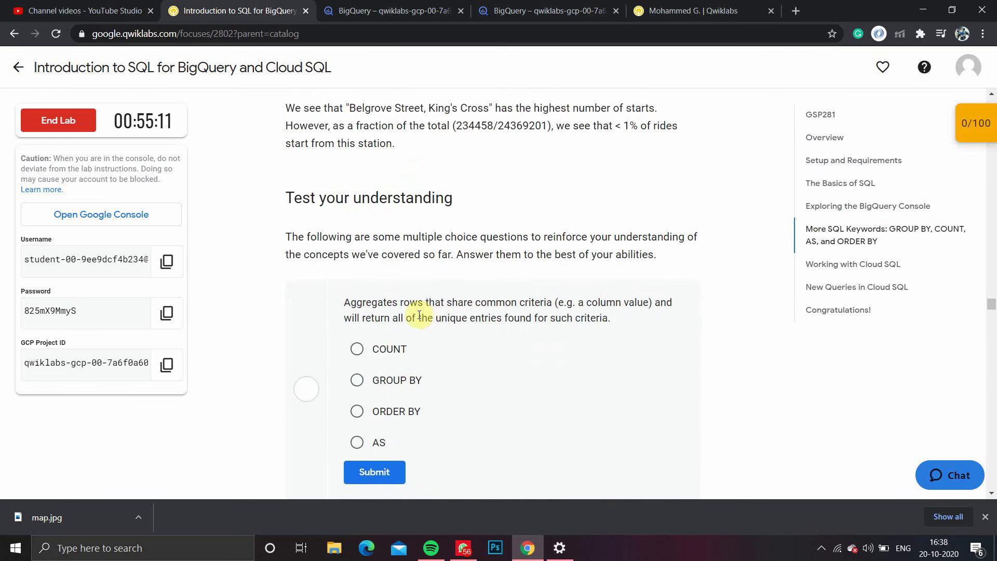
scroll(685, 306, down, 2)
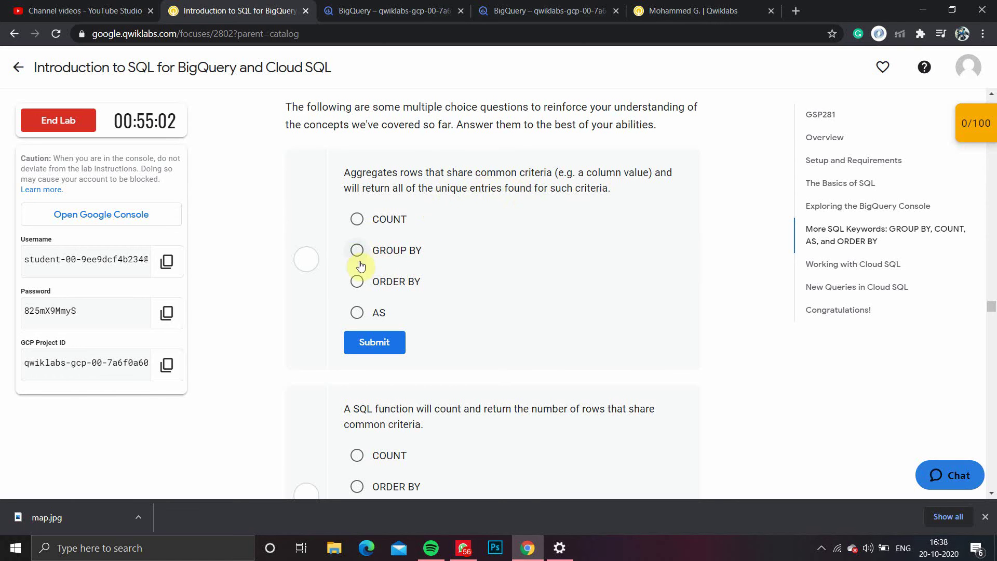
click(374, 341)
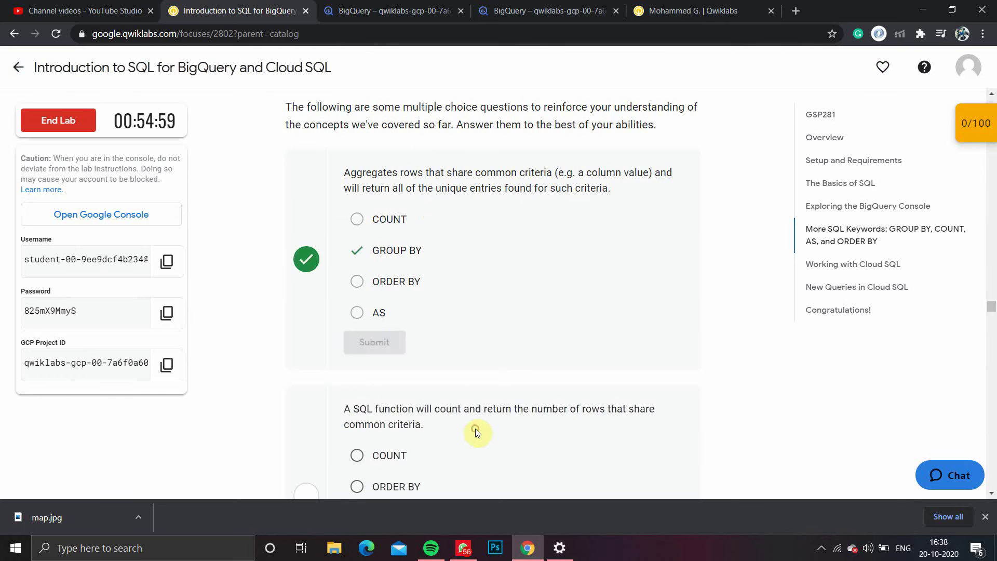
Submit COUNT as the answer for the SQL function returning the number of rows sharing common criteria, and go on to the alias question.
scroll(474, 431, down, 4)
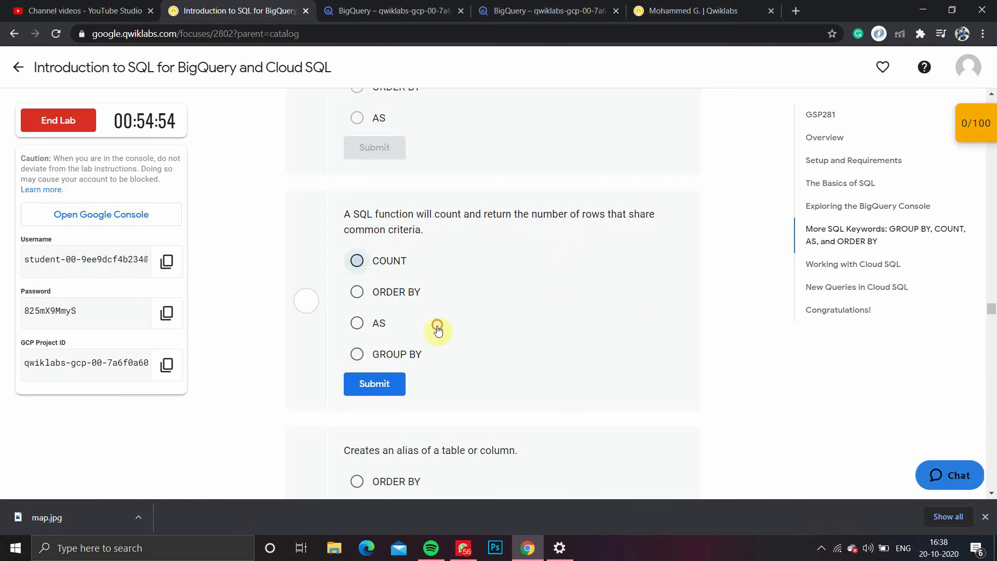
click(374, 383)
scroll(369, 382, down, 2)
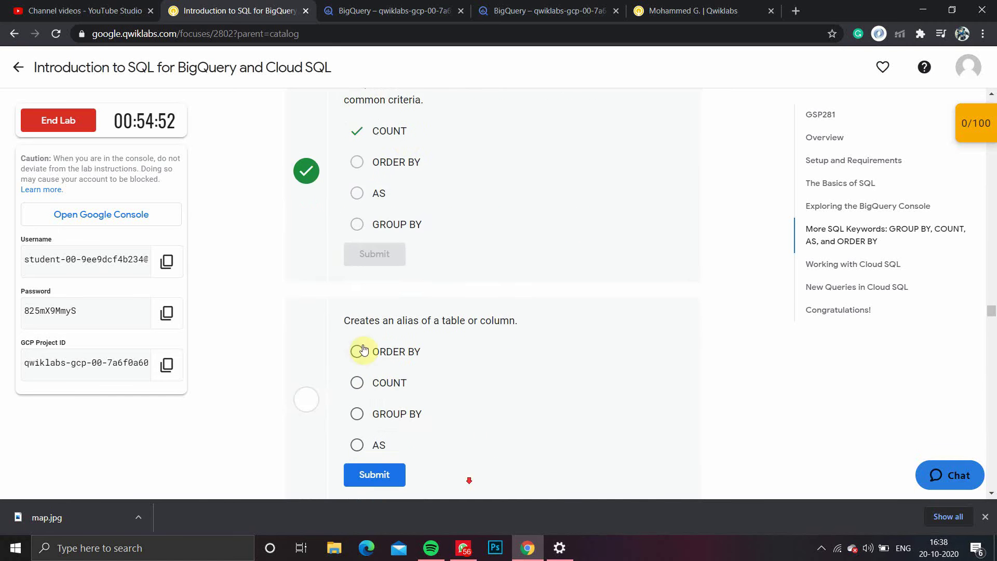
scroll(363, 350, down, 2)
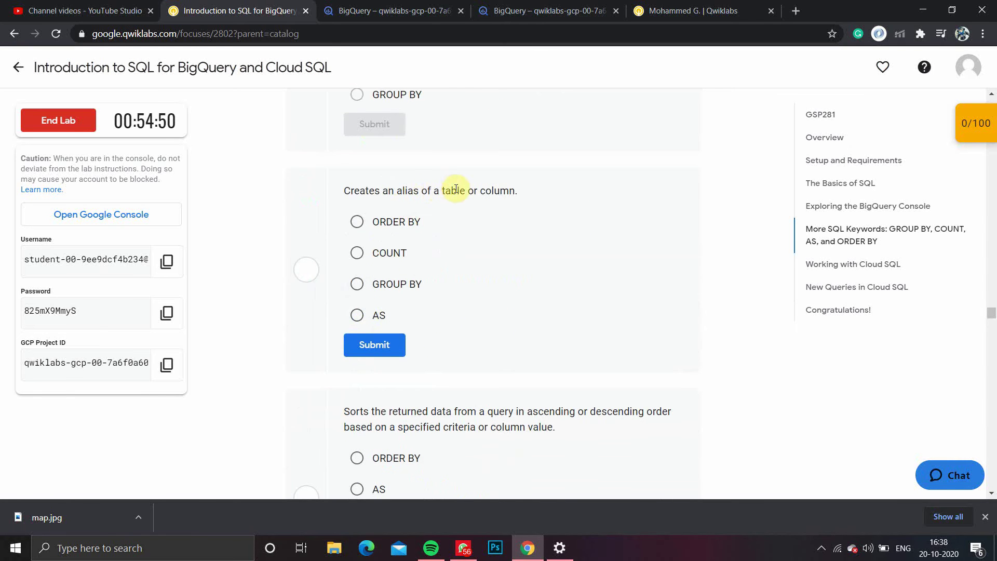
Submit AS for the alias quiz question after trying ORDER BY, and submit ORDER BY for the question on sorting returned data.
click(360, 227)
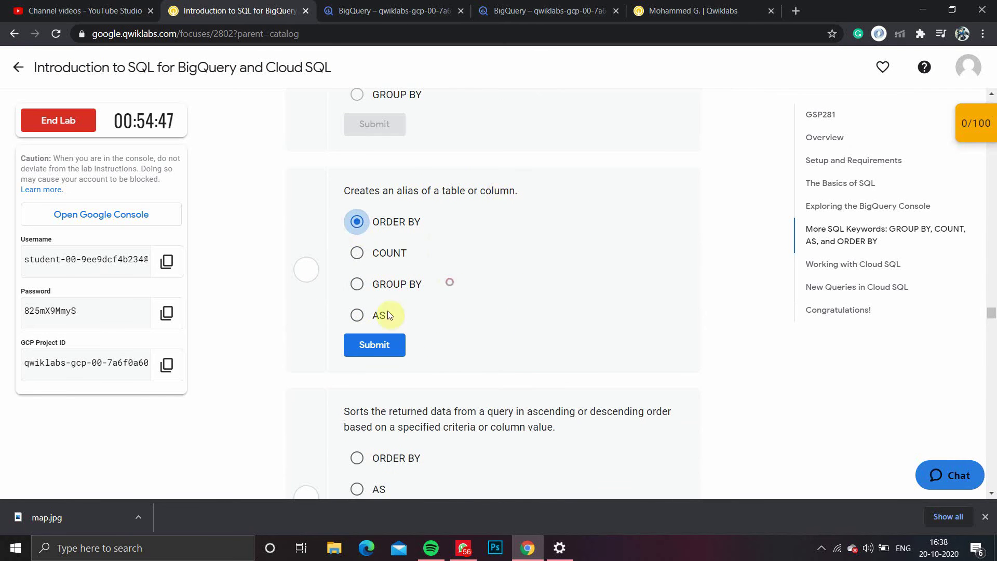
click(375, 345)
click(359, 315)
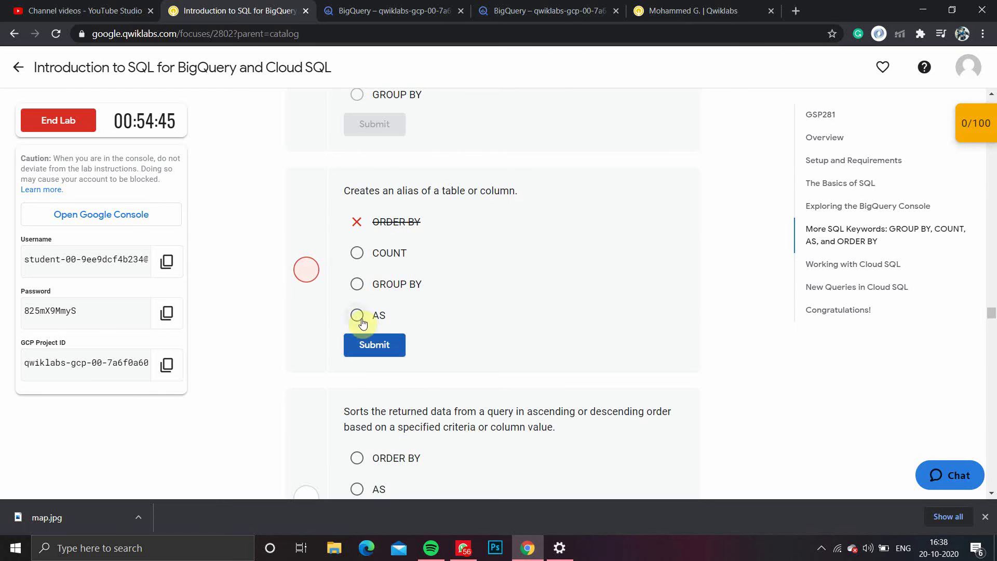
click(372, 344)
scroll(470, 432, down, 3)
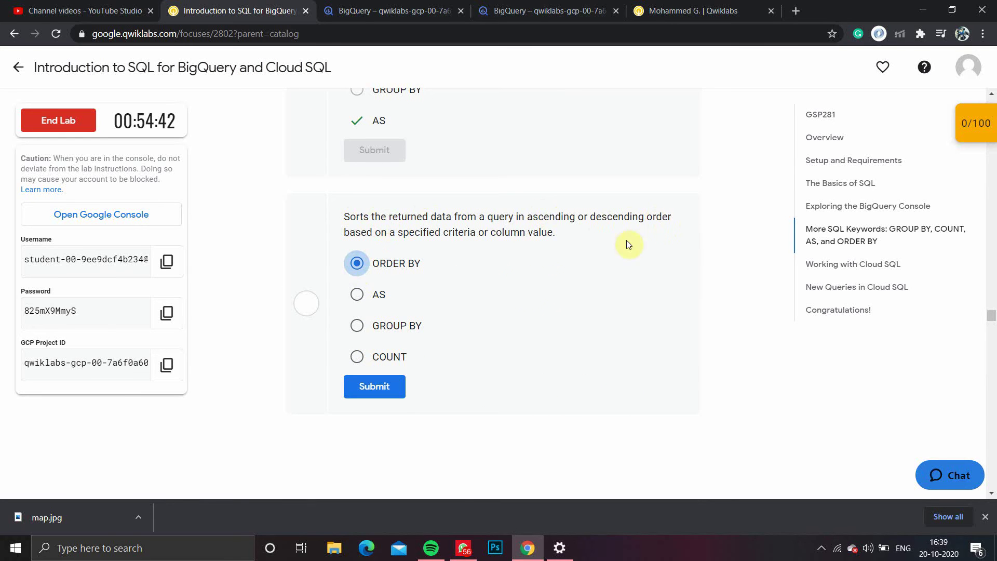
click(370, 392)
Read the lab's Working with Cloud SQL instructions on exporting queries as CSV files and uploading them to Cloud Storage.
scroll(371, 375, down, 5)
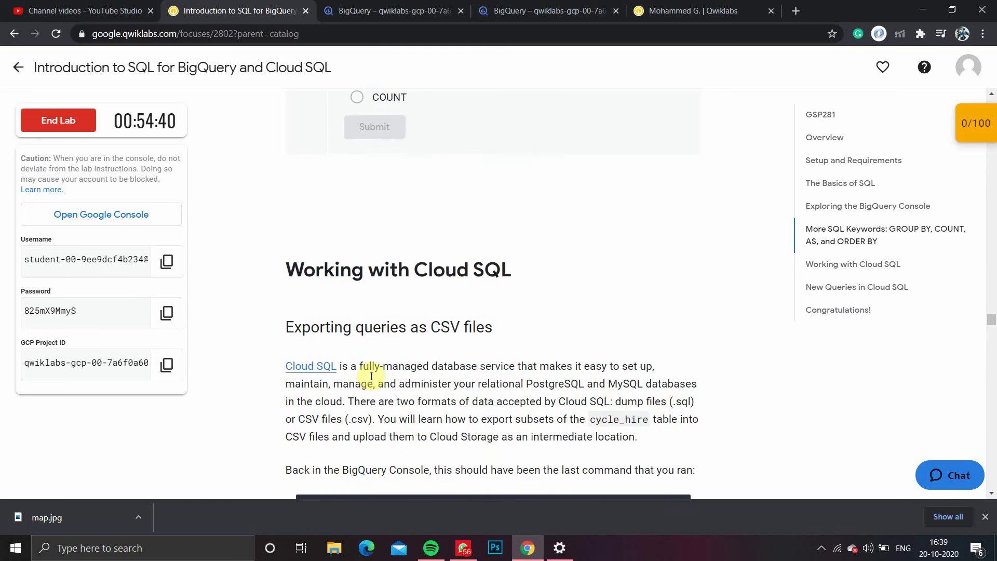
scroll(451, 470, down, 3)
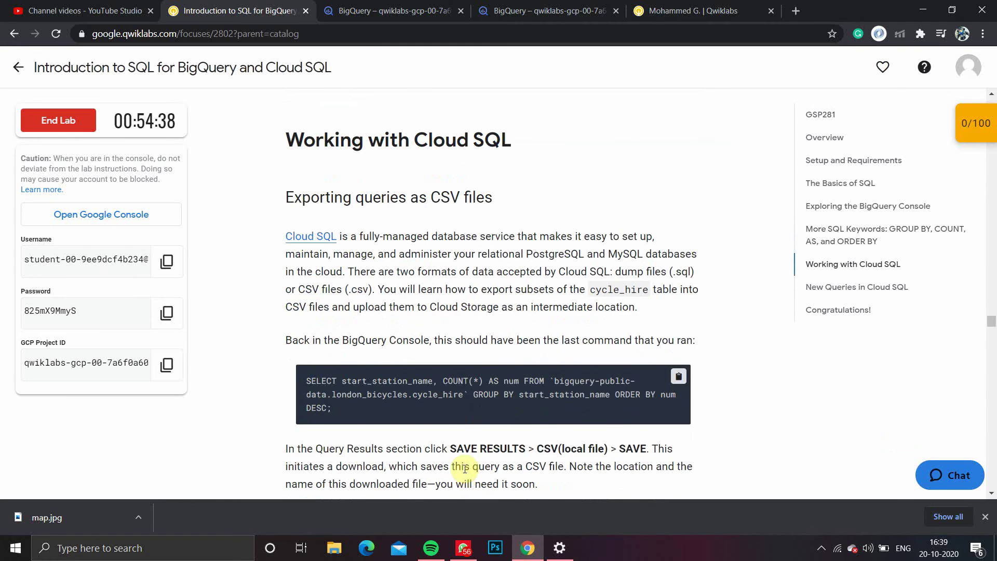
scroll(465, 469, down, 3)
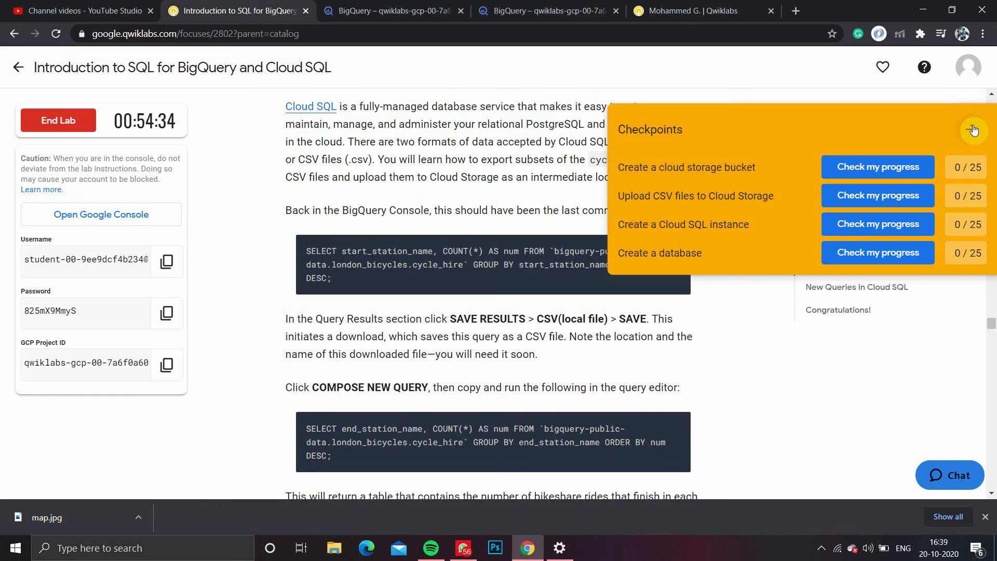
click(973, 131)
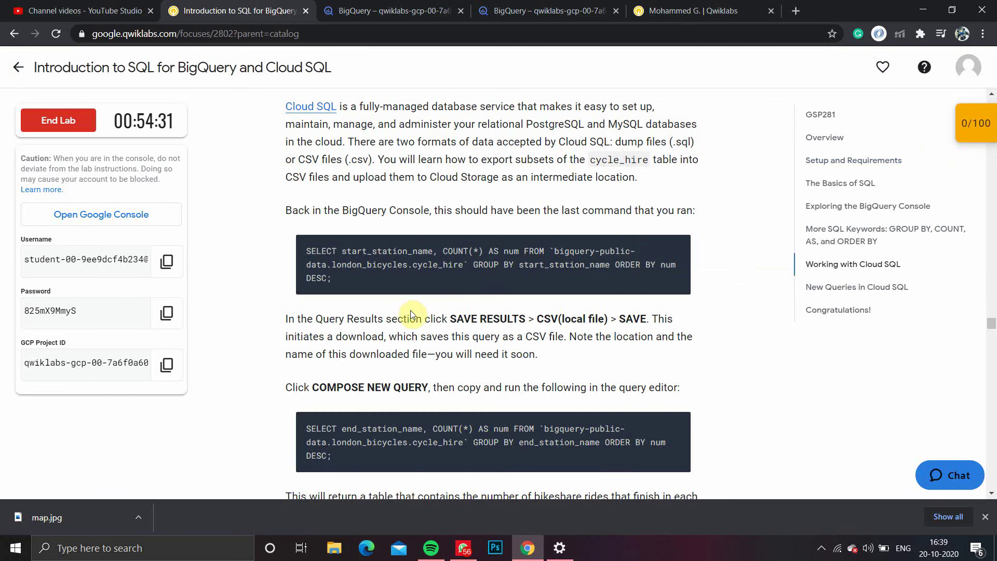
scroll(514, 392, up, 3)
scroll(345, 215, down, 1)
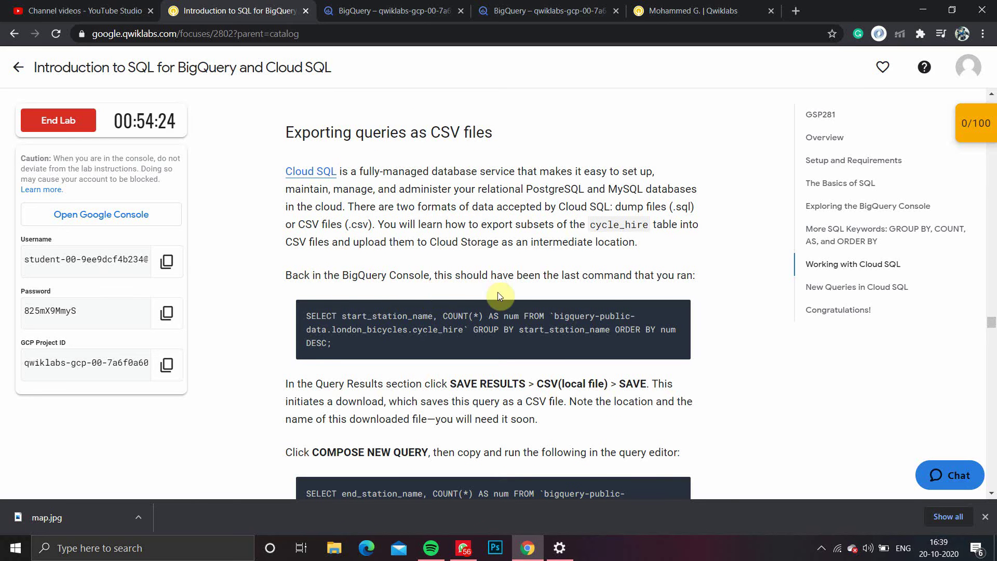
scroll(572, 457, down, 6)
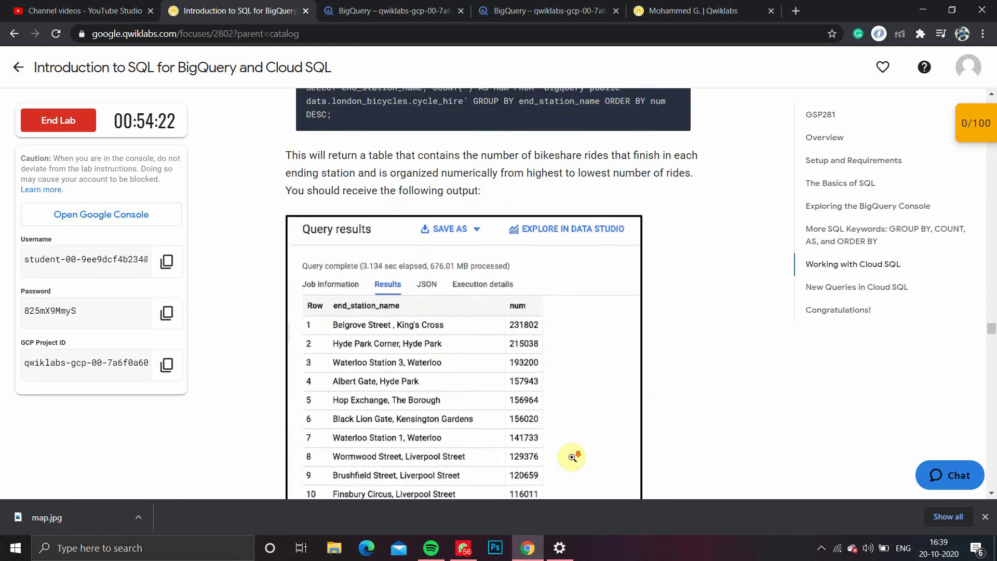
scroll(571, 457, down, 18)
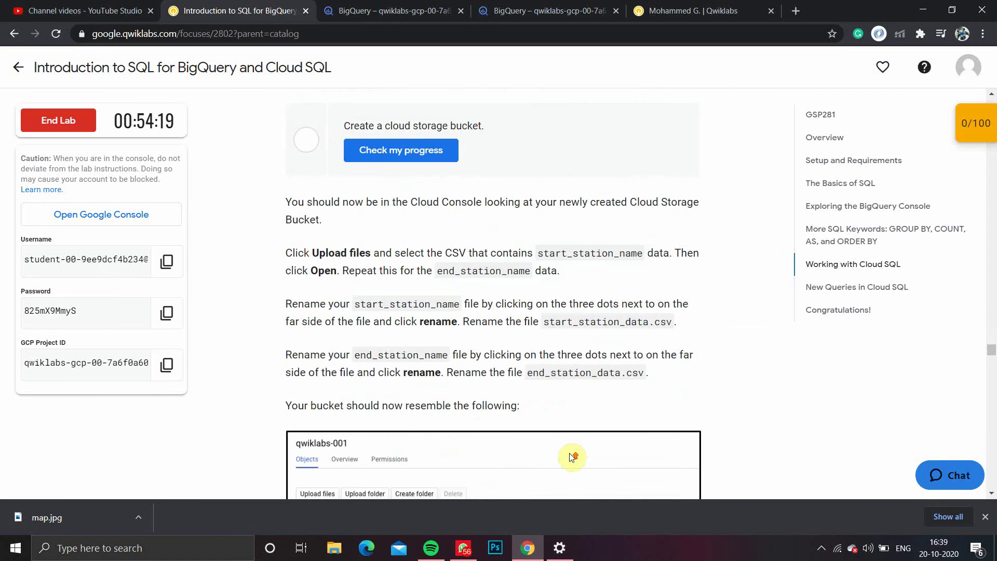
scroll(571, 456, up, 20)
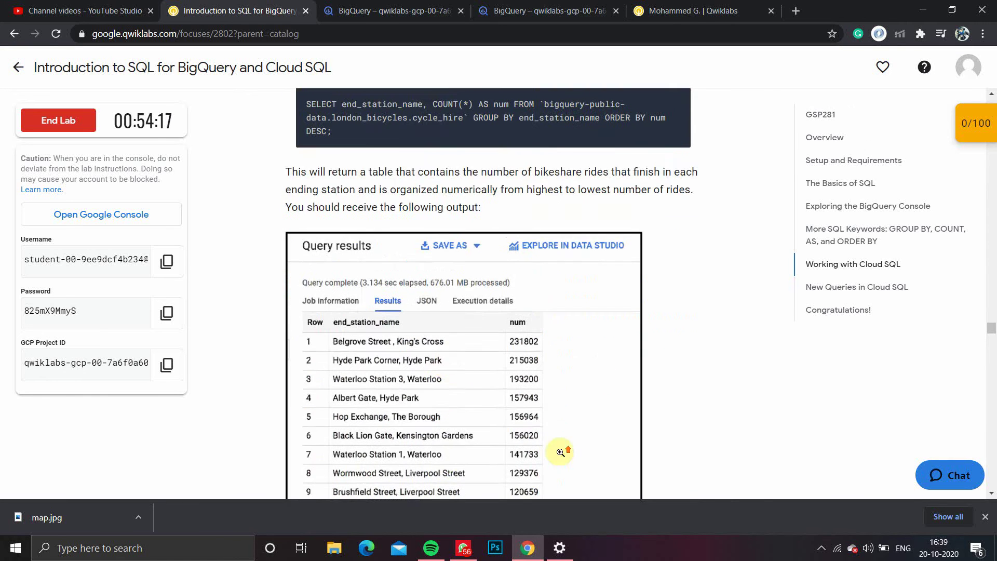
scroll(560, 451, up, 6)
Switch to BigQuery and rerun the start_station_name query ordered by num DESC.
click(550, 10)
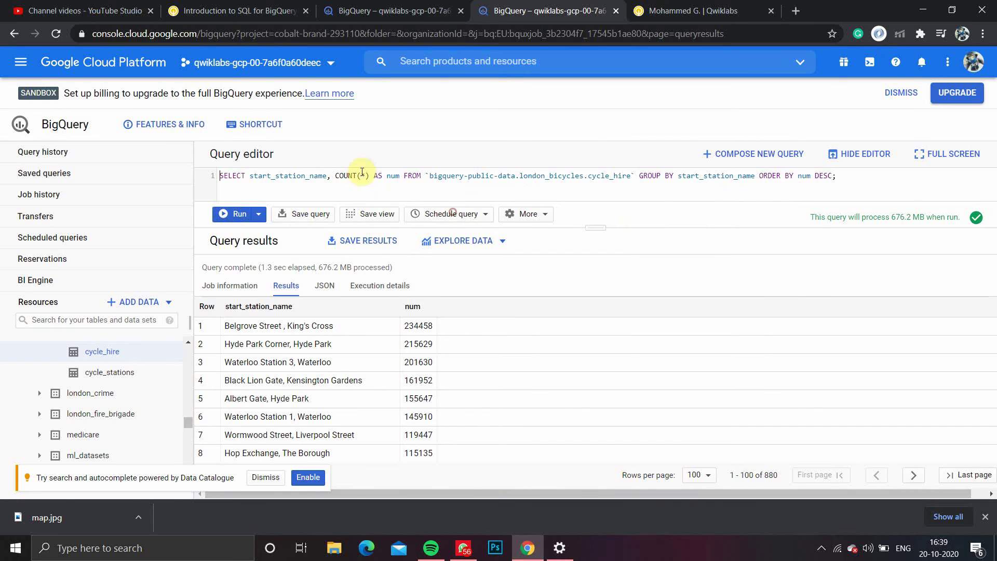
key(ctrl+a)
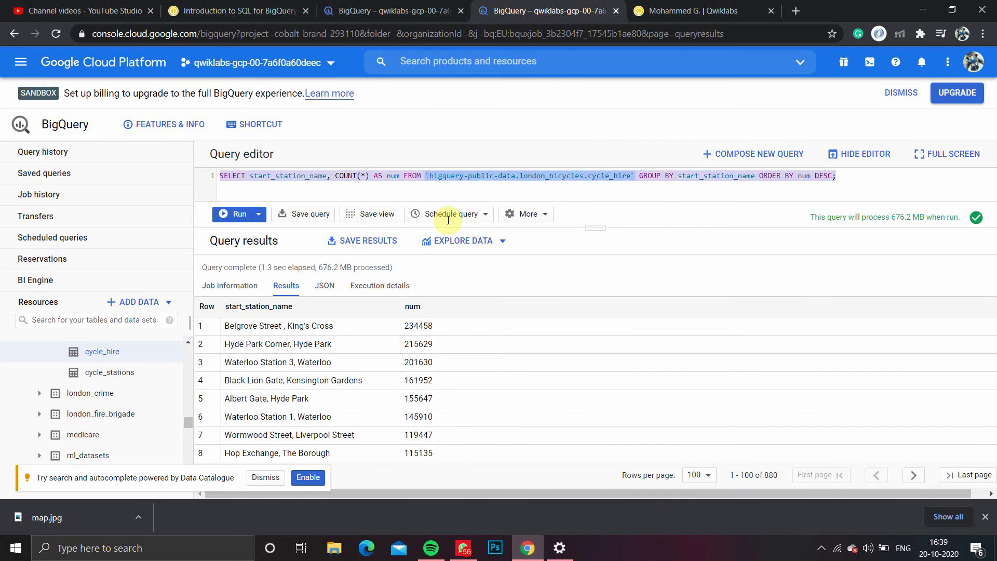
key(Right)
click(223, 215)
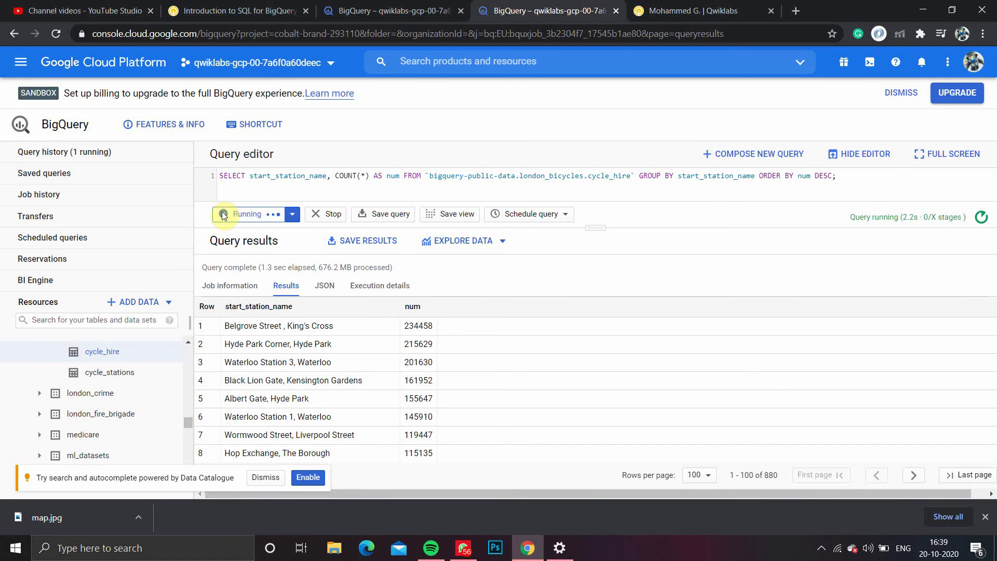
Check the lab's export instructions and save the start_station_name query results from BigQuery as a CSV in Google Drive.
click(379, 11)
key(ctrl+shift+Tab)
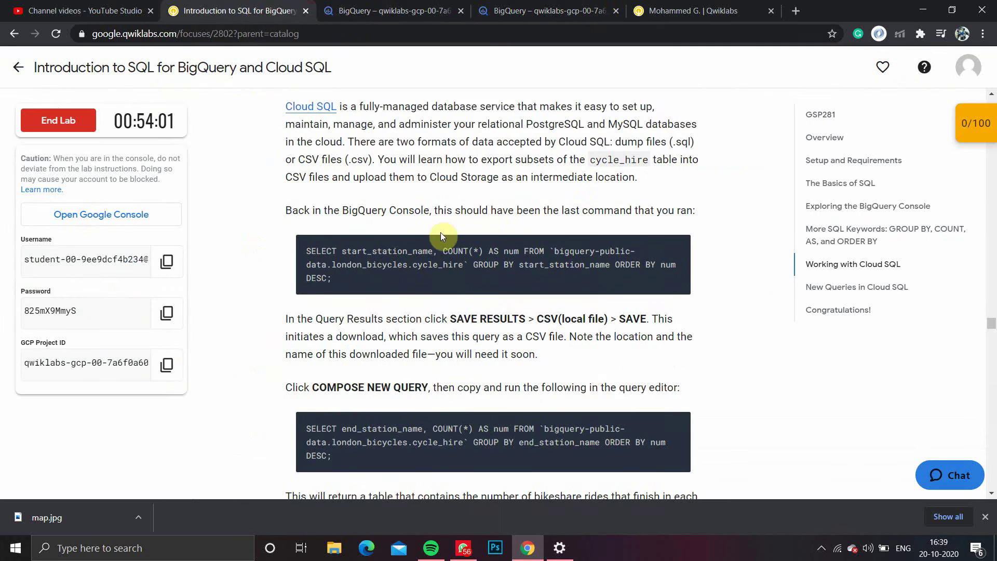
scroll(451, 284, down, 2)
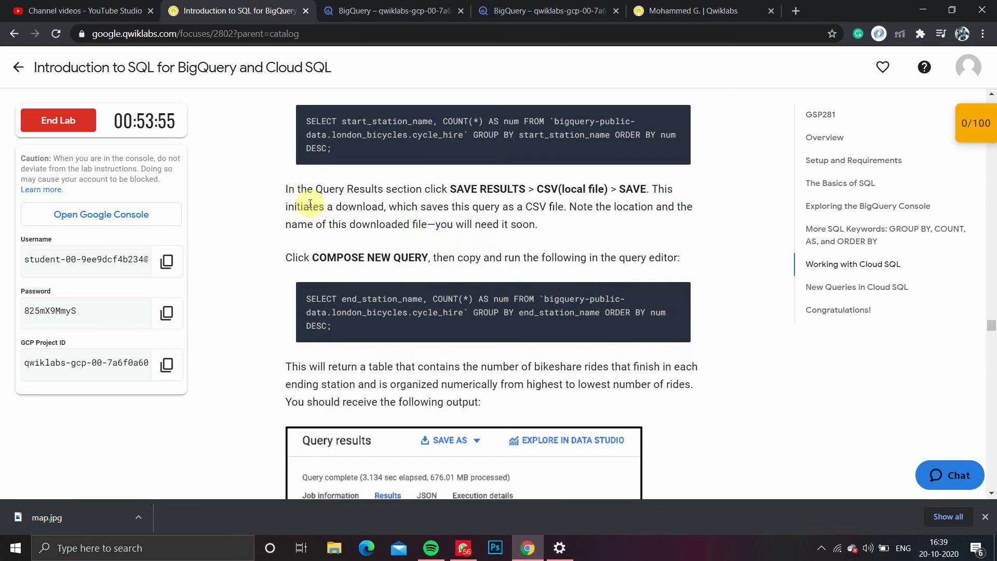
scroll(358, 290, up, 1)
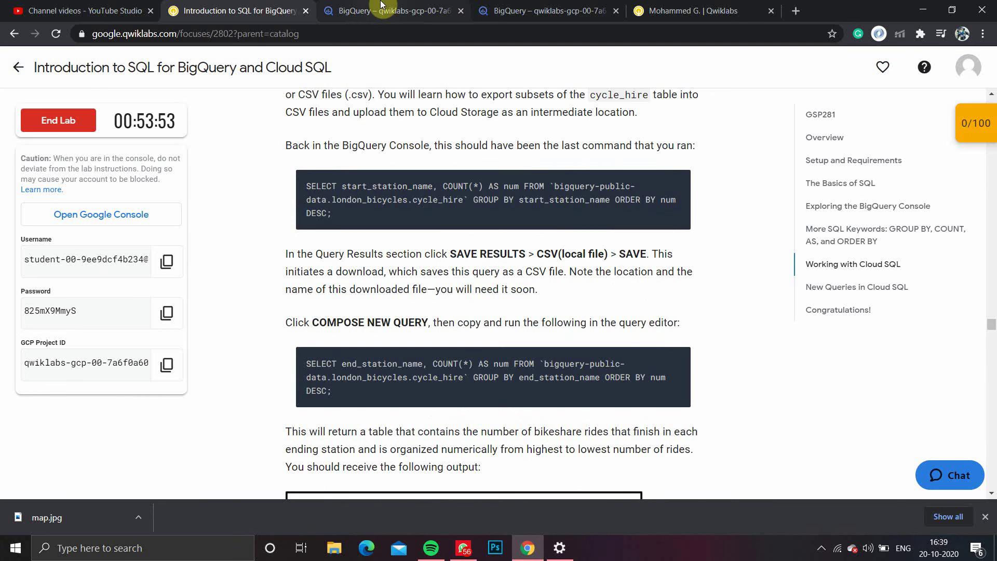
click(380, 6)
click(507, 8)
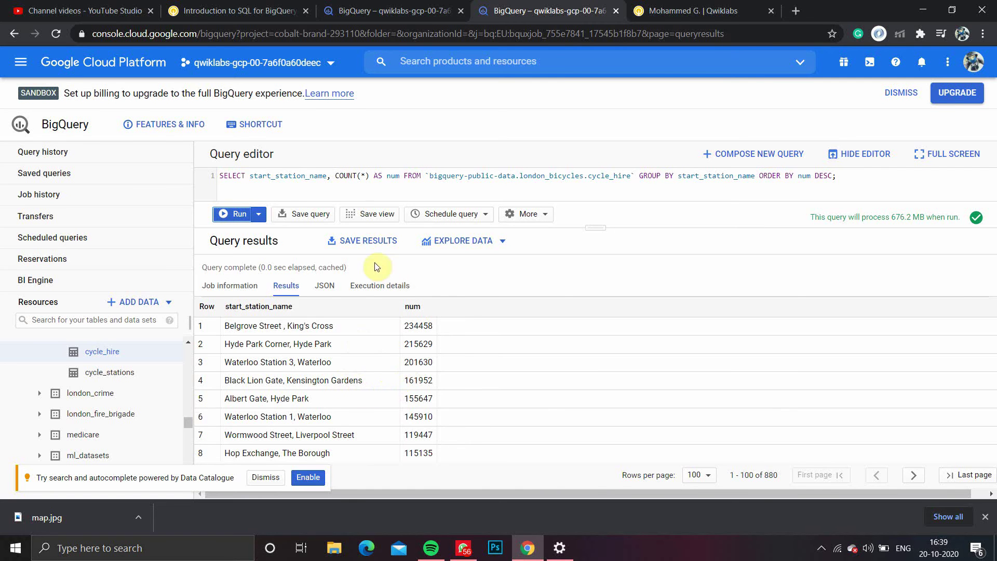
click(363, 241)
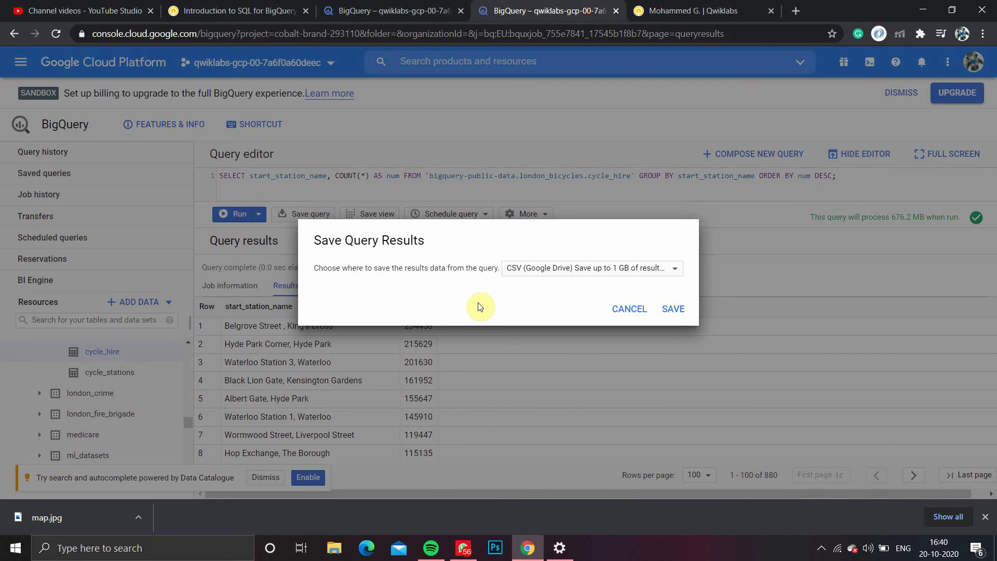
click(675, 310)
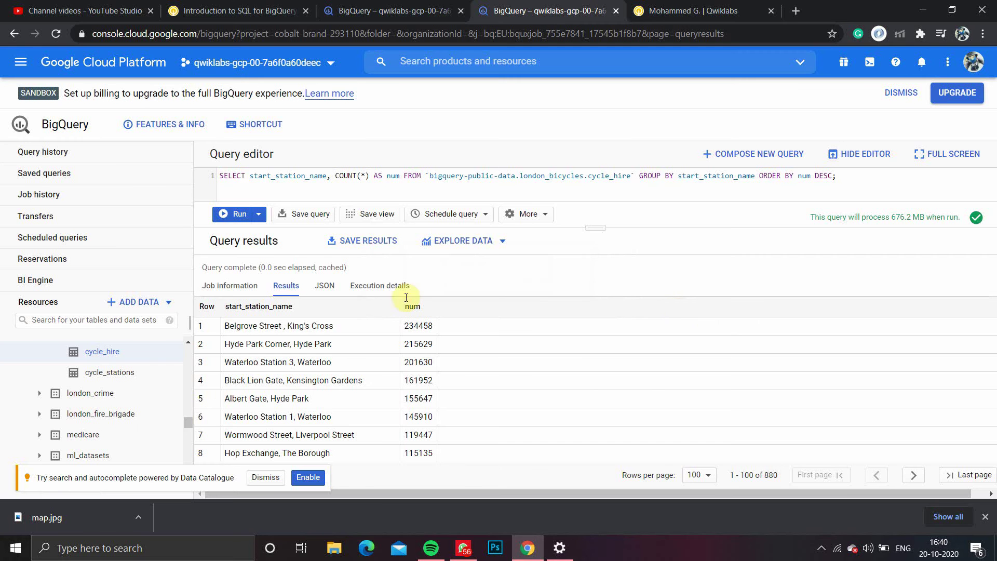
Review the lab's next query to run, and open the saved start_station_name CSV in Google Drive from BigQuery.
click(374, 11)
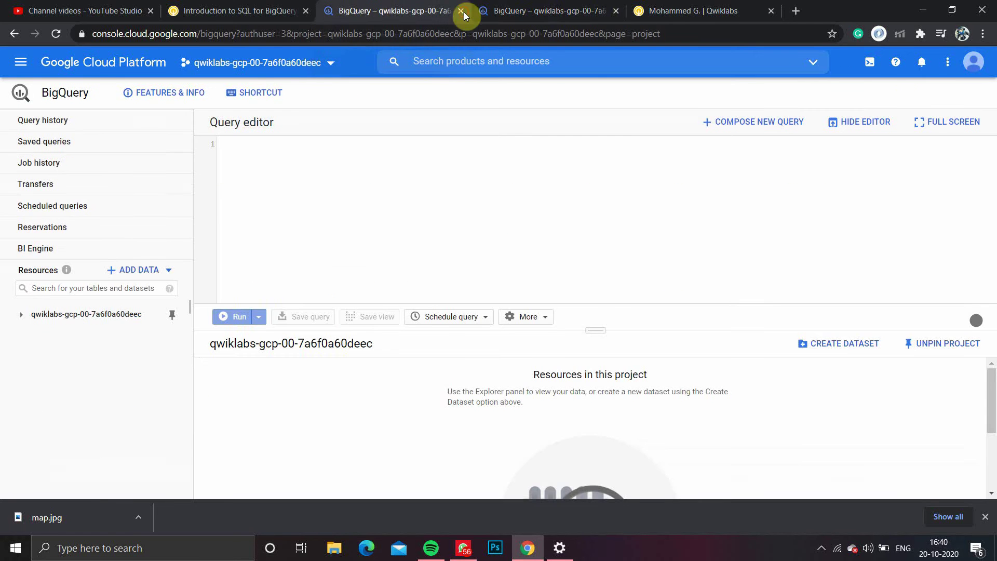
click(285, 8)
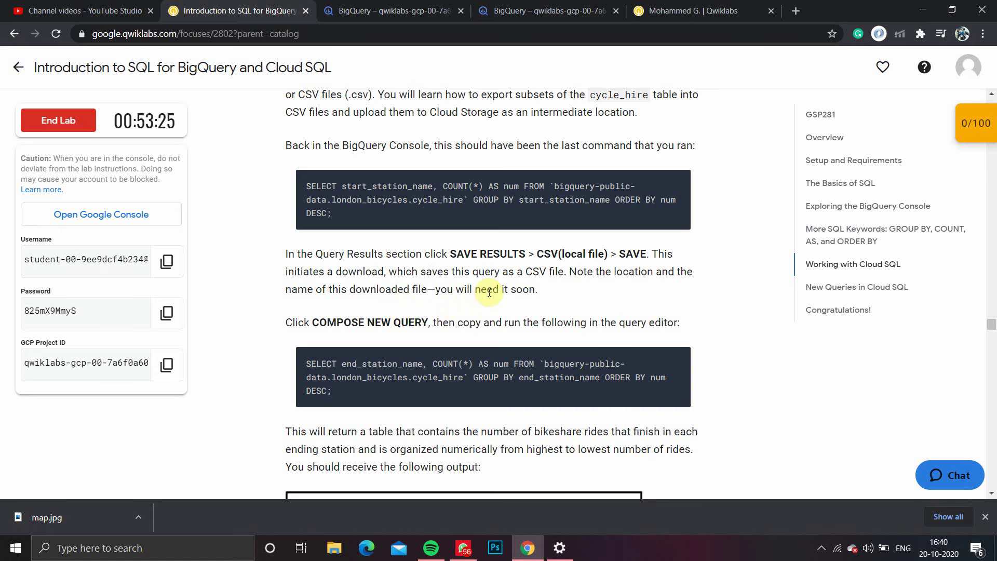
scroll(523, 407, down, 2)
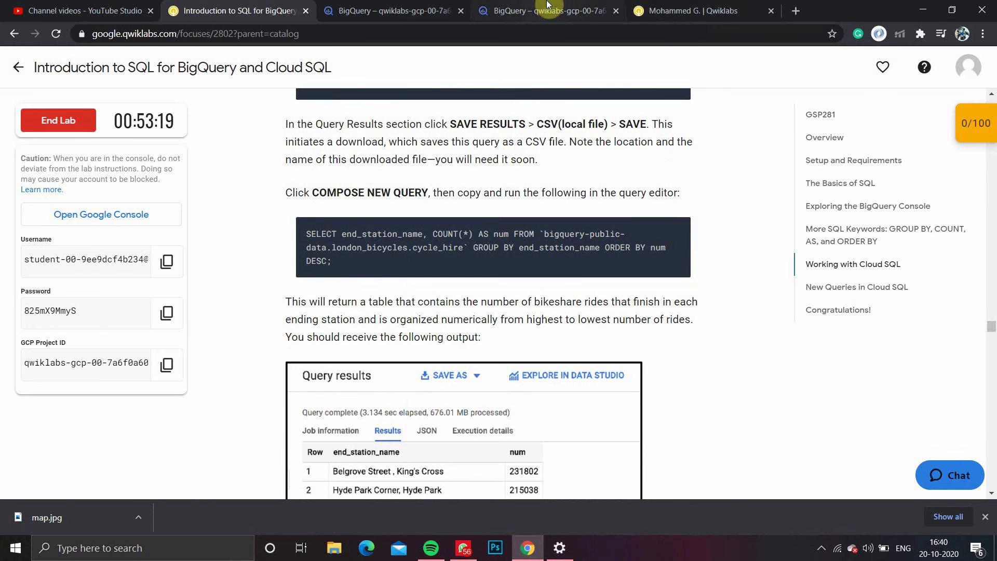
click(361, 10)
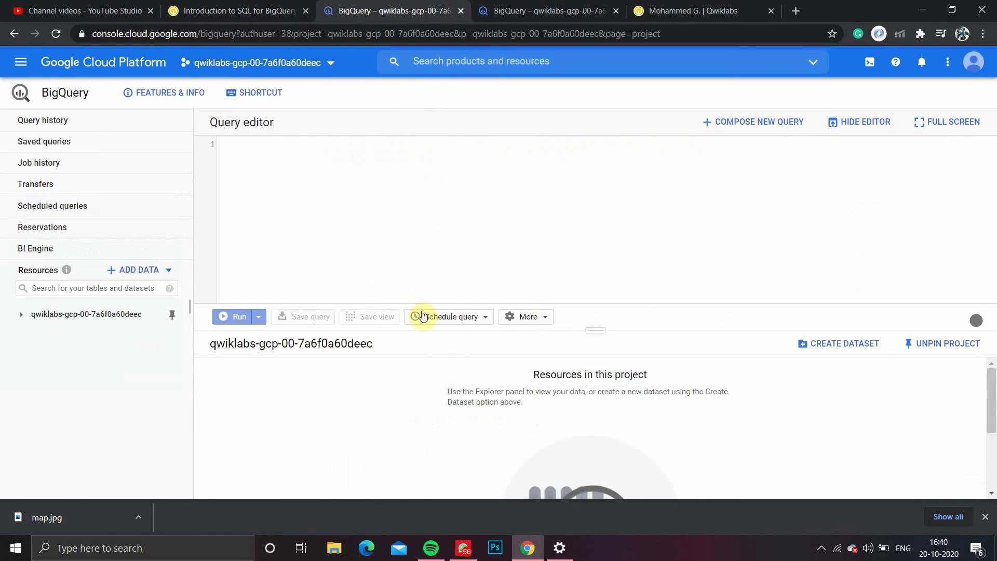
click(519, 4)
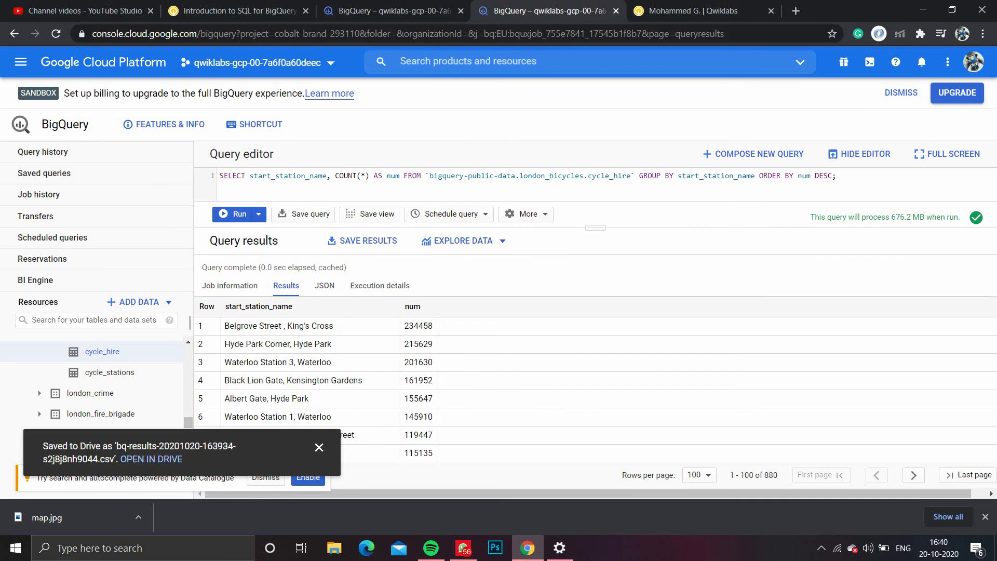
click(155, 459)
Replace the BigQuery query with SELECT end_station_name, COUNT(*) AS num FROM `bigquery-public-data.london_bicycles.cycle_hire` GROUP BY end_station_name ORDER BY num DESC; and run it.
click(457, 9)
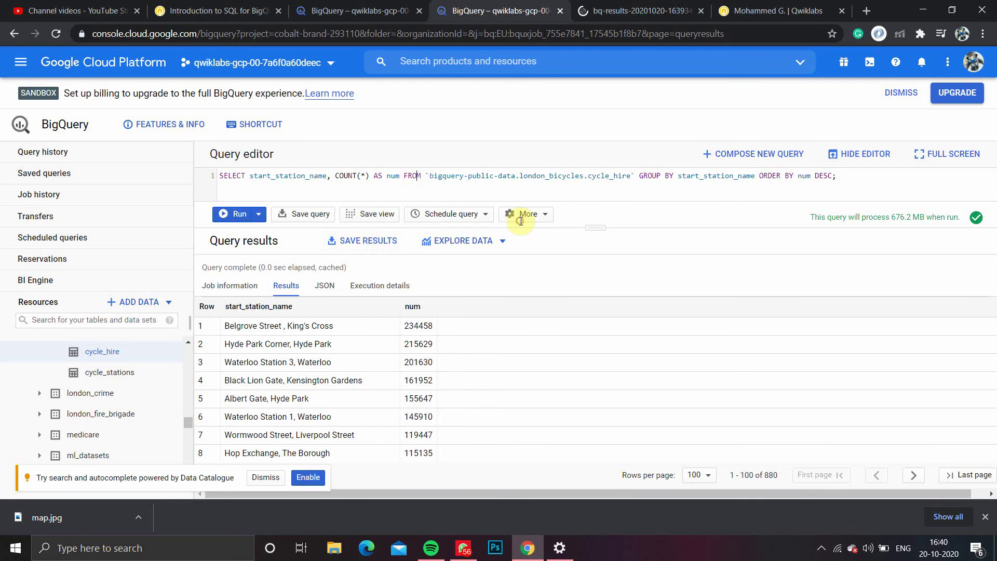
key(ctrl+a)
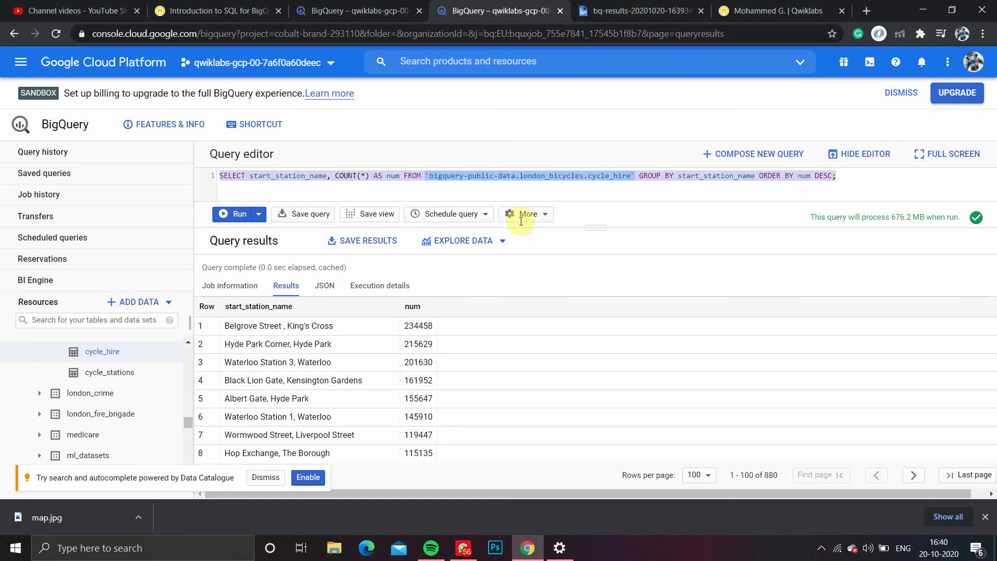
text(SELECT end_station_name, COUNT(*) AS num FROM `bigquery-public-data.london_bicycles.cycle_hire` GROUP BY end_station_name ORDER BY num DESC;)
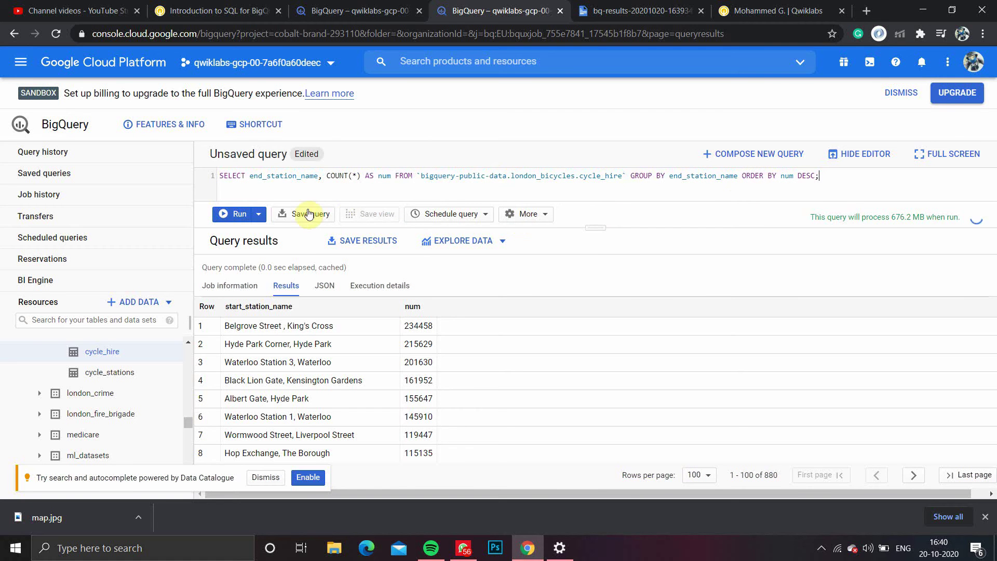
click(238, 214)
Compare the end_station_name results in BigQuery with the lab's expected output and read the instructions on saving and uploading the CSV files.
click(379, 10)
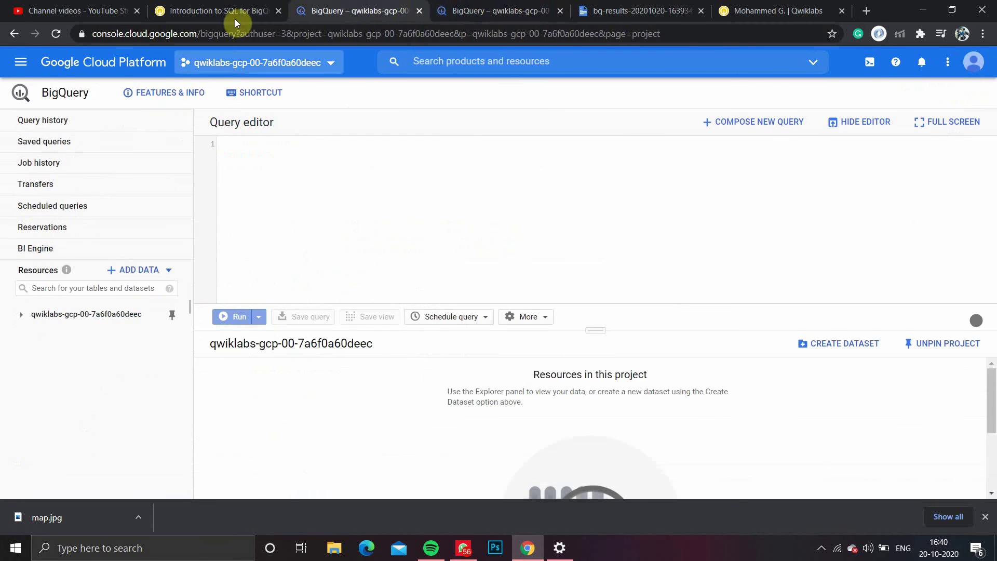
click(213, 10)
scroll(606, 445, down, 4)
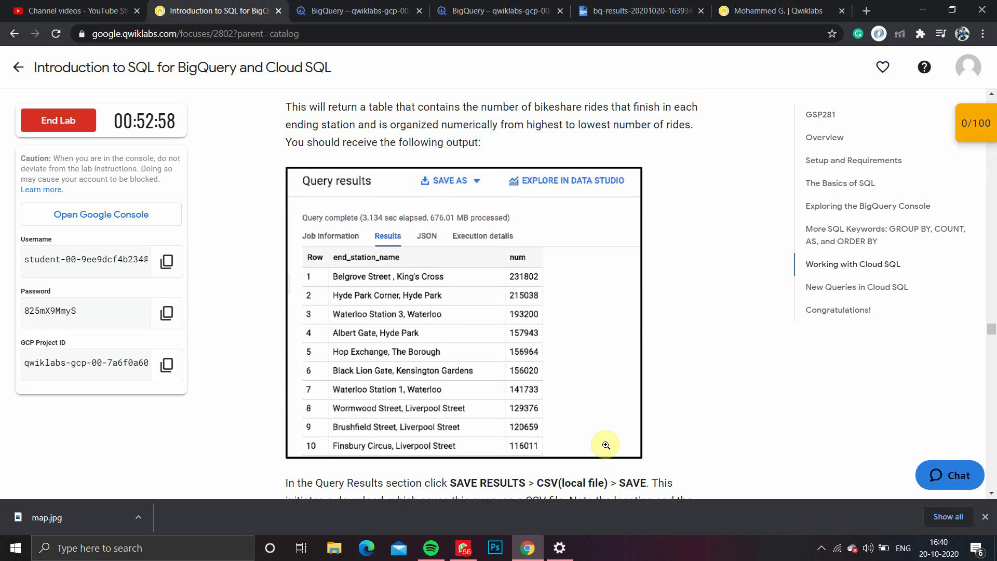
scroll(606, 445, down, 1)
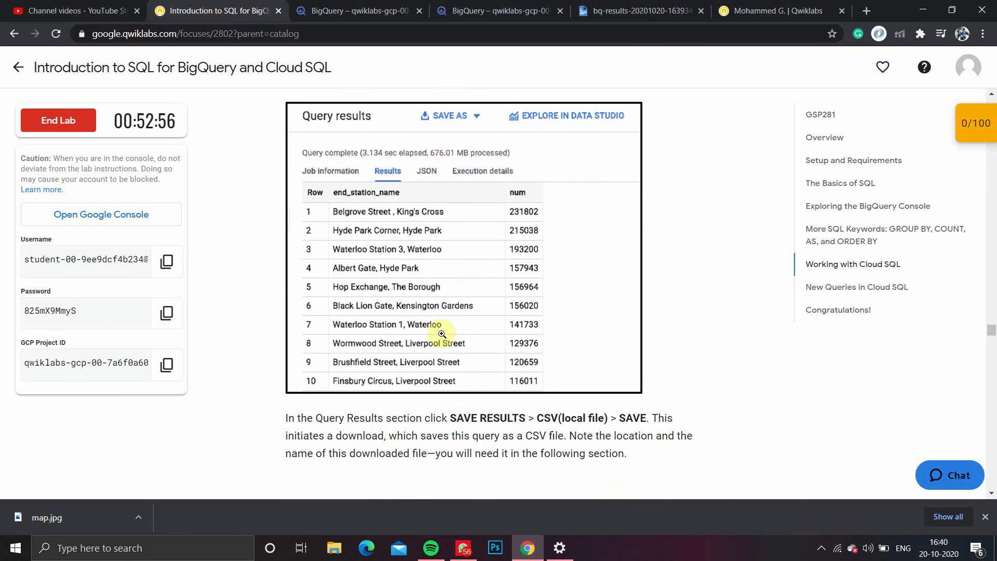
click(488, 11)
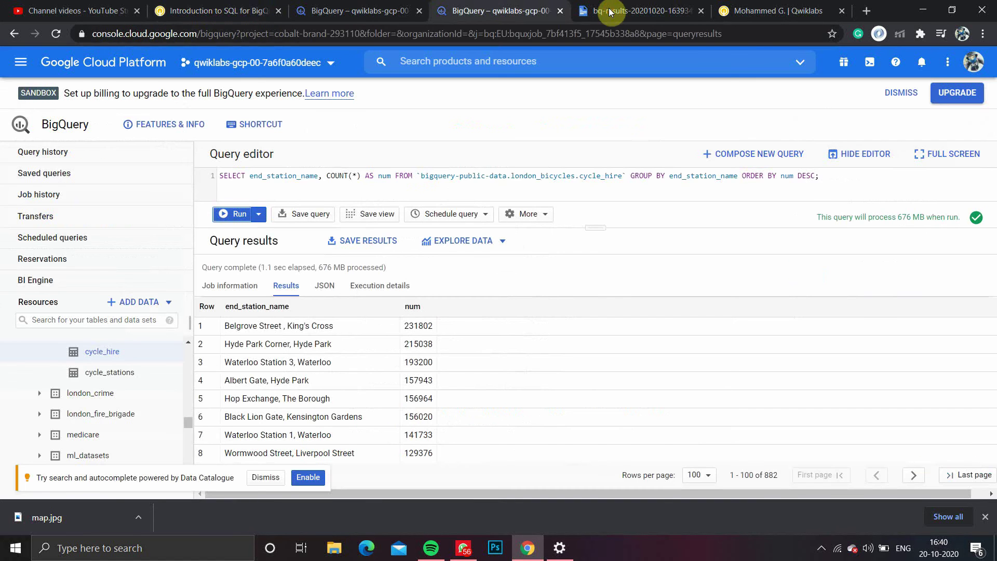
click(285, 11)
scroll(592, 400, down, 3)
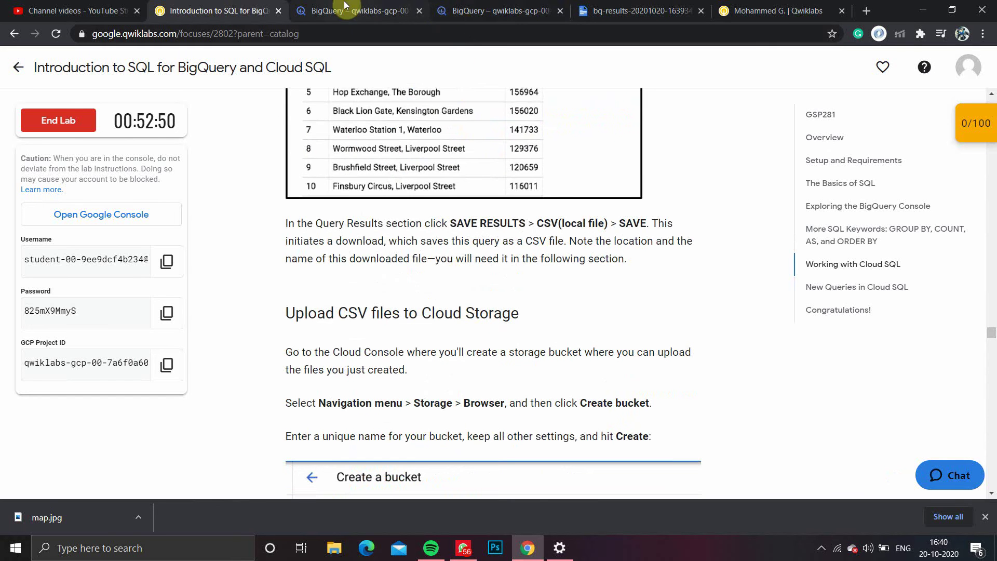
Save the end_station_name query results from BigQuery as a CSV in Google Drive.
click(358, 11)
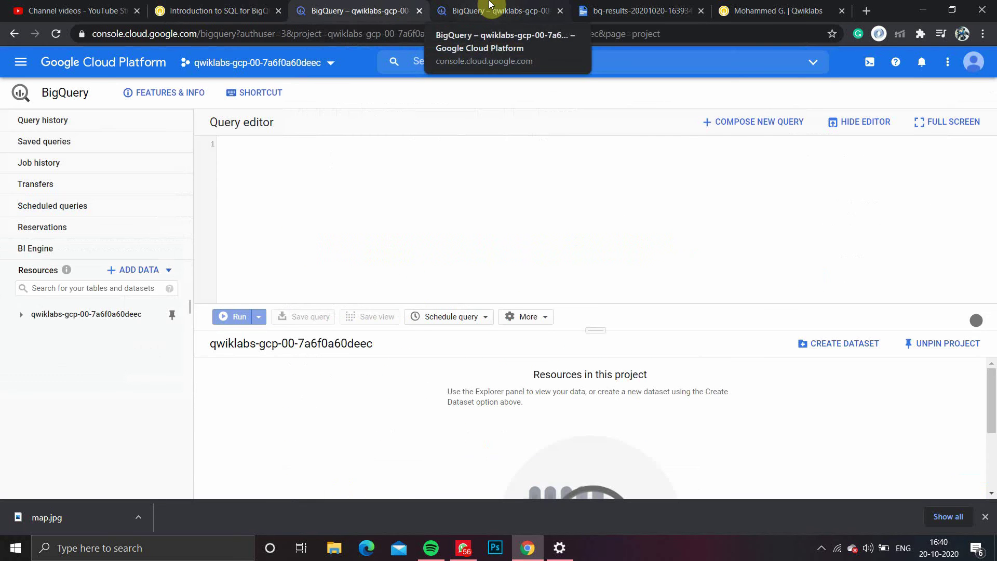
click(489, 6)
click(363, 241)
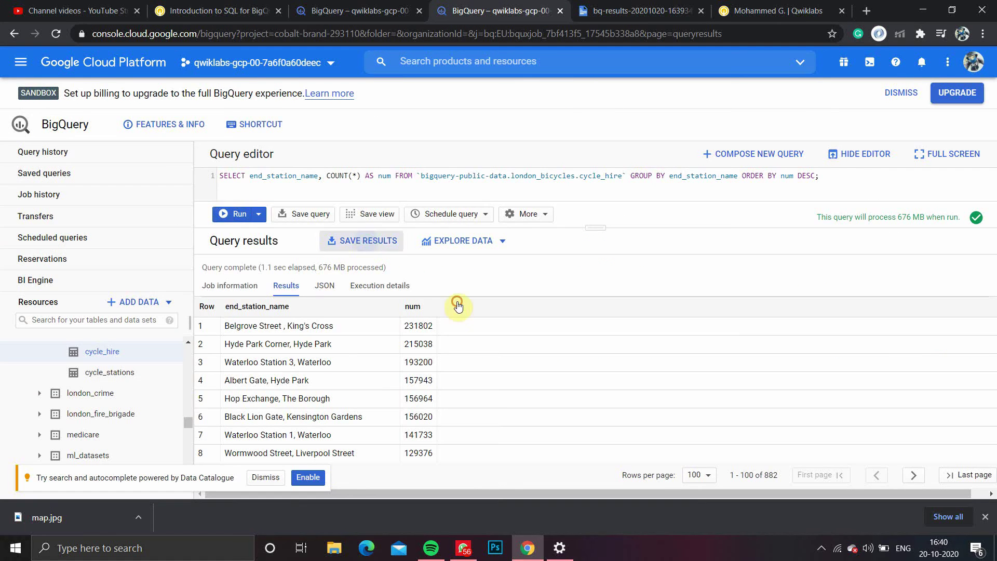
click(840, 392)
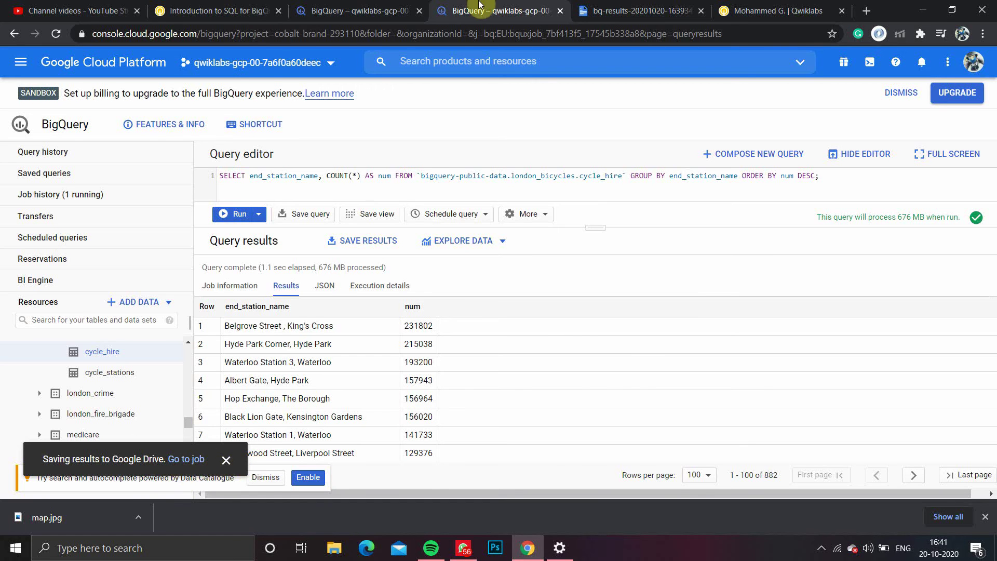
Check the lab's Cloud Storage upload instructions, and open the saved end_station_name CSV in Google Drive from BigQuery.
click(334, 10)
click(239, 6)
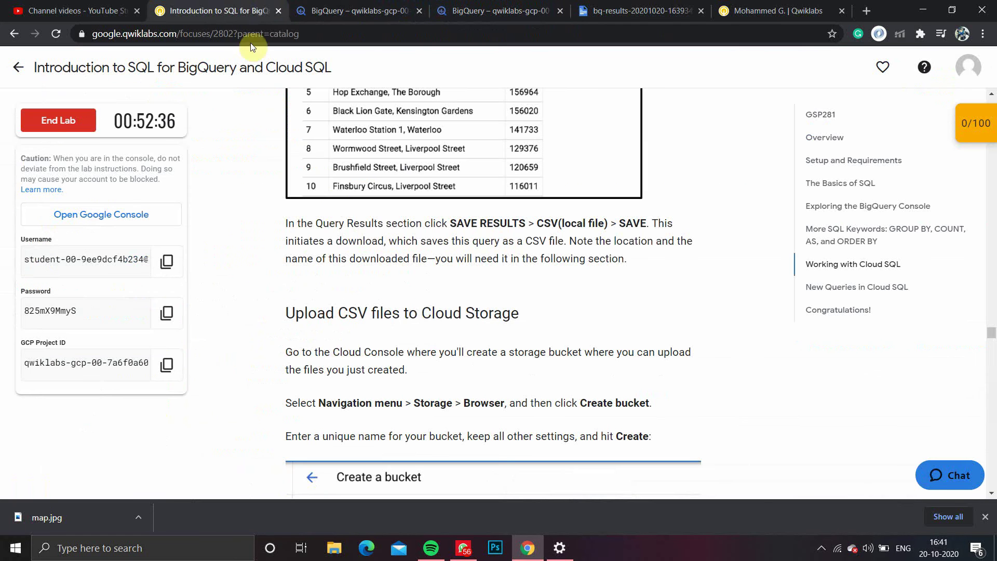
scroll(408, 358, down, 1)
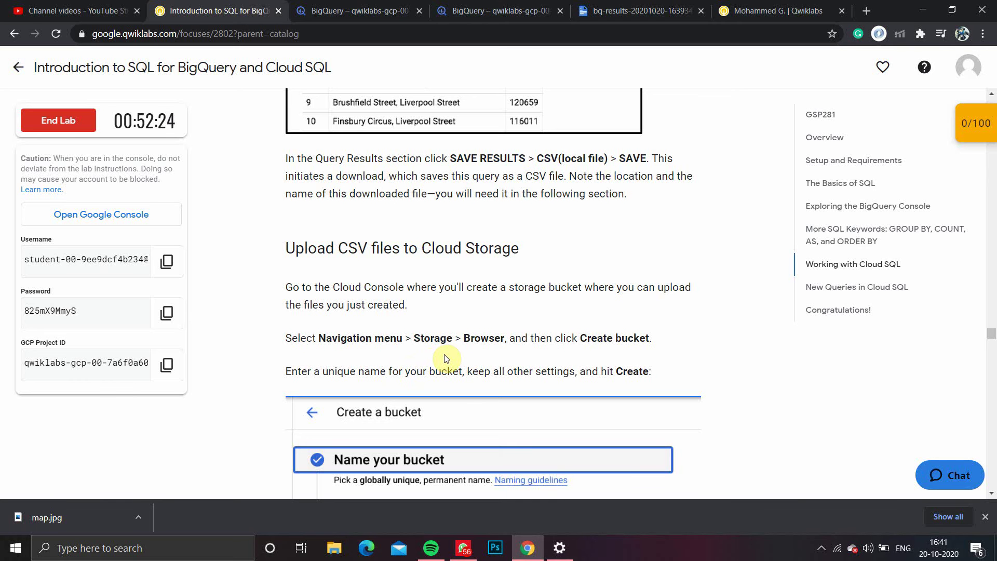
click(496, 11)
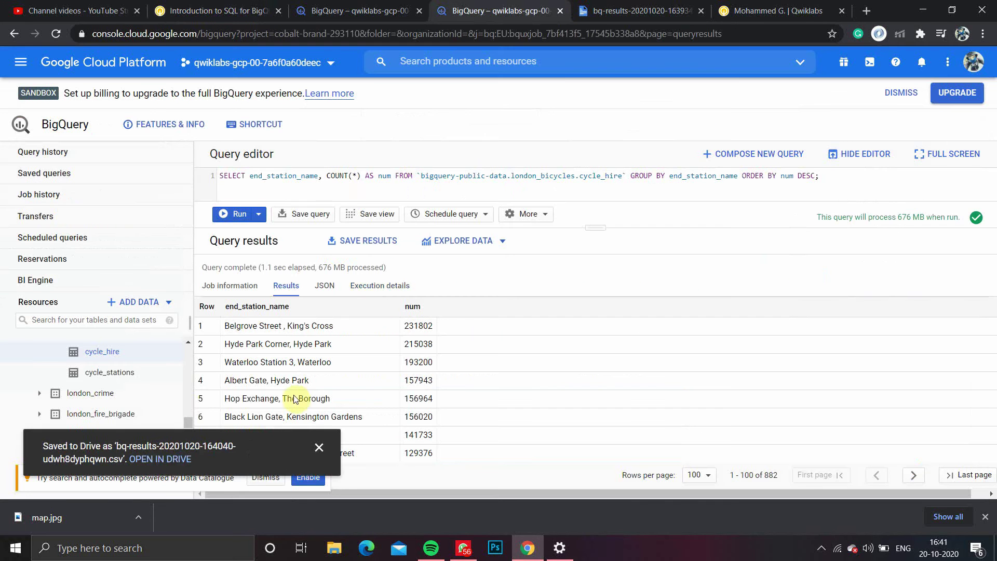
click(161, 459)
Review the lab's instructions for naming a Cloud Storage bucket and finding Storage in the console.
click(338, 11)
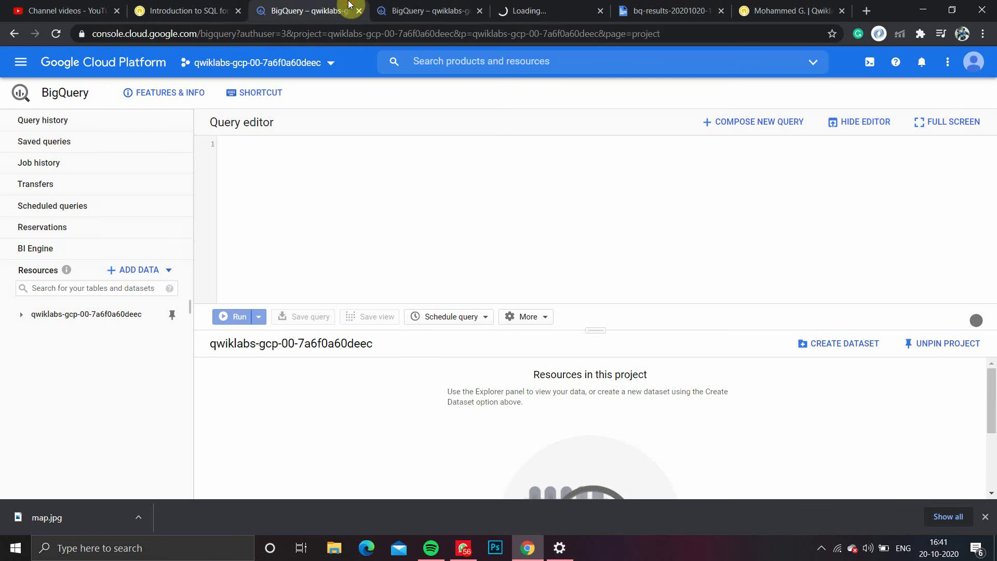
click(172, 10)
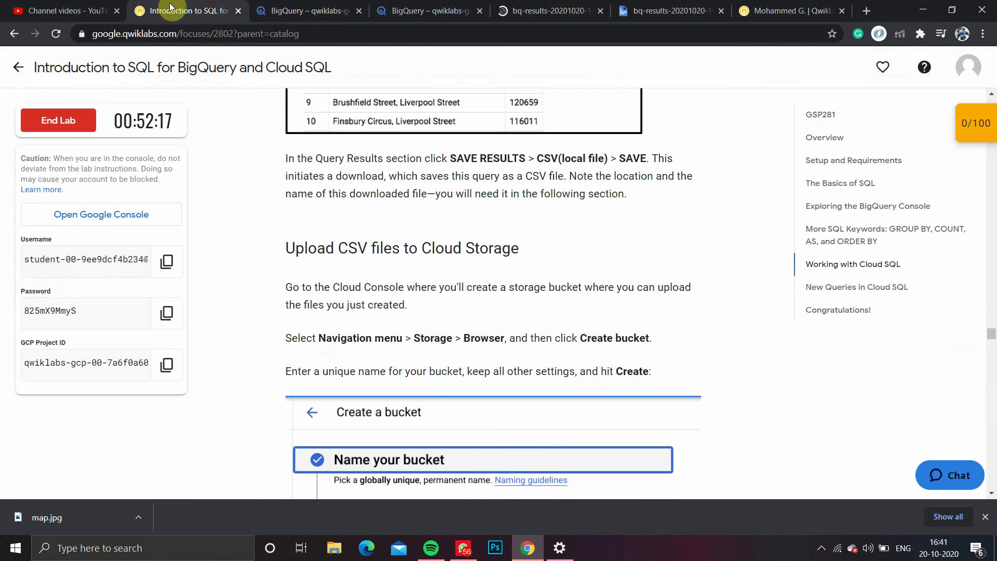
scroll(440, 324, down, 4)
scroll(439, 324, down, 3)
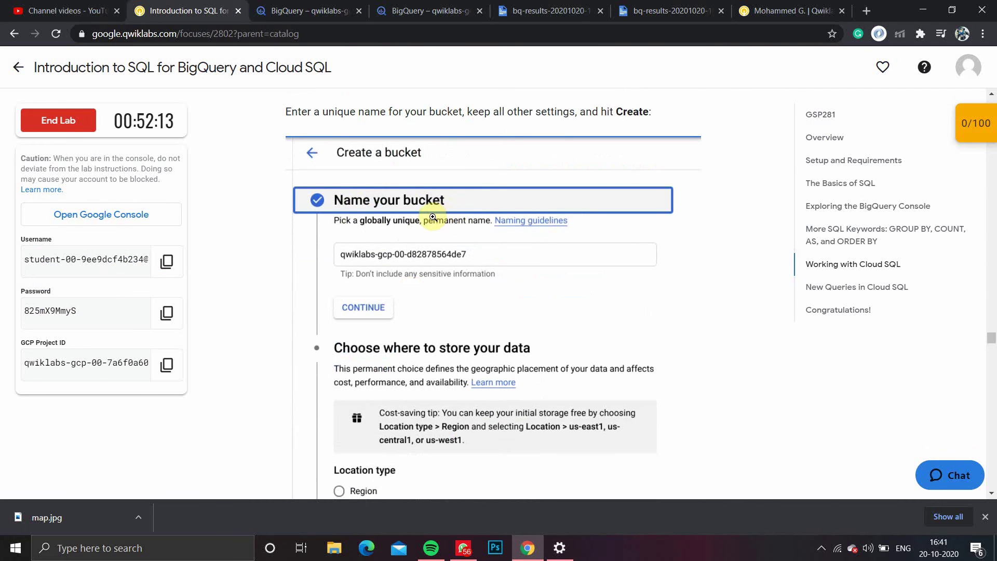
click(447, 11)
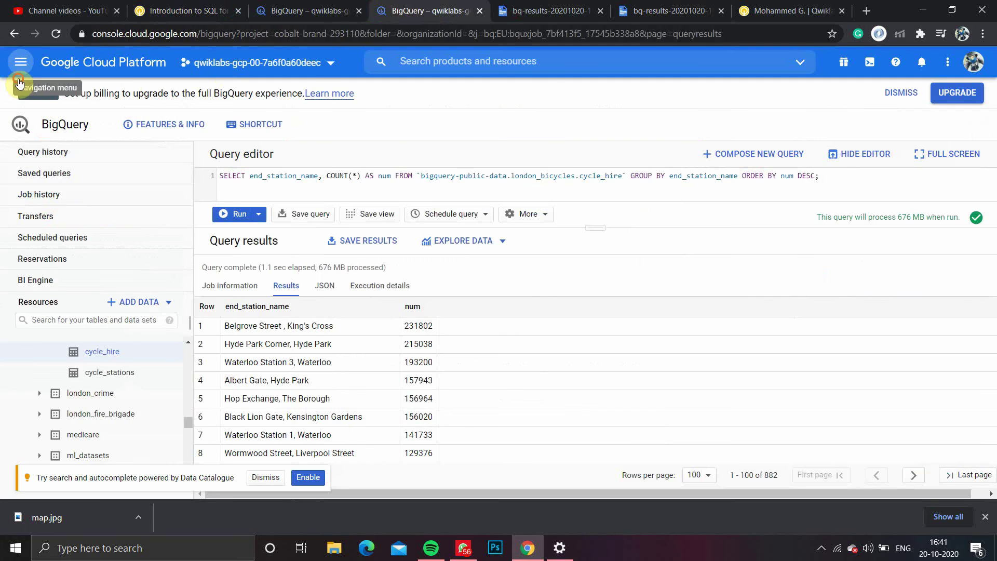
click(19, 63)
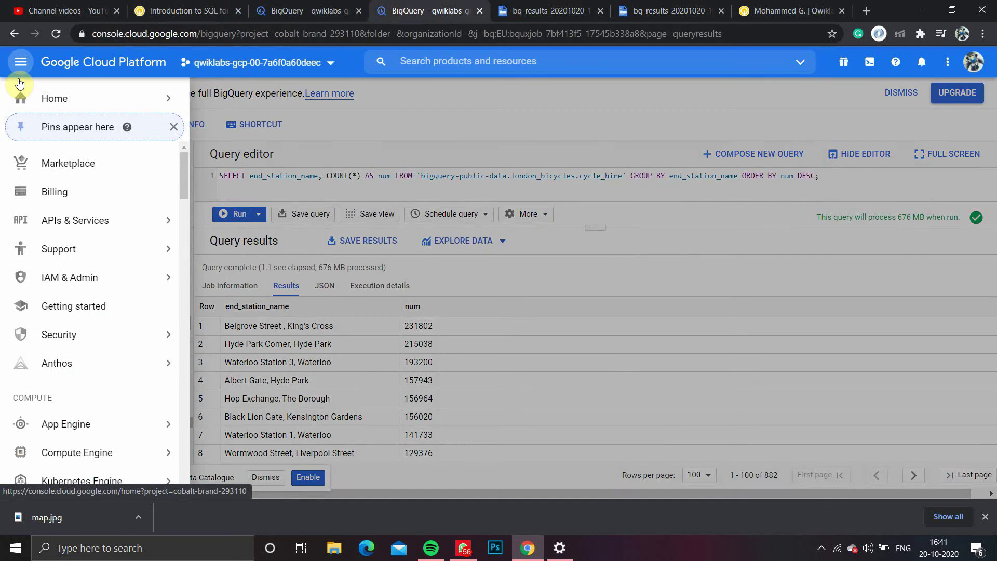
click(353, 10)
click(214, 11)
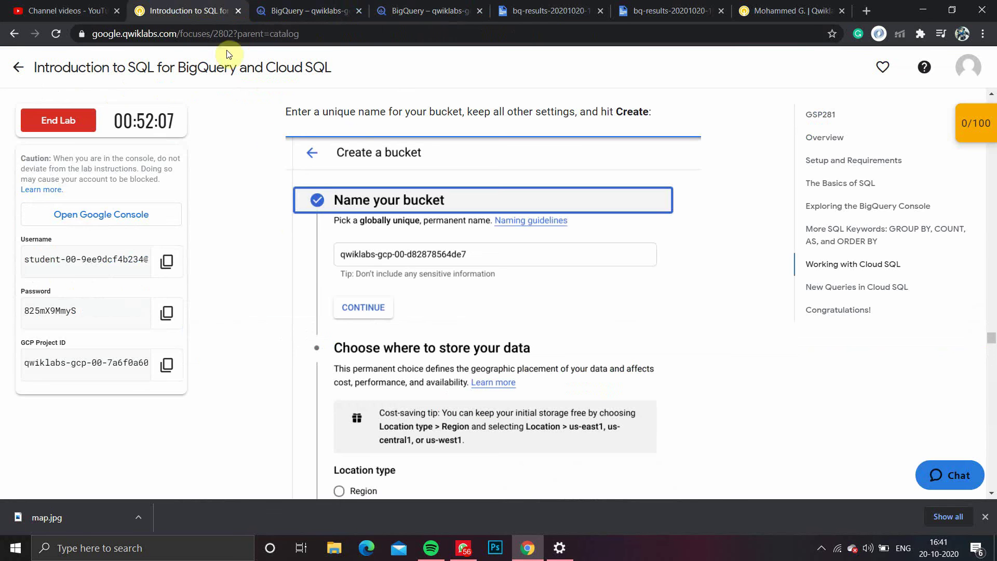
scroll(442, 325, down, 1)
scroll(365, 224, up, 1)
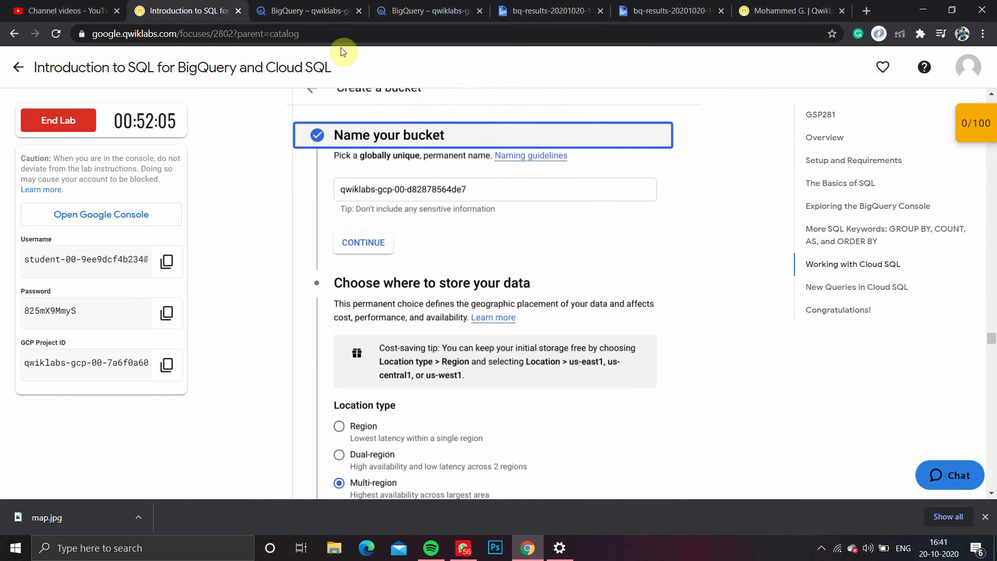
Open the Cloud Storage browser from the console session where the queries were run.
click(426, 10)
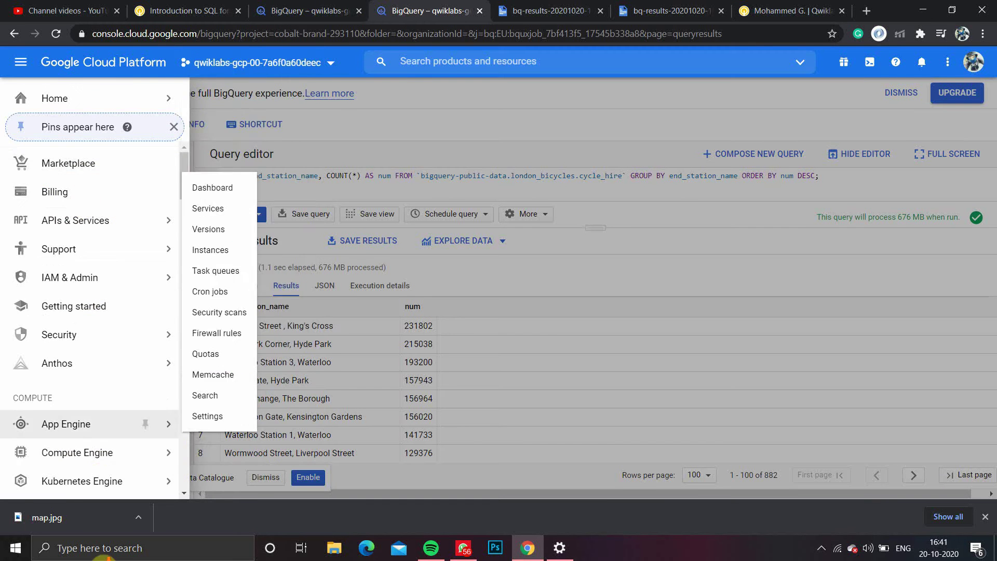
scroll(52, 410, down, 6)
mouse_move(89, 269)
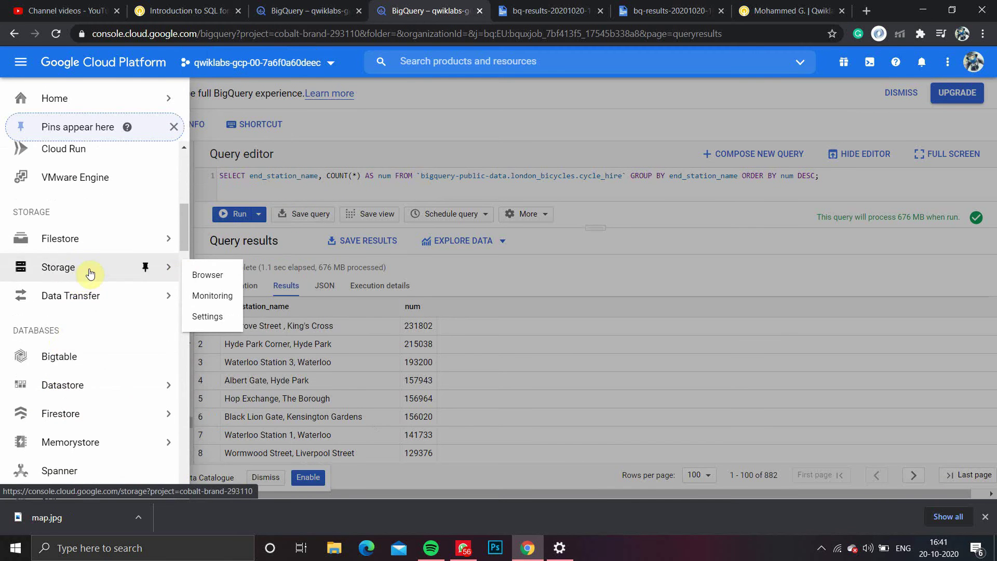
click(207, 274)
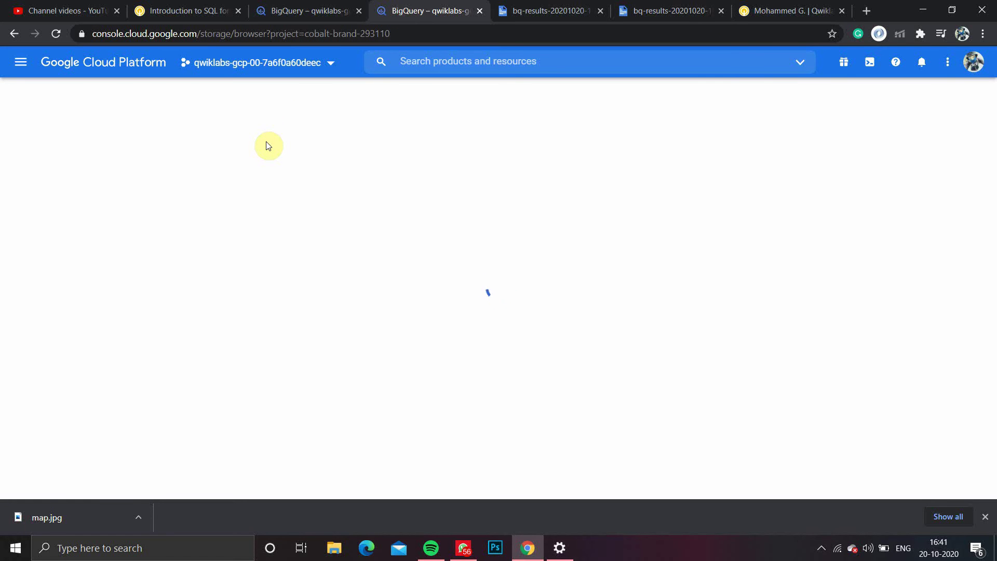
Copy the GCP Project ID from the lab page and open the Cloud Storage browser in the lab account's console.
click(187, 12)
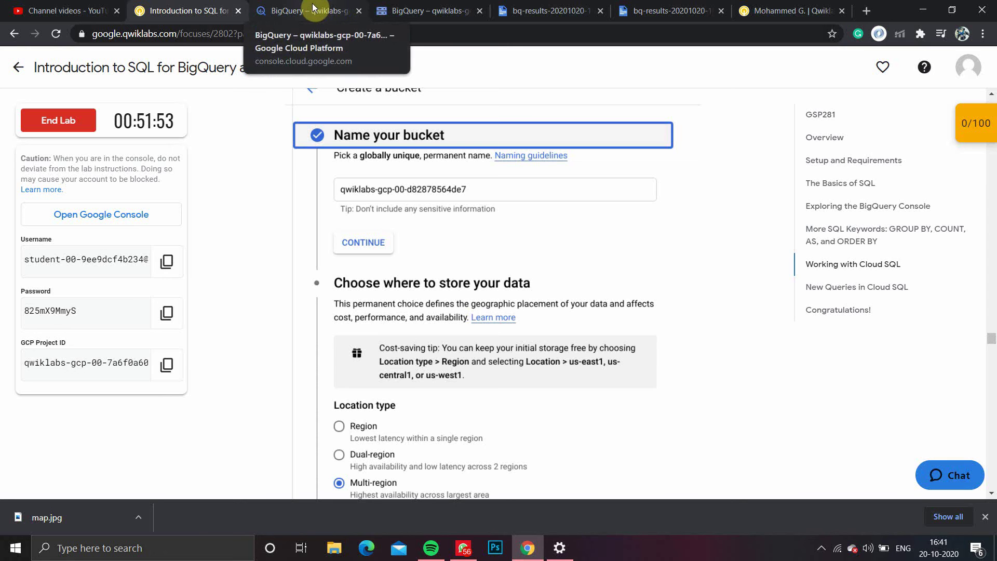
click(166, 365)
click(425, 10)
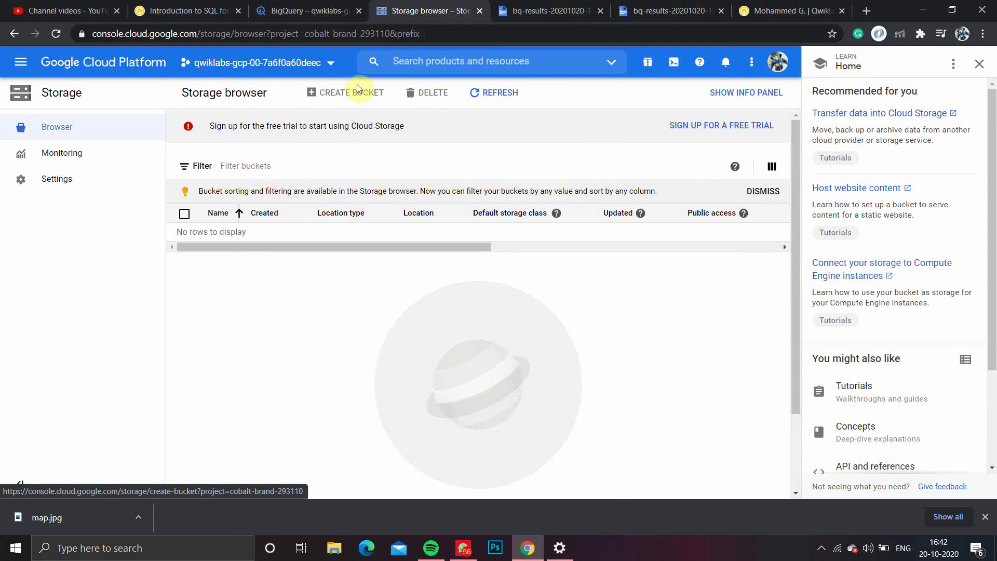
click(310, 12)
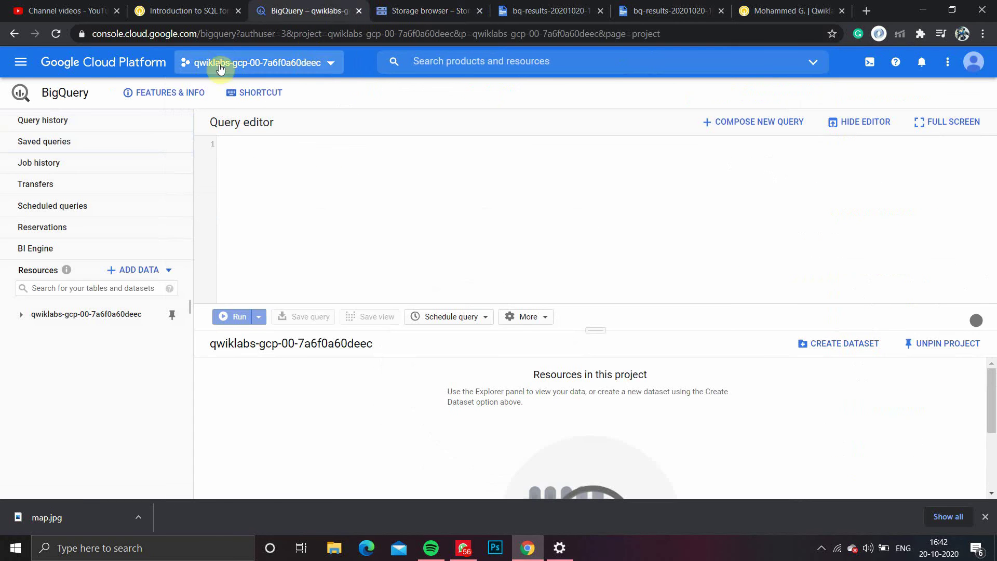
click(21, 61)
scroll(81, 403, down, 5)
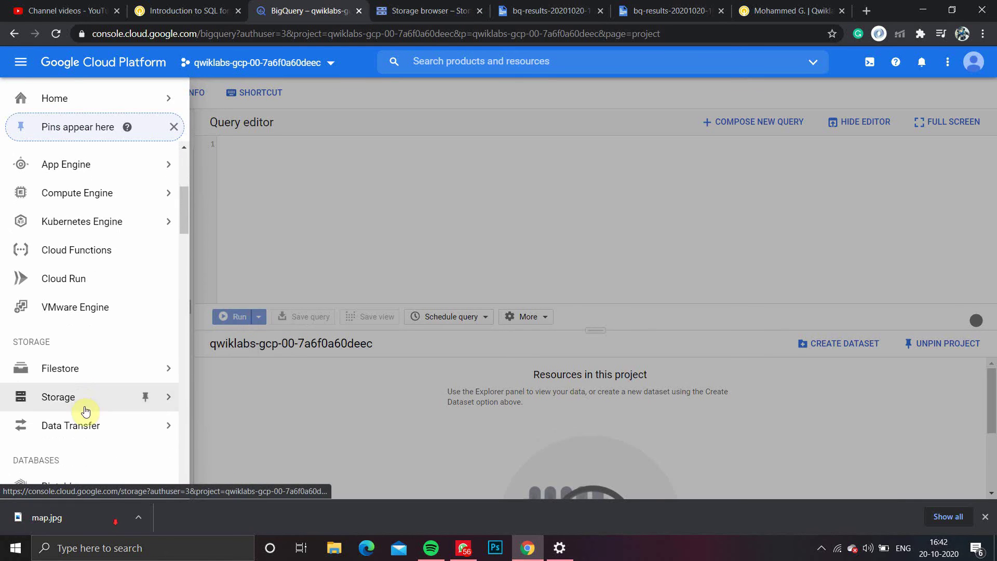
click(84, 399)
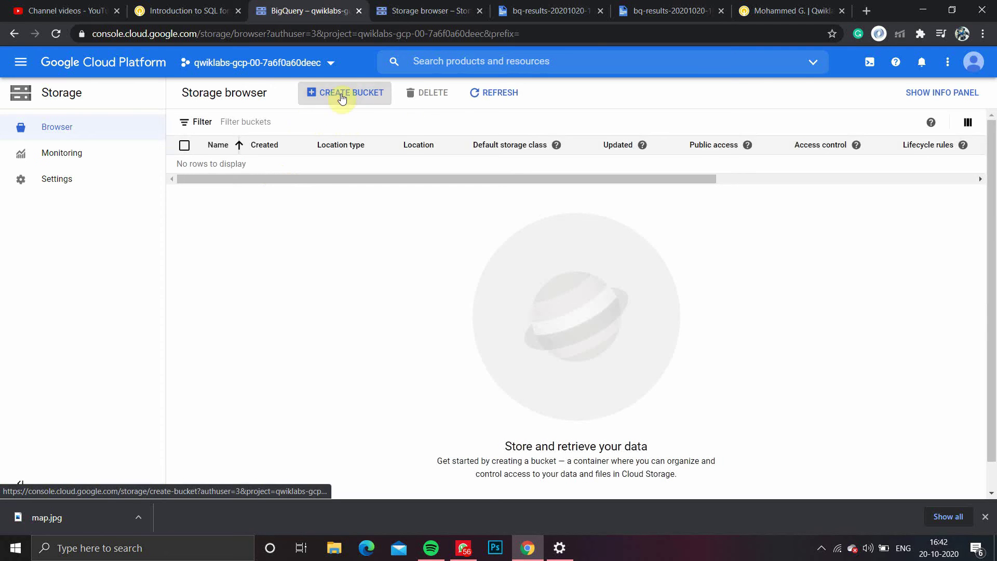
Start a new storage bucket and name it with the copied project ID, qwiklabs-gcp-00-7a6f0a60deec.
click(347, 97)
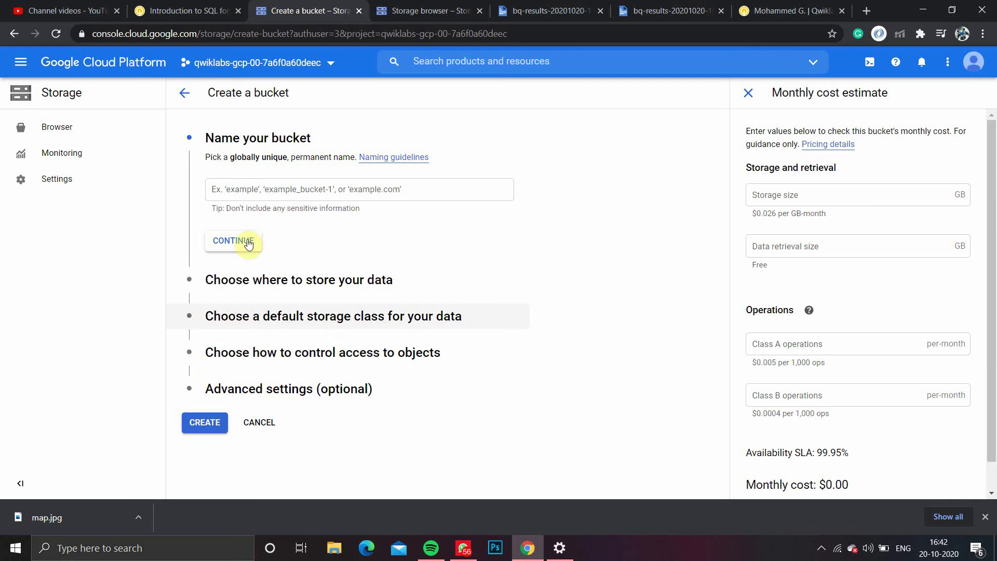
click(254, 191)
key(ctrl+v)
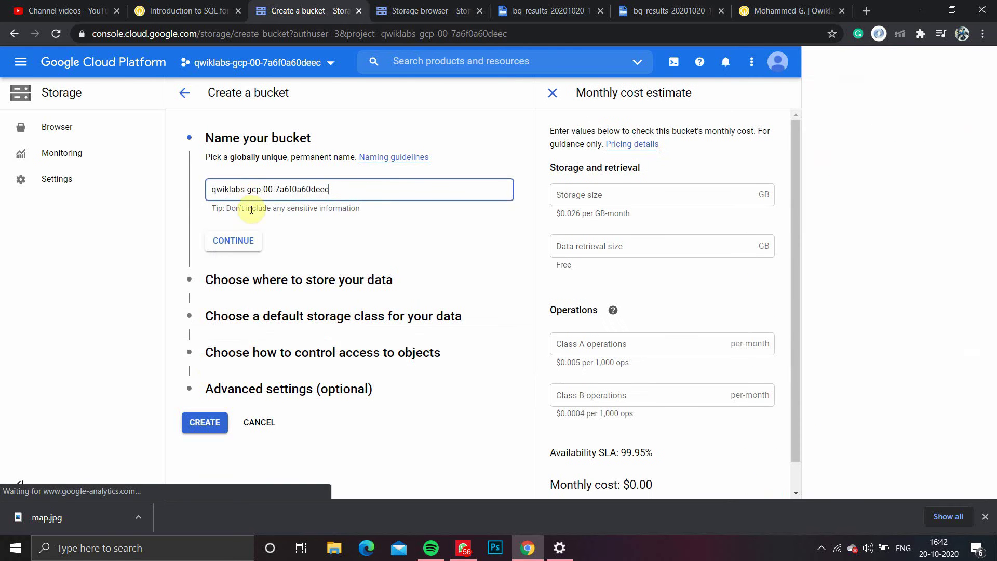
click(228, 254)
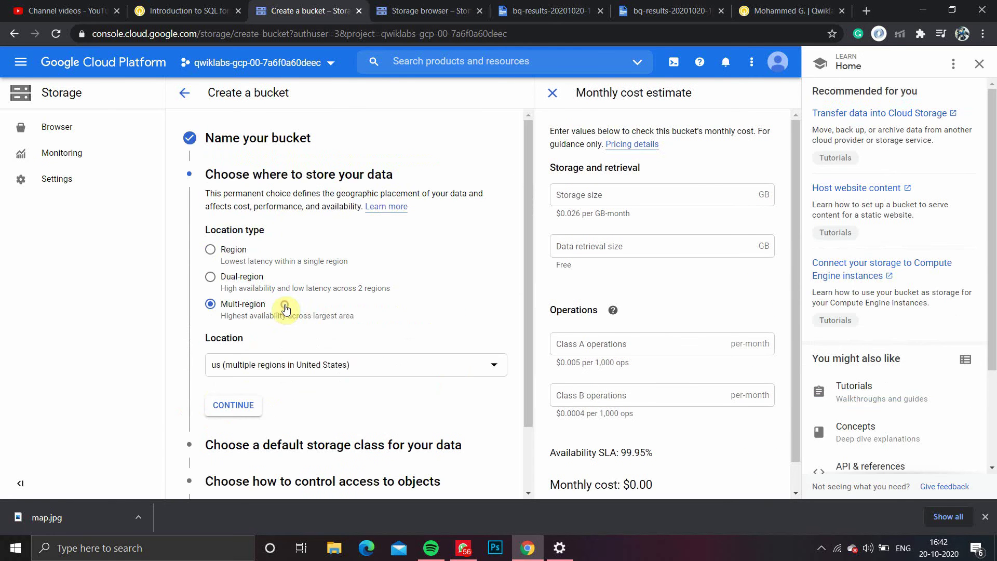
Compare the bucket's location settings with the lab's example and read the surrounding bucket creation instructions.
click(184, 5)
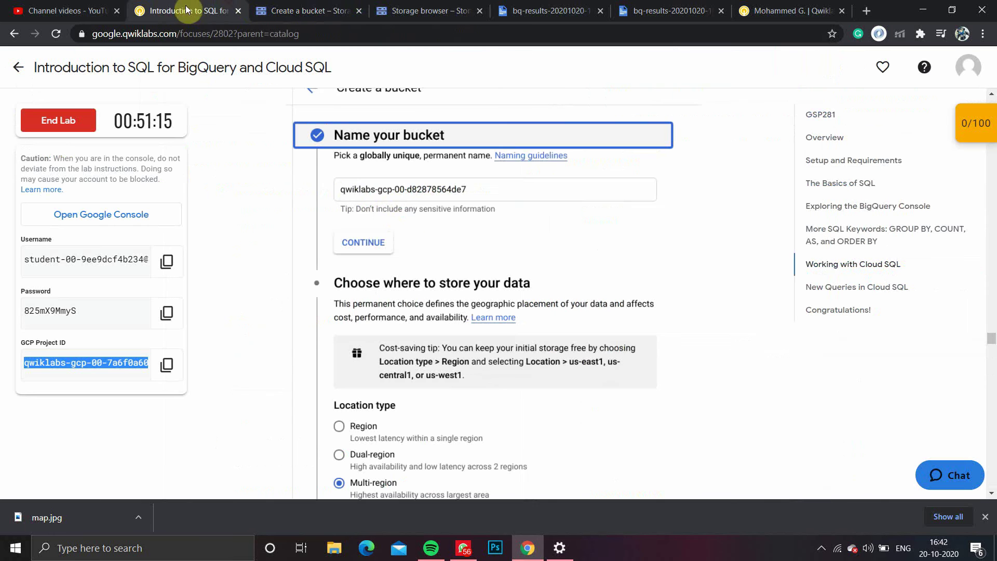
scroll(518, 326, down, 3)
scroll(518, 326, down, 3)
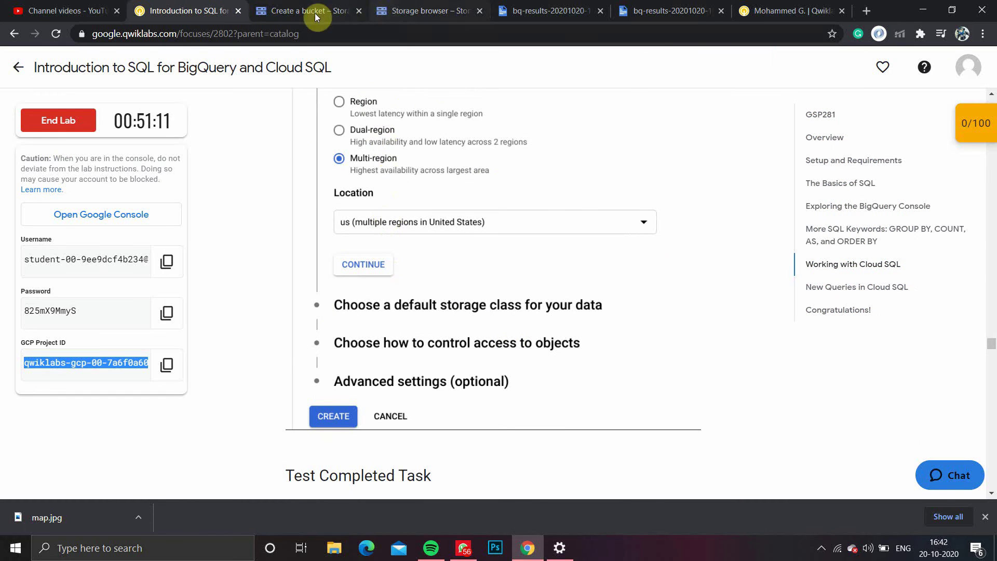
click(295, 10)
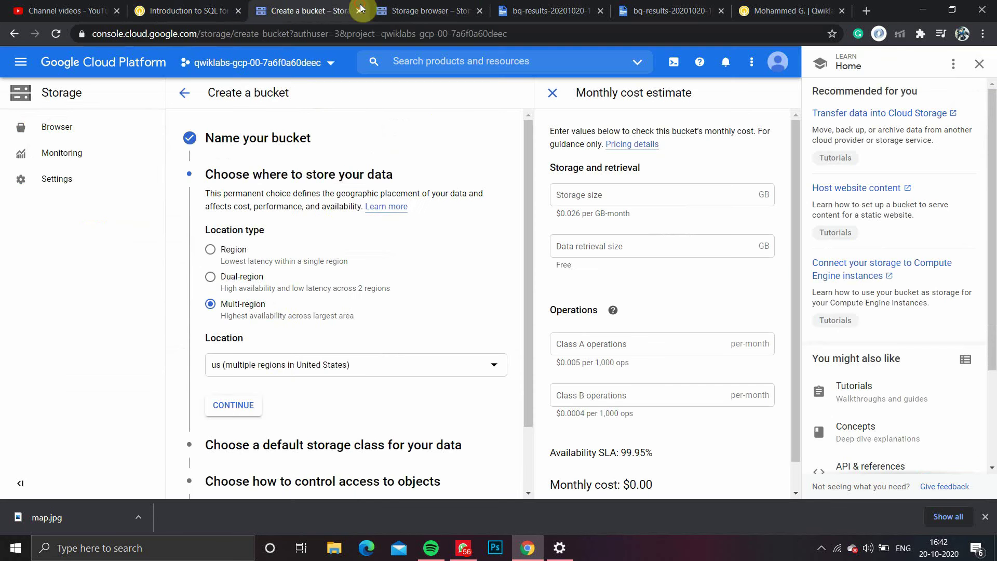
click(192, 10)
scroll(457, 343, down, 5)
scroll(457, 340, down, 3)
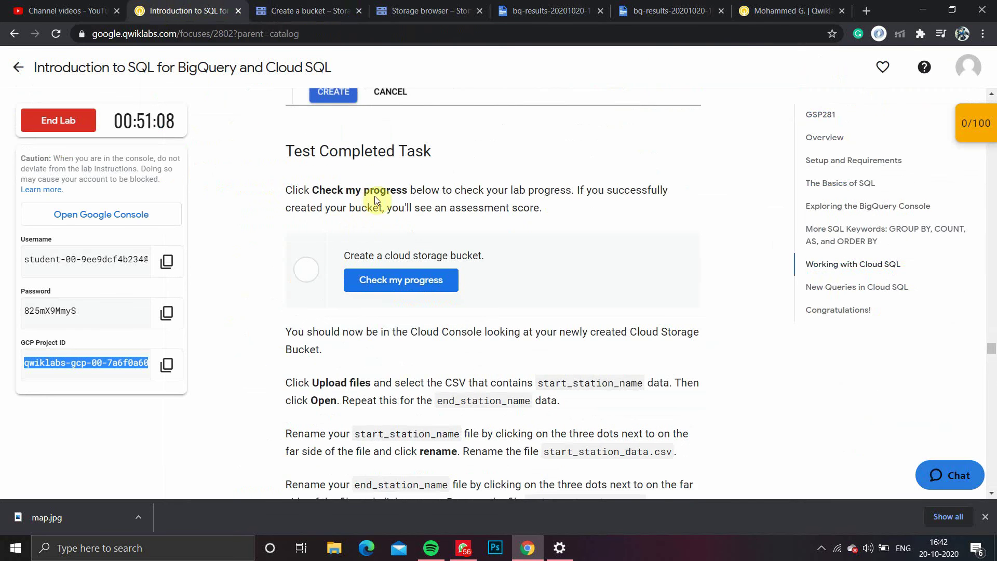
scroll(442, 251, up, 12)
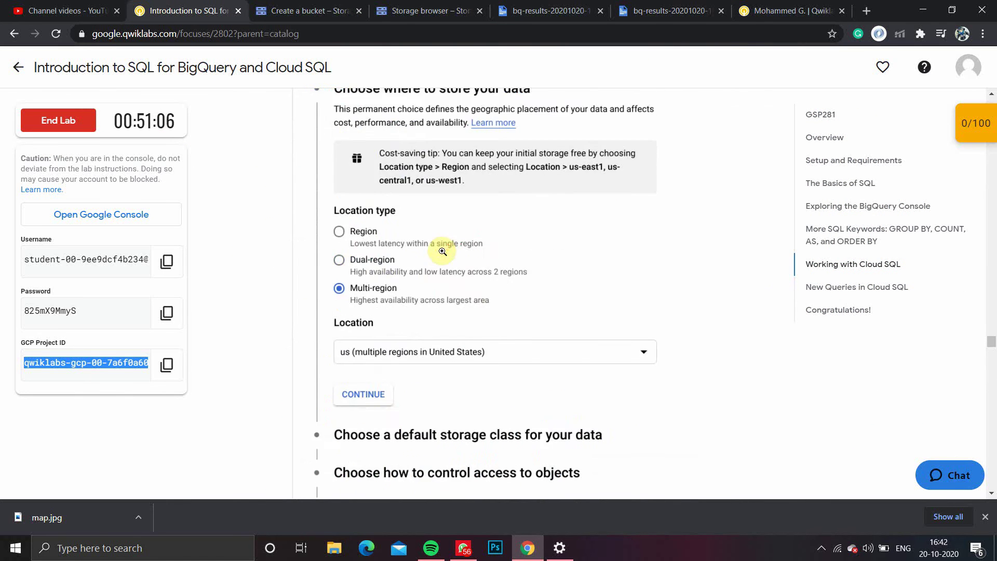
scroll(442, 250, up, 4)
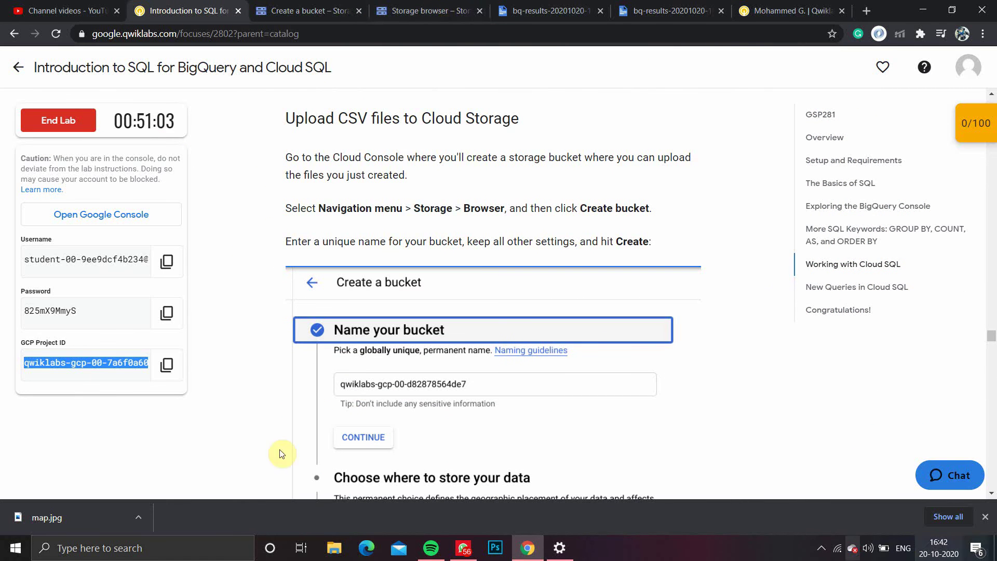
Create the bucket with the default Multi-region location type and the us location, keeping all other settings.
click(317, 11)
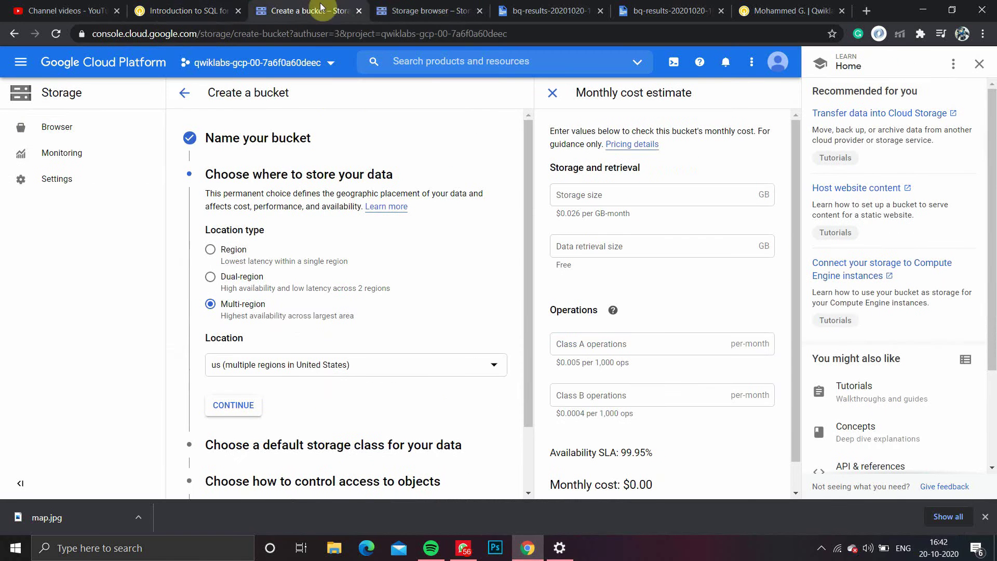
click(233, 407)
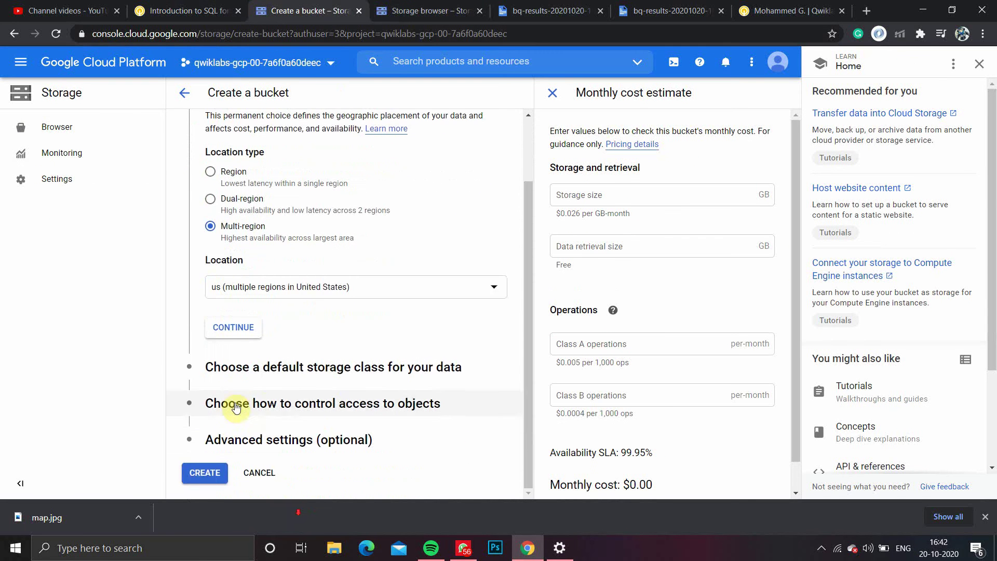
click(203, 472)
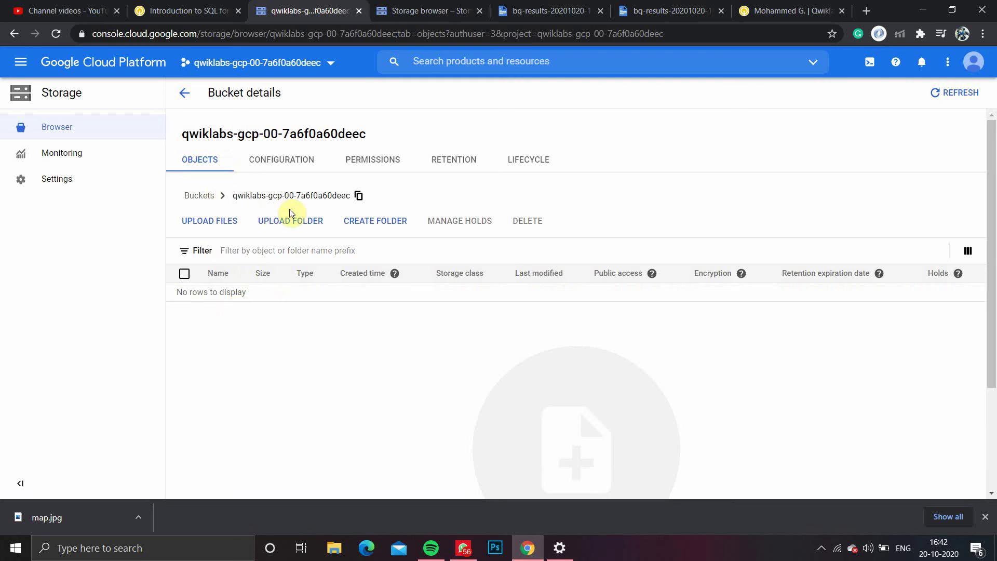
Check the lab progress for the "Create a cloud storage bucket" task on the Qwiklabs page.
click(155, 10)
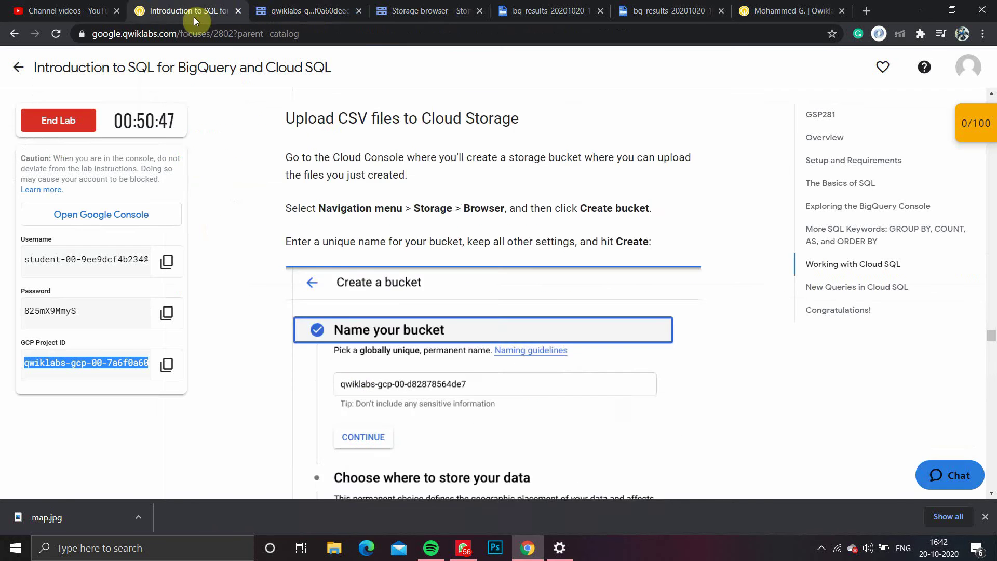
scroll(348, 357, down, 10)
scroll(352, 359, down, 1)
click(377, 347)
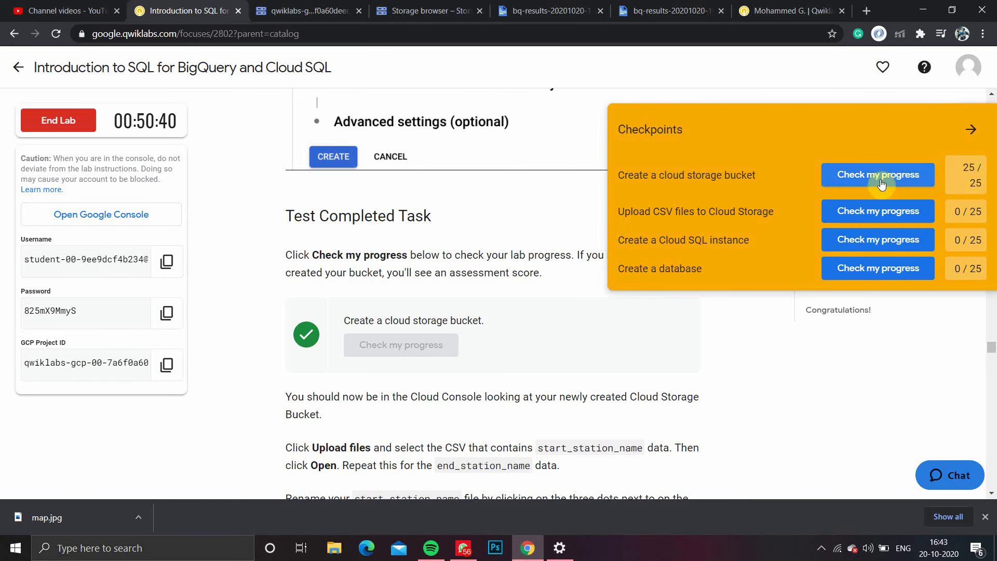
Read the lab's CSV upload and rename instructions, and arrange the browser tabs so both exported CSV files sit beside the bucket page.
scroll(561, 254, down, 5)
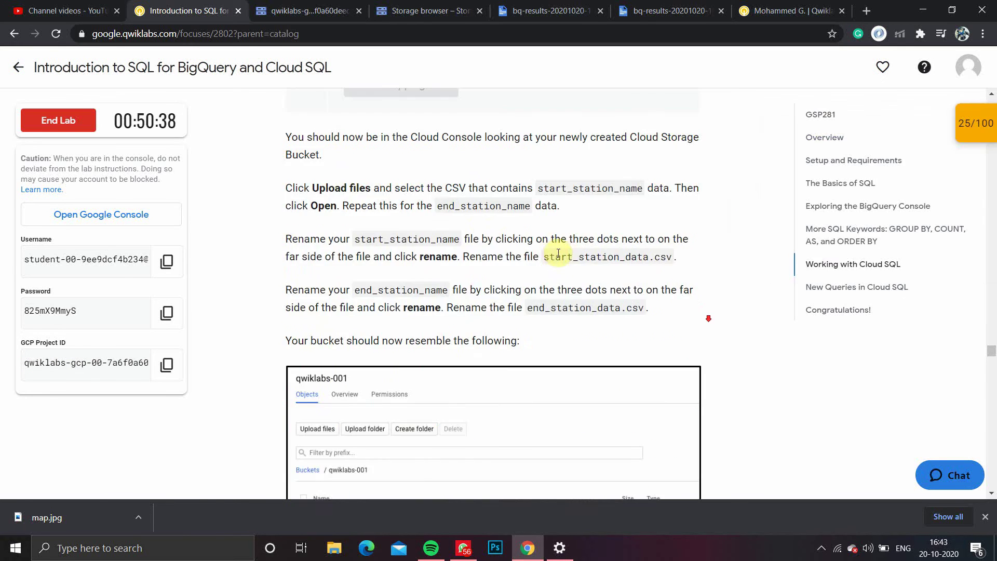
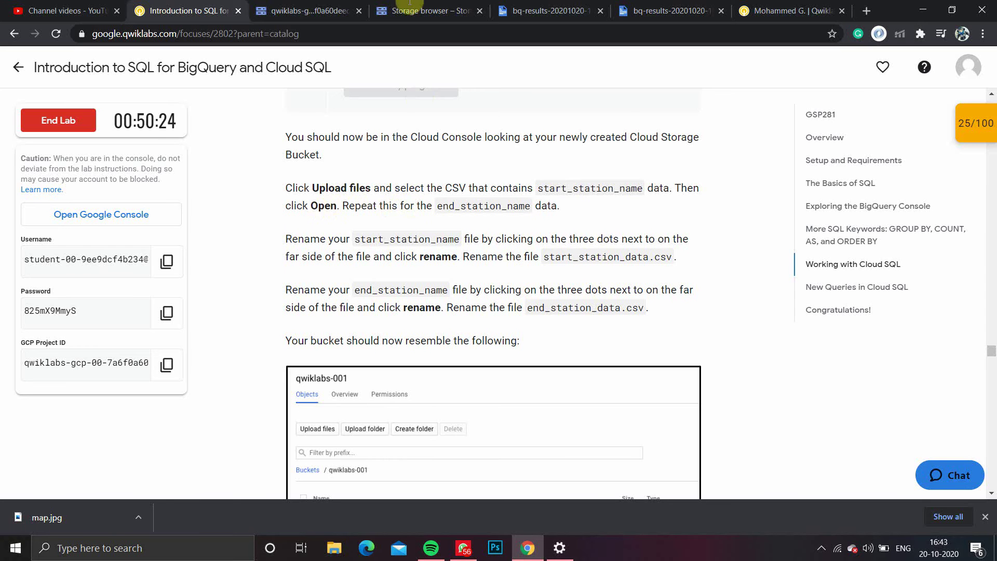
click(292, 7)
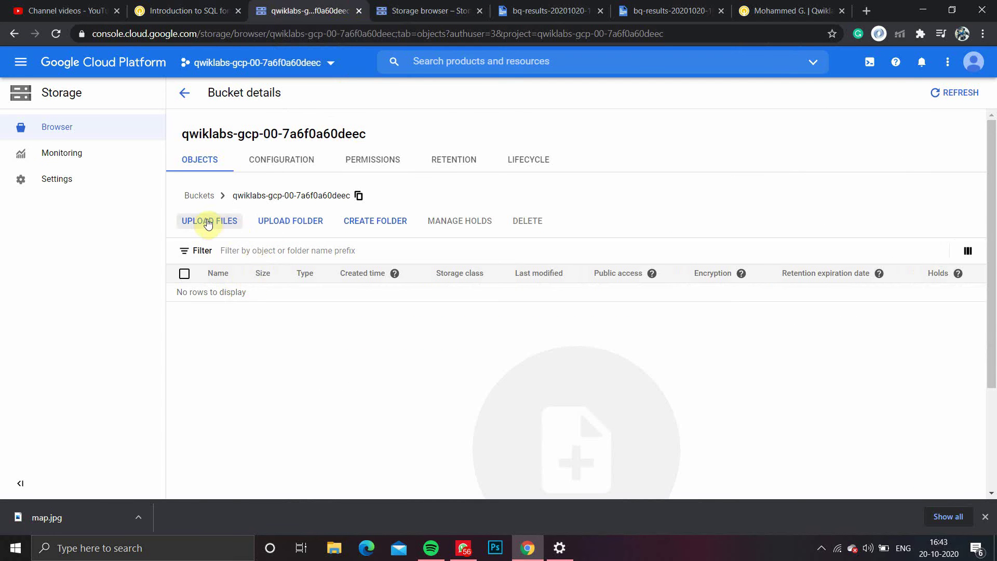
scroll(467, 363, down, 3)
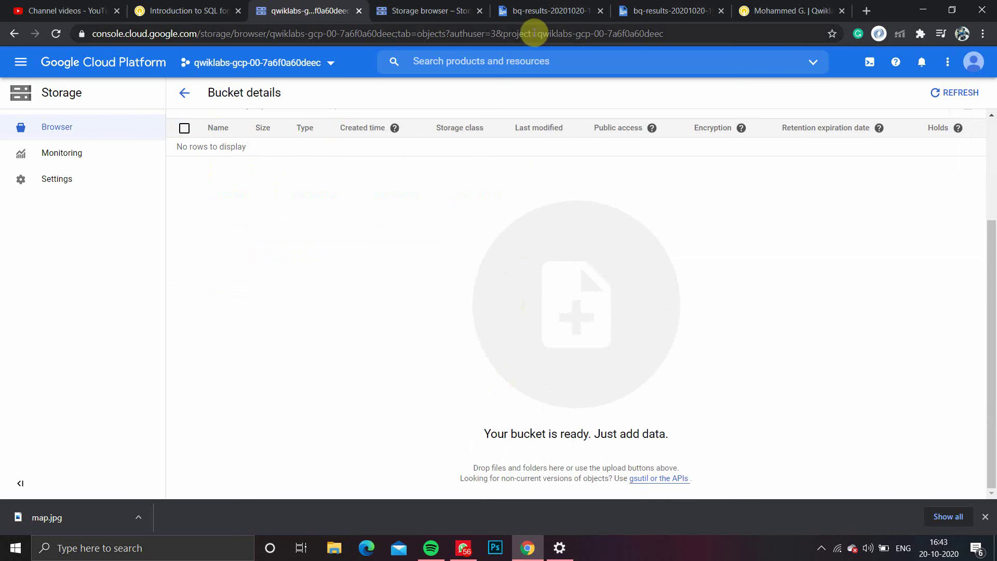
drag(425, 8, 623, 9)
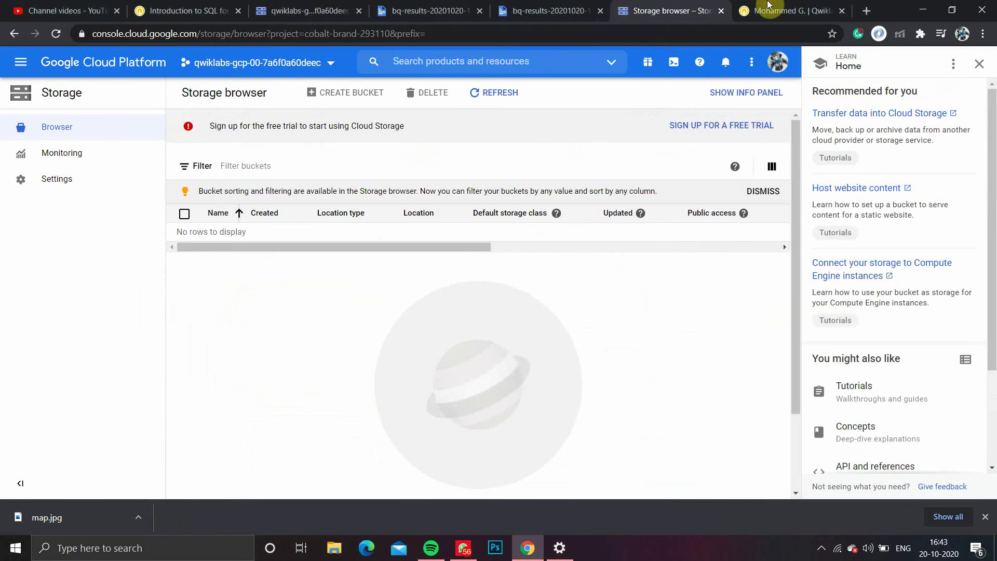
drag(427, 21, 528, 14)
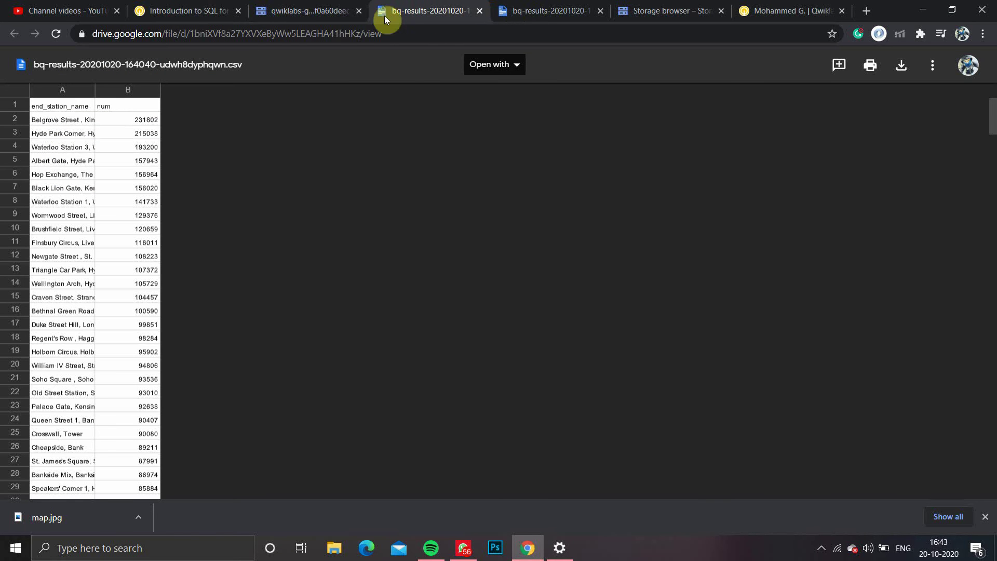
Download the start_station_name and end_station_name CSV result files from Google Drive to the computer.
click(291, 9)
click(471, 10)
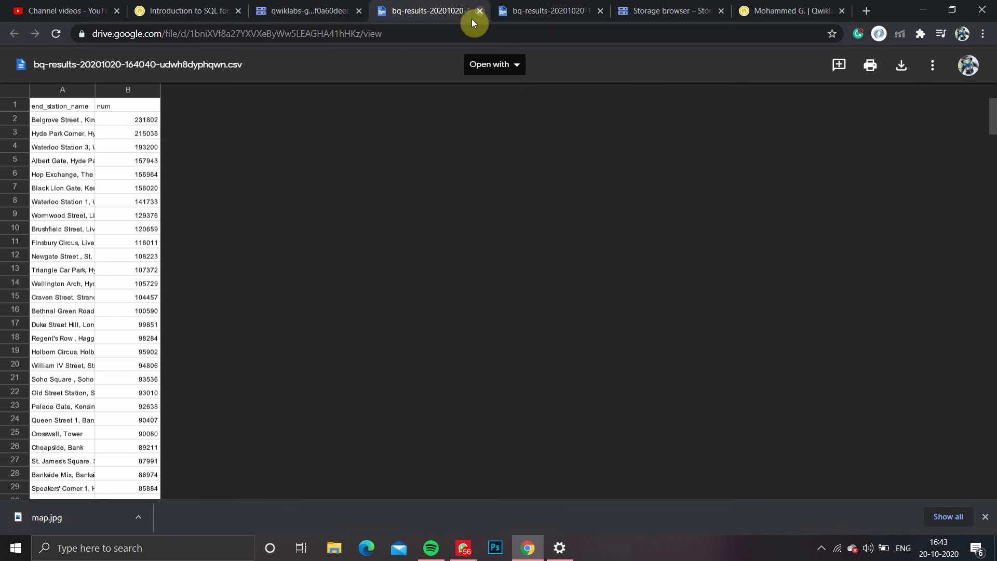
click(547, 12)
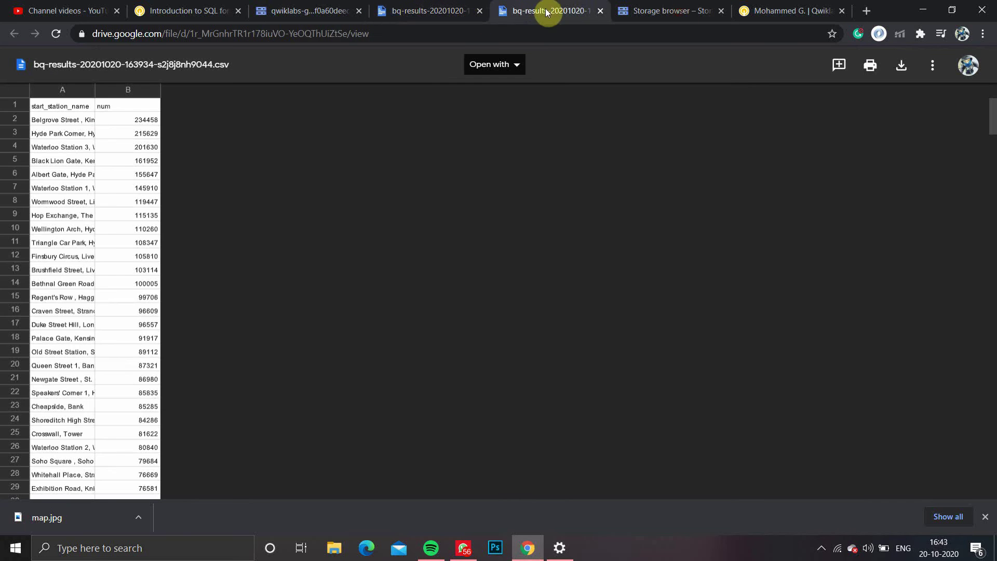
click(900, 65)
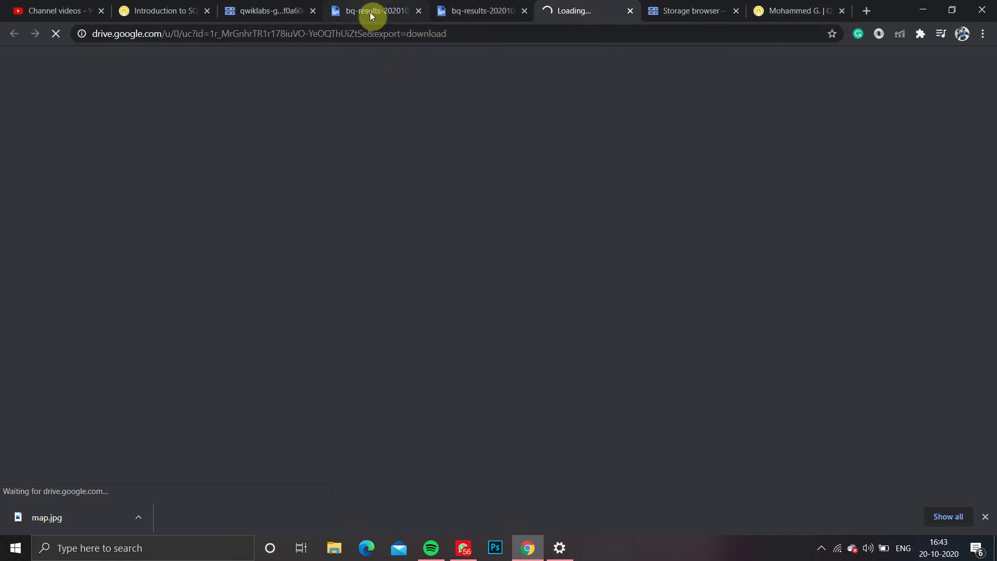
click(355, 16)
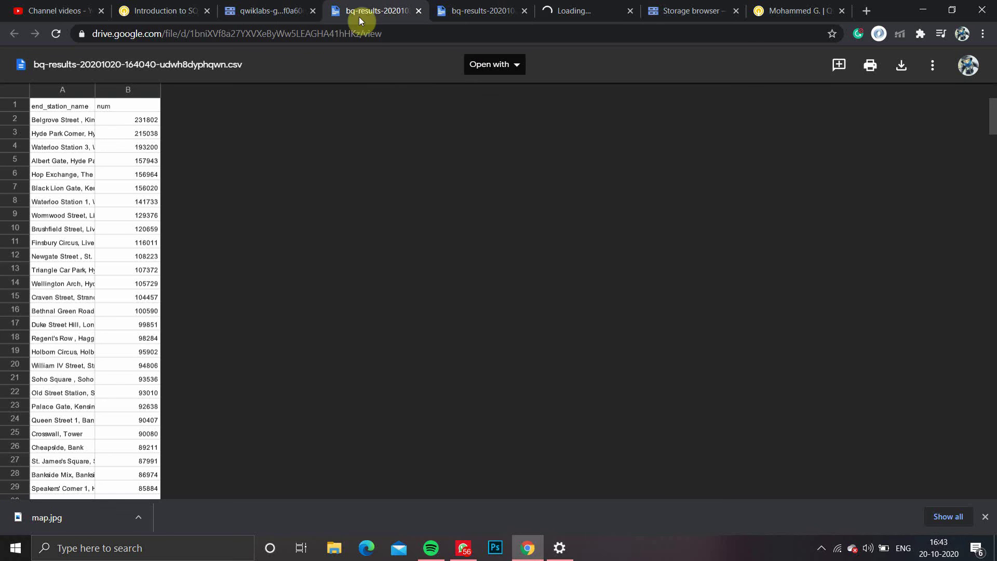
click(901, 68)
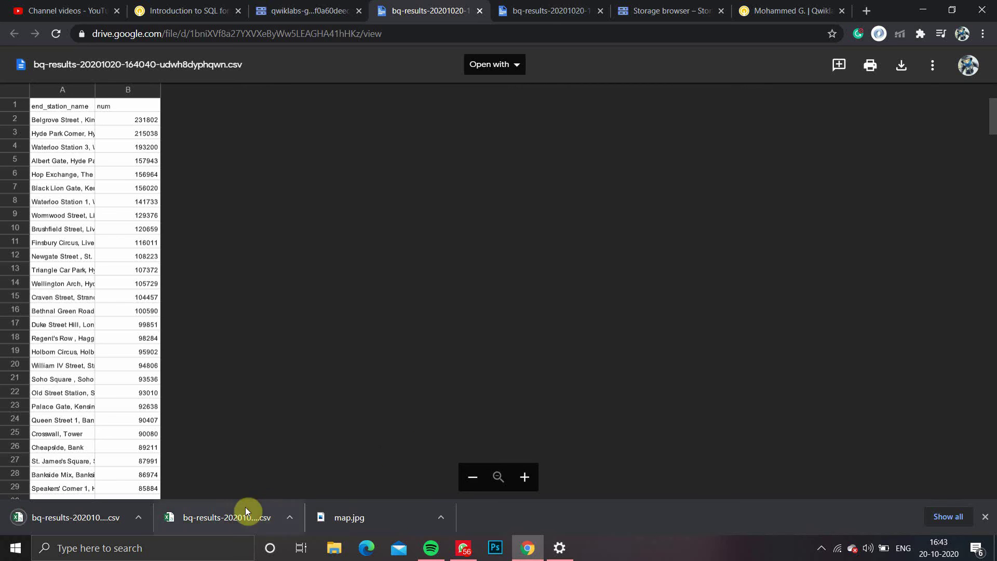
Upload the downloaded start_station_name CSV file to the bucket qwiklabs-gcp-00-7a6f0a60deec.
click(276, 6)
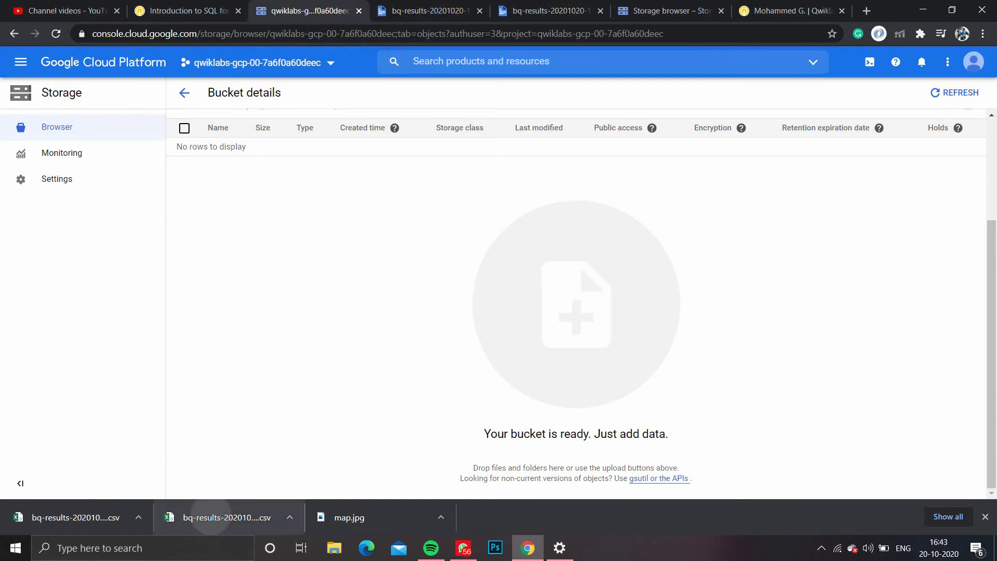
drag(211, 517, 401, 348)
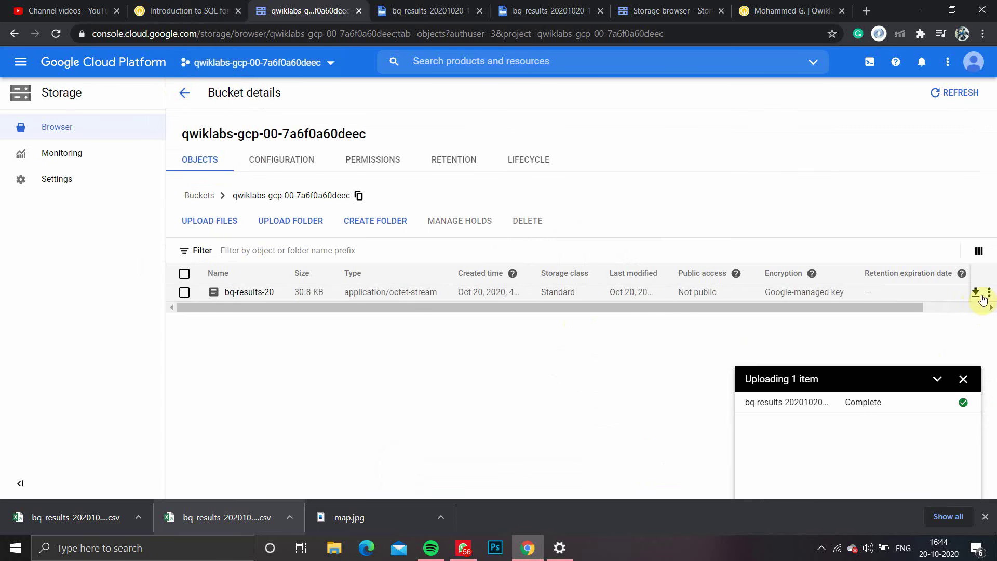
click(989, 292)
click(827, 214)
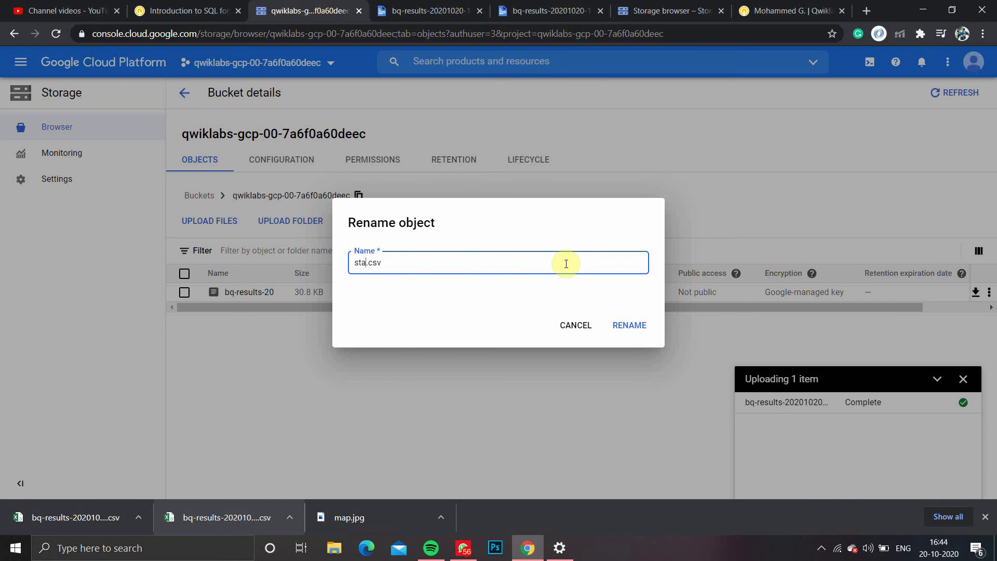
click(574, 327)
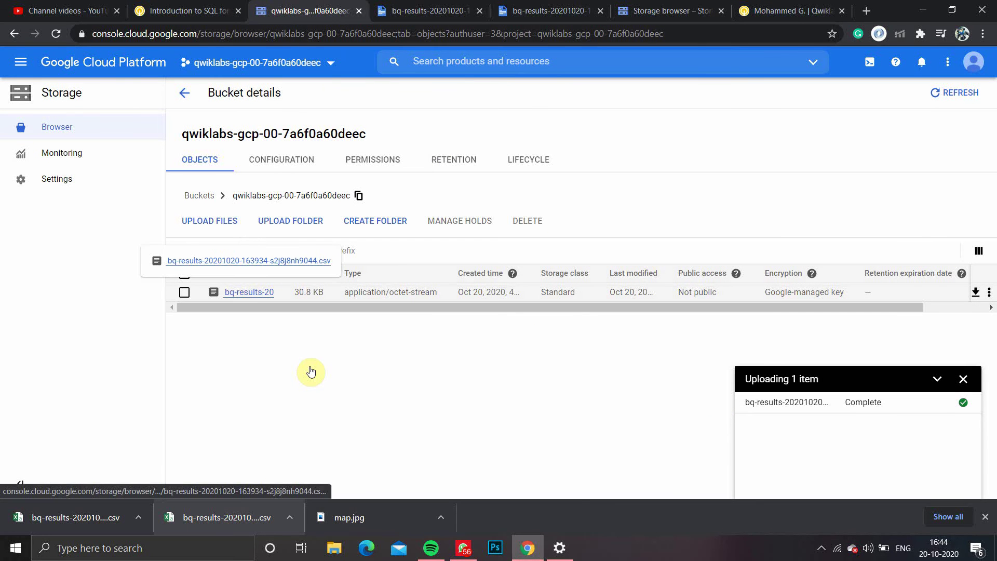
click(255, 292)
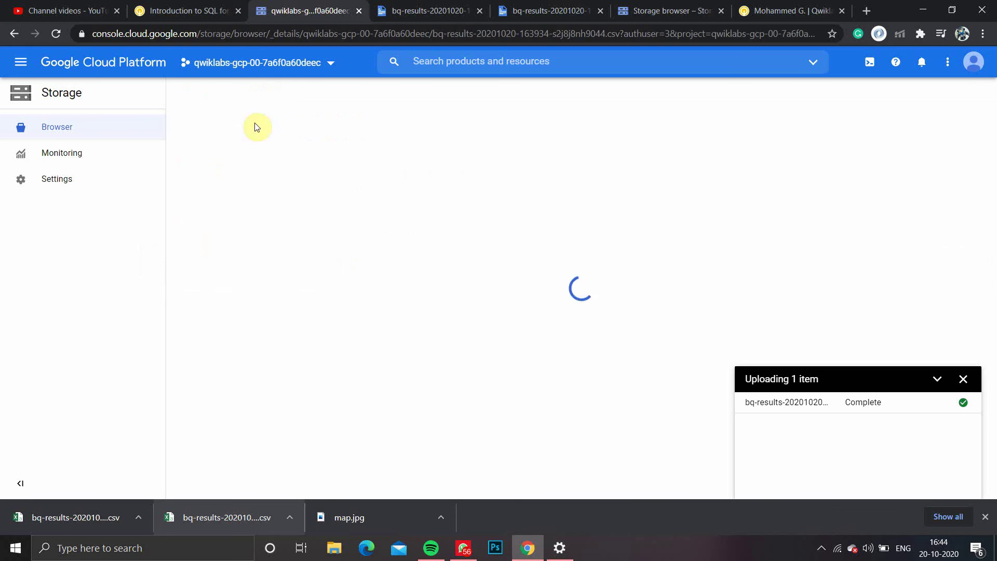
Copy the required file name start_station_data.csv from the Qwiklabs instructions.
click(218, 10)
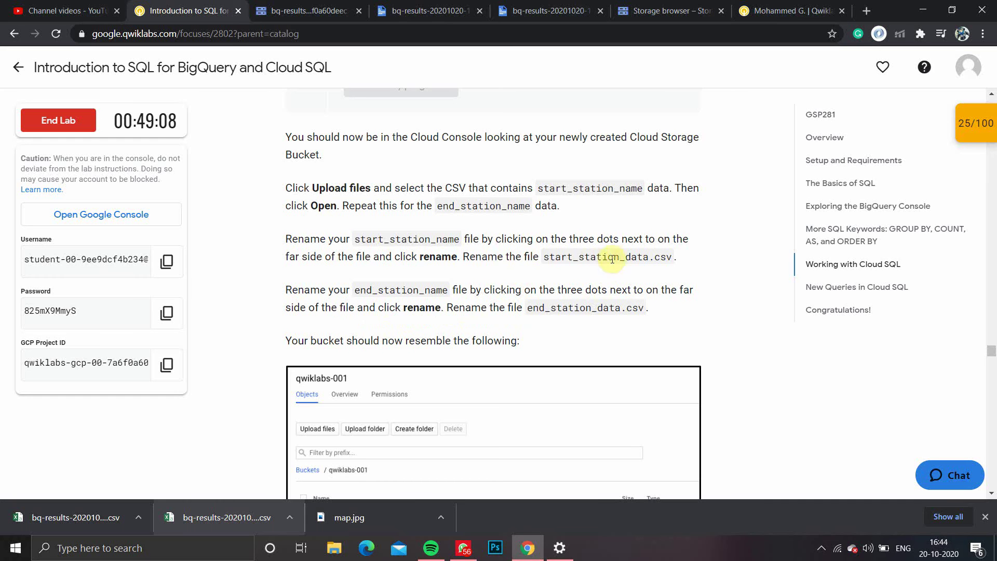
click(678, 325)
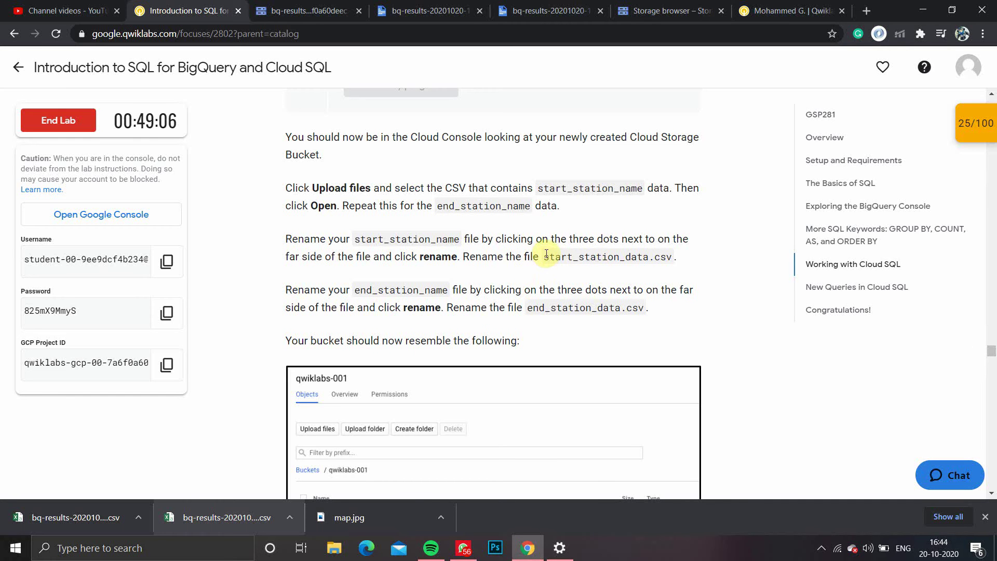
drag(546, 256, 675, 260)
key(ctrl+c)
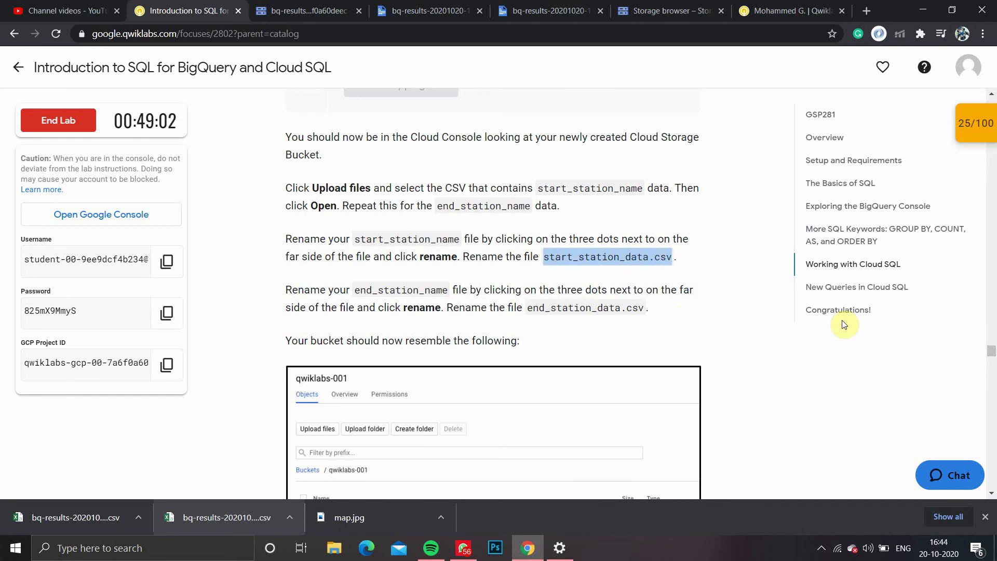
Return to the bucket's object list in the Cloud console and rename the uploaded start station file to start_station_data.csv.
click(308, 10)
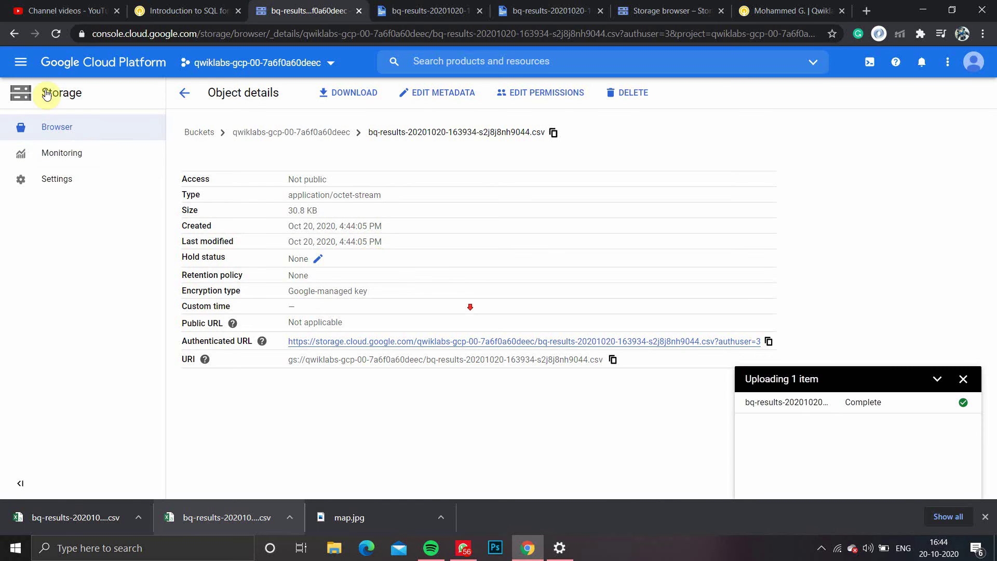
click(14, 33)
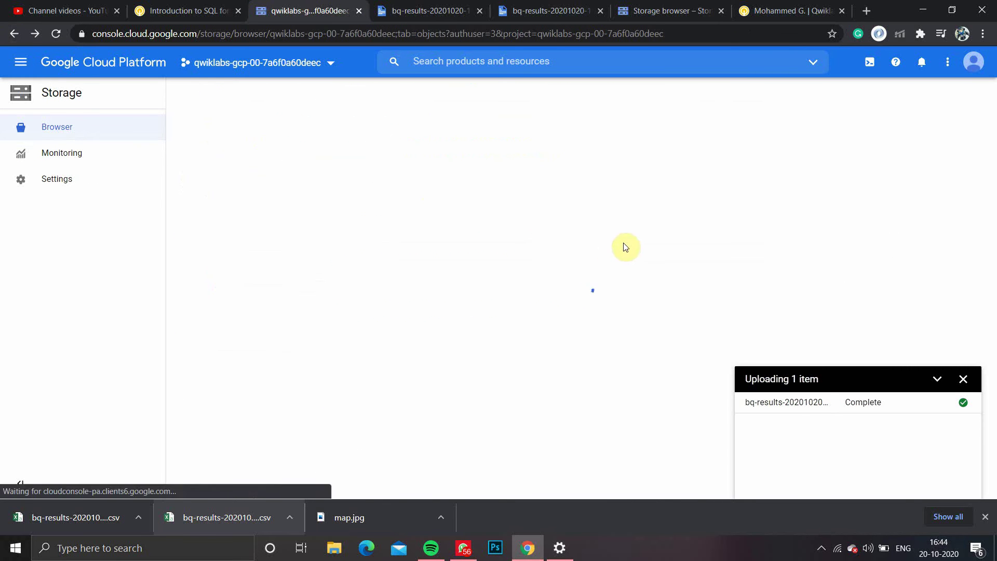
click(963, 379)
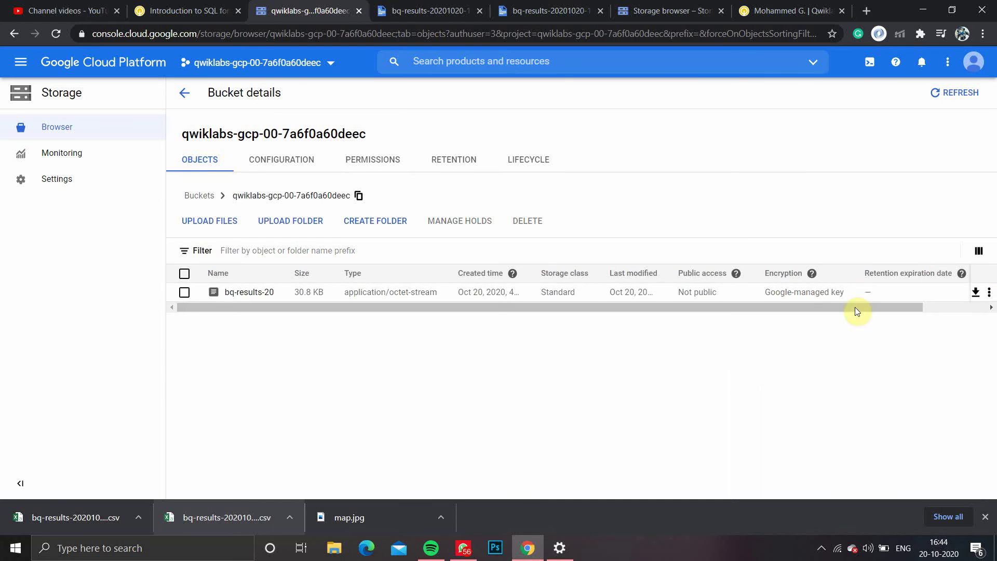
click(988, 293)
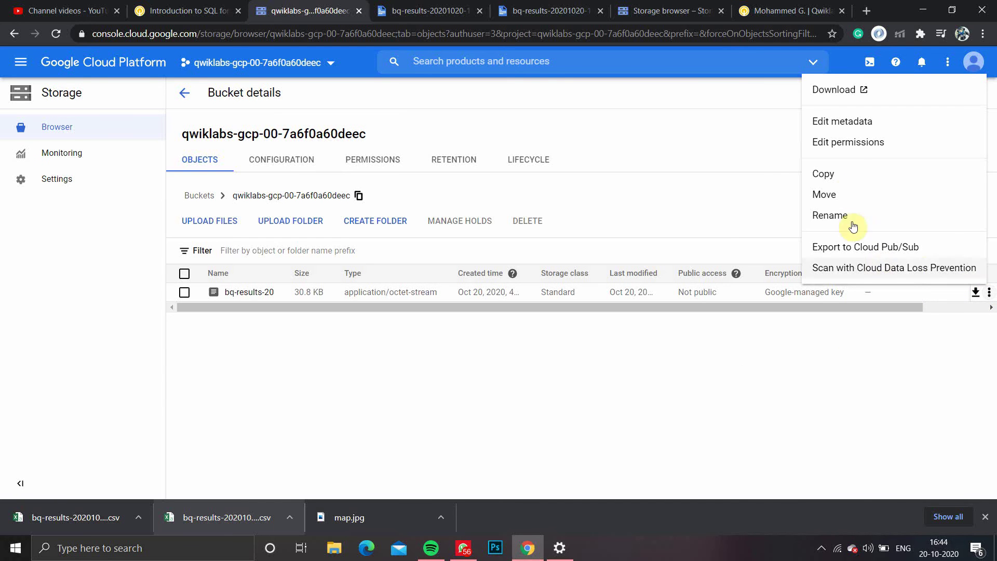
click(830, 223)
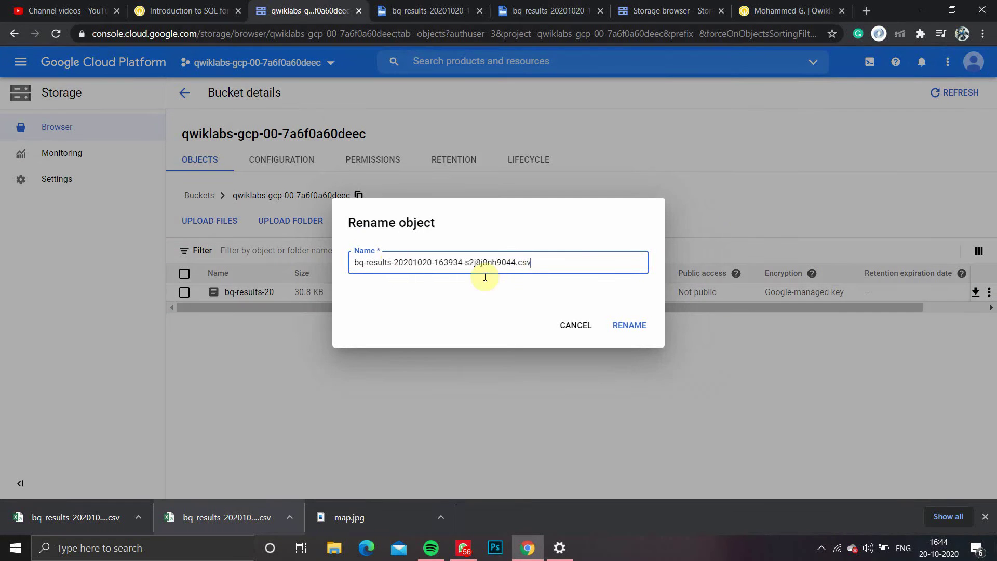
drag(516, 262, 326, 264)
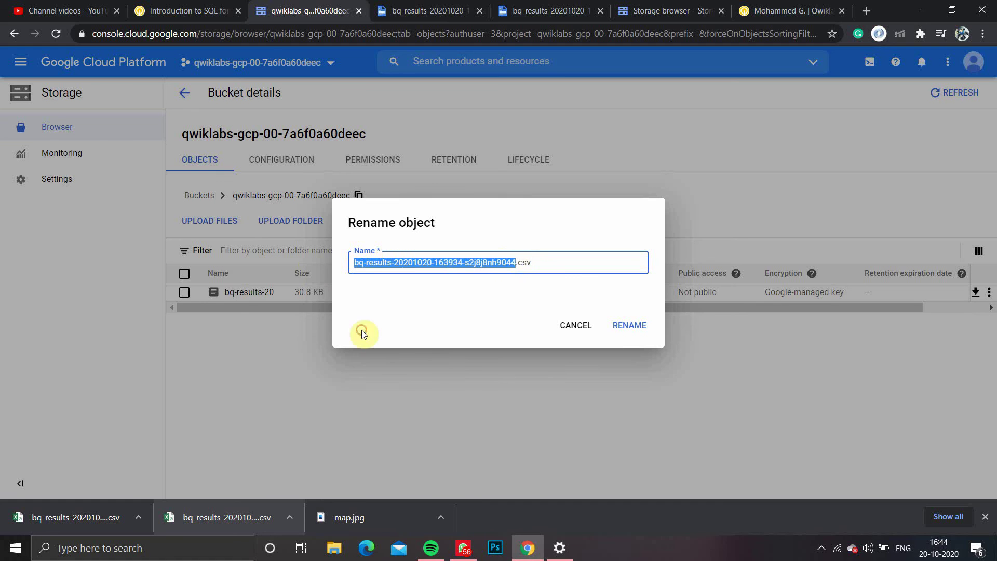
key(ctrl+v)
double_click(445, 262)
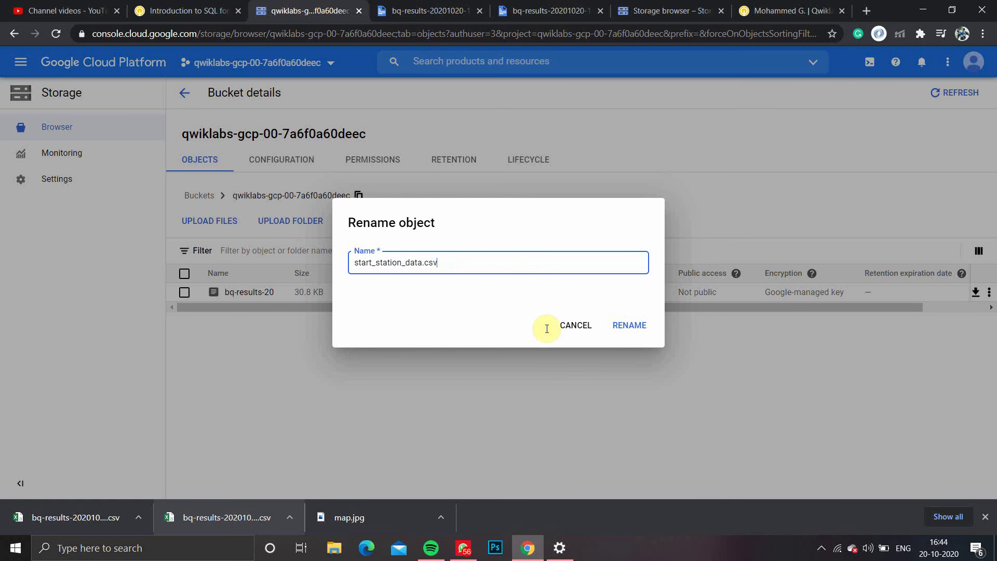
click(629, 325)
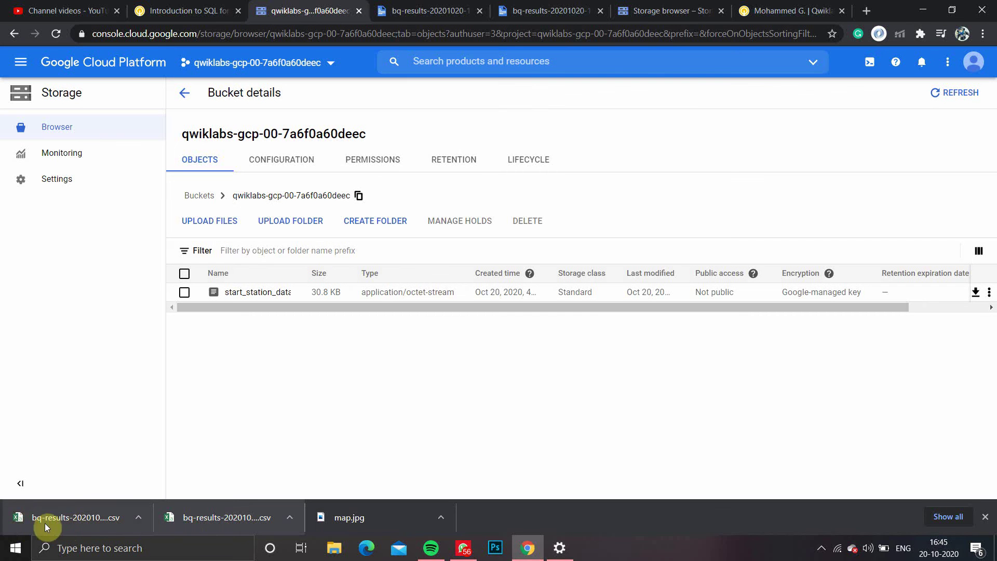
Upload the downloaded end_station_name CSV file to the bucket and review the lab's example of the finished bucket.
drag(89, 525, 487, 446)
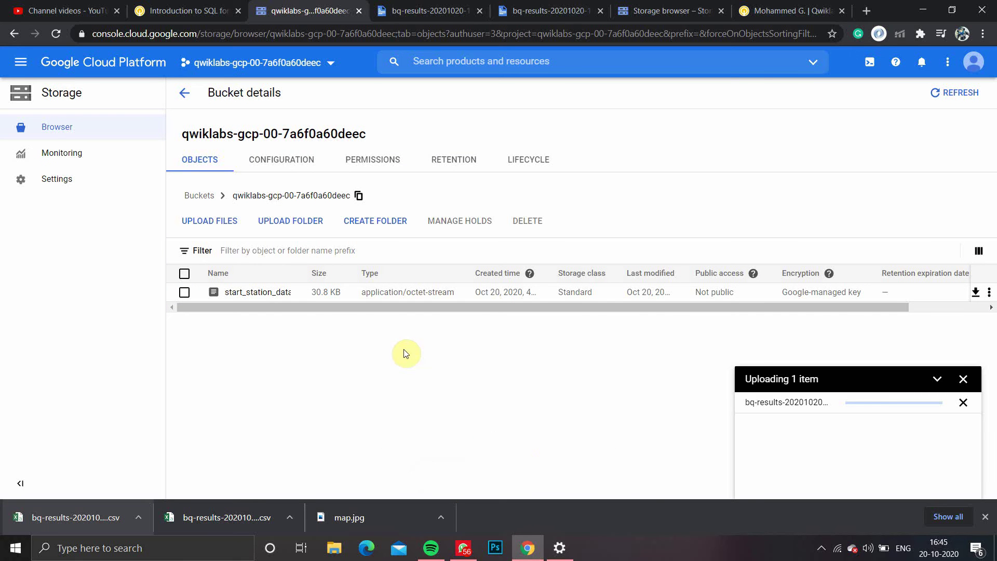
click(189, 7)
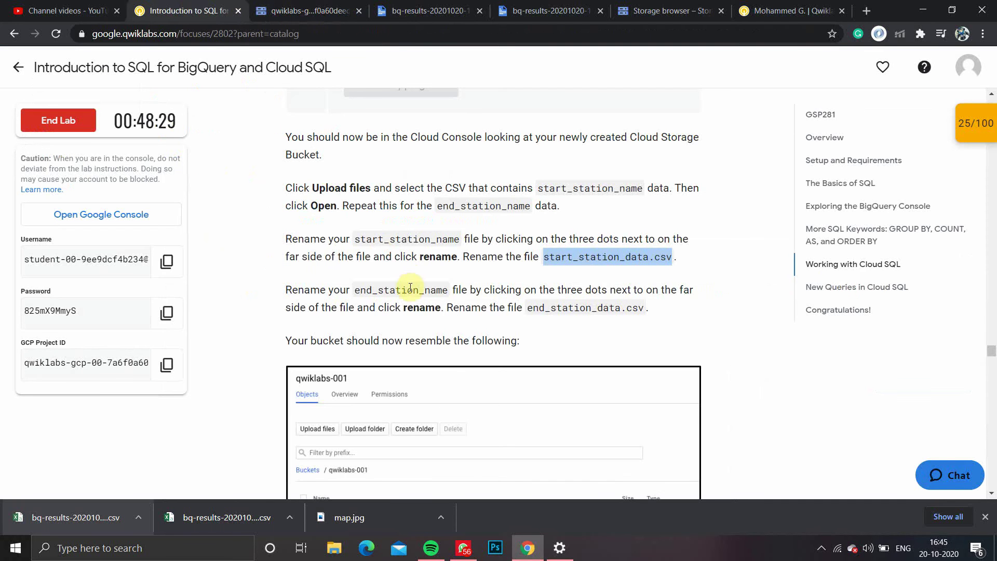
scroll(408, 294, down, 3)
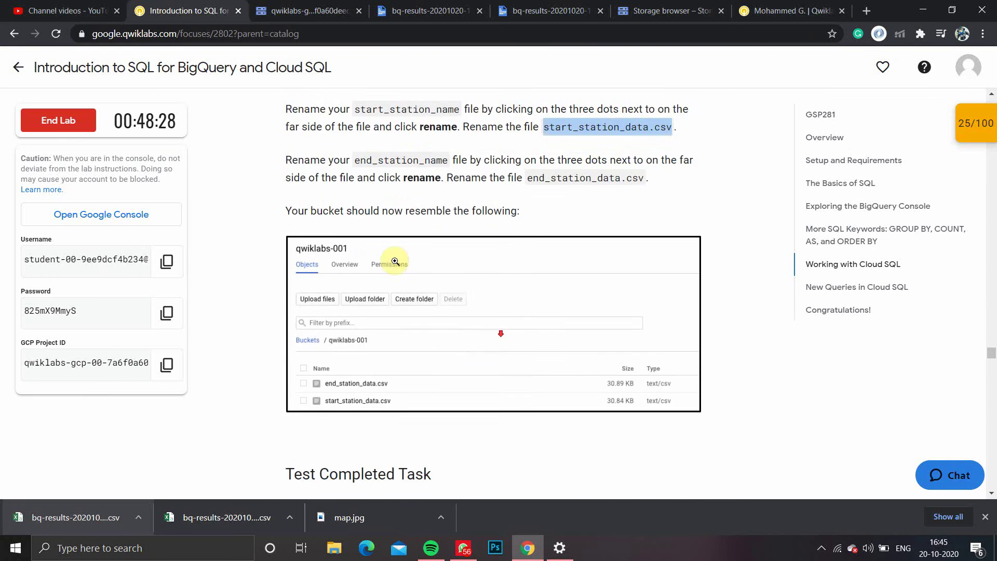
scroll(489, 318, down, 2)
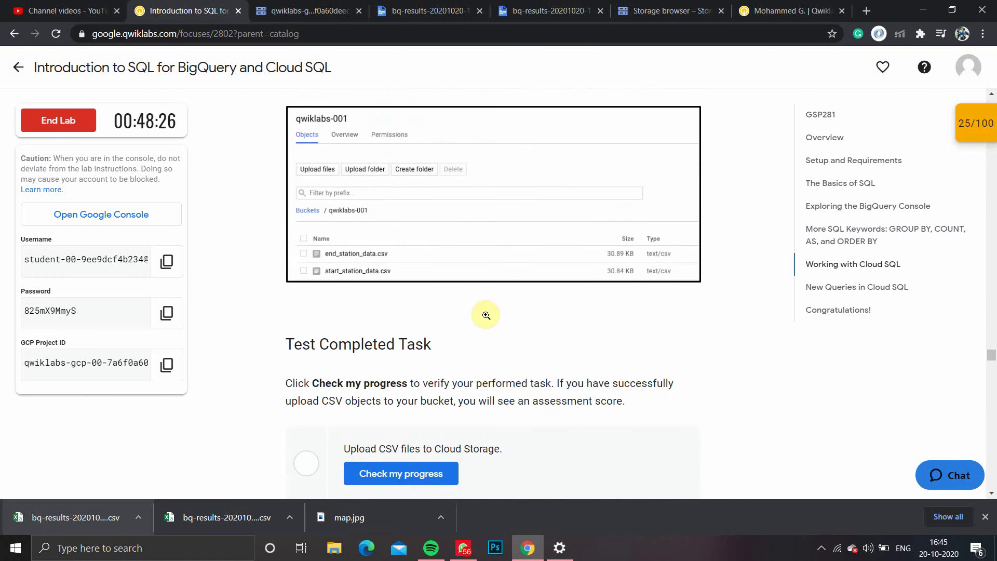
click(306, 11)
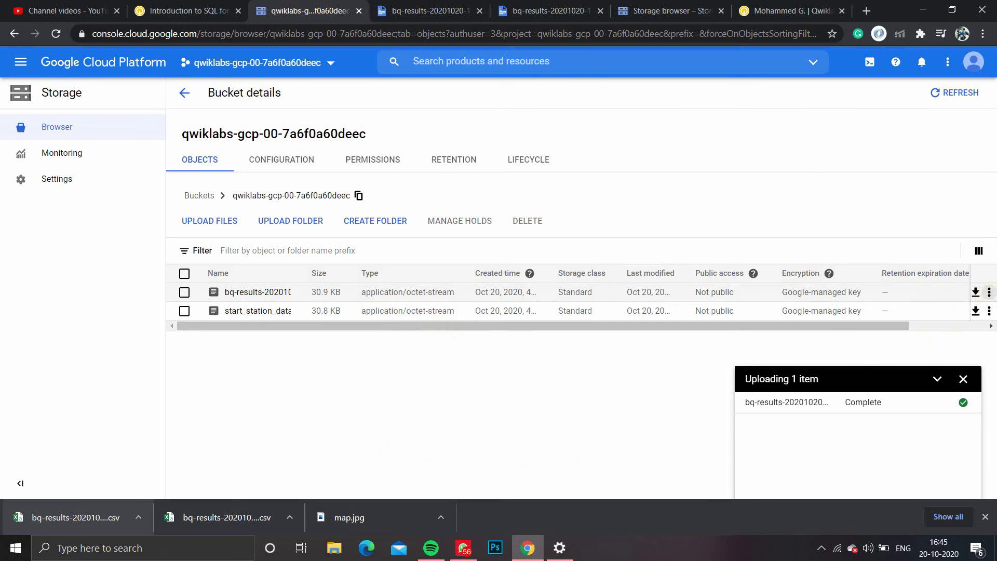
Rename the uploaded end station file in the bucket to end_station_data.csv, taking the name from the Qwiklabs instructions.
click(989, 292)
click(831, 213)
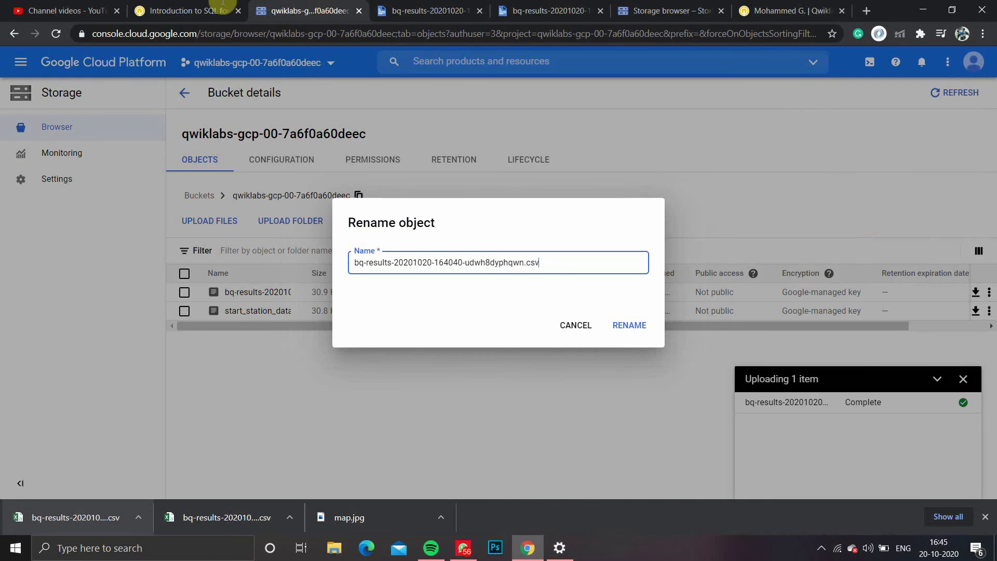
click(221, 11)
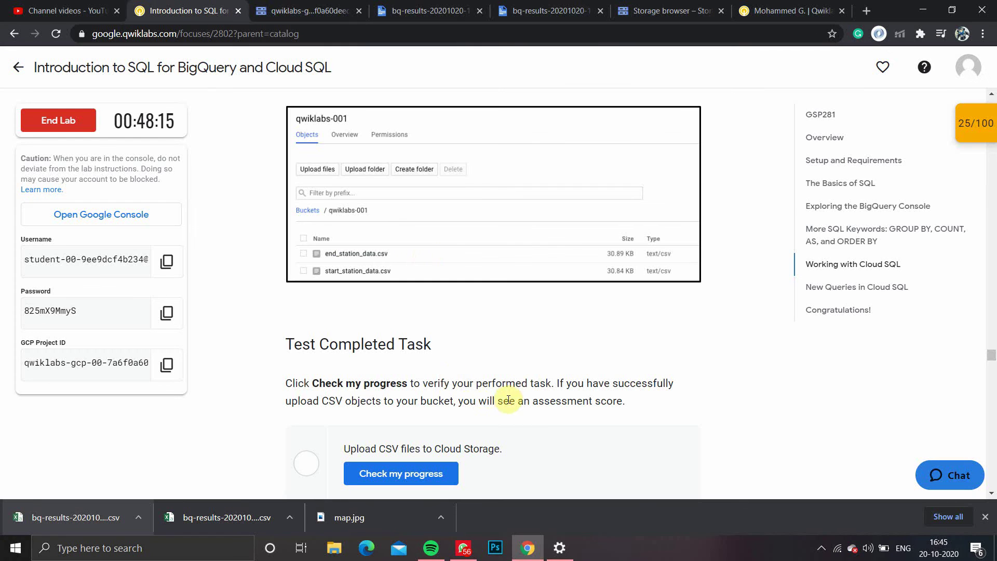
scroll(494, 380, down, 1)
scroll(458, 358, up, 1)
scroll(471, 266, up, 1)
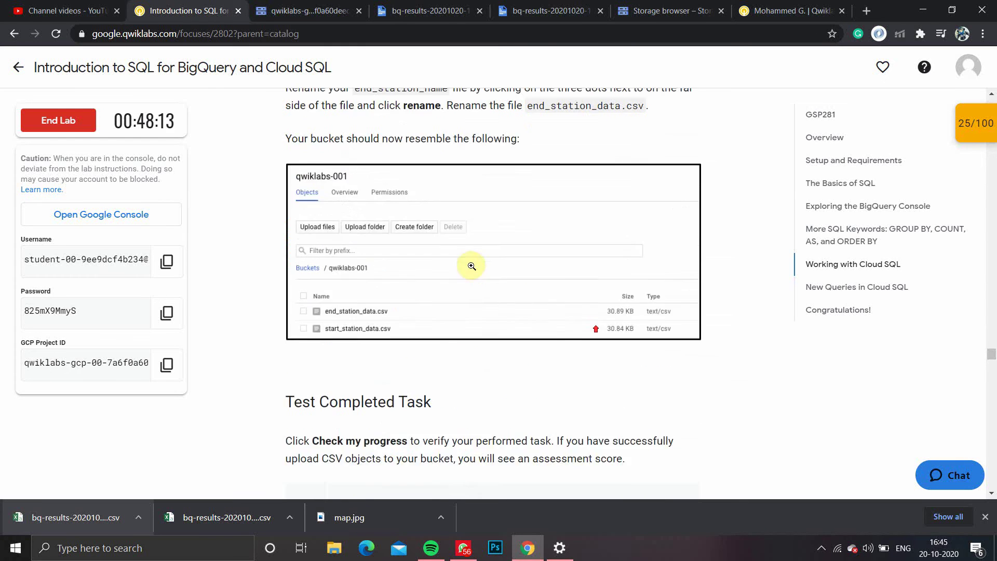
scroll(471, 266, up, 1)
drag(529, 178, 643, 182)
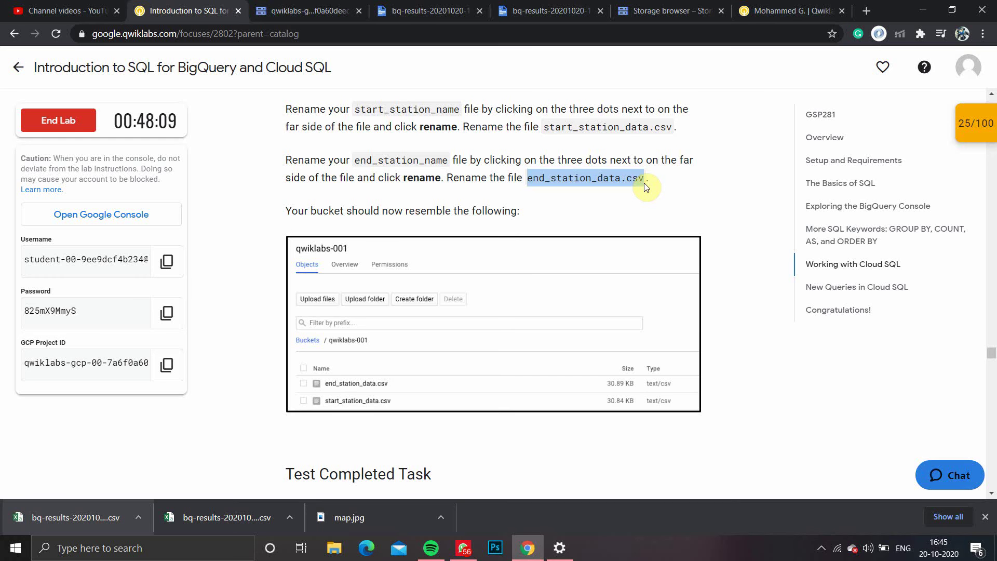
click(301, 11)
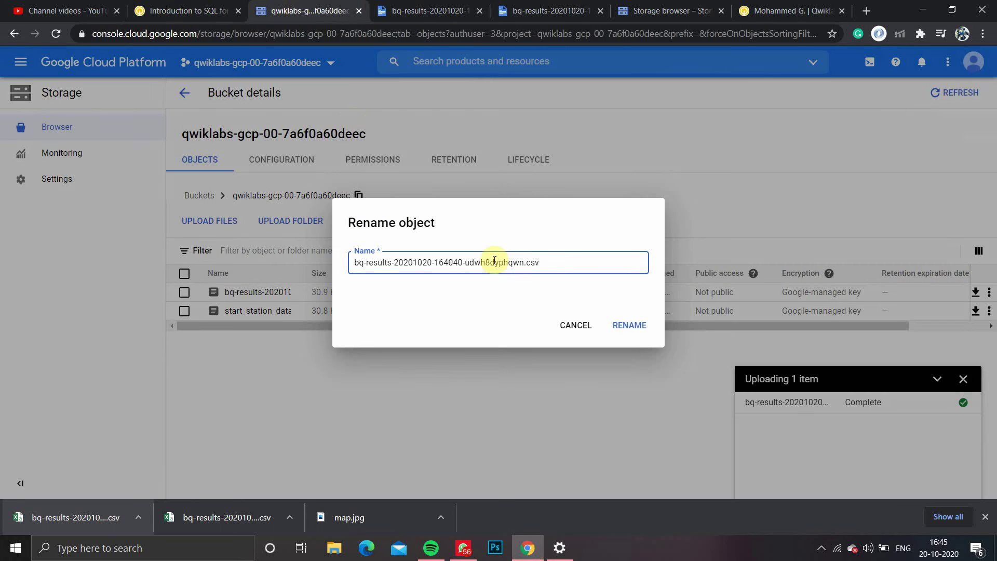
key(ctrl+a)
text(end_station_data.csv)
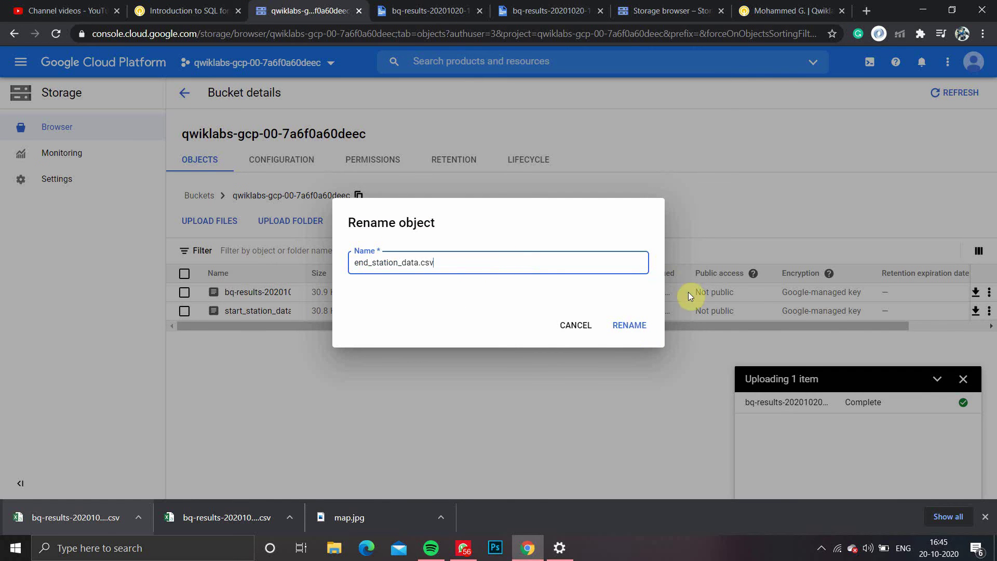
key(Return)
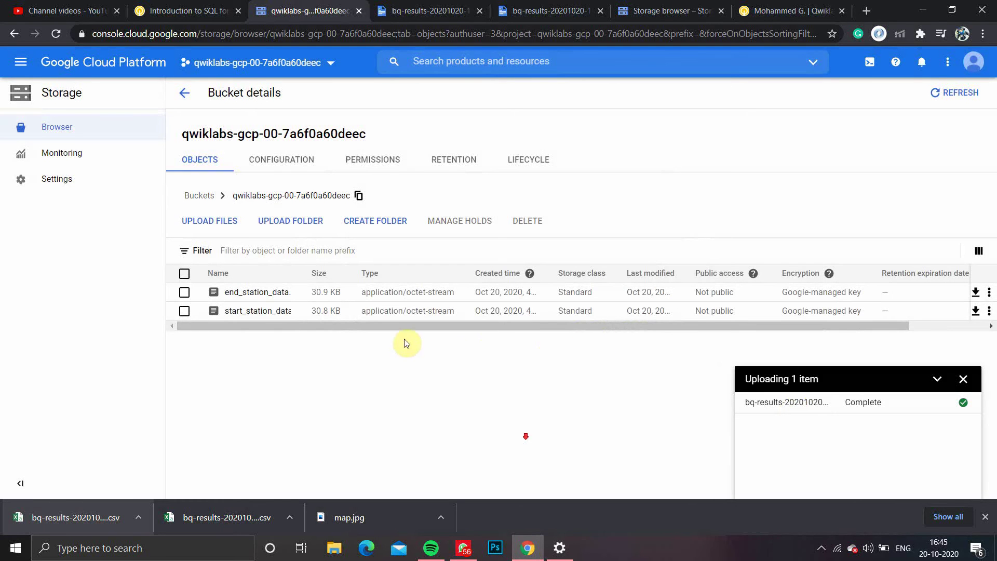
Check the lab progress for the "Upload CSV files to Cloud Storage" task and review its score among the checkpoints.
click(182, 11)
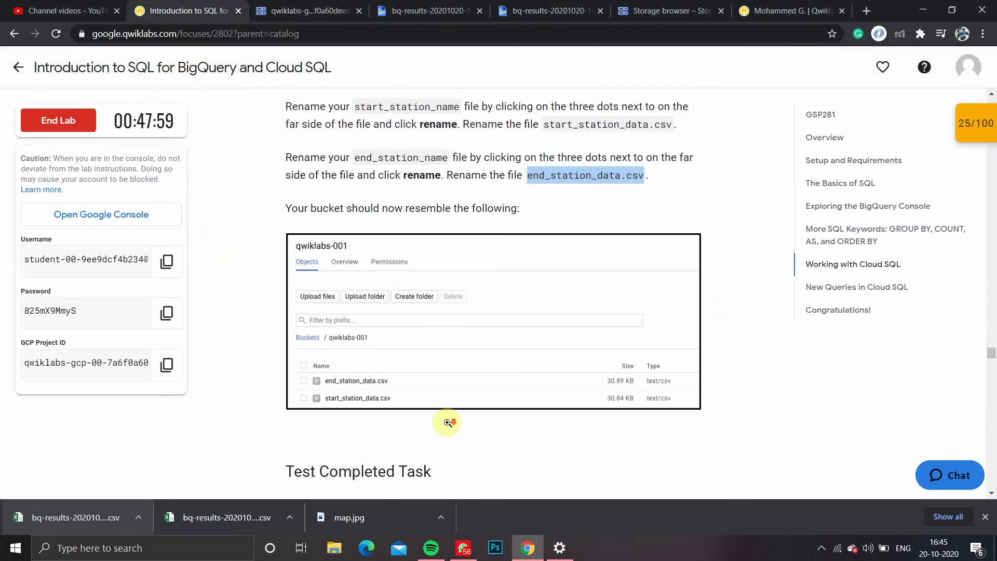
scroll(447, 419, down, 3)
click(401, 408)
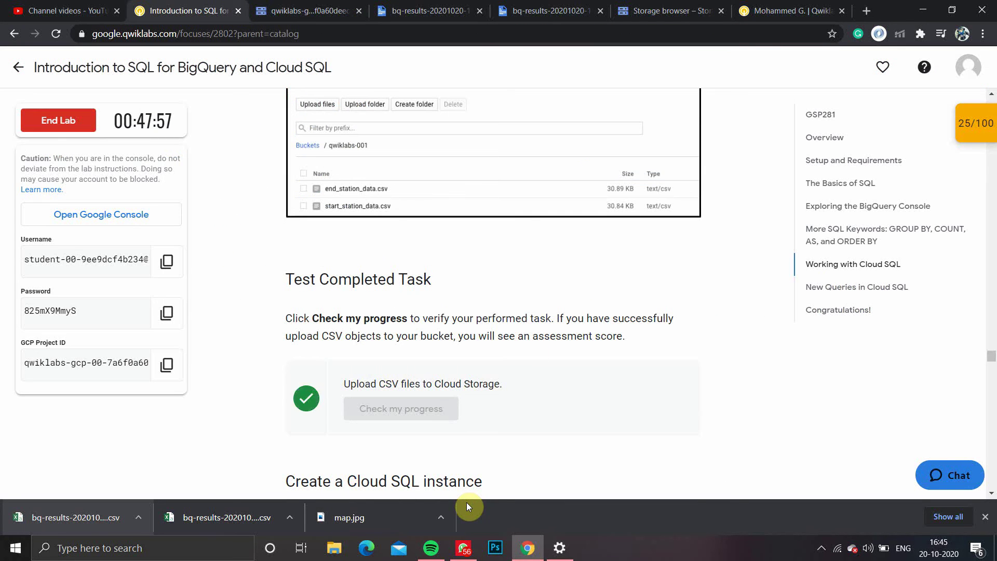
click(970, 127)
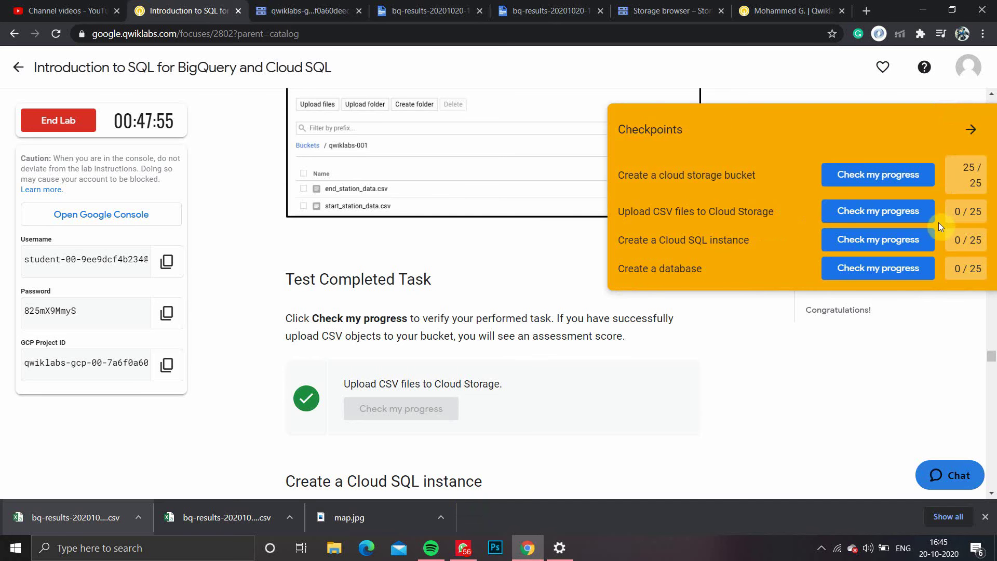
click(831, 214)
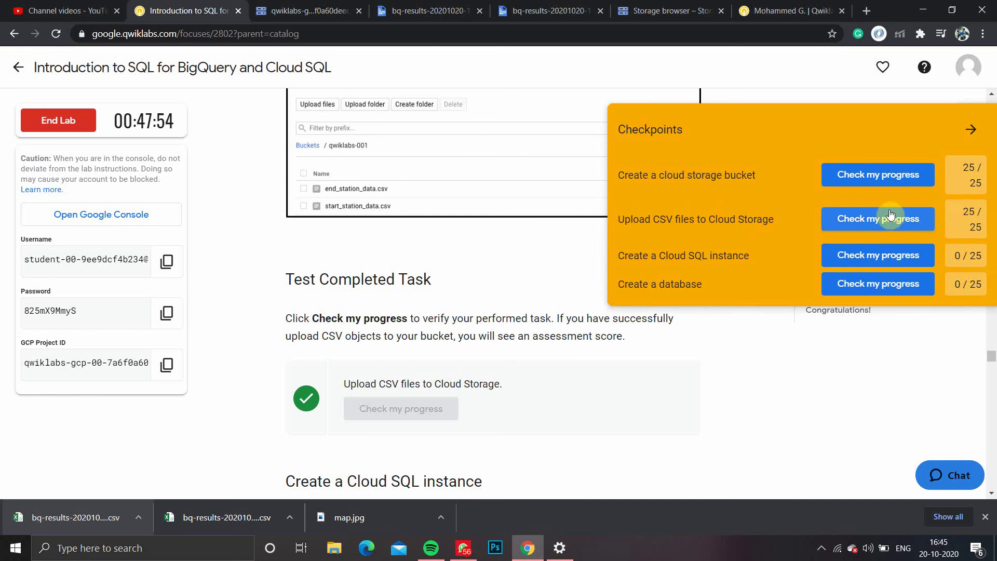
click(971, 131)
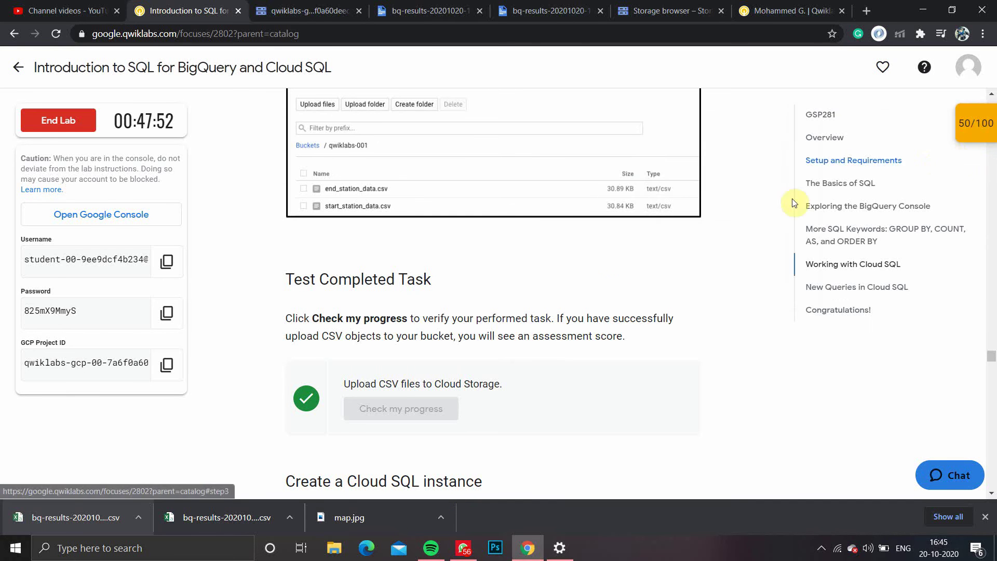
Read the lab's instructions for creating a Cloud SQL instance.
scroll(579, 272, down, 6)
scroll(409, 199, down, 2)
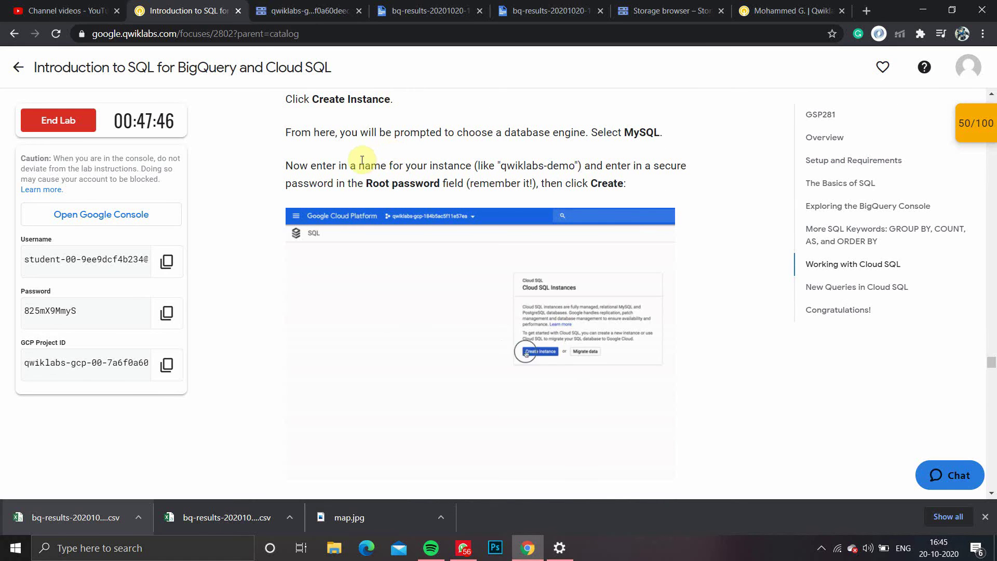
scroll(362, 161, up, 1)
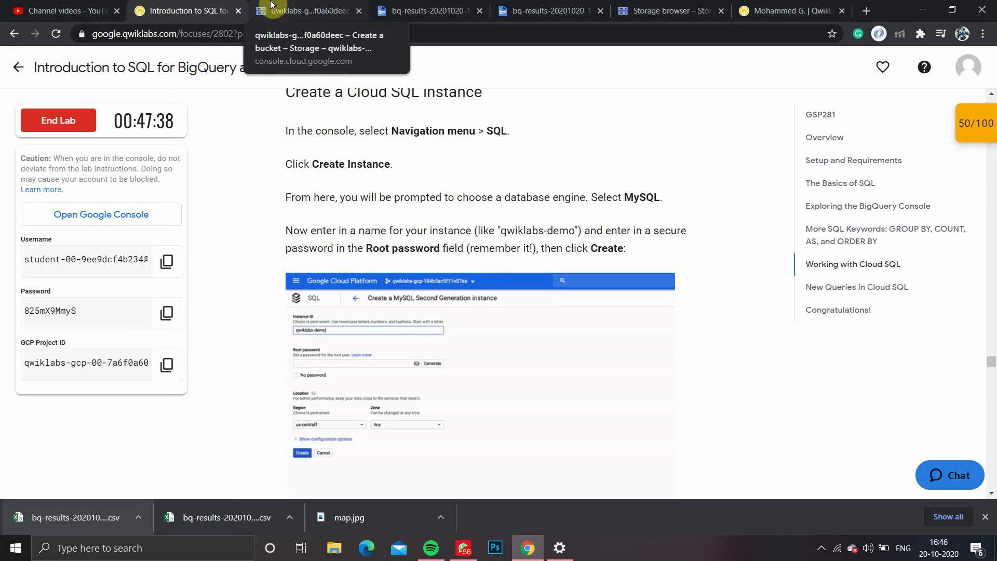
Return to the Cloud console and open the SQL service from the databases section.
click(271, 6)
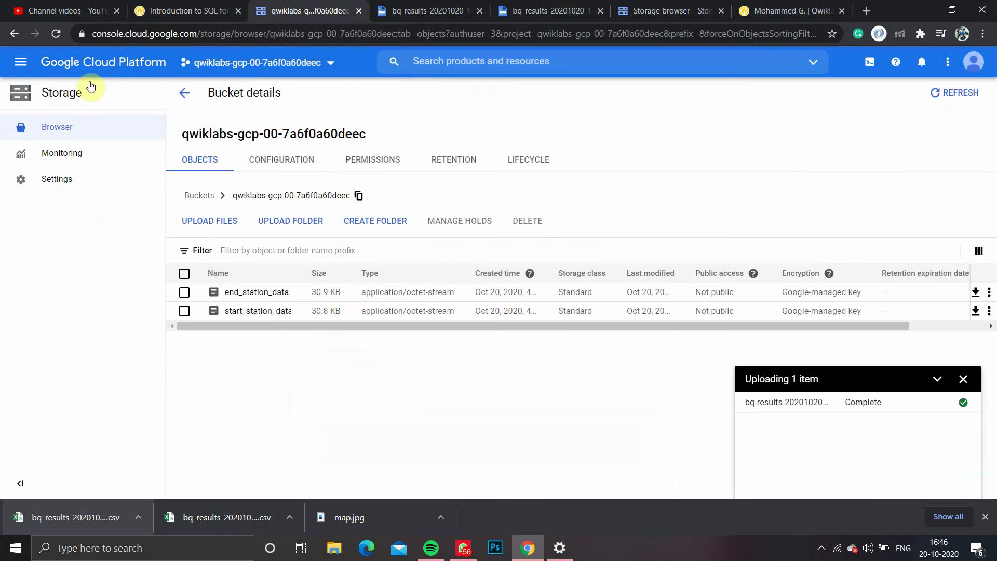
click(21, 62)
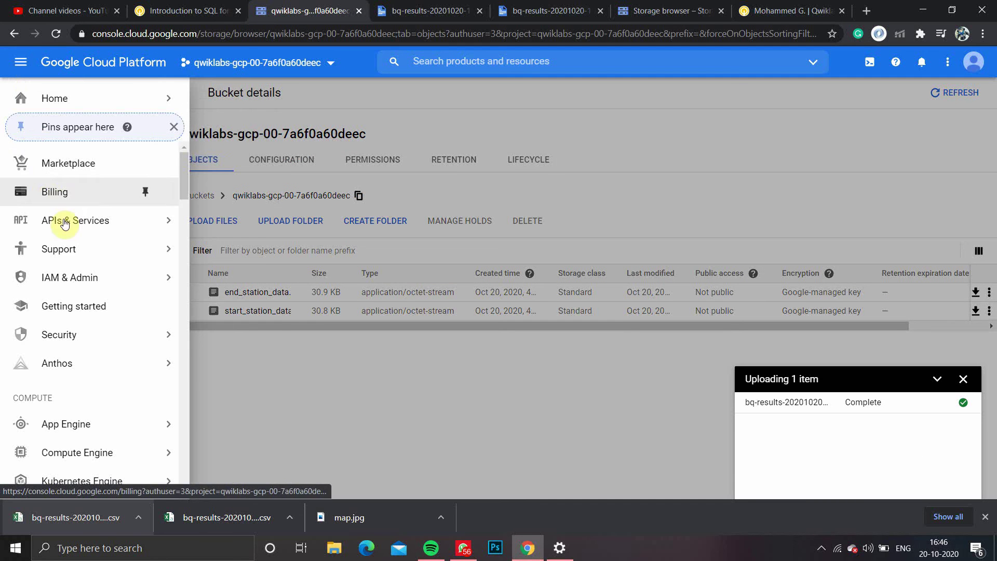
scroll(99, 418, down, 1)
mouse_move(117, 396)
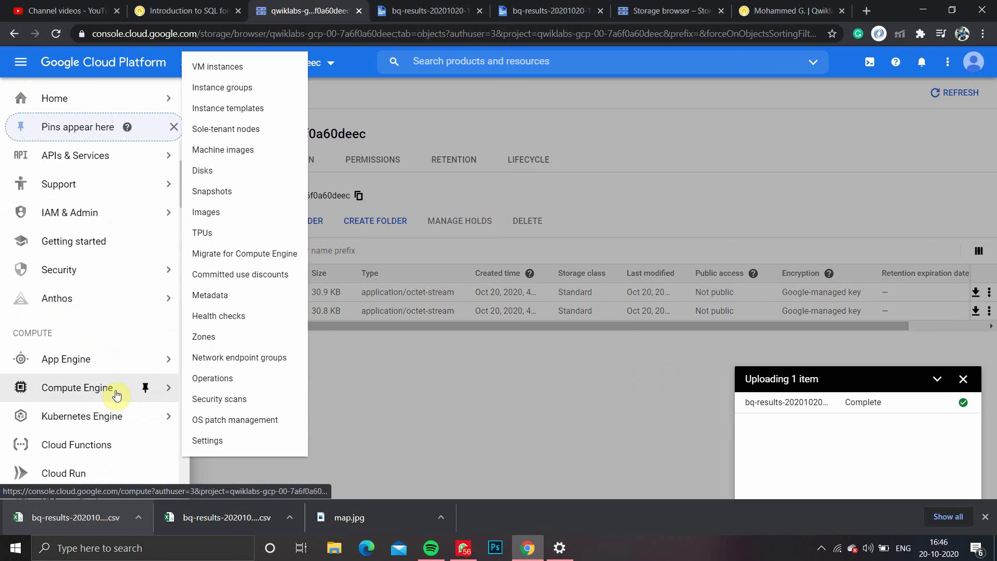
scroll(111, 344, down, 4)
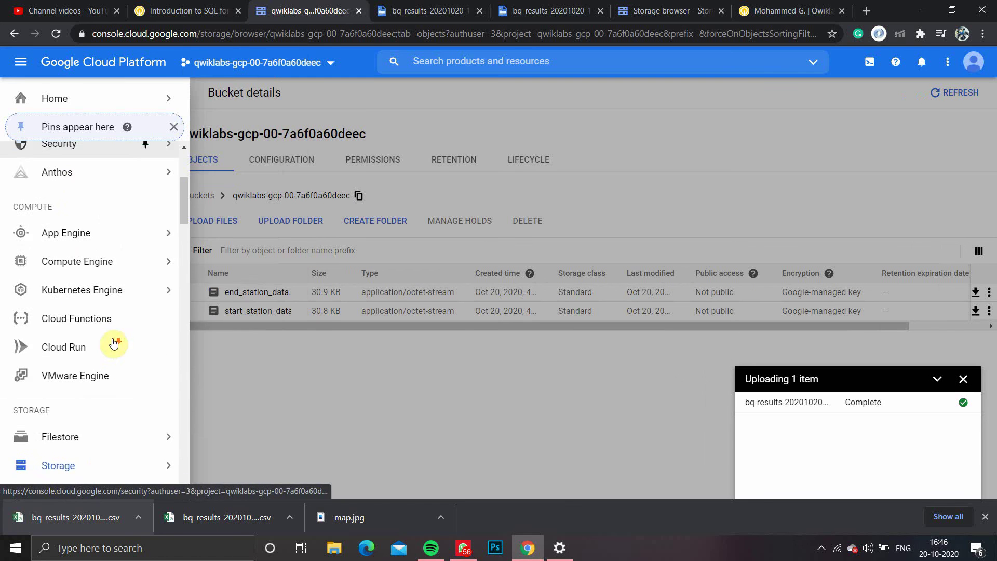
scroll(117, 333, up, 1)
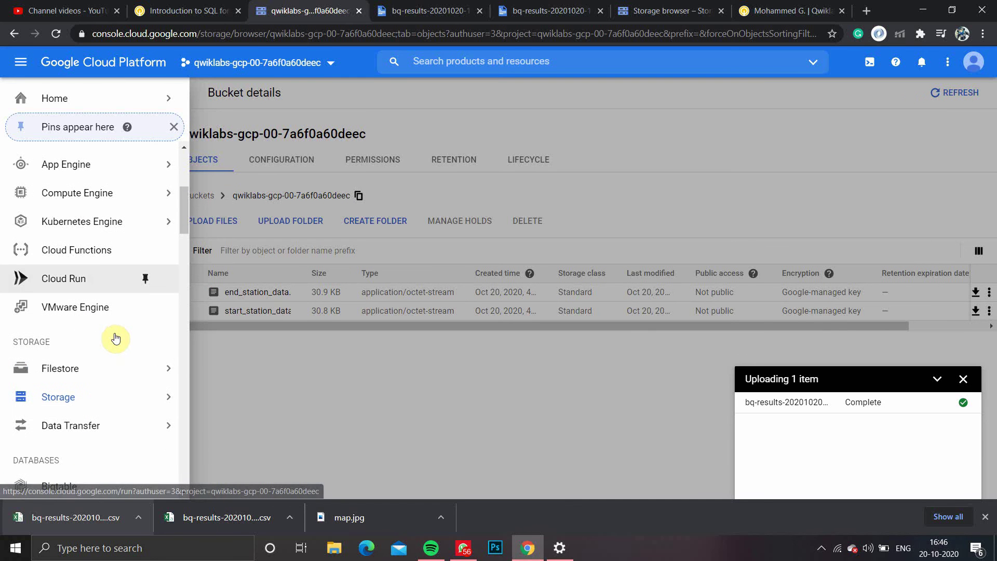
scroll(115, 339, down, 3)
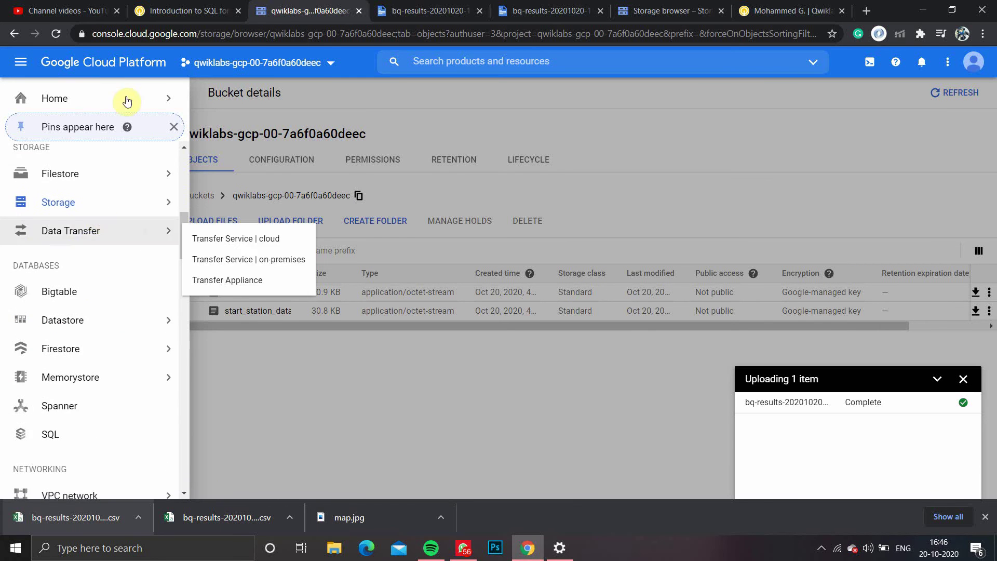
click(198, 4)
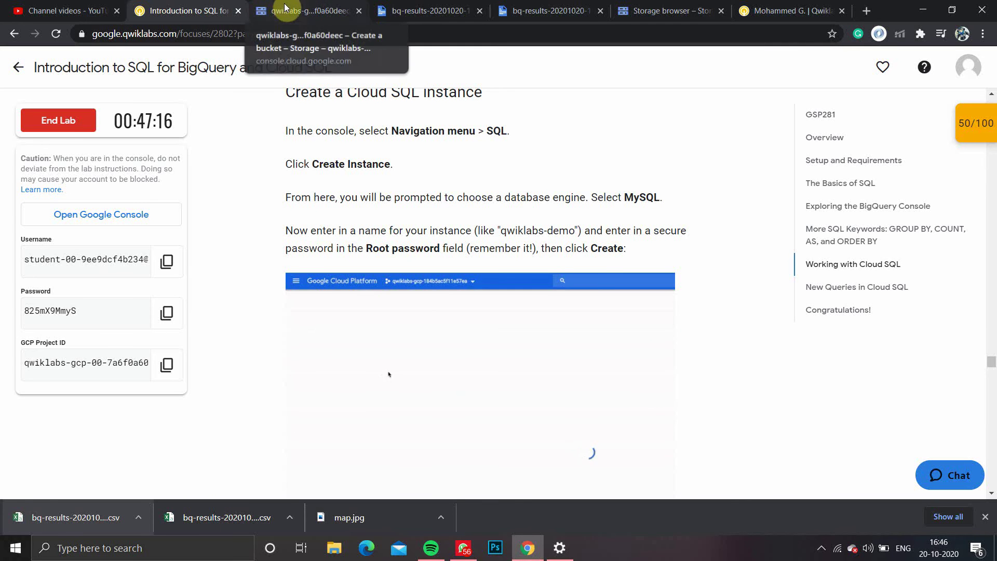
click(266, 15)
scroll(83, 232, down, 12)
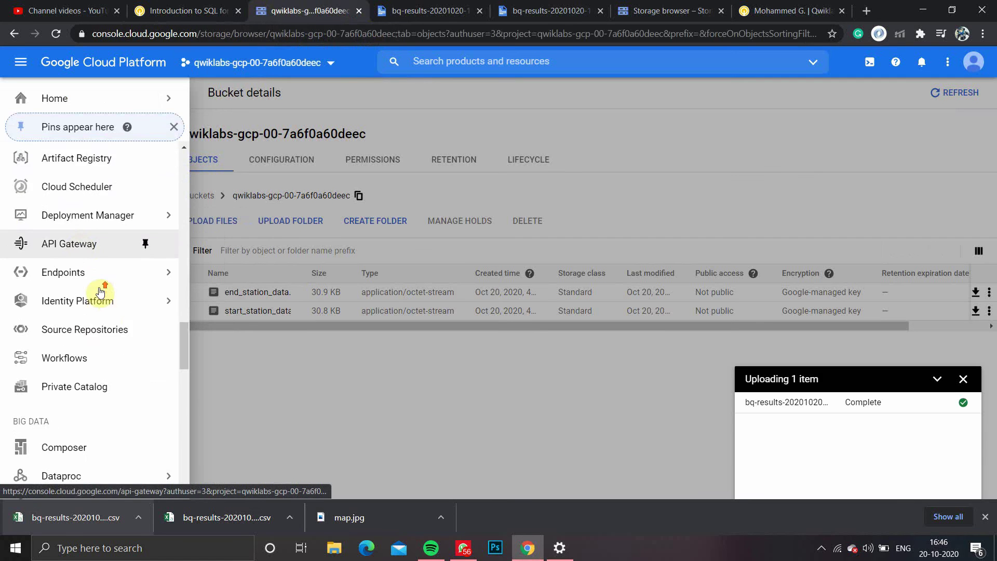
scroll(101, 291, up, 3)
scroll(103, 286, up, 3)
scroll(83, 231, down, 12)
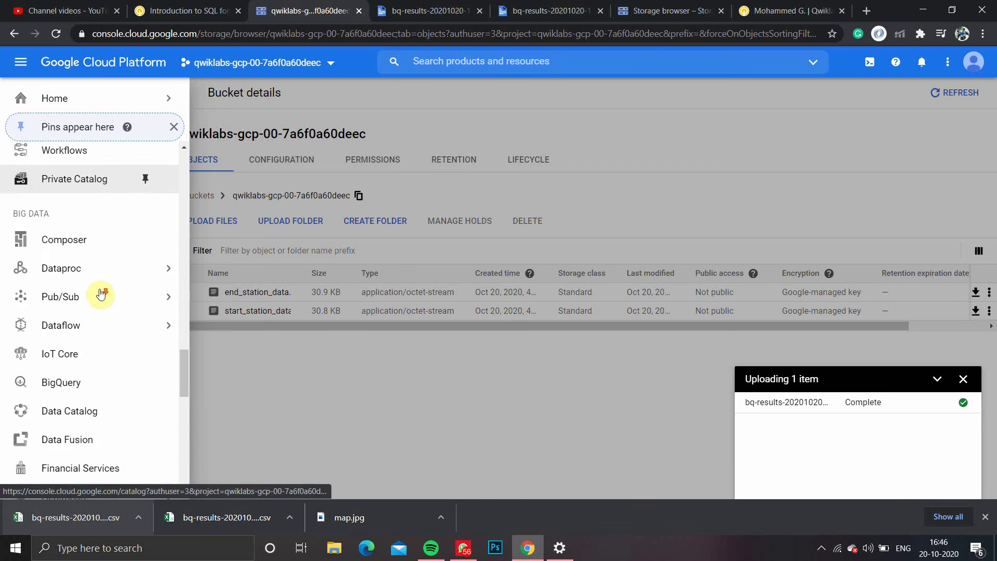
scroll(100, 291, down, 10)
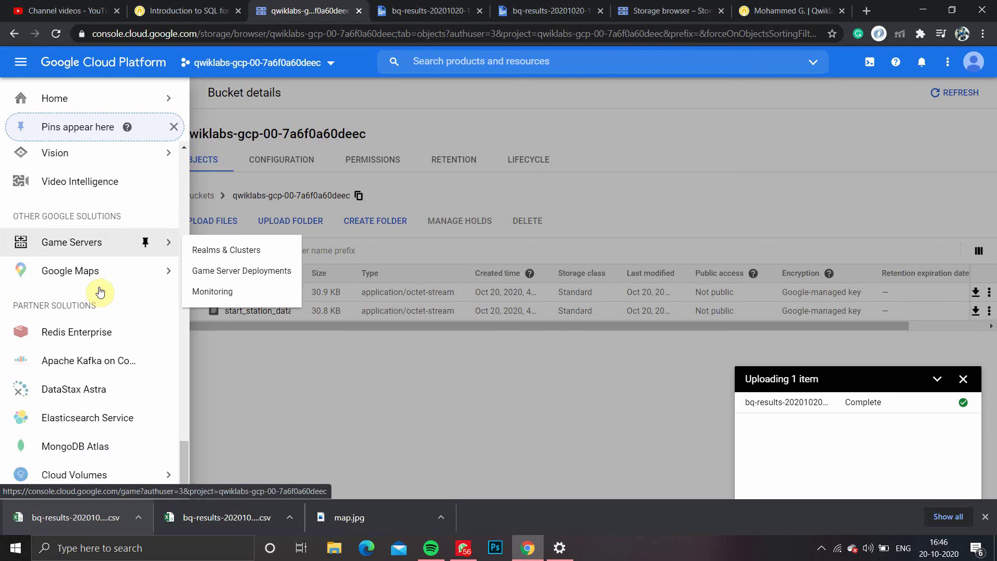
scroll(100, 292, up, 15)
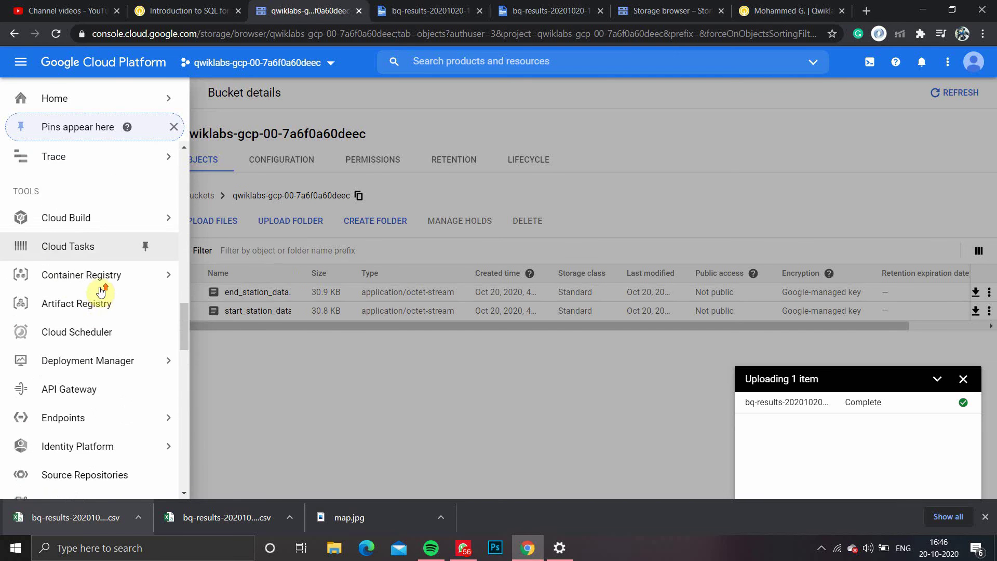
scroll(100, 291, up, 5)
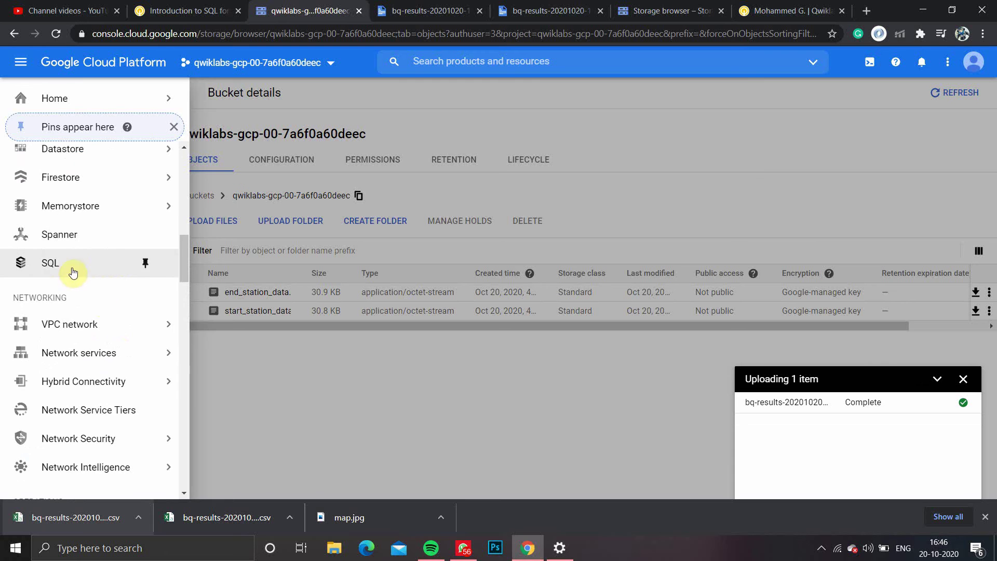
click(73, 268)
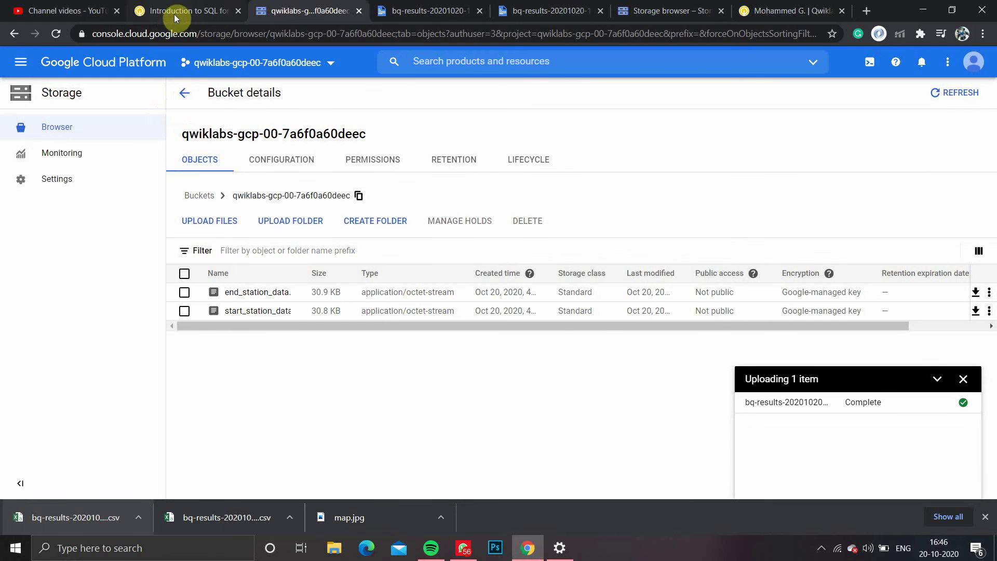
Copy the example instance name qwiklabs-demo from the Qwiklabs instructions.
click(170, 14)
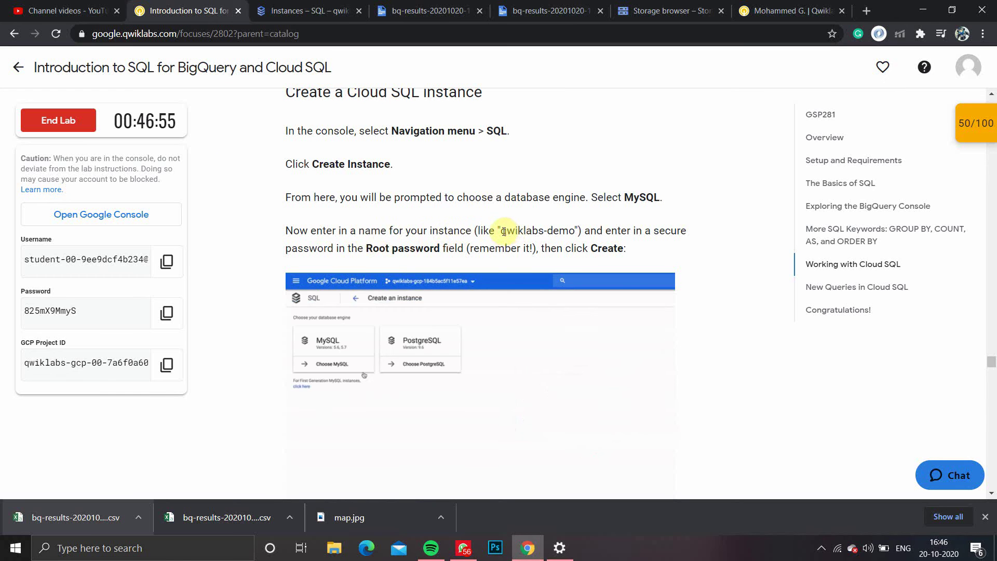
drag(501, 231, 575, 232)
key(ctrl+c)
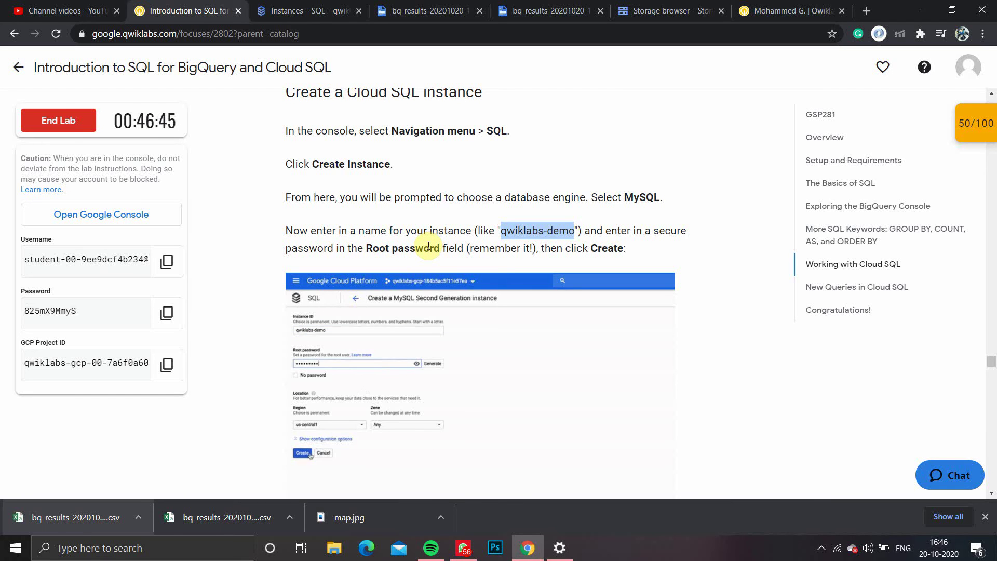
scroll(425, 244, down, 3)
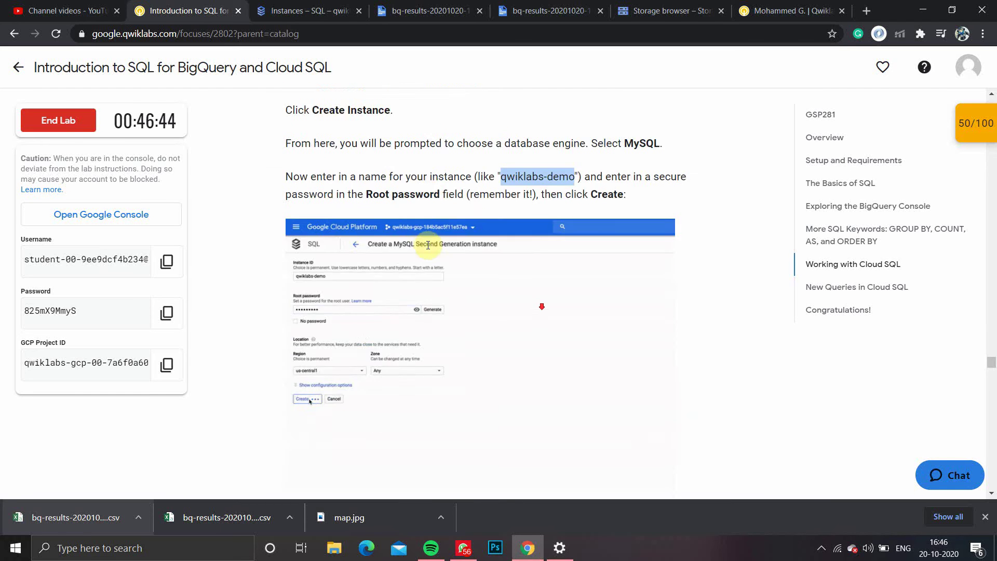
Start creating a Cloud SQL instance in the Cloud console with the MySQL engine and dismiss the upload status notice.
click(298, 10)
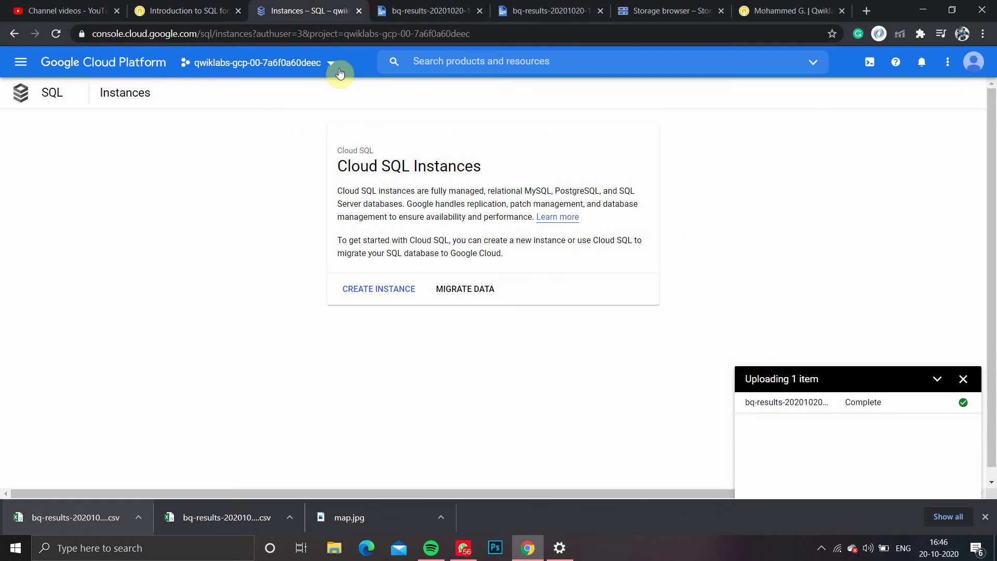
click(379, 289)
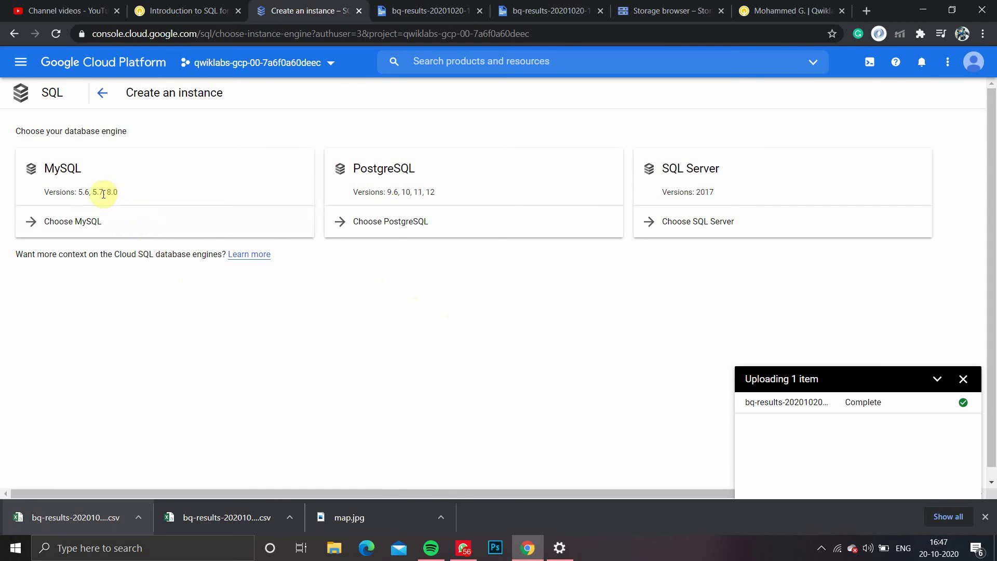
click(84, 223)
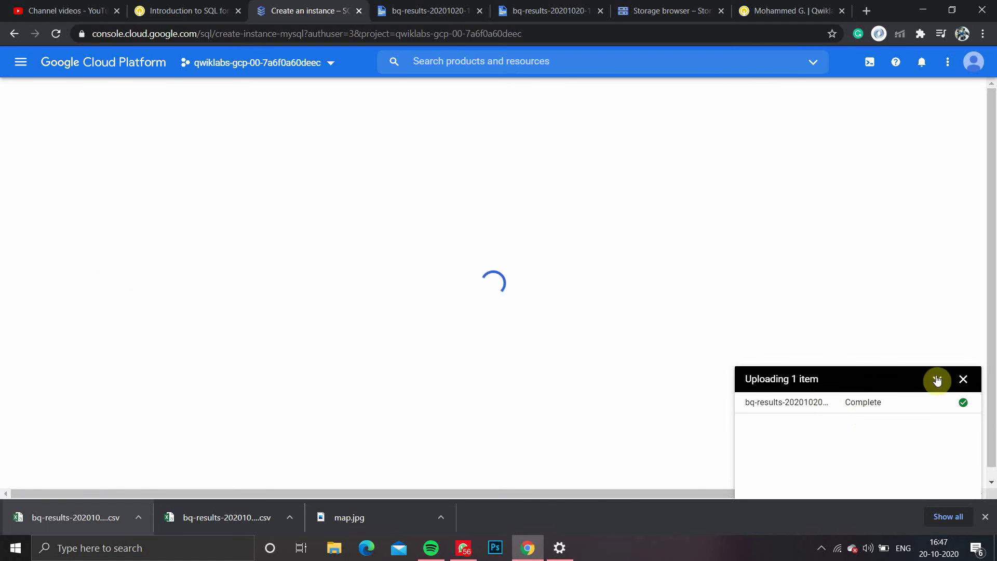
click(964, 380)
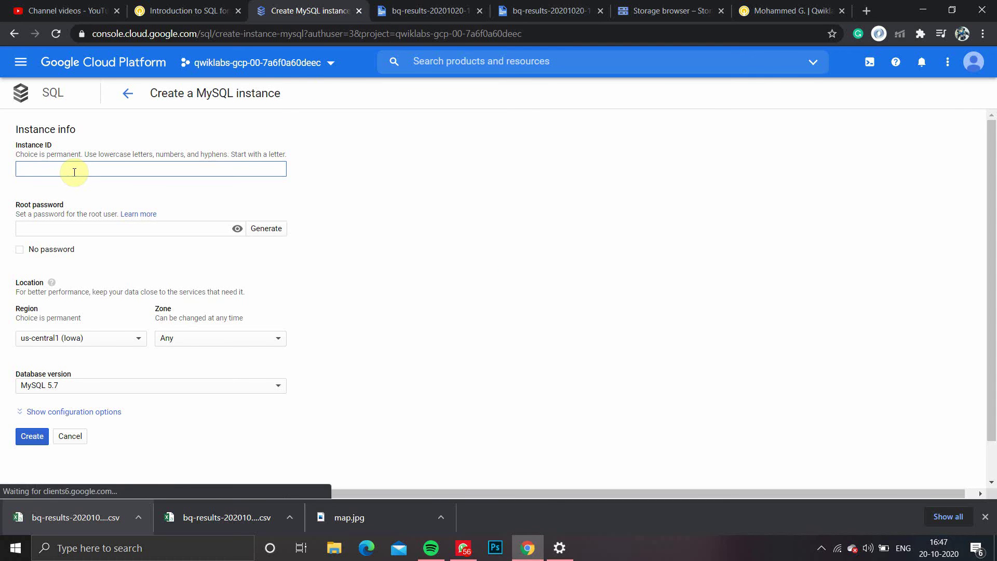
Set the instance ID to qwiklabs-demo, enter a root password, and reveal the password to verify it.
key(ctrl+v)
click(60, 228)
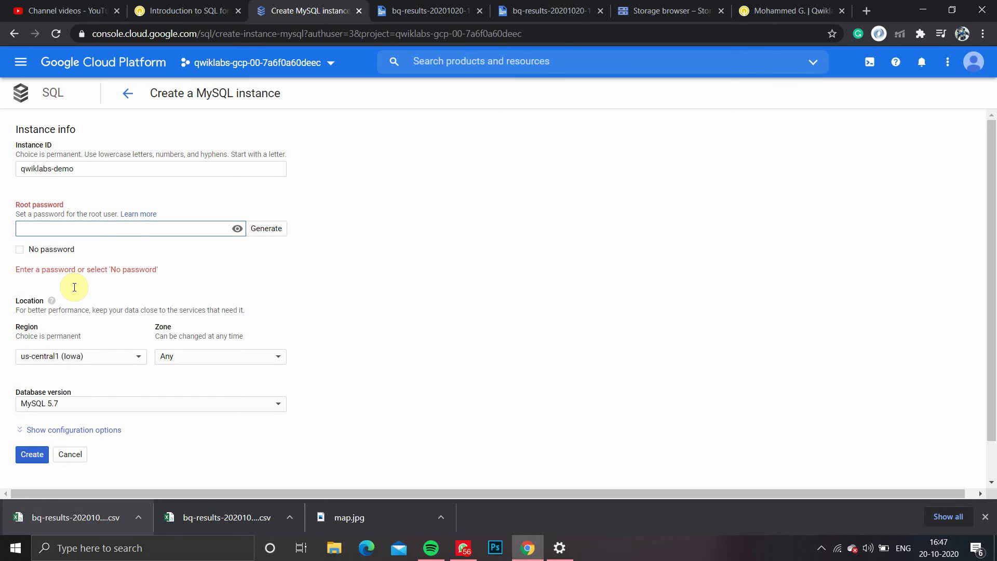
text(p)
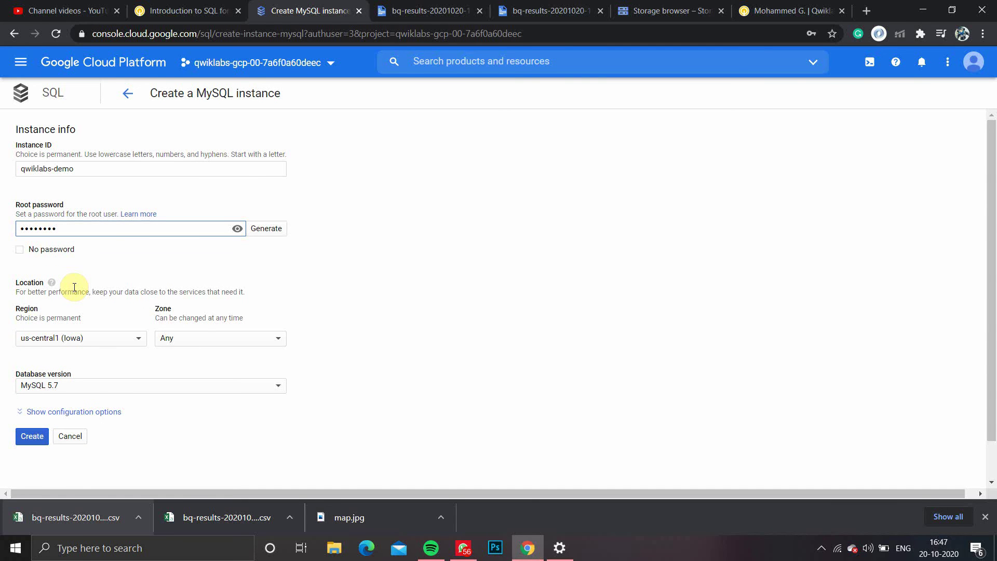
click(237, 228)
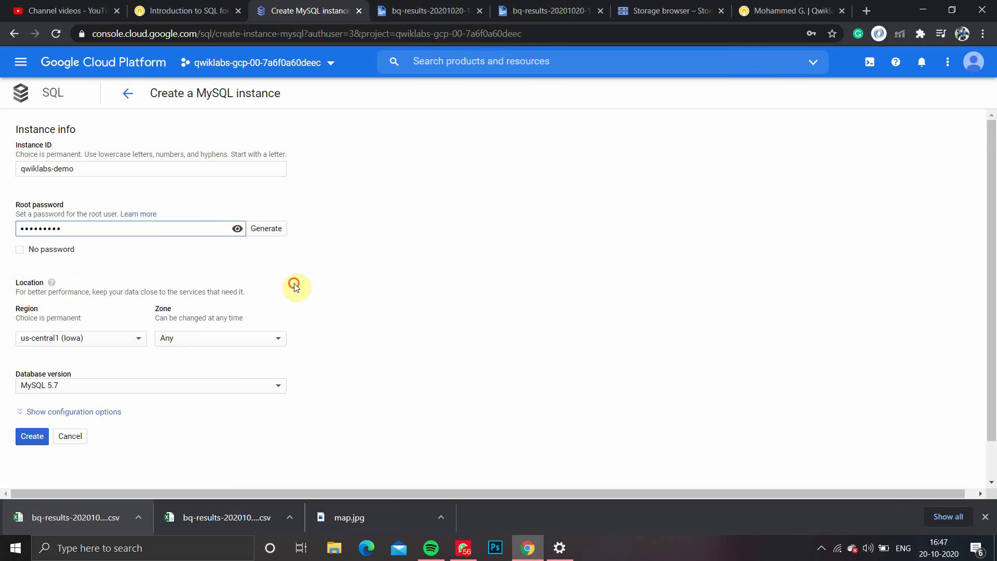
right_click(294, 288)
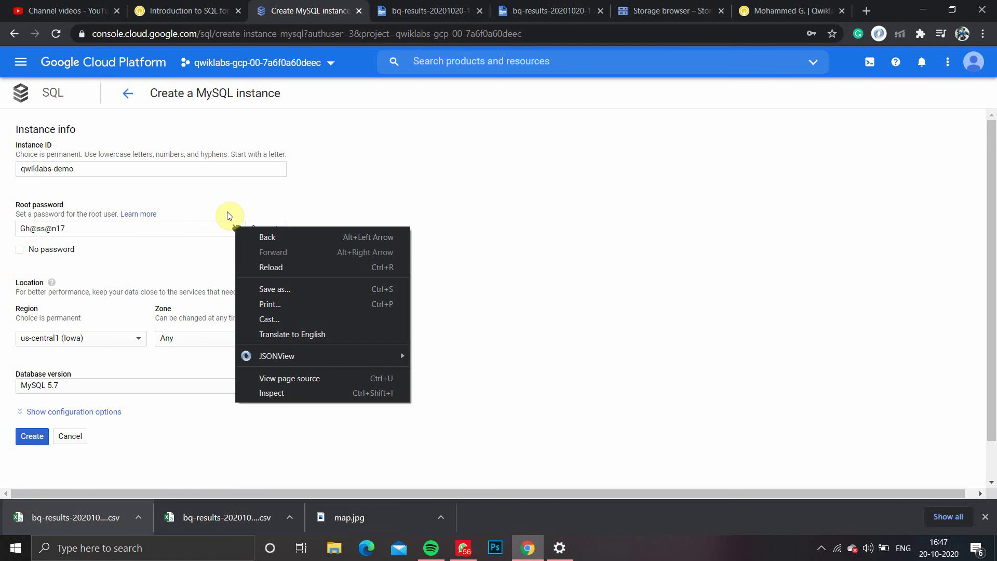
key(Escape)
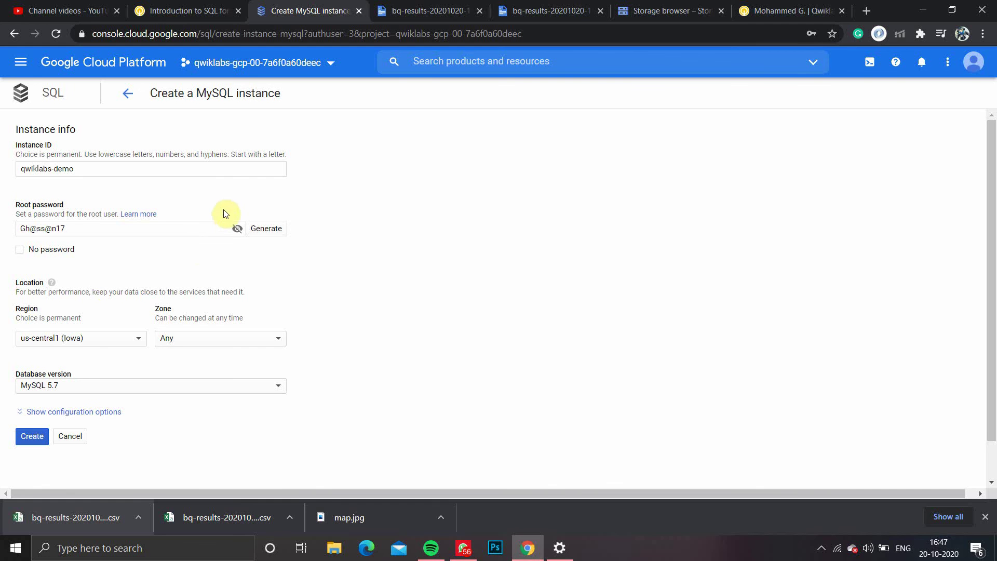
Review the lab's instance settings in the Qwiklabs instructions and create the MySQL instance in the Cloud console.
click(135, 11)
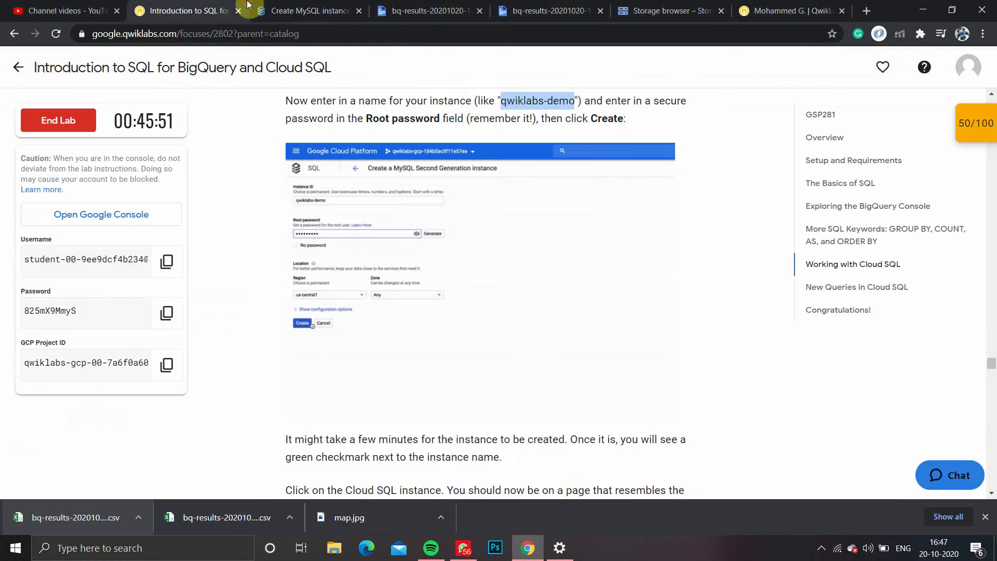
scroll(518, 319, down, 4)
scroll(518, 319, down, 1)
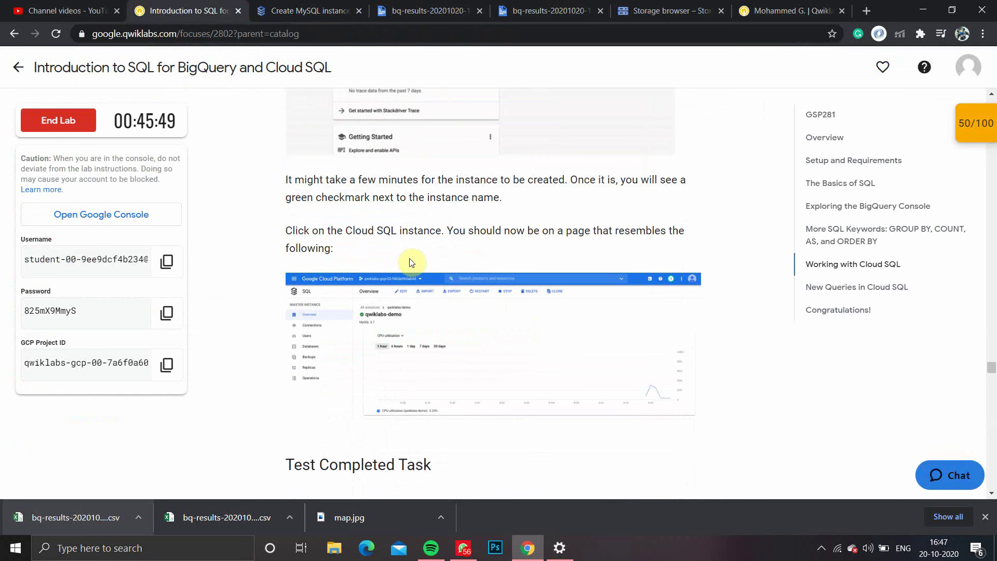
scroll(514, 322, up, 3)
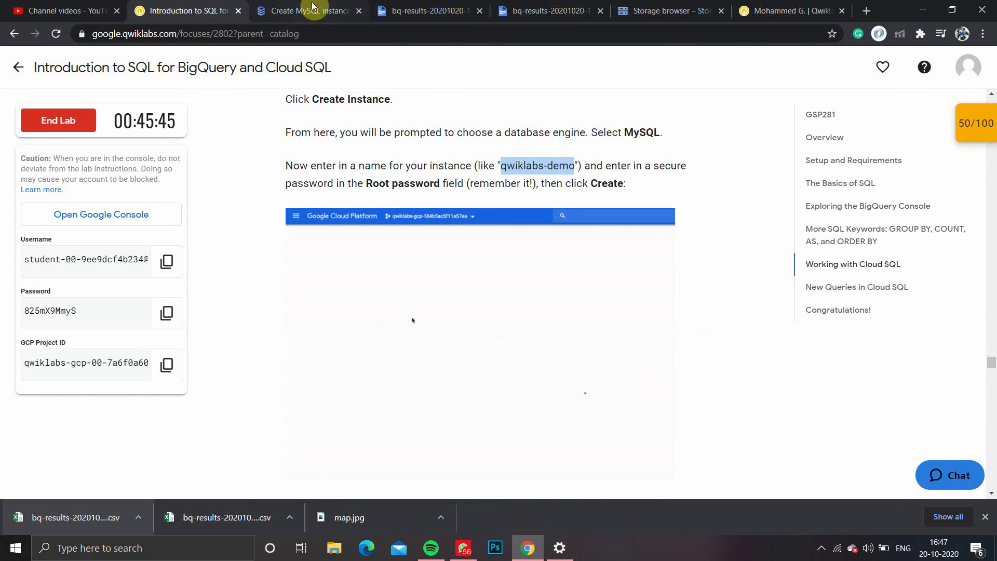
click(310, 9)
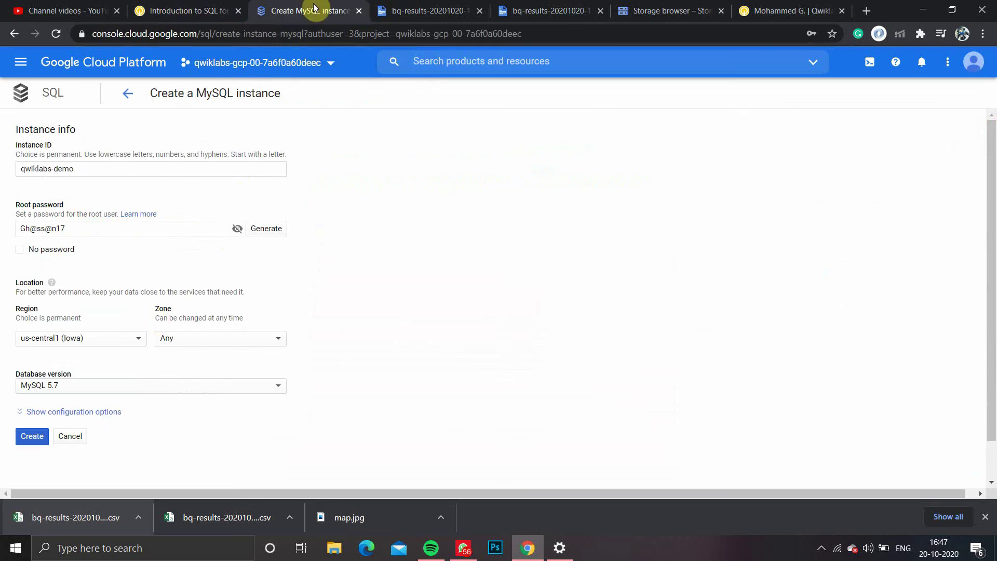
click(42, 435)
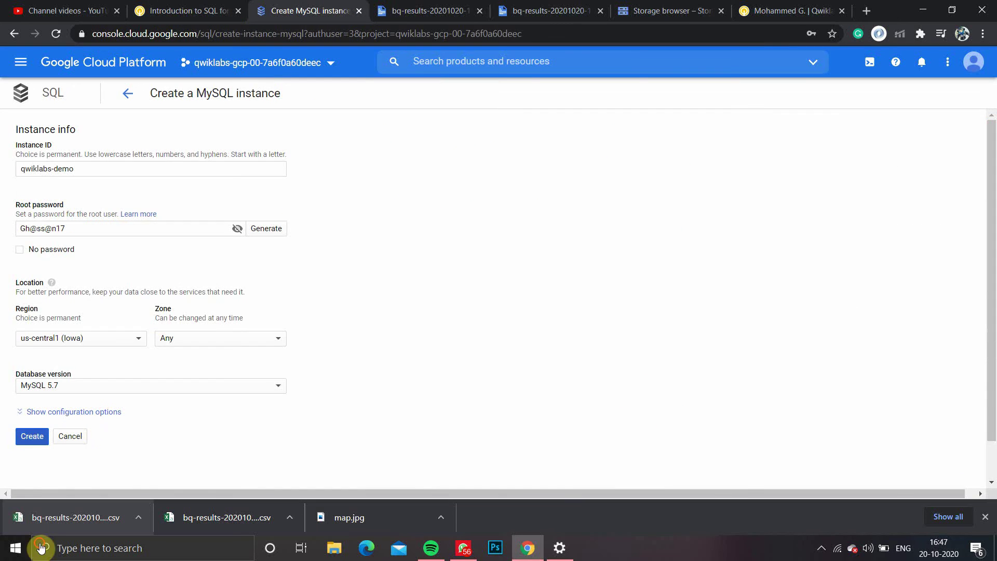
Read the lab's notes on instance creation, and decline the browser's offer to save the password in the Cloud console.
click(228, 10)
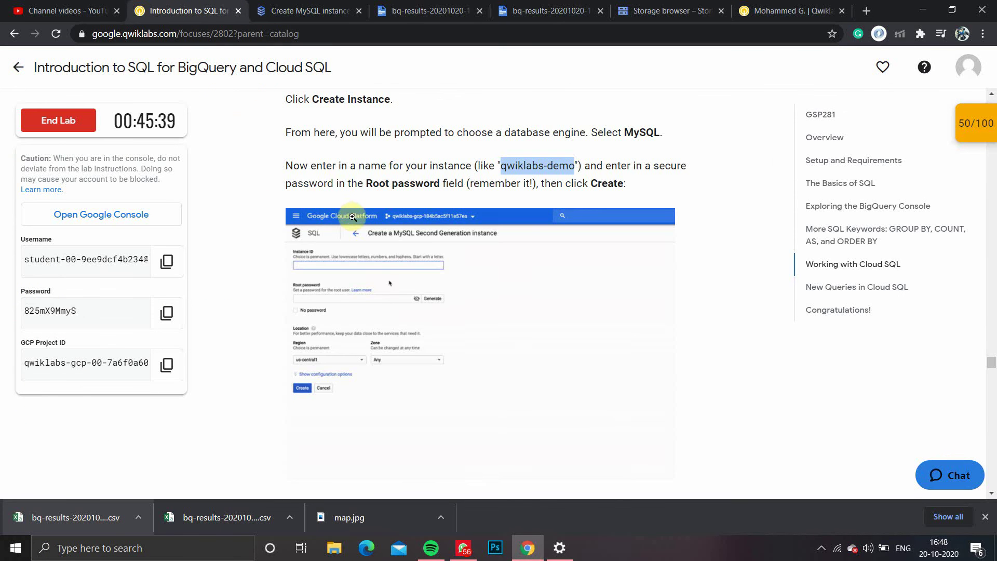
scroll(447, 289, down, 4)
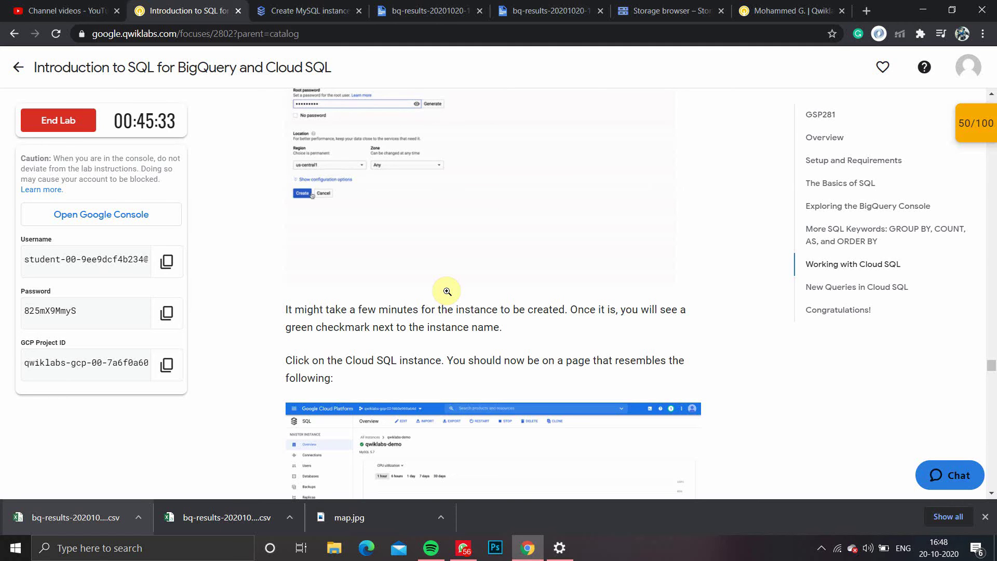
scroll(357, 231, down, 3)
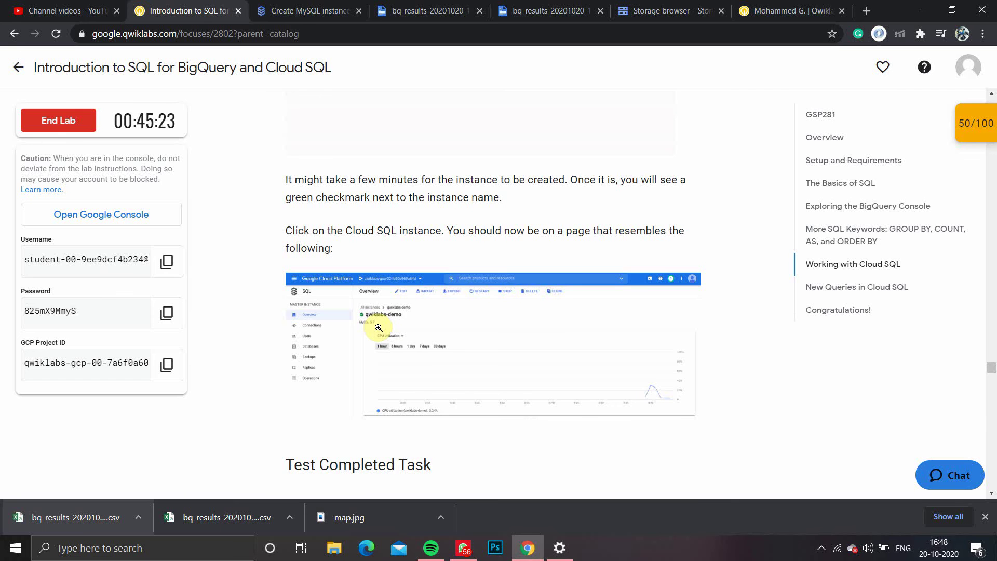
scroll(473, 408, down, 2)
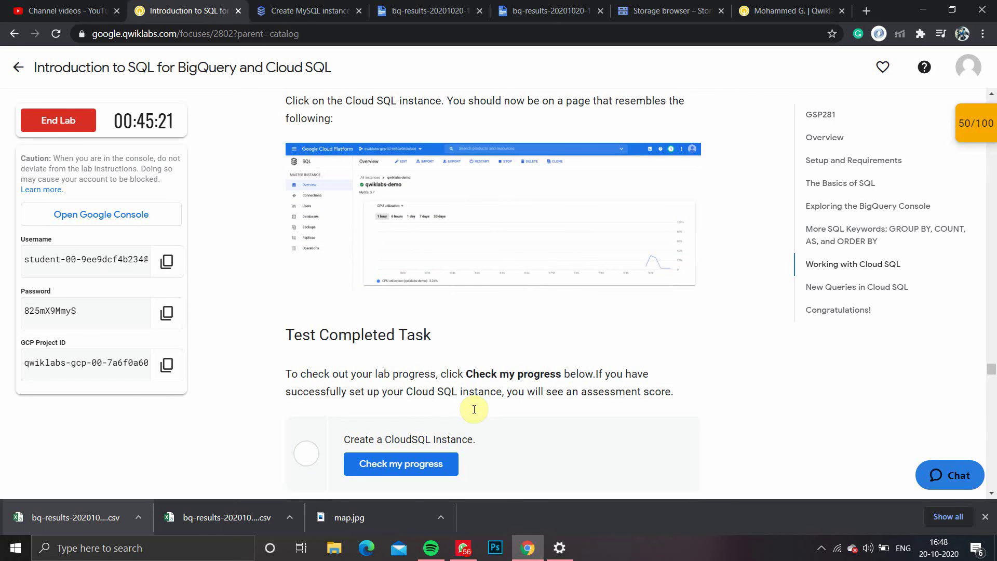
scroll(474, 409, up, 2)
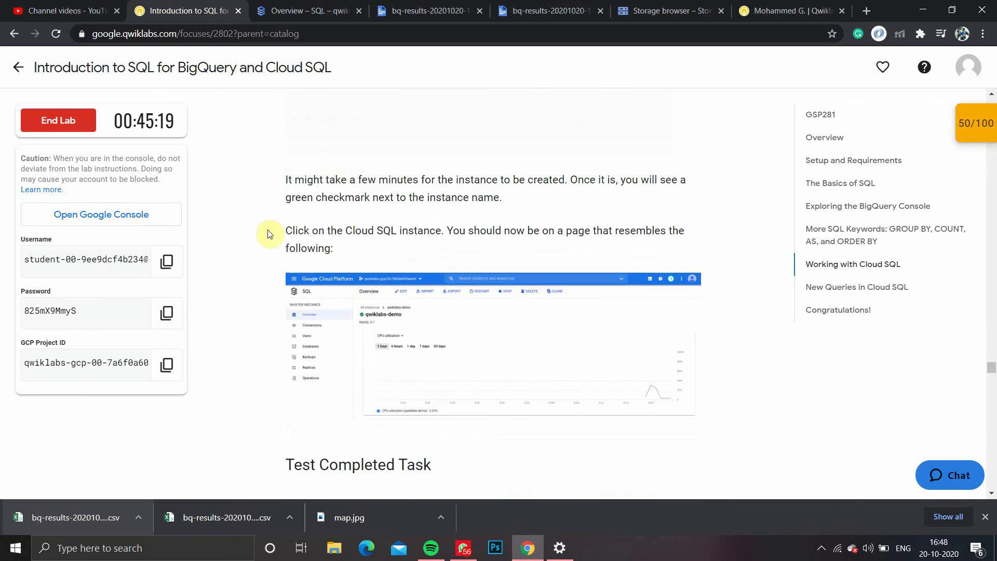
click(310, 11)
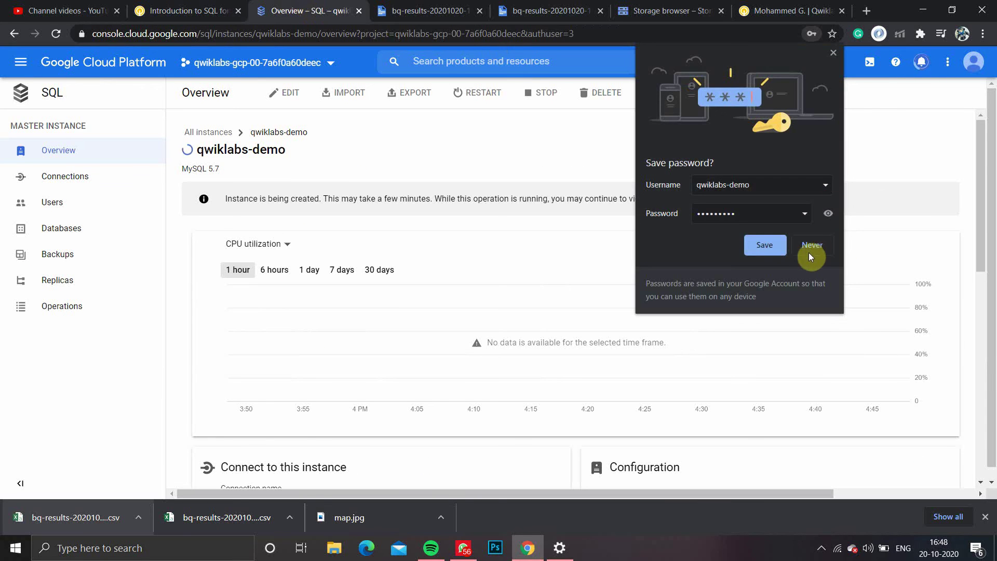
click(810, 256)
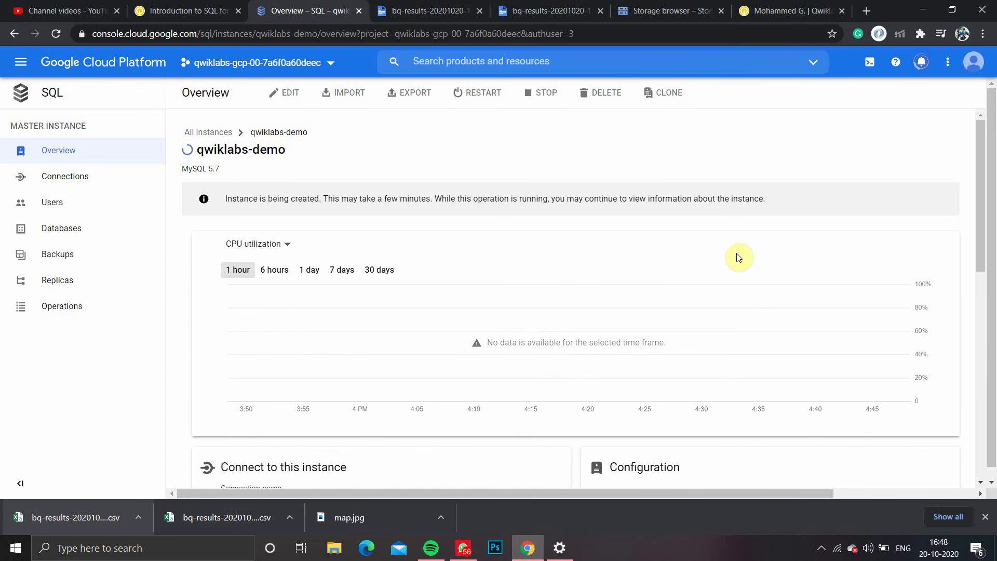
Examine the qwiklabs-demo overview and creation status in the Cloud console alongside the lab's notes on waiting time and the progress check.
scroll(719, 254, down, 3)
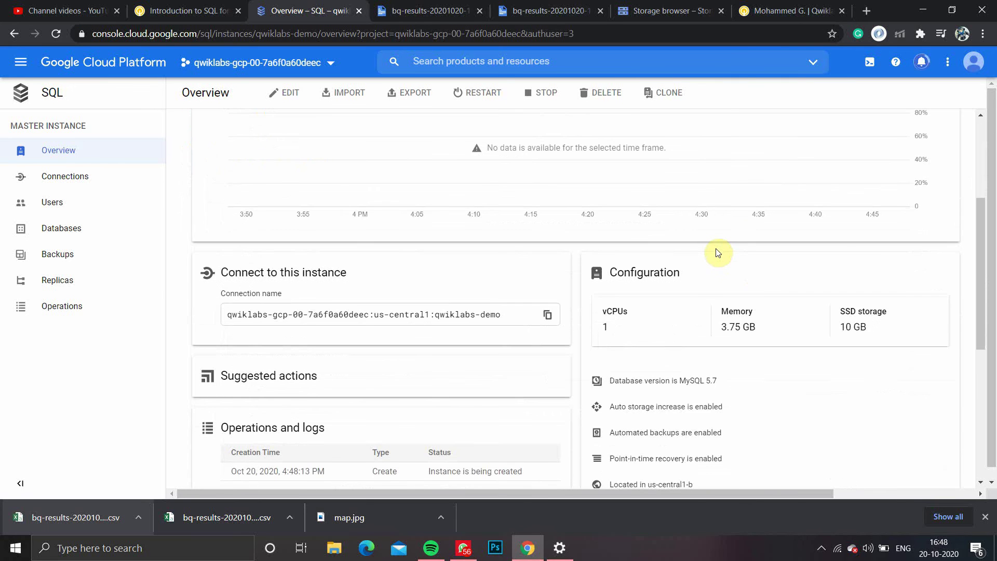
scroll(919, 284, up, 3)
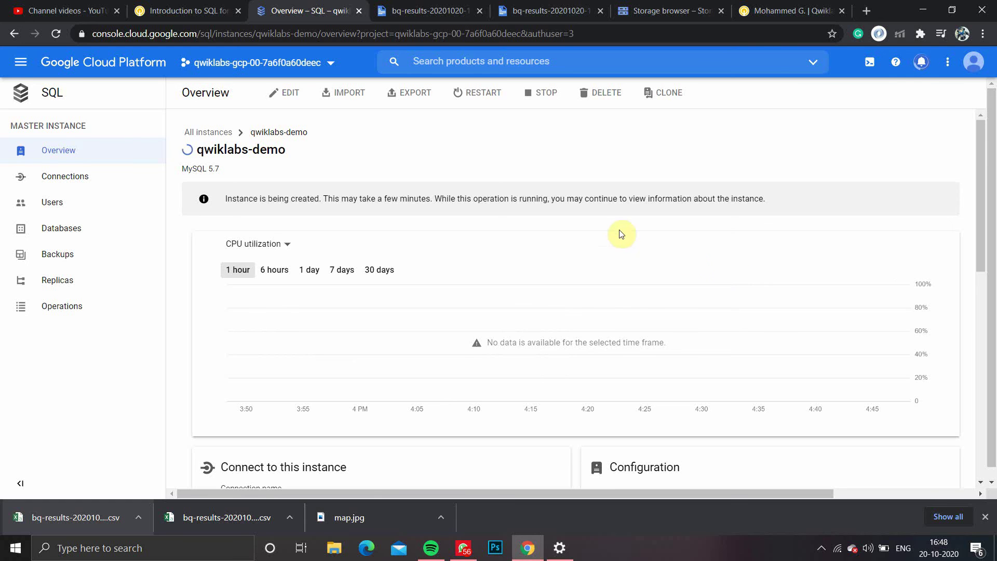
click(208, 10)
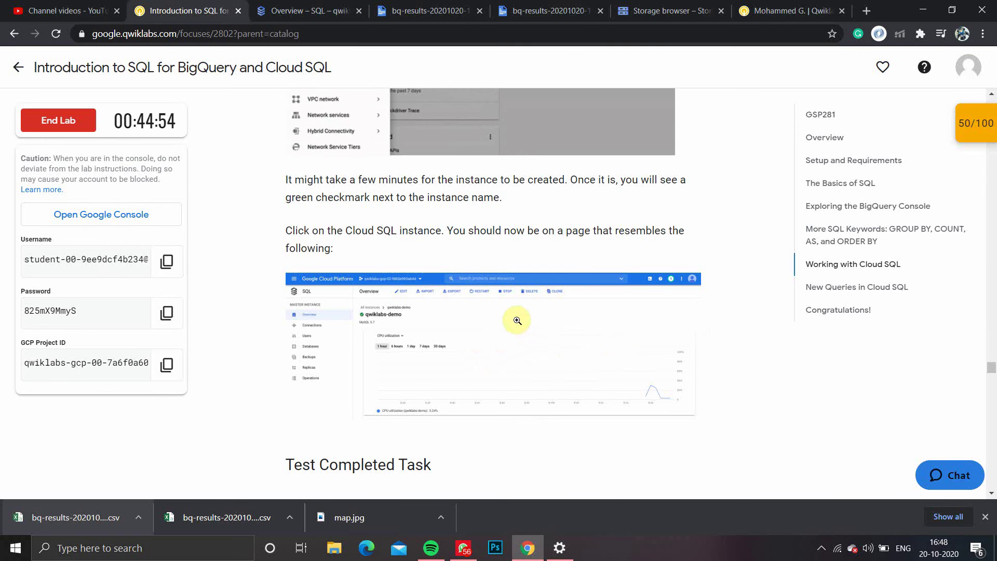
scroll(647, 400, up, 4)
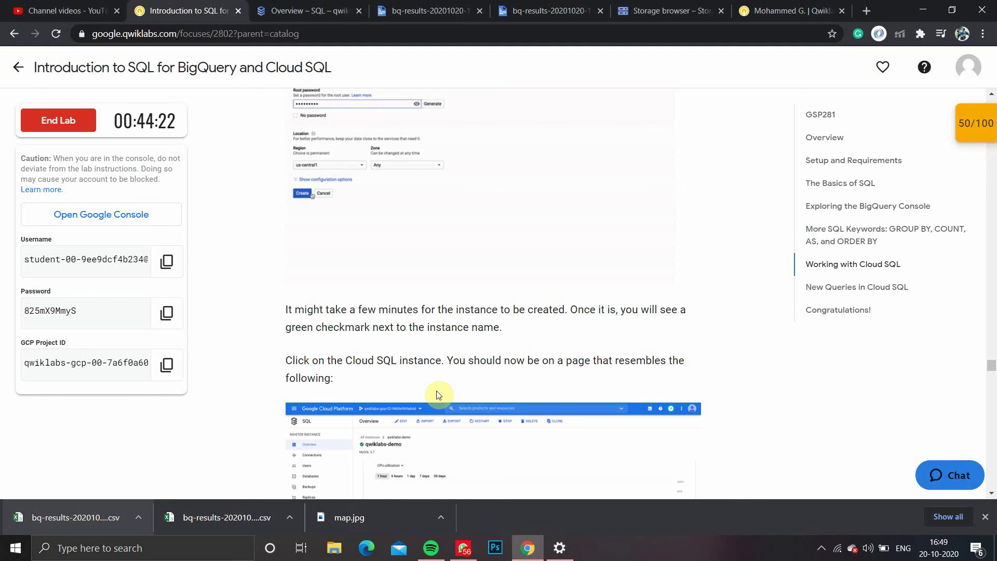
click(311, 11)
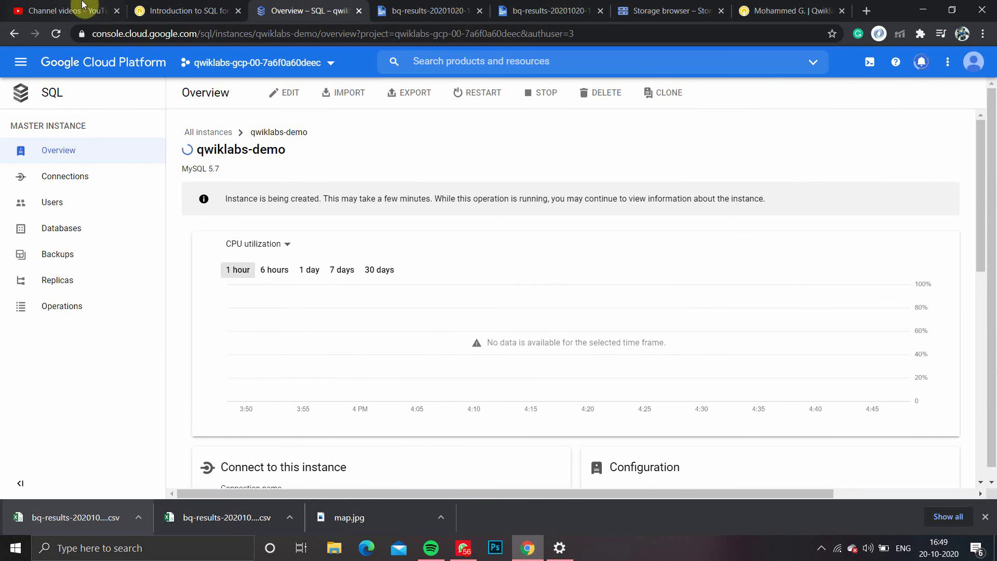
scroll(475, 234, down, 5)
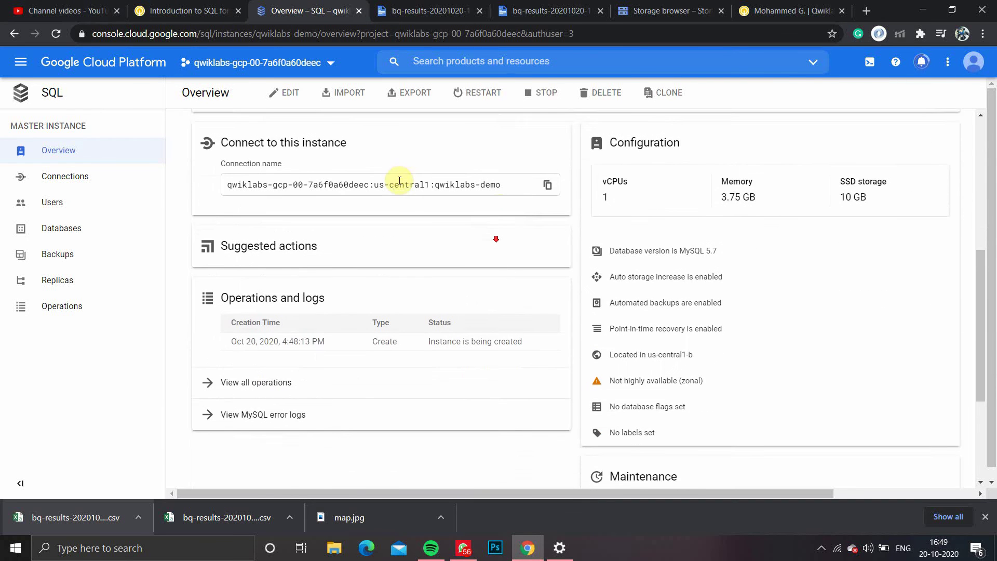
scroll(499, 226, up, 4)
scroll(500, 226, up, 1)
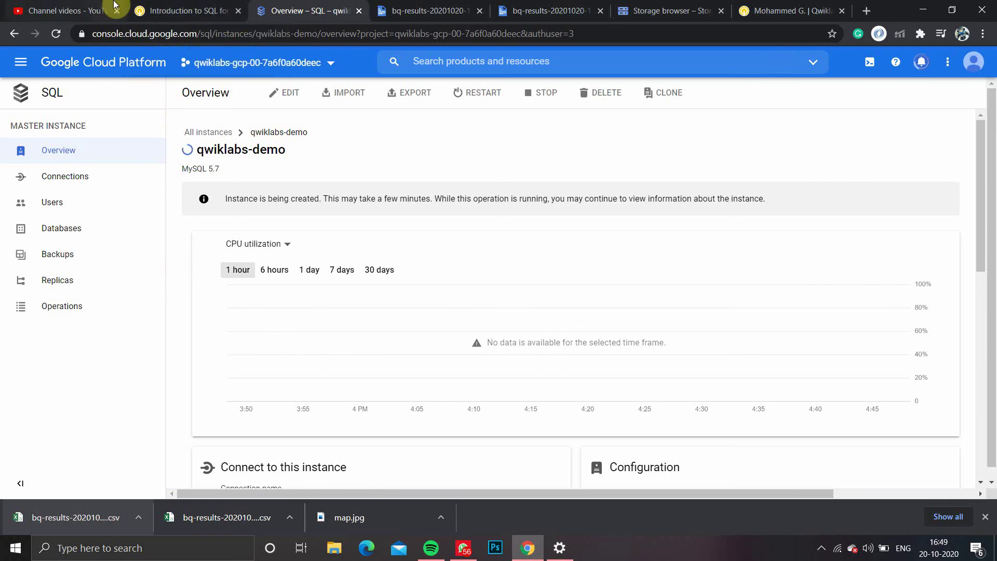
click(226, 7)
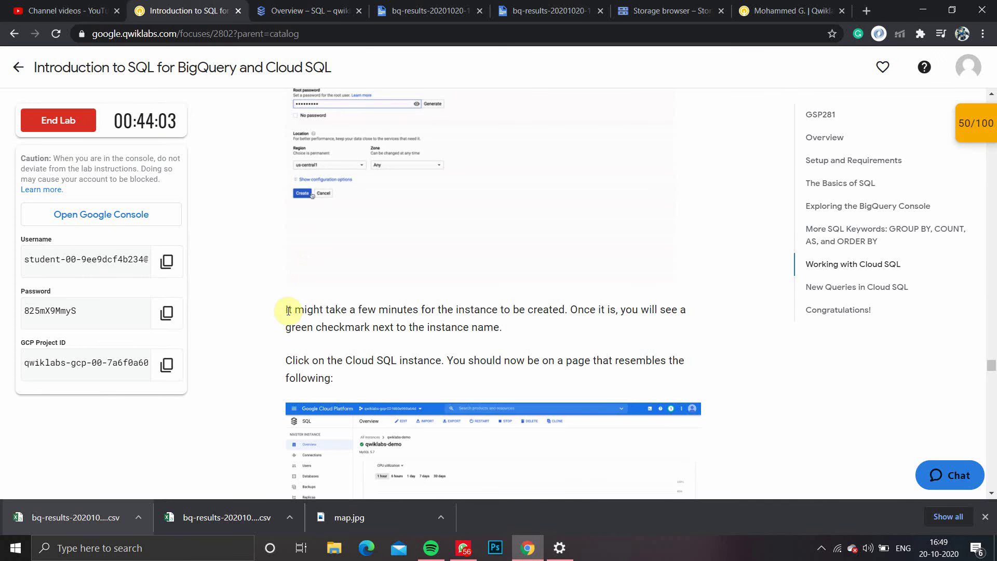
drag(286, 310, 417, 311)
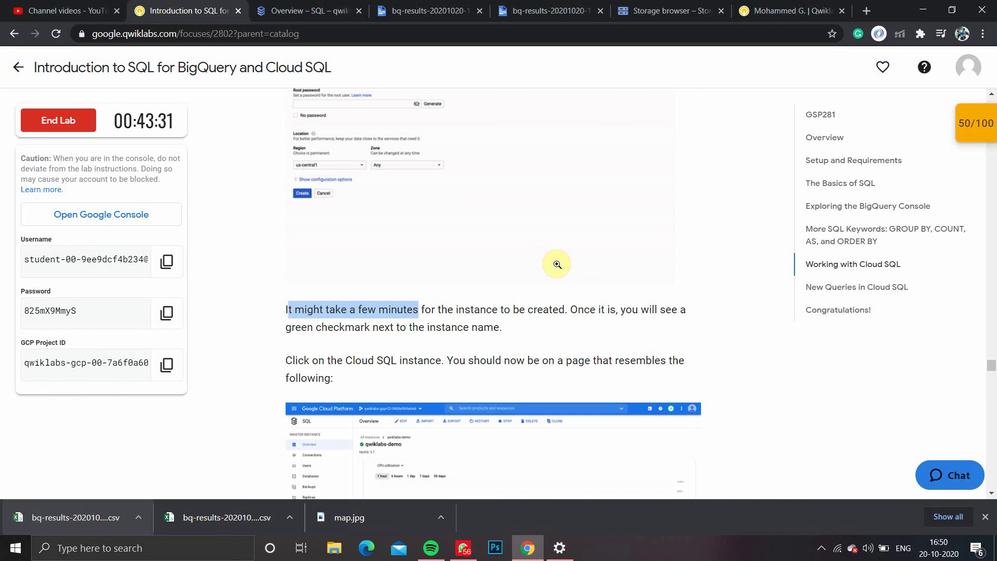
click(275, 9)
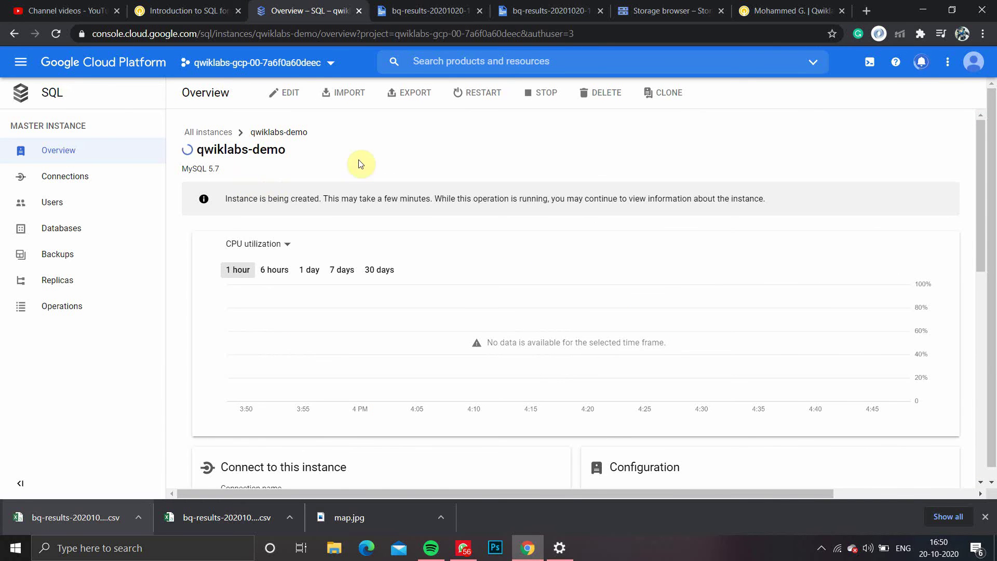
click(195, 9)
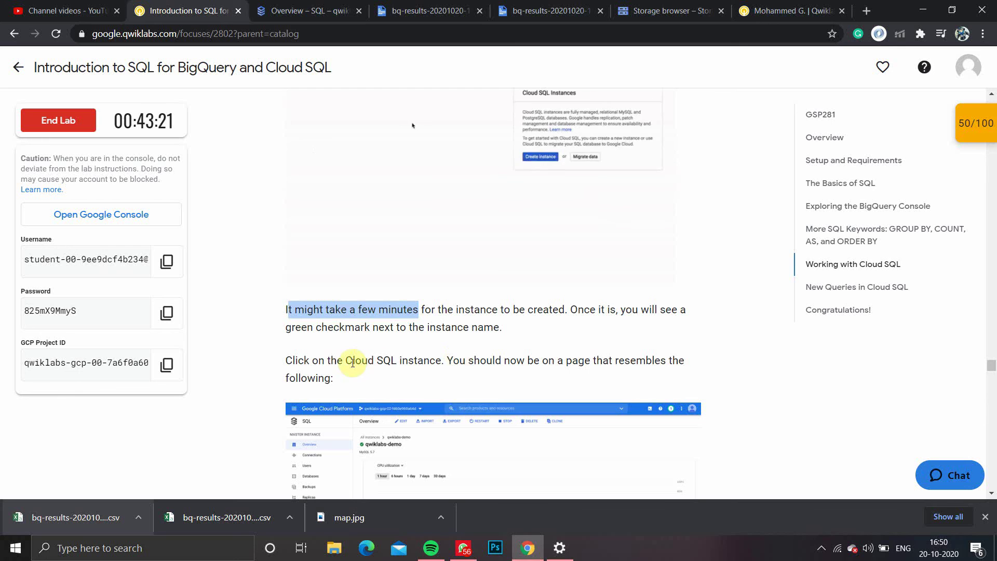
scroll(413, 373, down, 2)
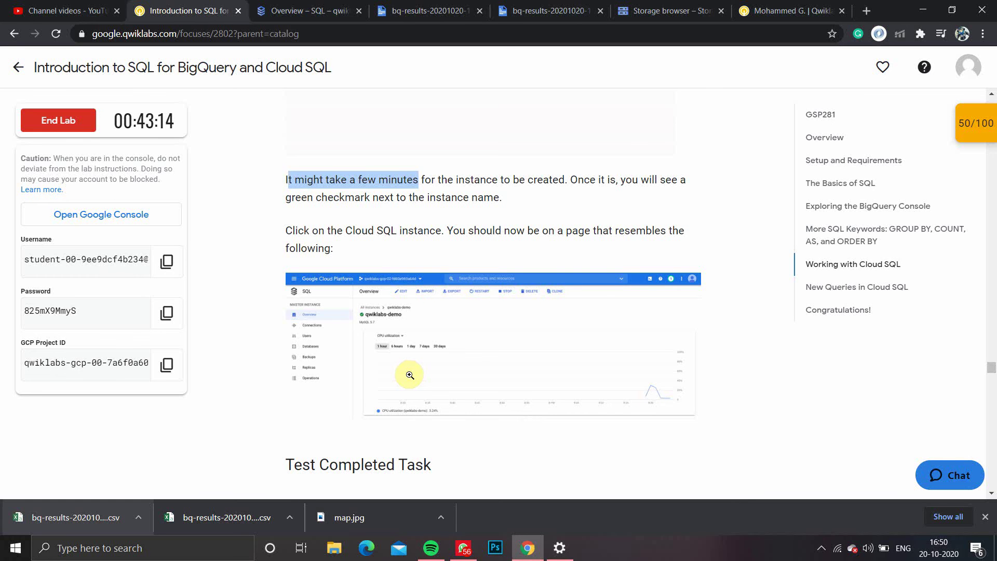
scroll(467, 426, down, 5)
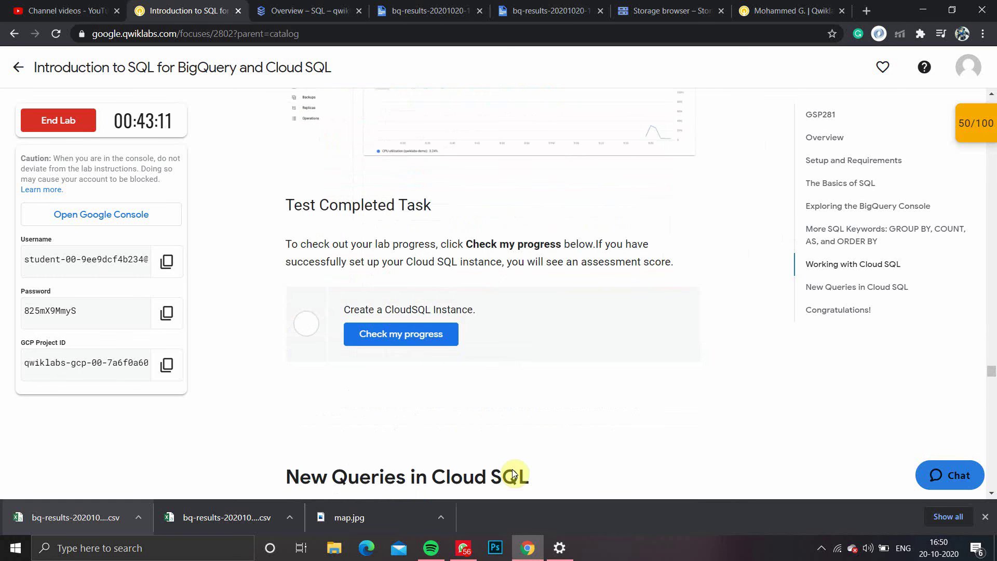
Check the status of qwiklabs-demo, run the lab's progress check for creating a Cloud SQL instance, and review the checkpoint scores.
click(291, 10)
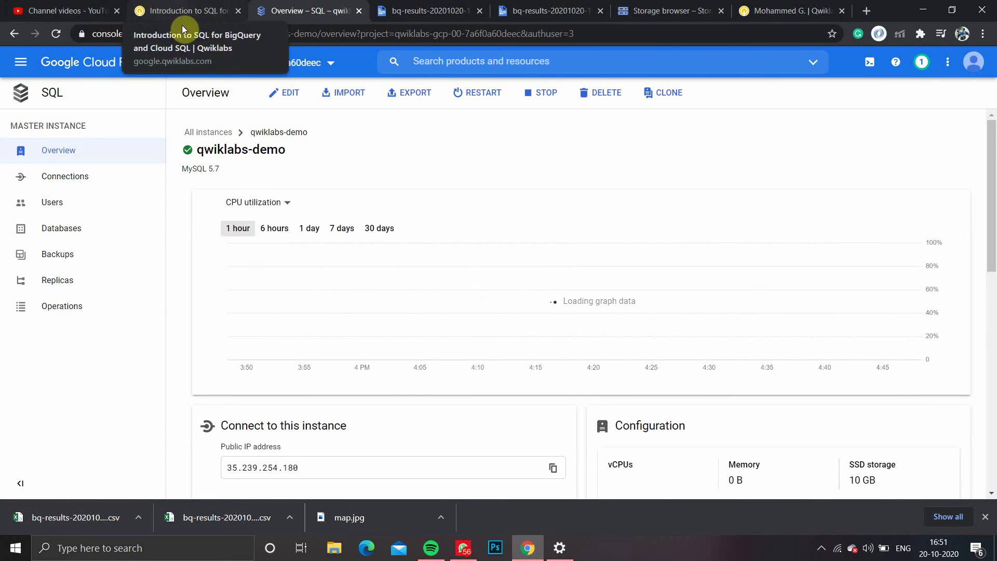
key(ctrl+Page_Up)
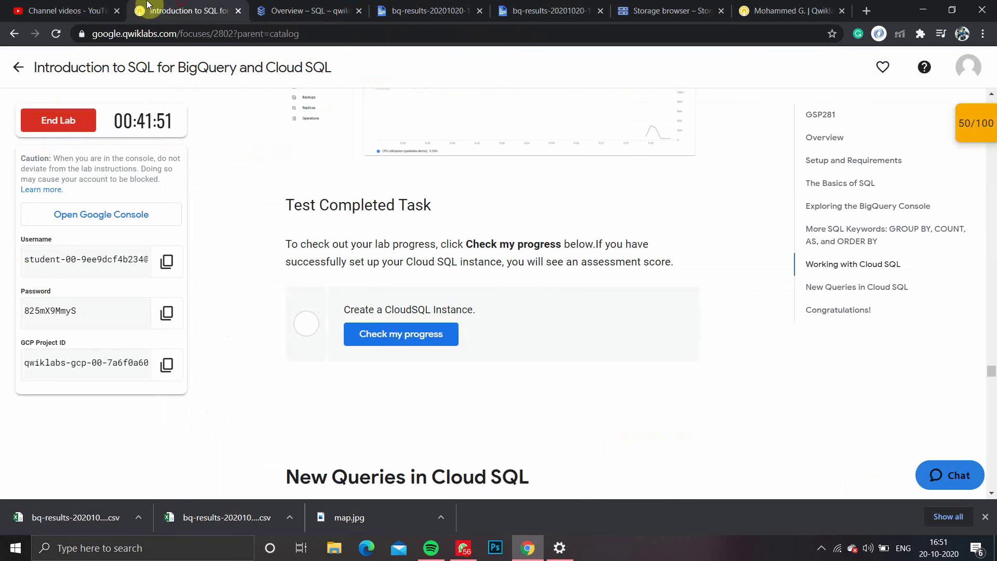
click(401, 334)
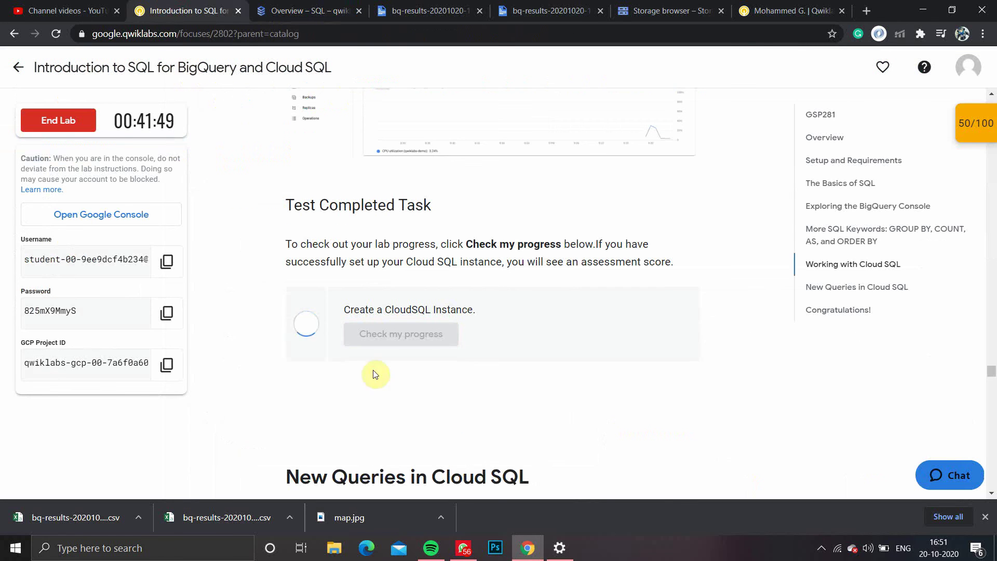
click(975, 123)
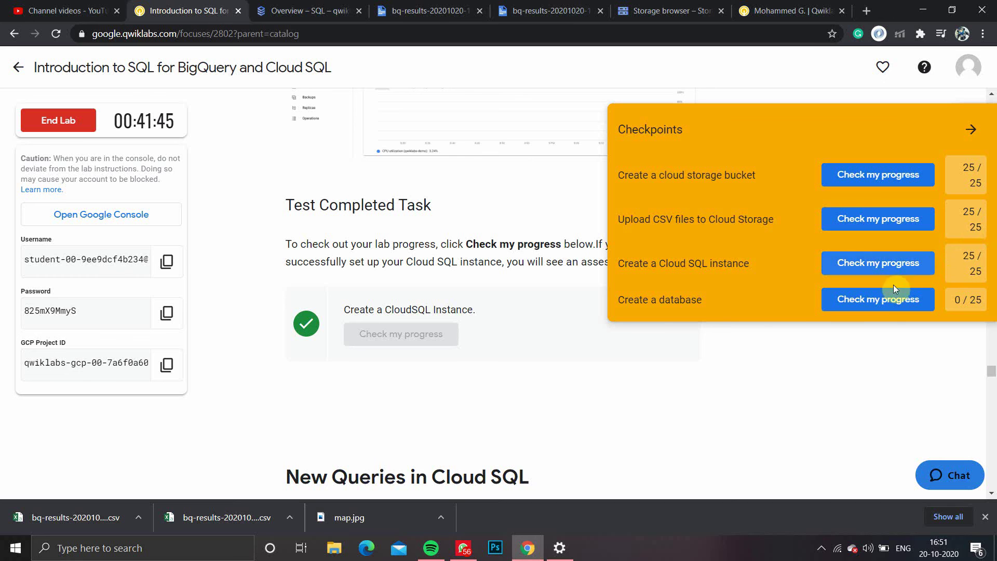
click(971, 130)
scroll(424, 181, down, 5)
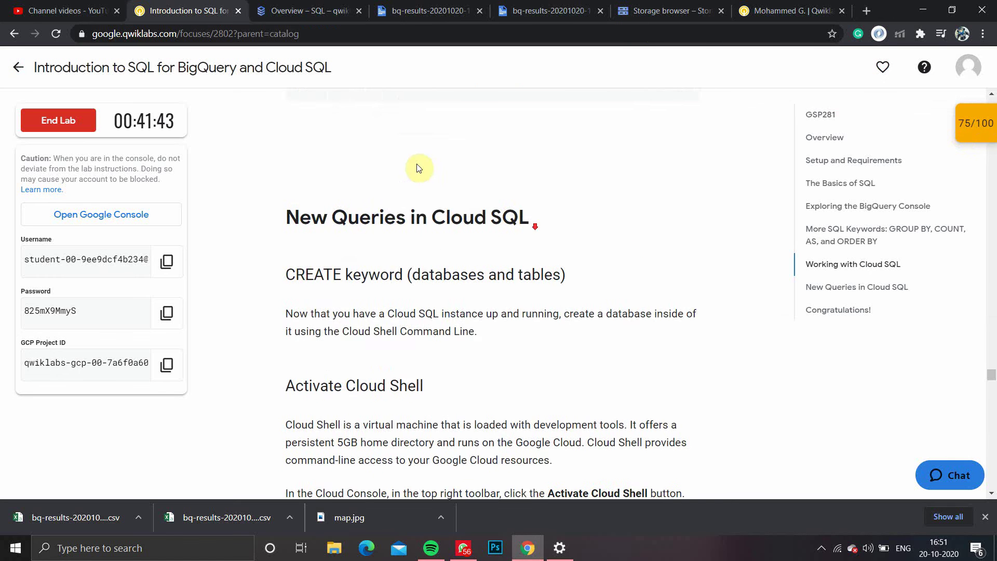
Read the lab's Cloud Shell activation instructions, start Cloud Shell in the Cloud console, and dismiss the browser's downloads bar.
scroll(420, 162, down, 3)
scroll(423, 163, down, 2)
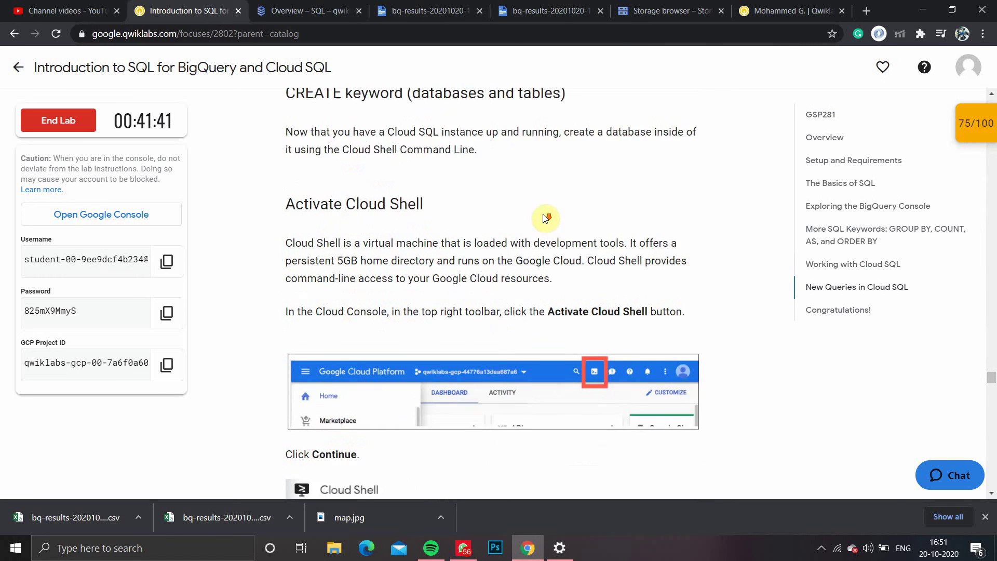
scroll(434, 171, down, 7)
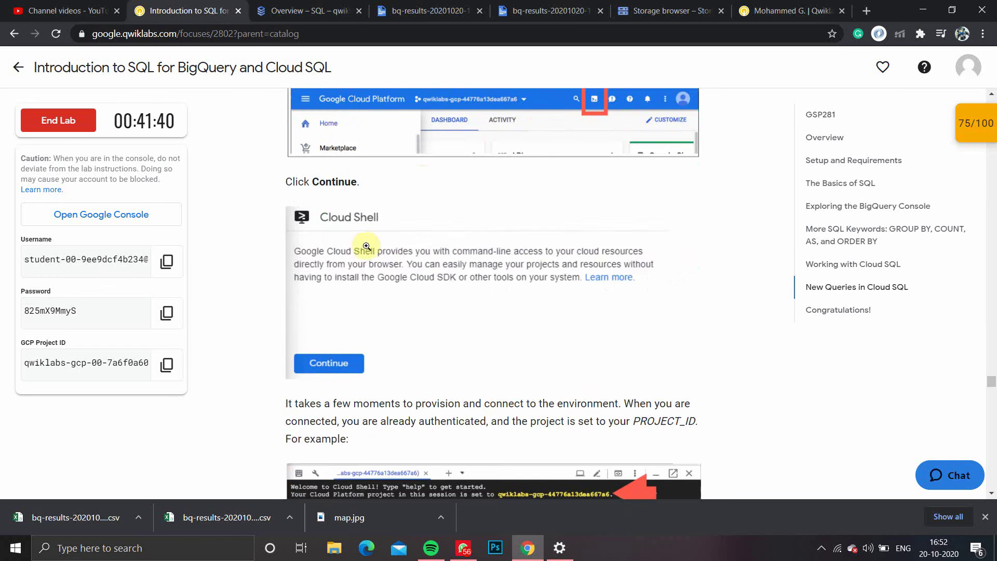
scroll(332, 270, down, 2)
click(311, 11)
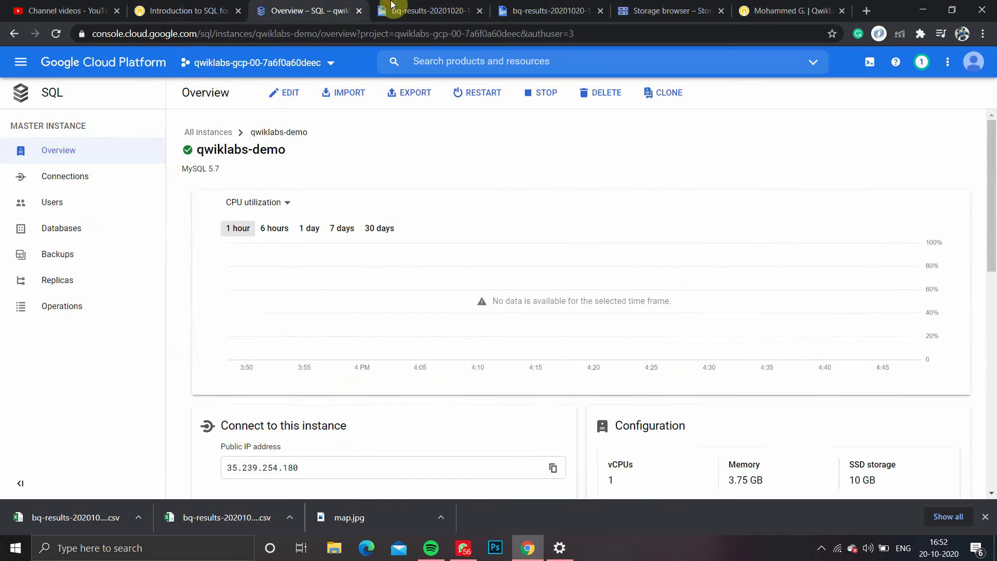
click(870, 62)
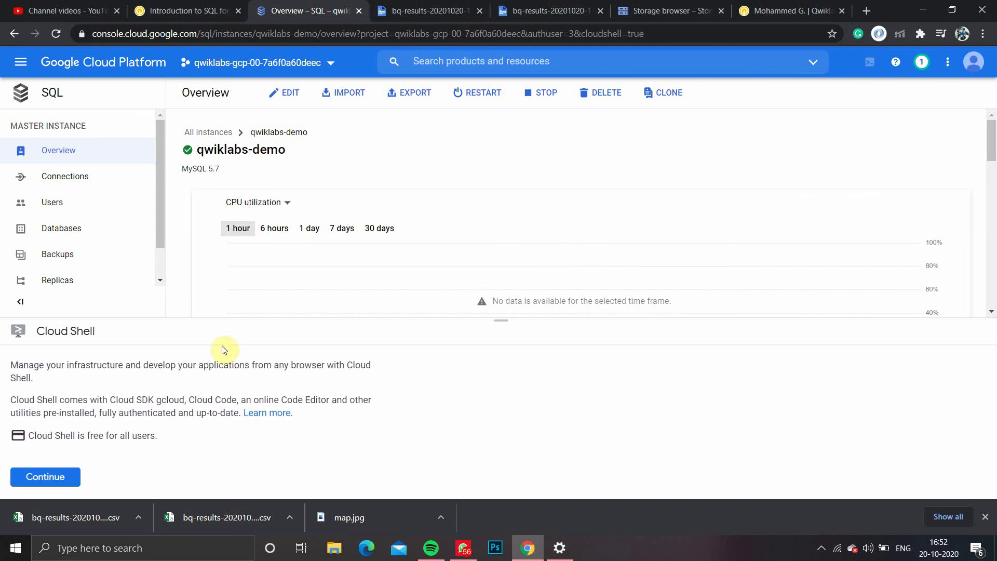
click(64, 474)
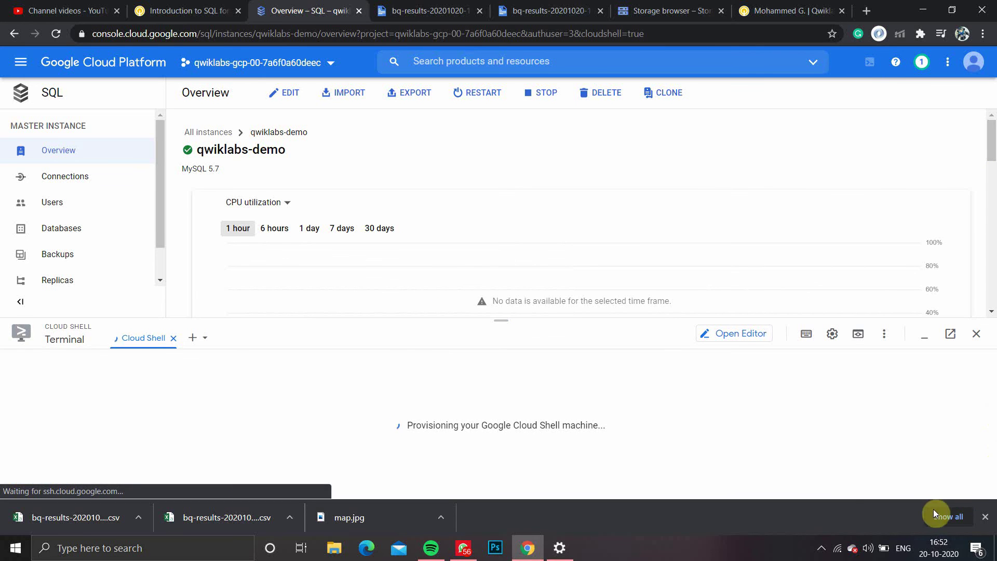
click(985, 516)
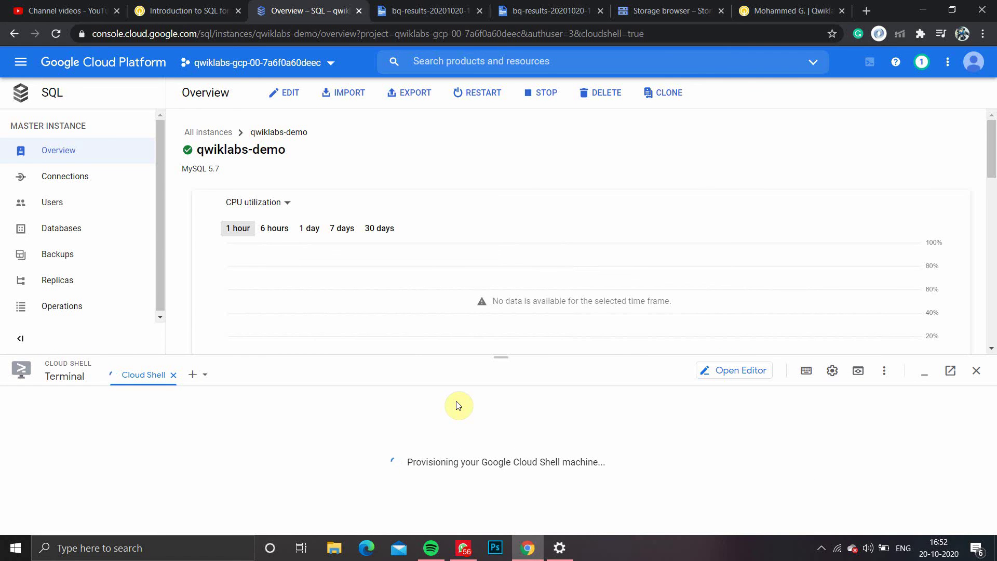
key(F11)
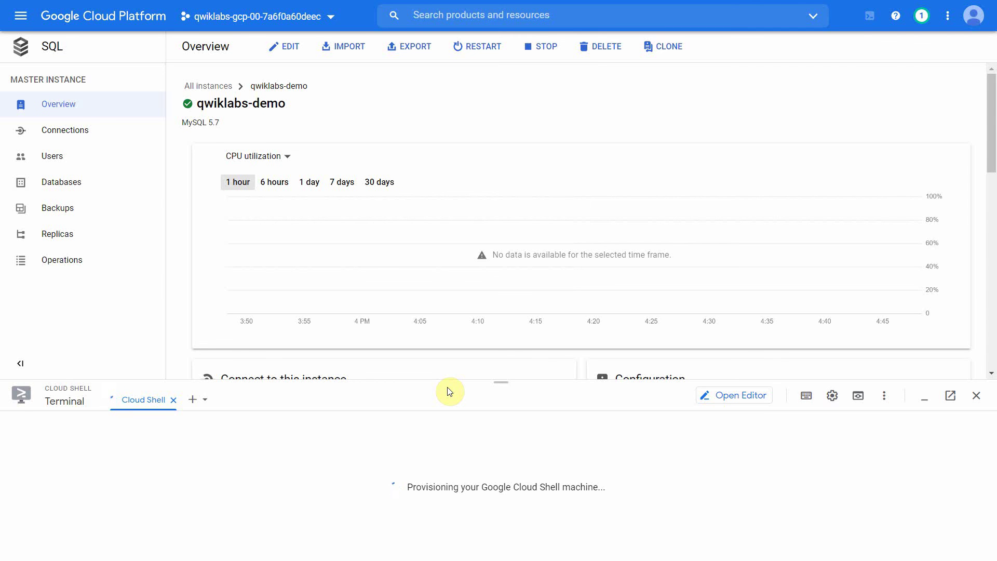
key(F11)
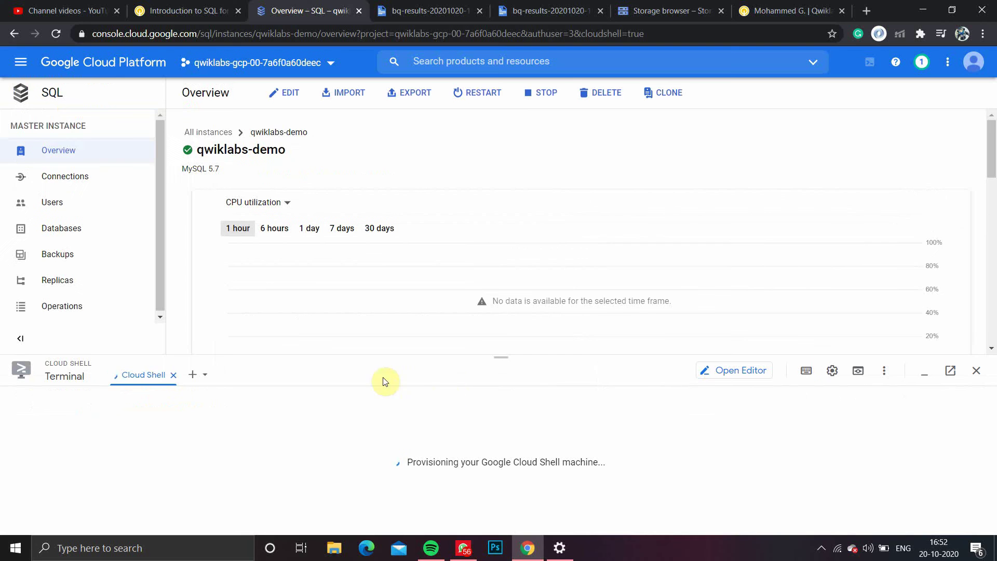
Find the lab's account-listing command, run "gcloud auth list" in Cloud Shell, and authorize the credentials request.
click(181, 10)
scroll(374, 308, down, 3)
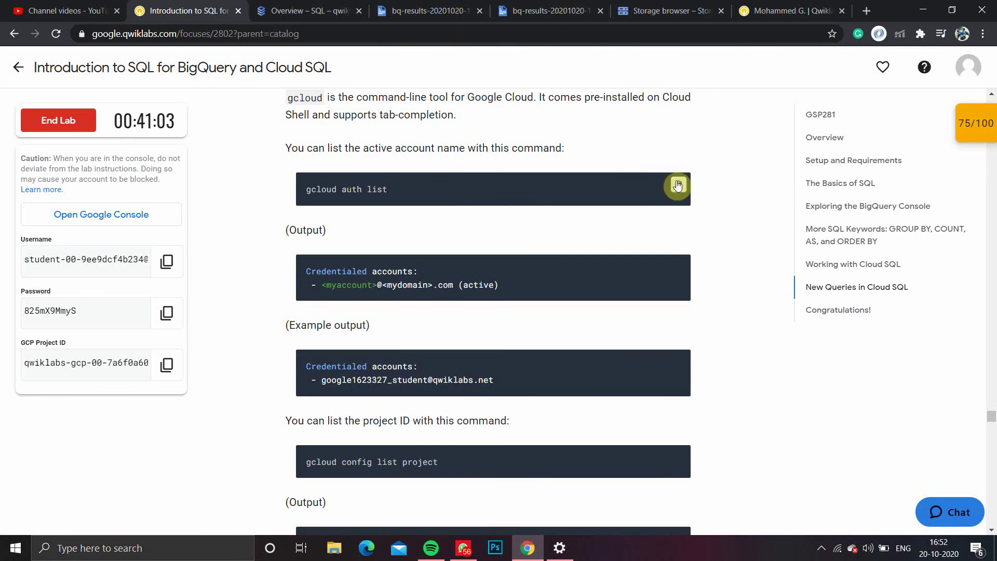
scroll(436, 240, down, 2)
scroll(429, 237, down, 2)
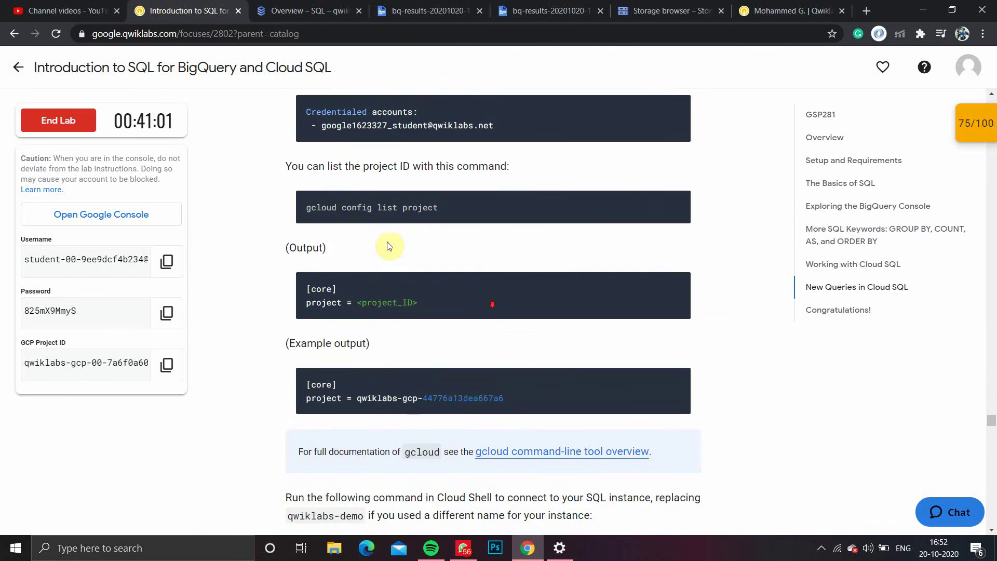
scroll(430, 235, down, 2)
scroll(430, 236, down, 1)
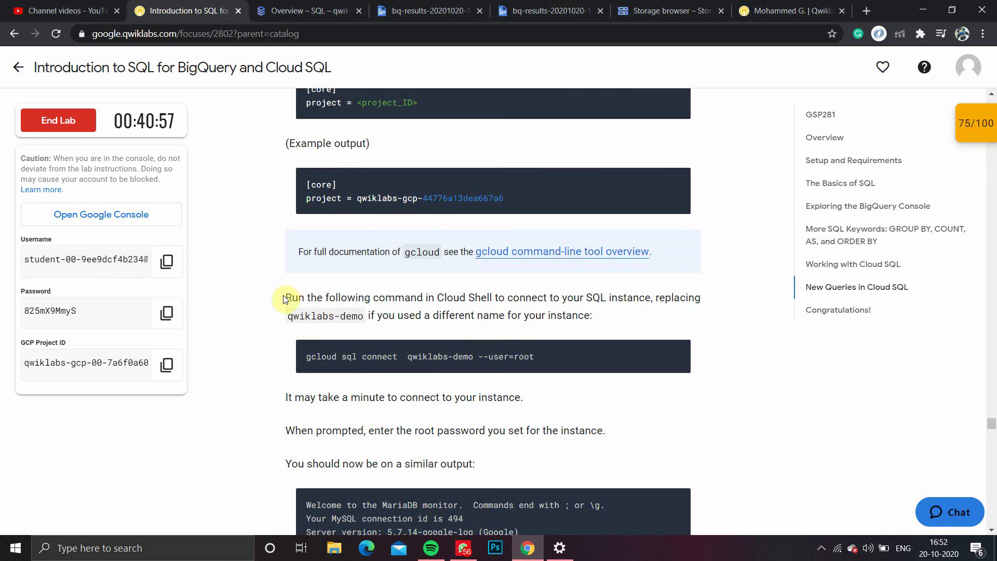
drag(286, 297, 593, 315)
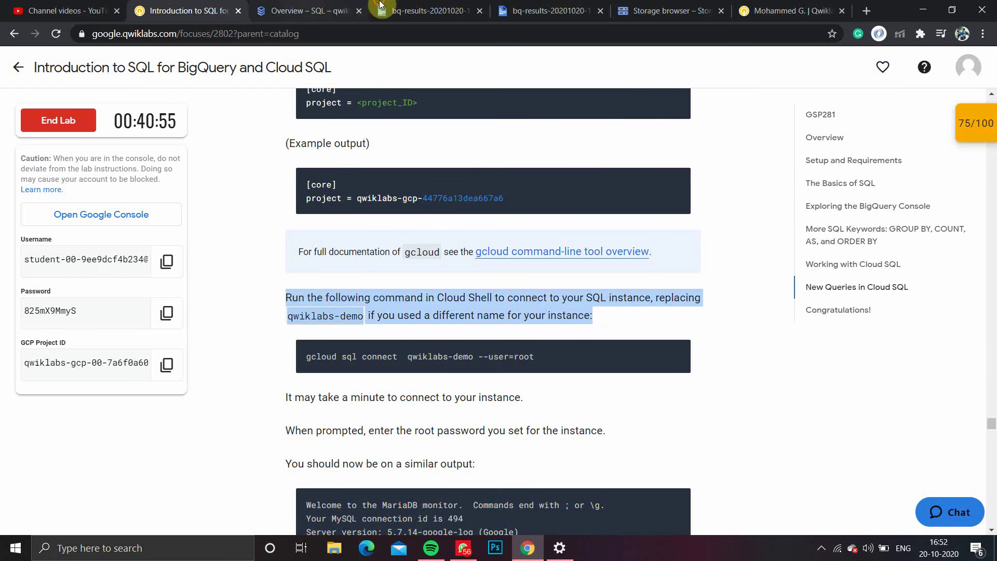
click(301, 10)
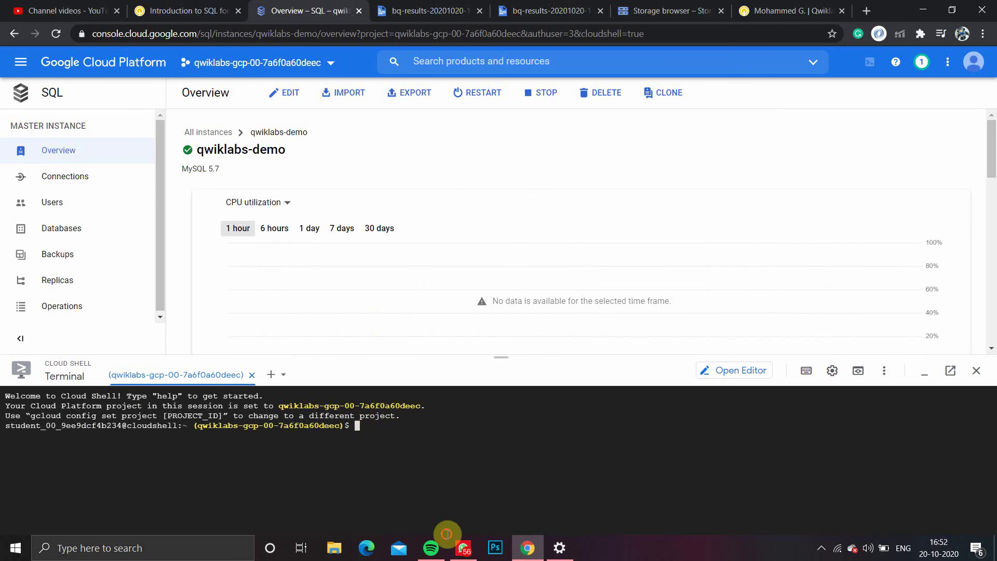
text(gcloud auth list)
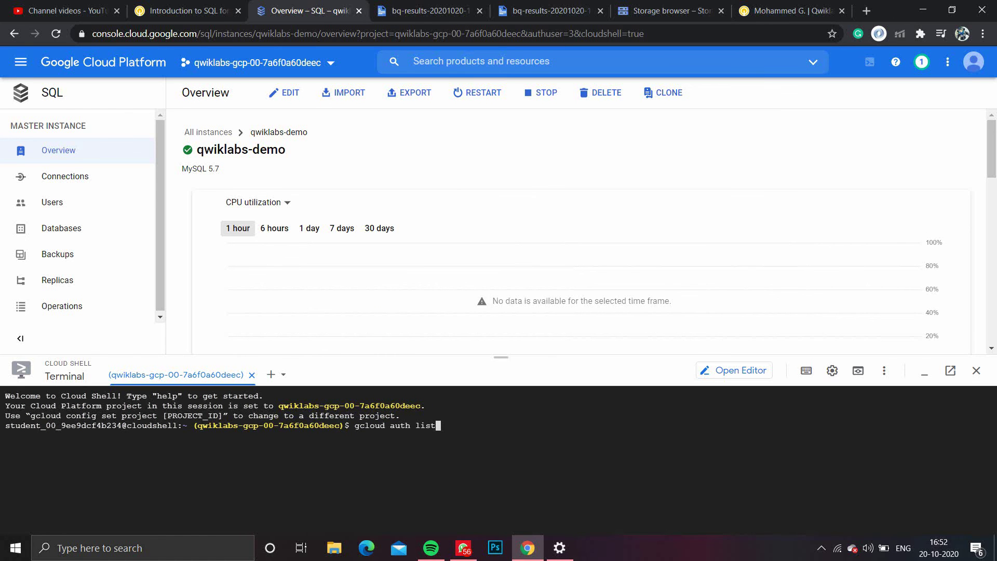
key(Return)
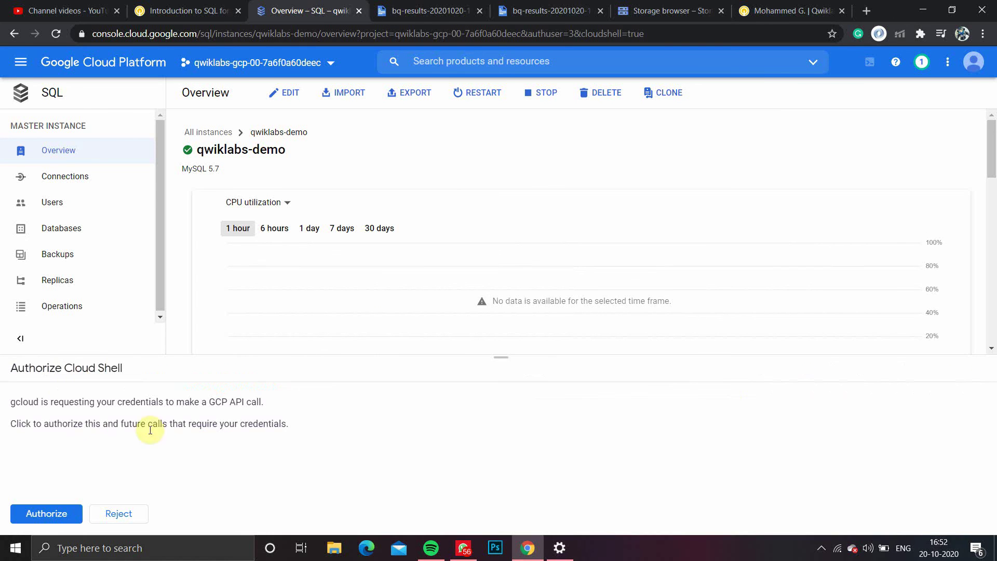
click(54, 513)
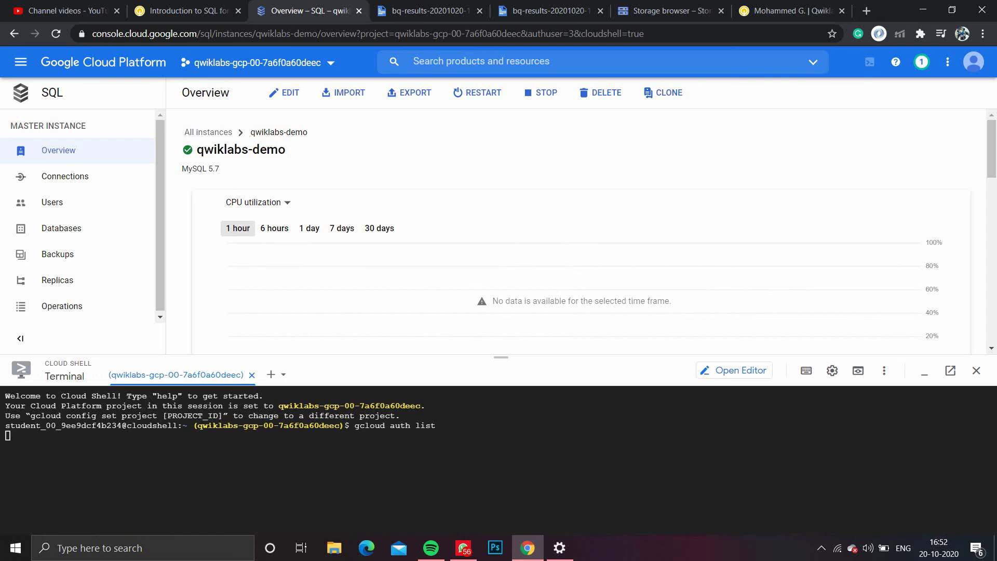
Copy the lab's project-listing command and run "gcloud config list project" in Cloud Shell, removing the duplicated text before executing it.
click(198, 6)
scroll(593, 339, up, 4)
scroll(477, 273, down, 3)
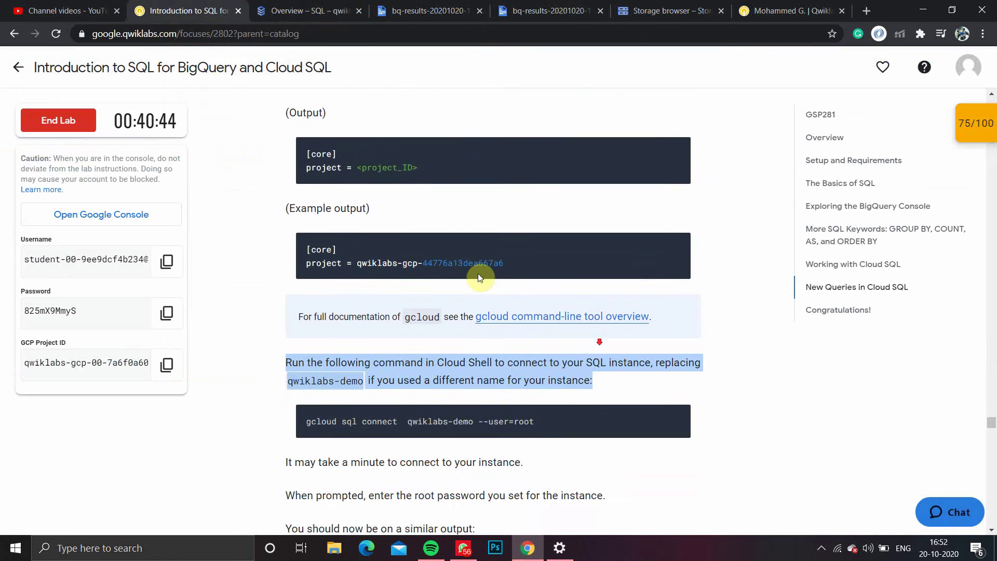
scroll(478, 273, up, 3)
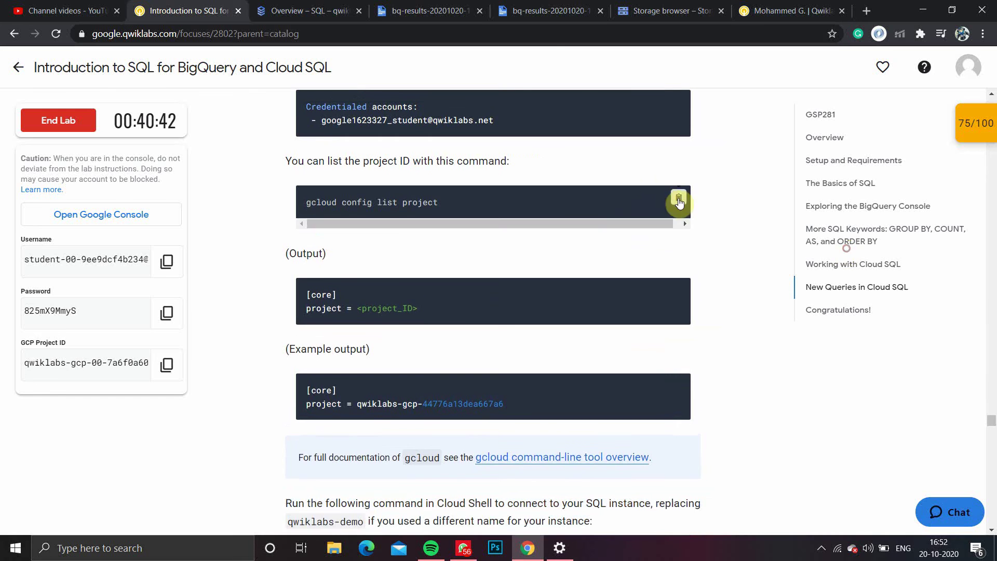
click(678, 200)
click(306, 10)
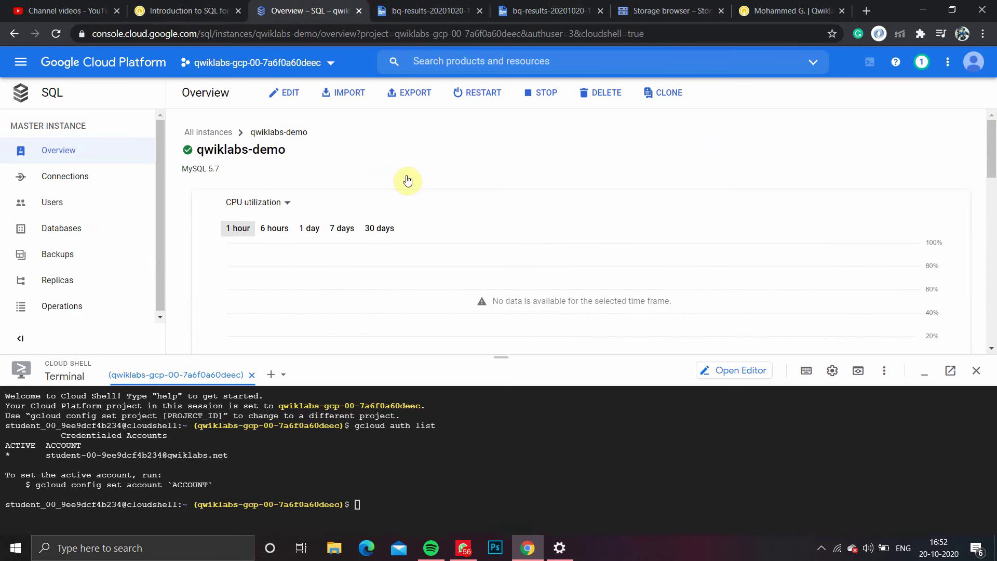
click(341, 496)
key(Page_Up)
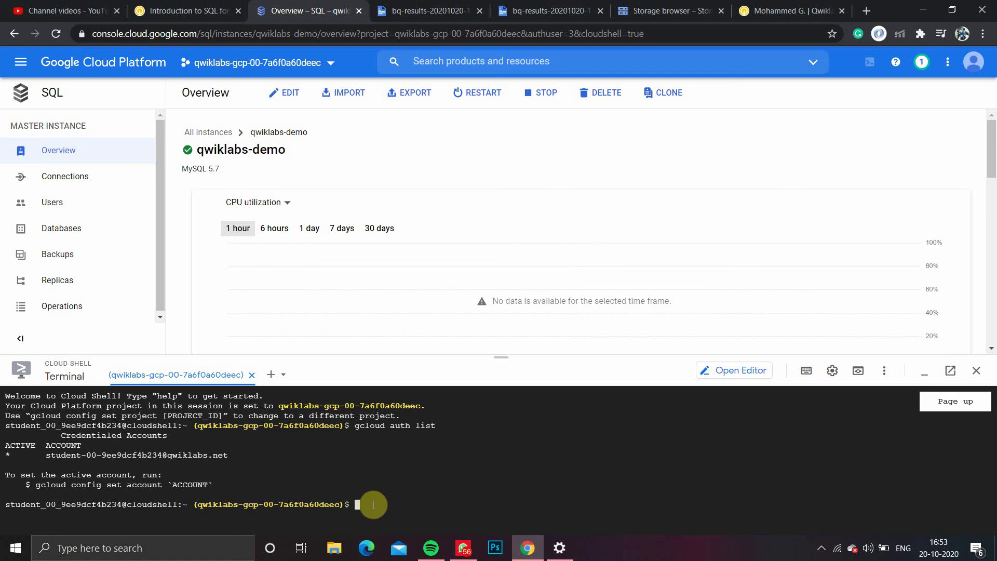
key(Page_Up)
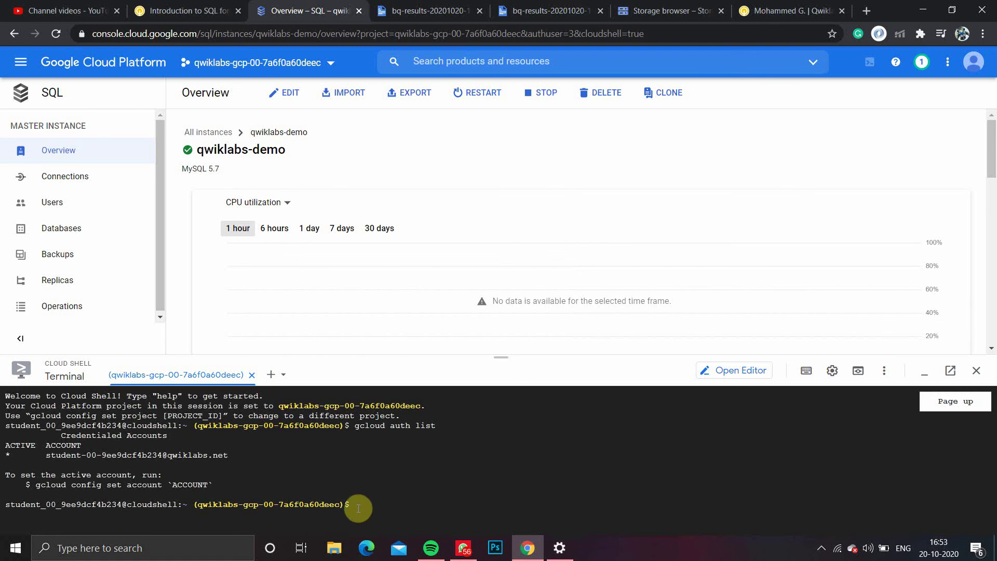
text(gcloud config list project)
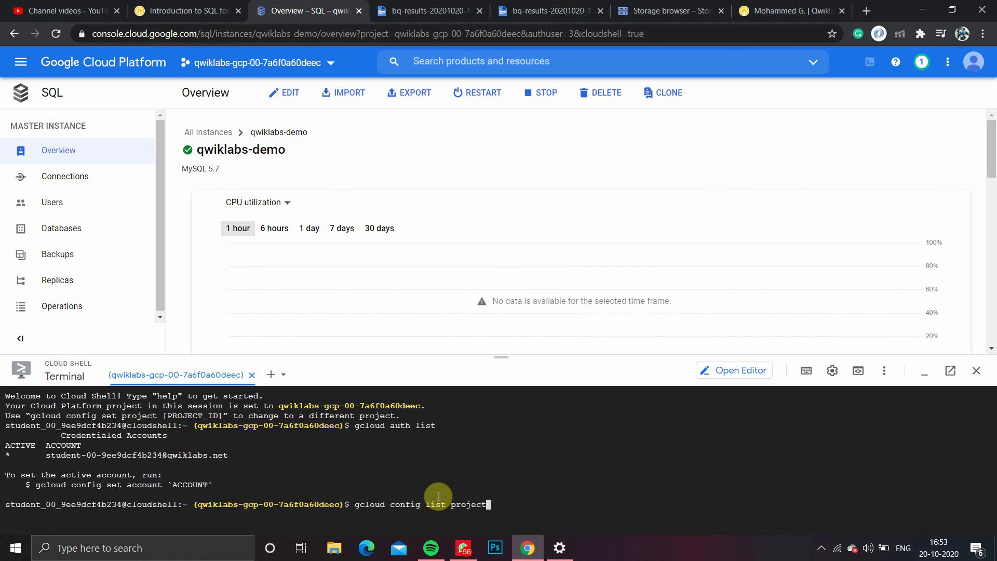
key(ctrl+v)
key(BackSpace)
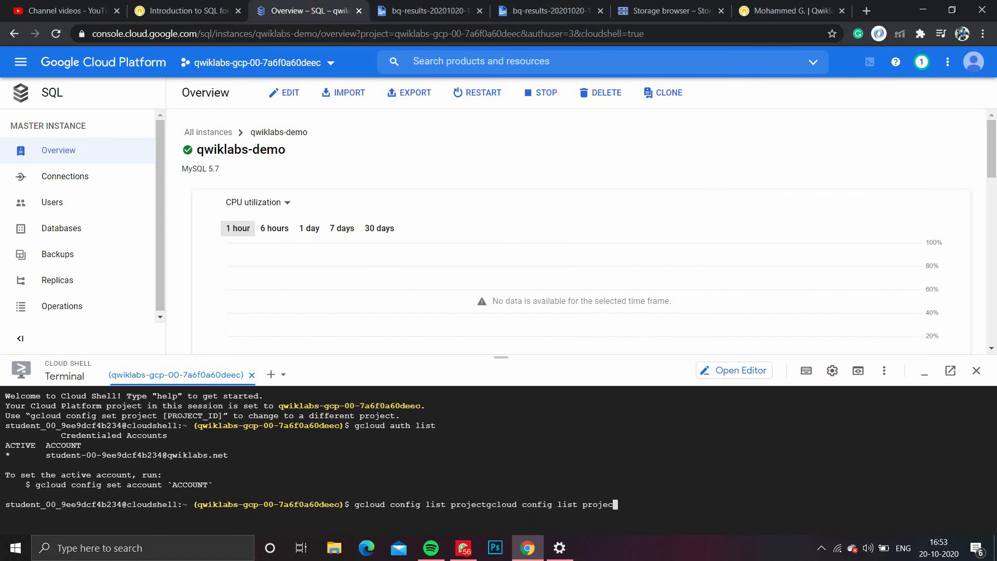
key(BackSpace)
key(BackSpace)
key(BackSpace)
key(BackSpace)
key(BackSpace)
key(BackSpace)
key(BackSpace)
key(BackSpace)
key(BackSpace)
key(BackSpace)
key(BackSpace)
key(BackSpace)
key(BackSpace)
key(BackSpace)
key(BackSpace)
key(BackSpace)
key(BackSpace)
key(BackSpace)
key(BackSpace)
key(BackSpace)
key(BackSpace)
key(BackSpace)
key(BackSpace)
key(BackSpace)
key(BackSpace)
key(Return)
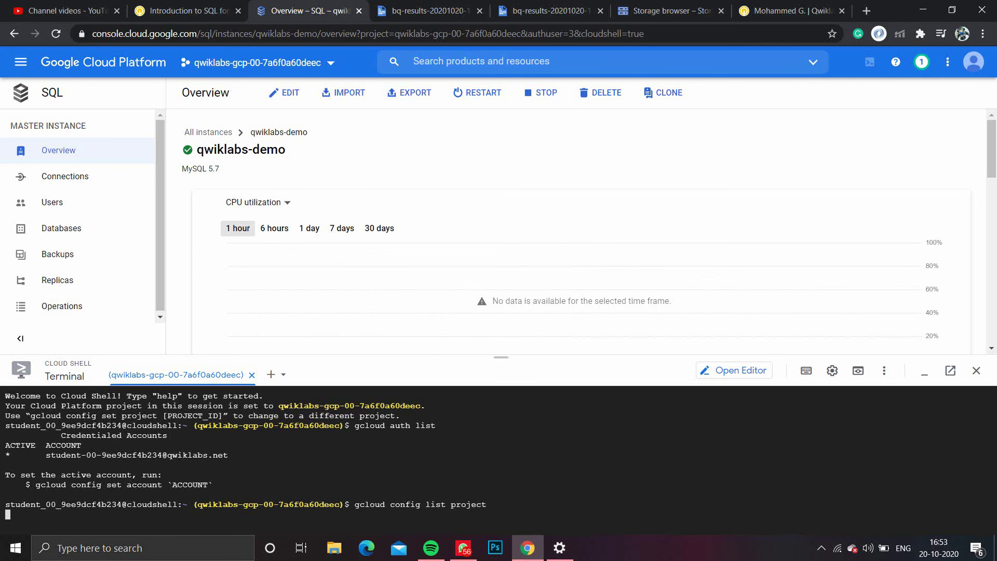
mouse_move(214, 494)
mouse_down()
mouse_move(50, 494)
mouse_move(207, 494)
mouse_up()
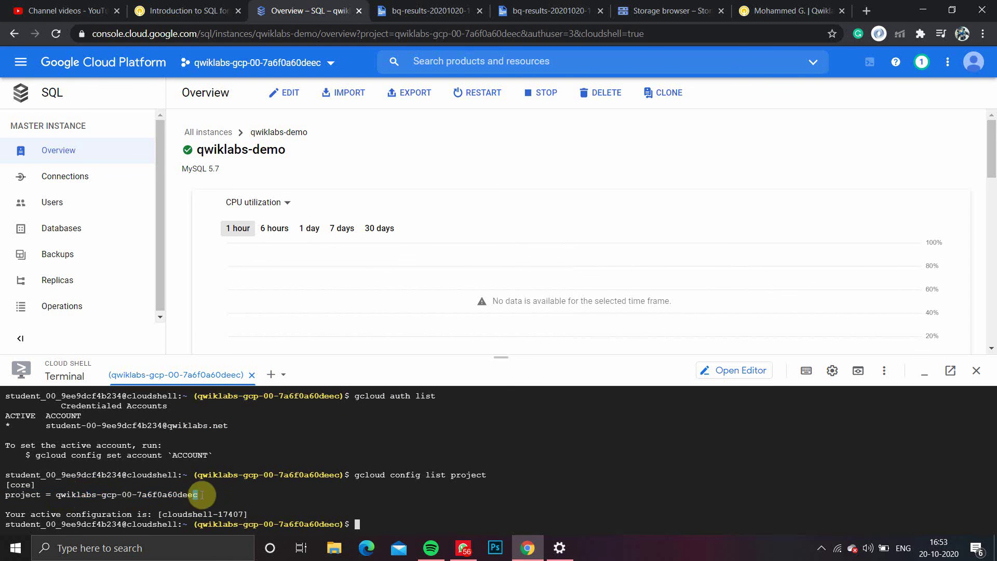
Copy the lab's connection command, enlarge the Cloud Shell terminal, and run "gcloud sql connect qwiklabs-demo --user=root".
click(246, 4)
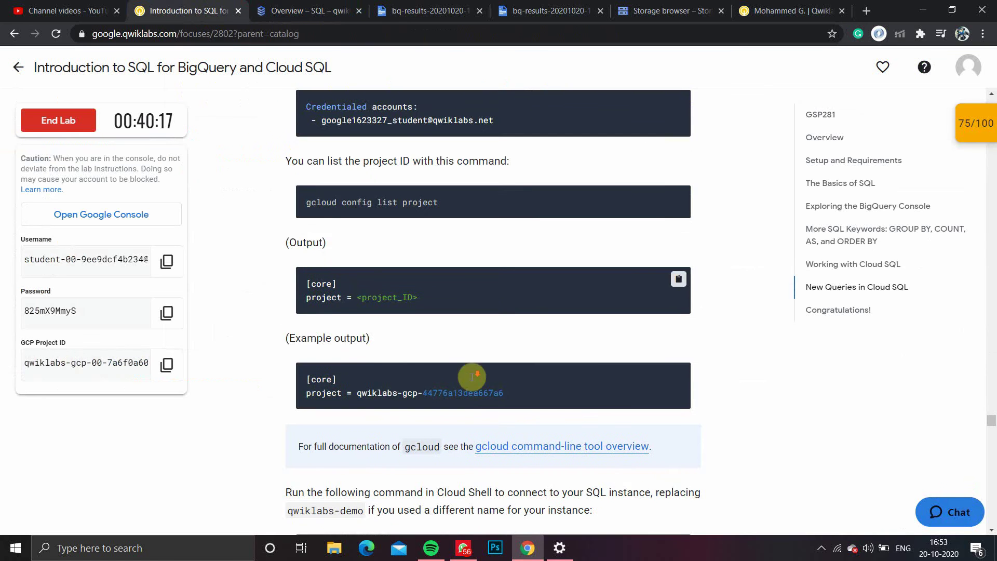
scroll(468, 383, down, 7)
click(678, 157)
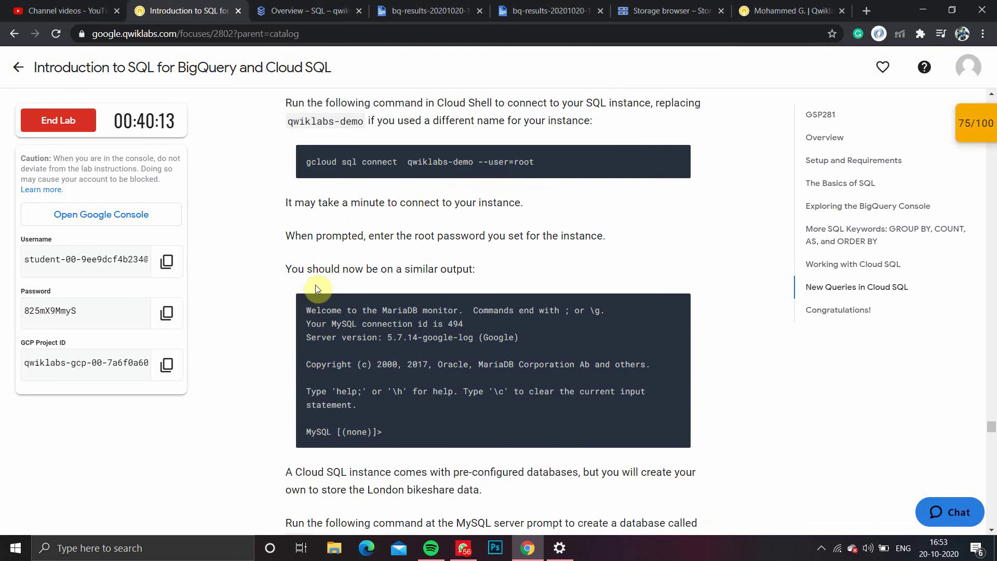
drag(482, 278, 285, 269)
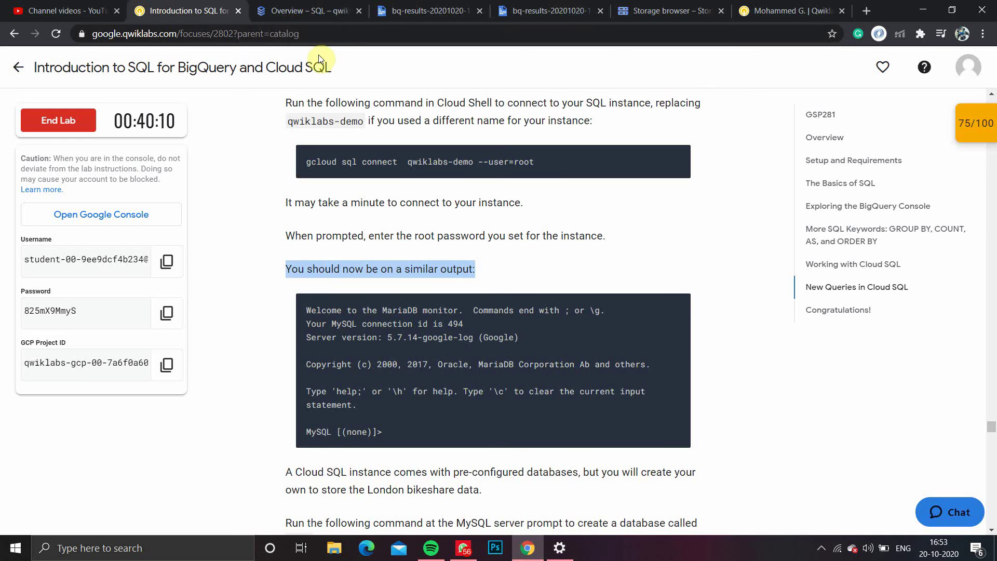
click(340, 10)
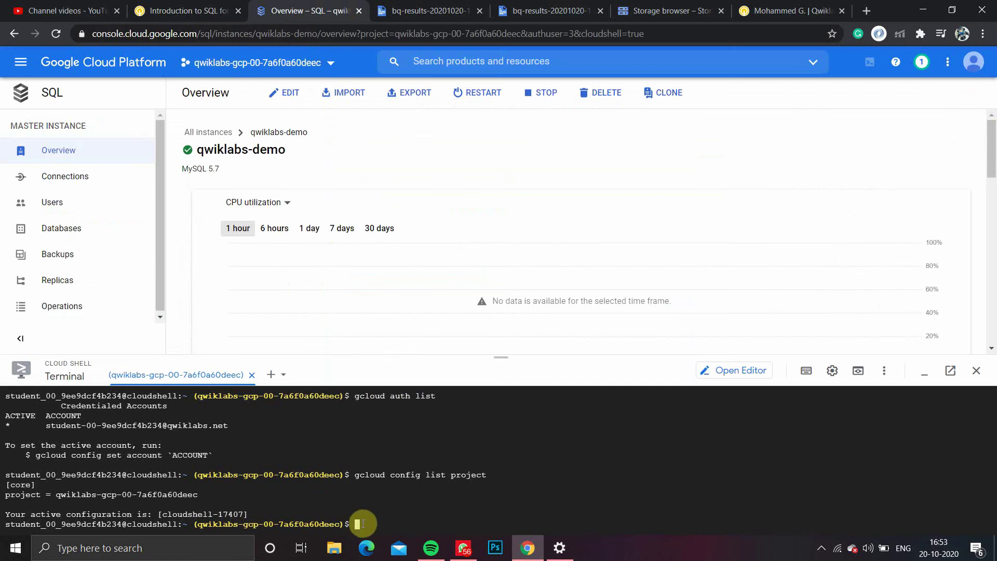
click(358, 524)
key(ctrl+v)
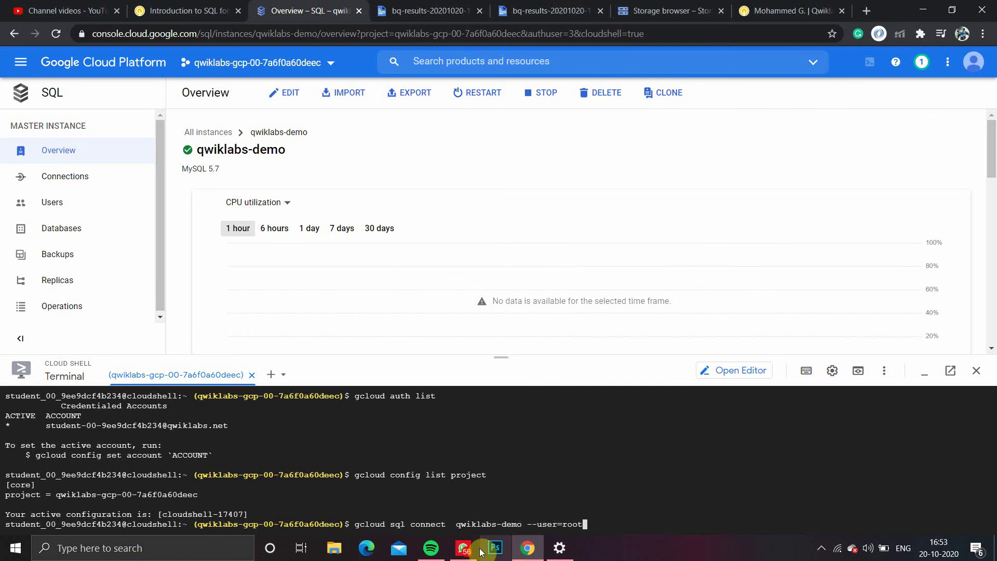
drag(501, 357, 498, 169)
key(Return)
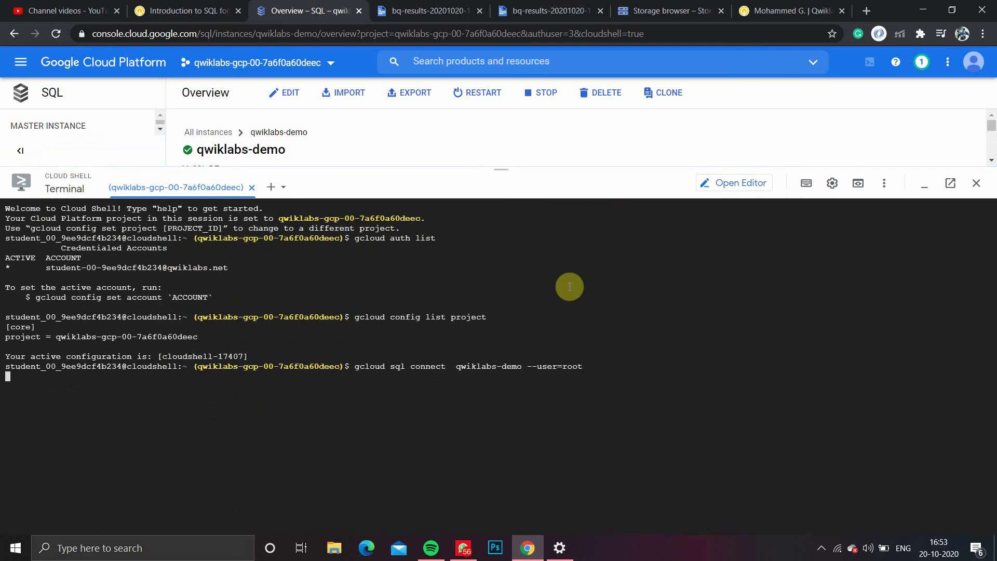